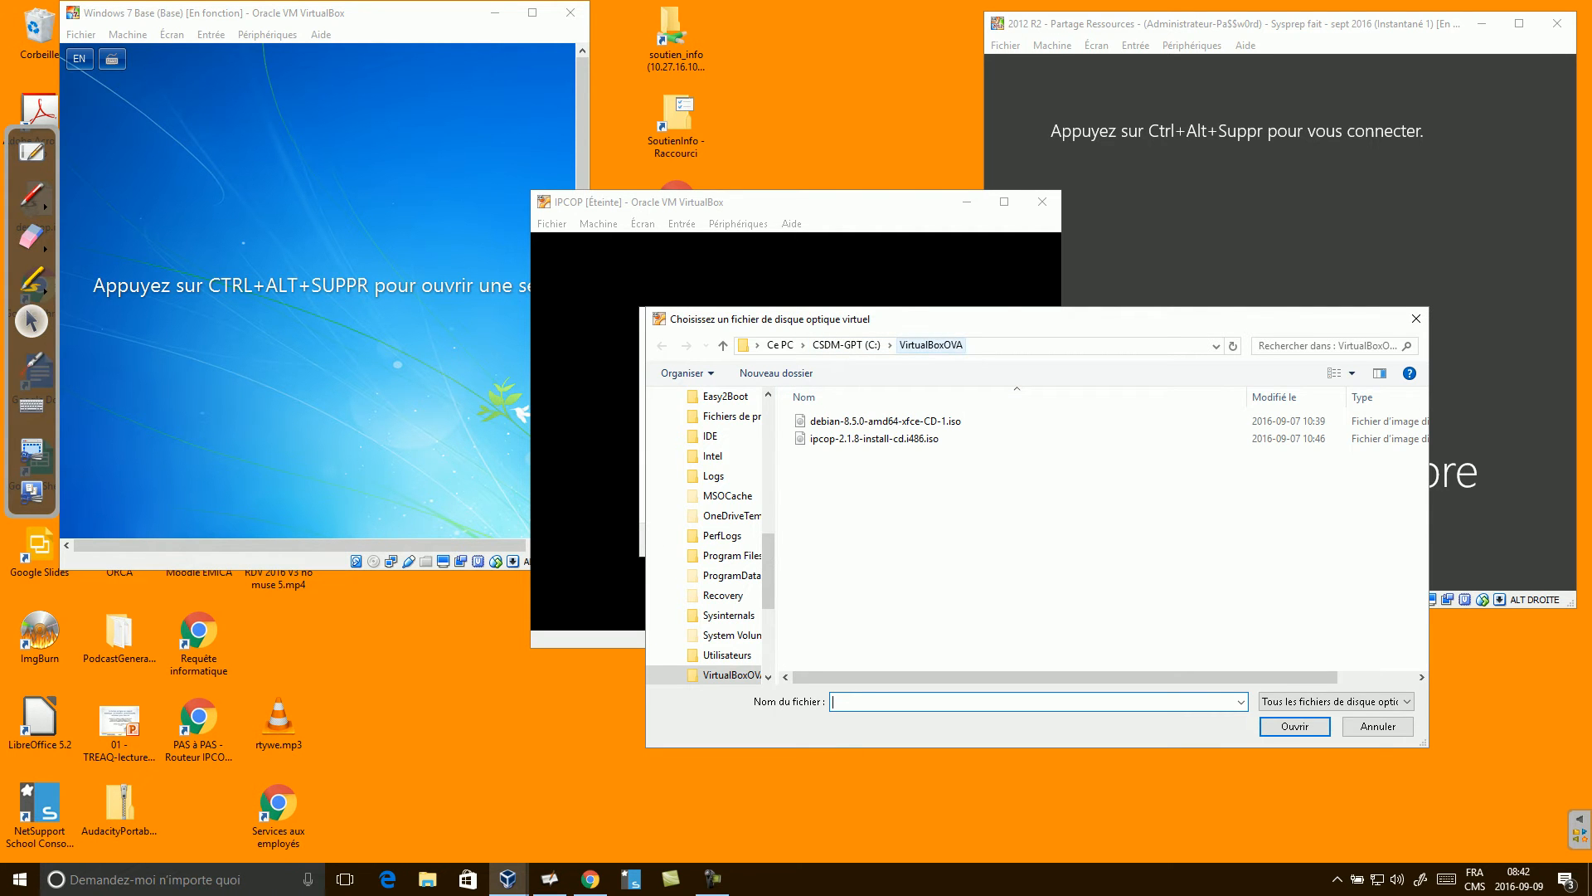
Start the IPCOP machine from the ipcop-2.1.8-install-cd.i486.iso start-up disk.
click(875, 438)
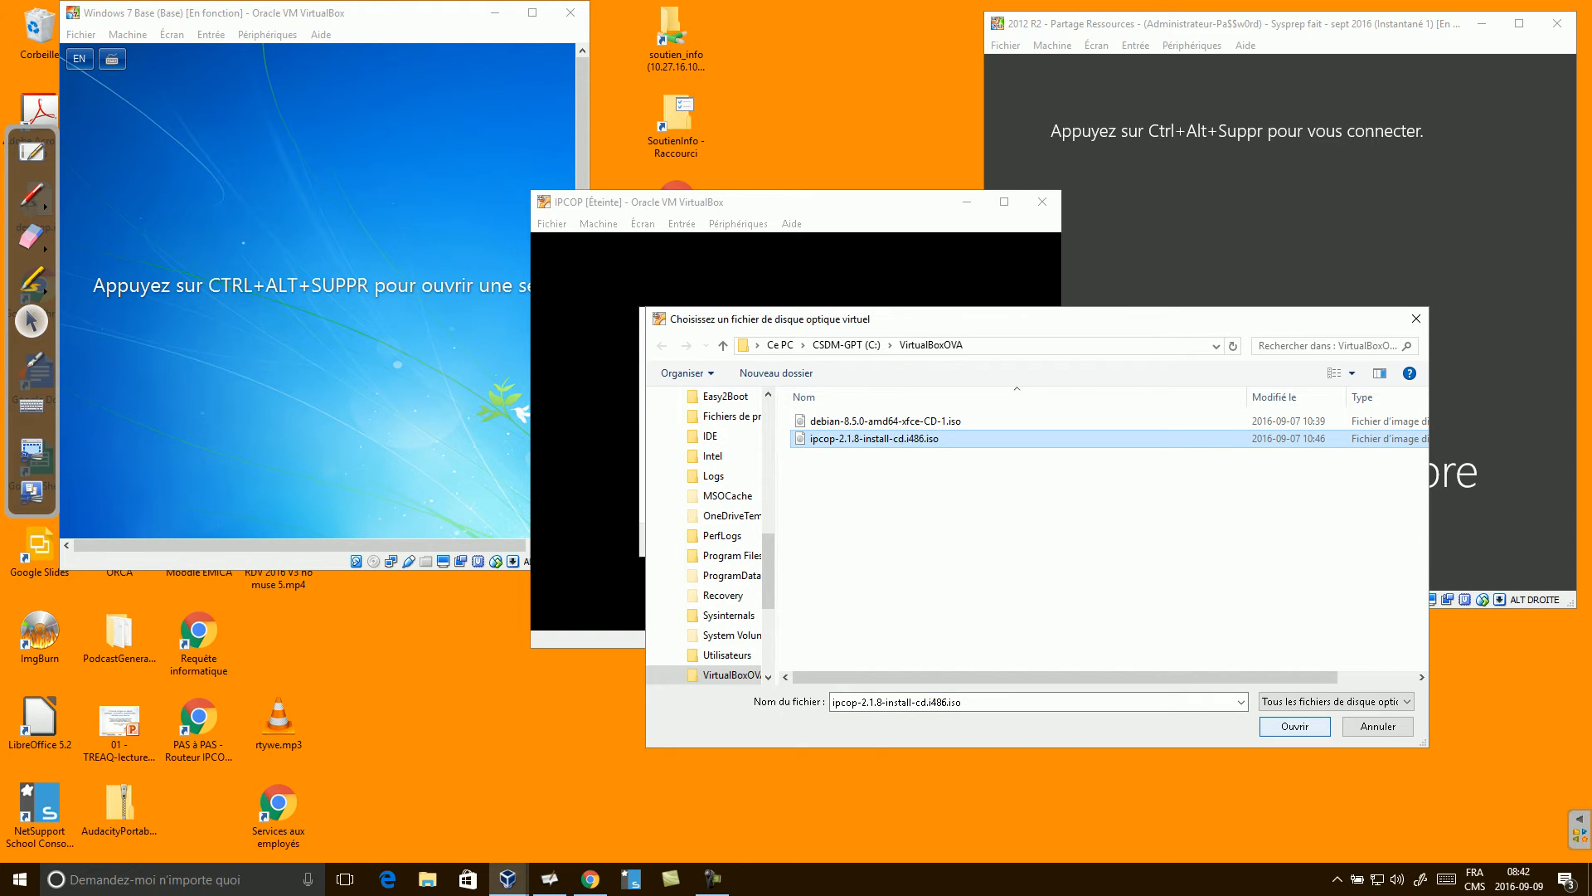
click(1294, 726)
click(846, 539)
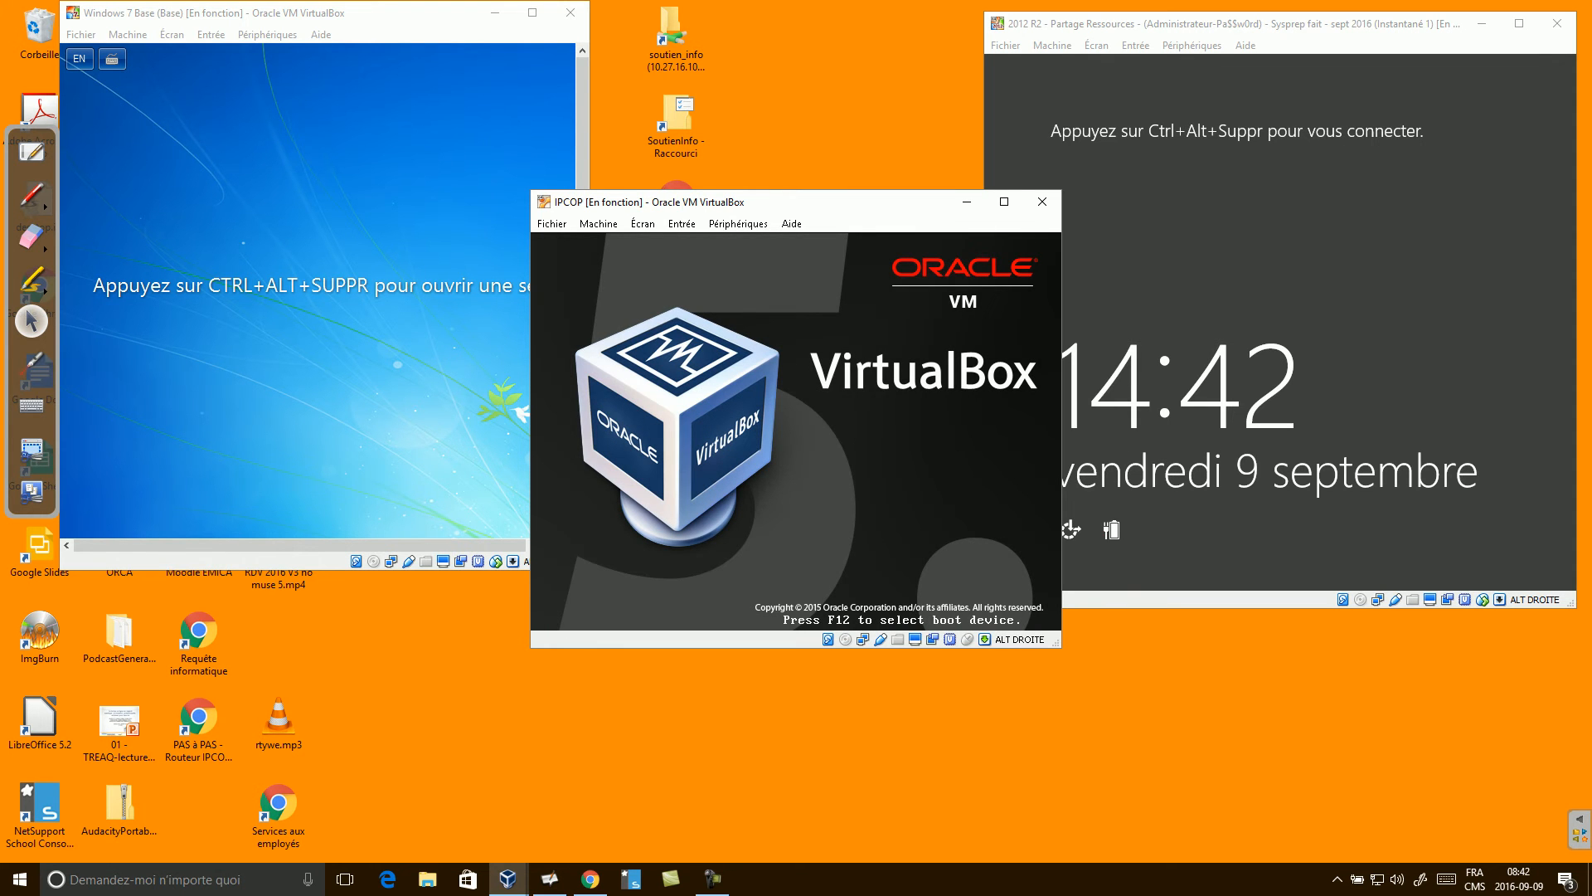
Move the IPCOP window lower on the desktop and let it capture keyboard and mouse.
drag(829, 201, 788, 452)
click(788, 663)
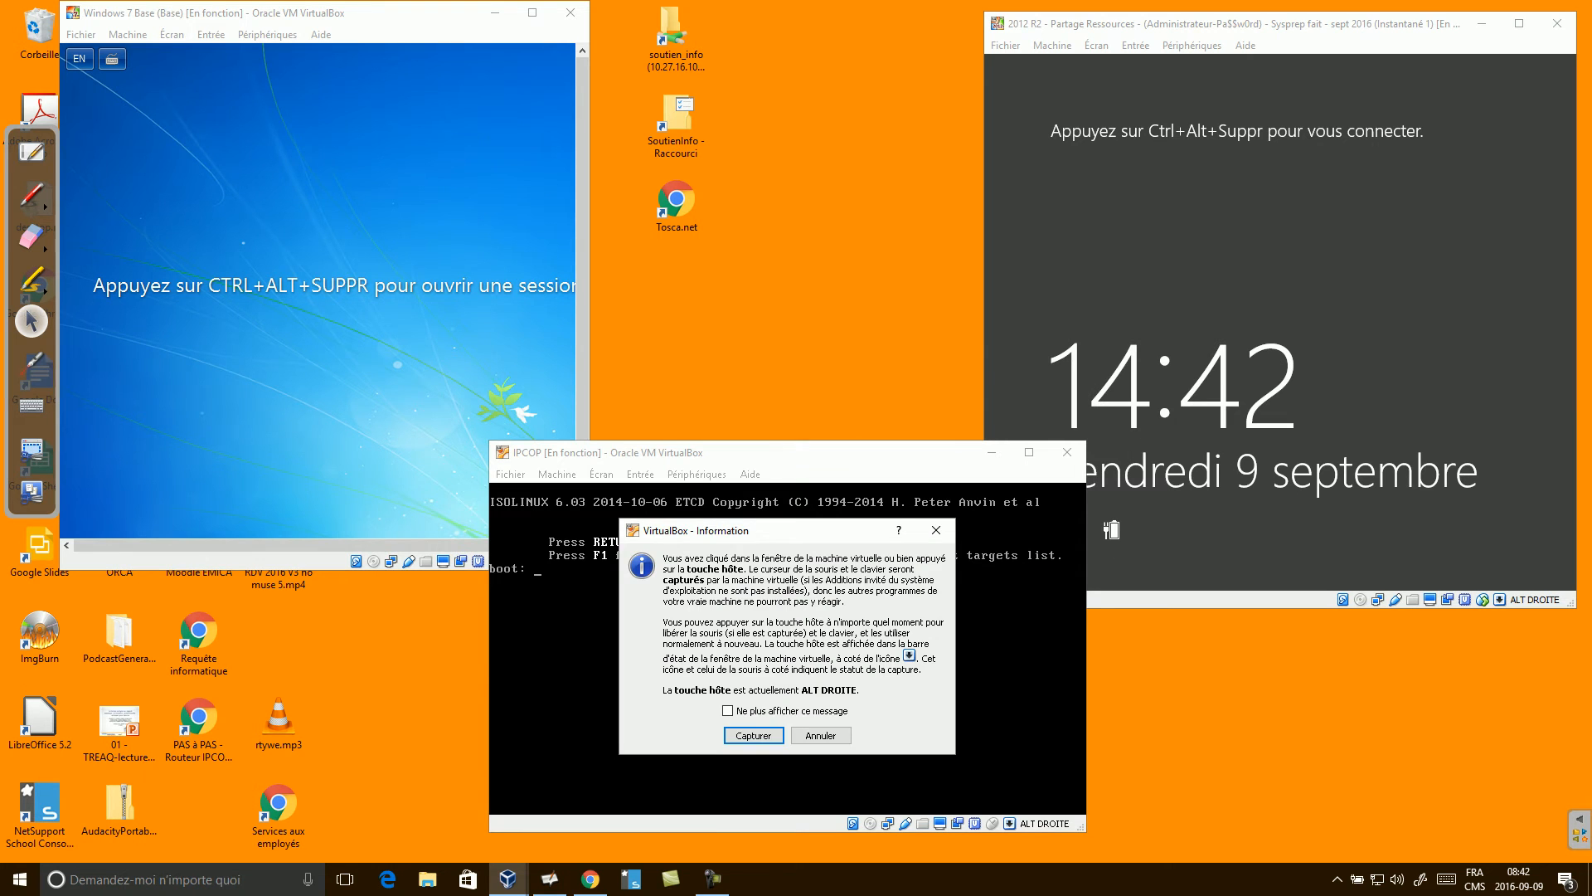
key(Return)
key(Return)
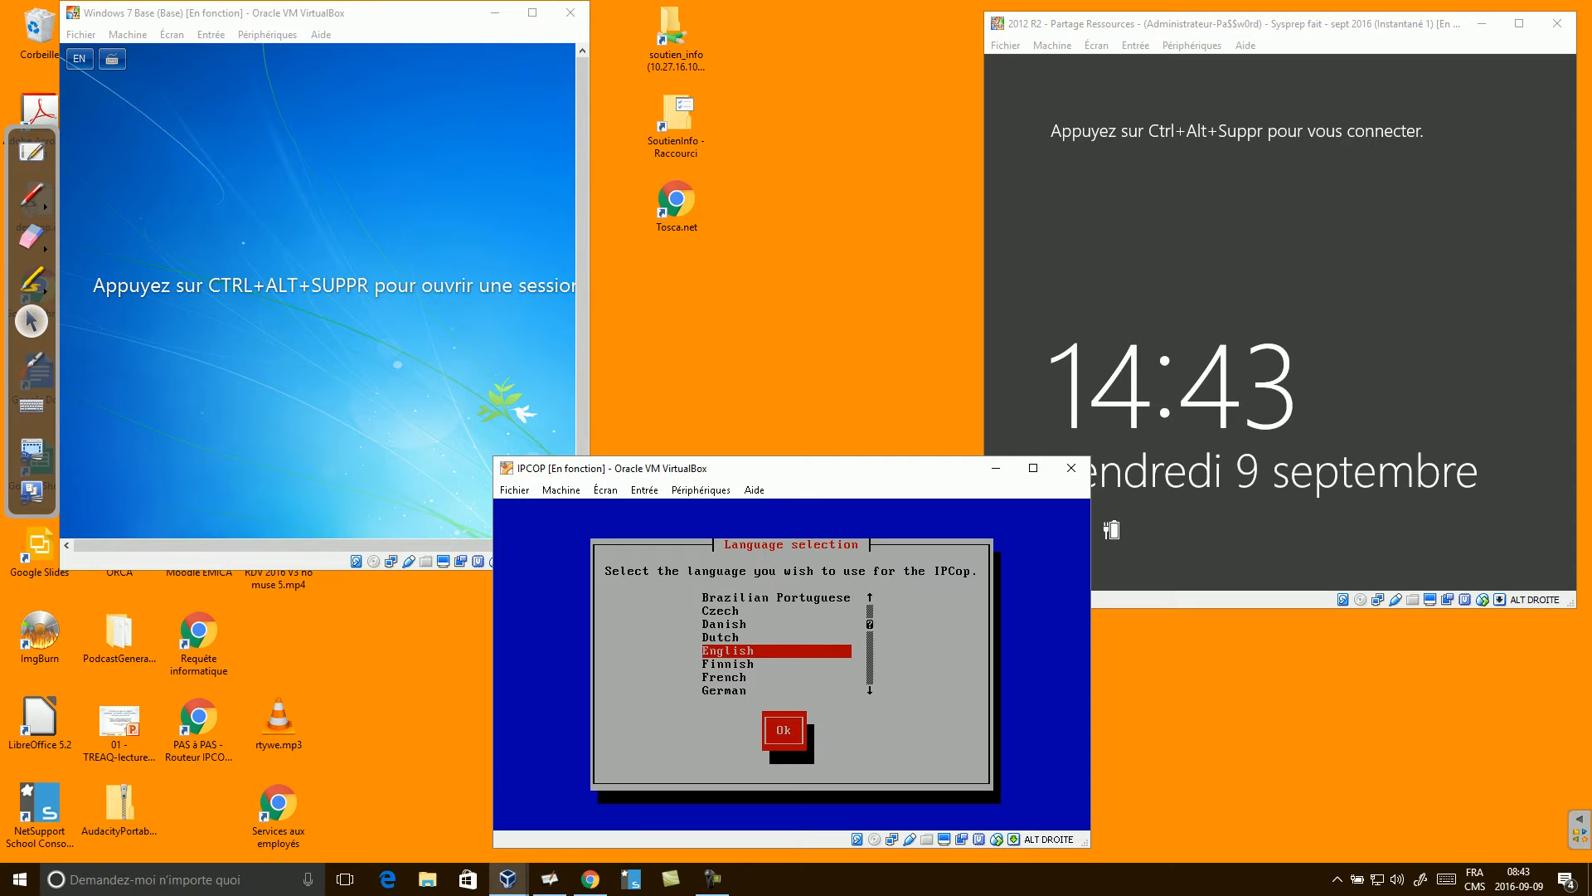
Draw a freehand switch box labelled 'interne' with the pen.
click(32, 194)
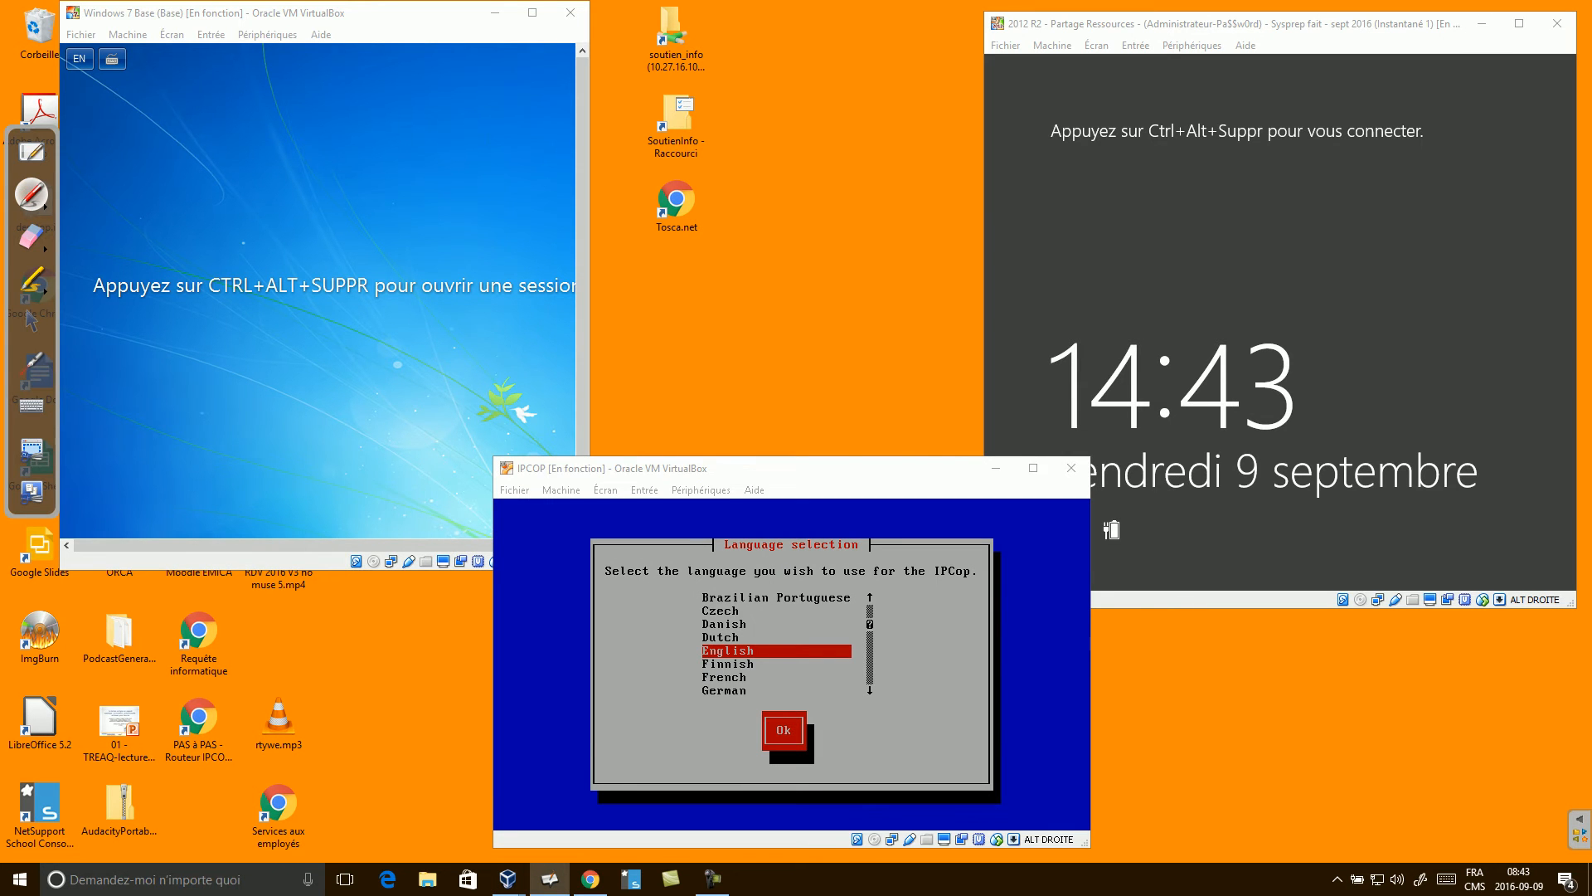
drag(690, 174, 690, 261)
drag(687, 156, 914, 165)
drag(692, 260, 895, 256)
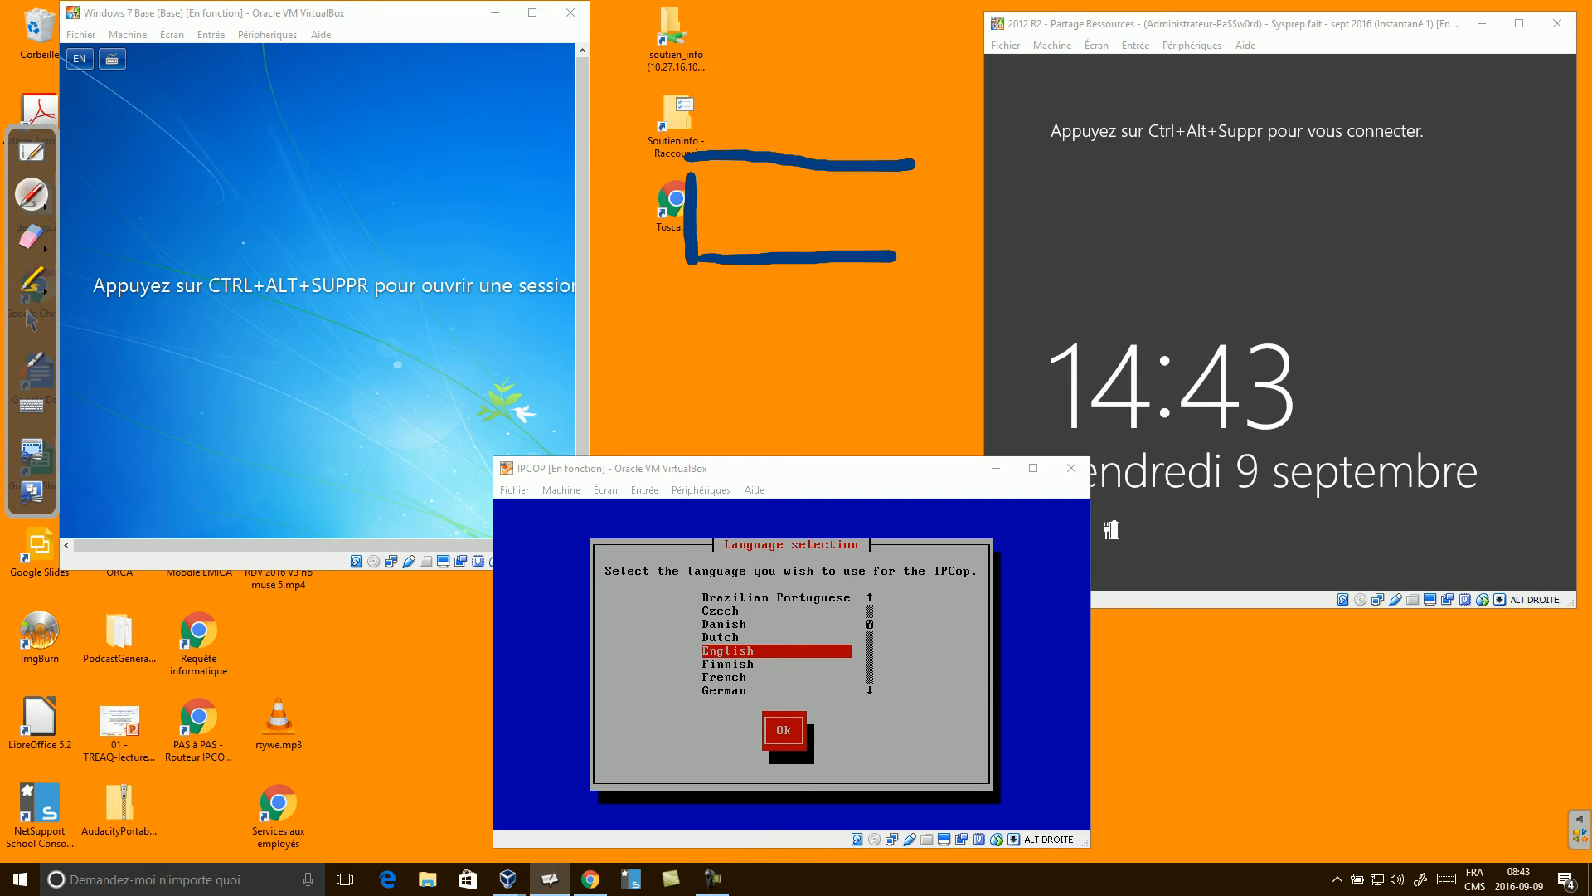
drag(912, 165, 903, 261)
click(721, 180)
mouse_move(721, 198)
mouse_down()
mouse_move(720, 226)
mouse_move(782, 229)
mouse_up()
mouse_move(755, 186)
mouse_down()
mouse_move(787, 189)
mouse_move(802, 226)
mouse_move(823, 201)
mouse_move(874, 197)
mouse_move(888, 220)
mouse_up()
Link the Windows 7, 2012 R2 and IPCOP machines to the box, and IPCOP to an internet cloud.
drag(583, 159, 687, 184)
drag(986, 163, 910, 187)
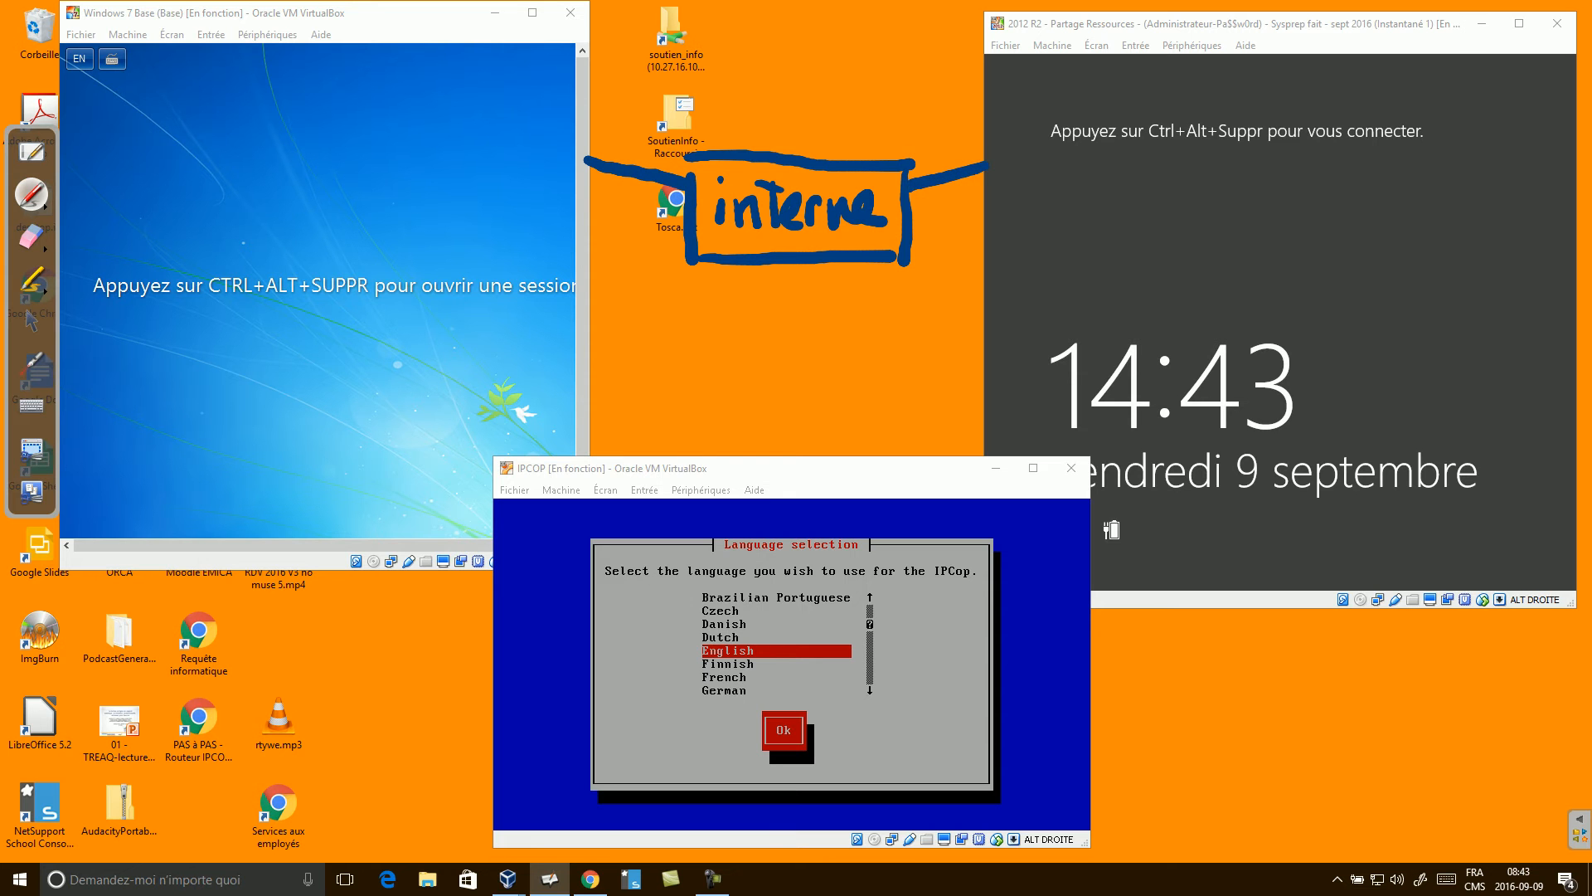
drag(781, 458, 782, 266)
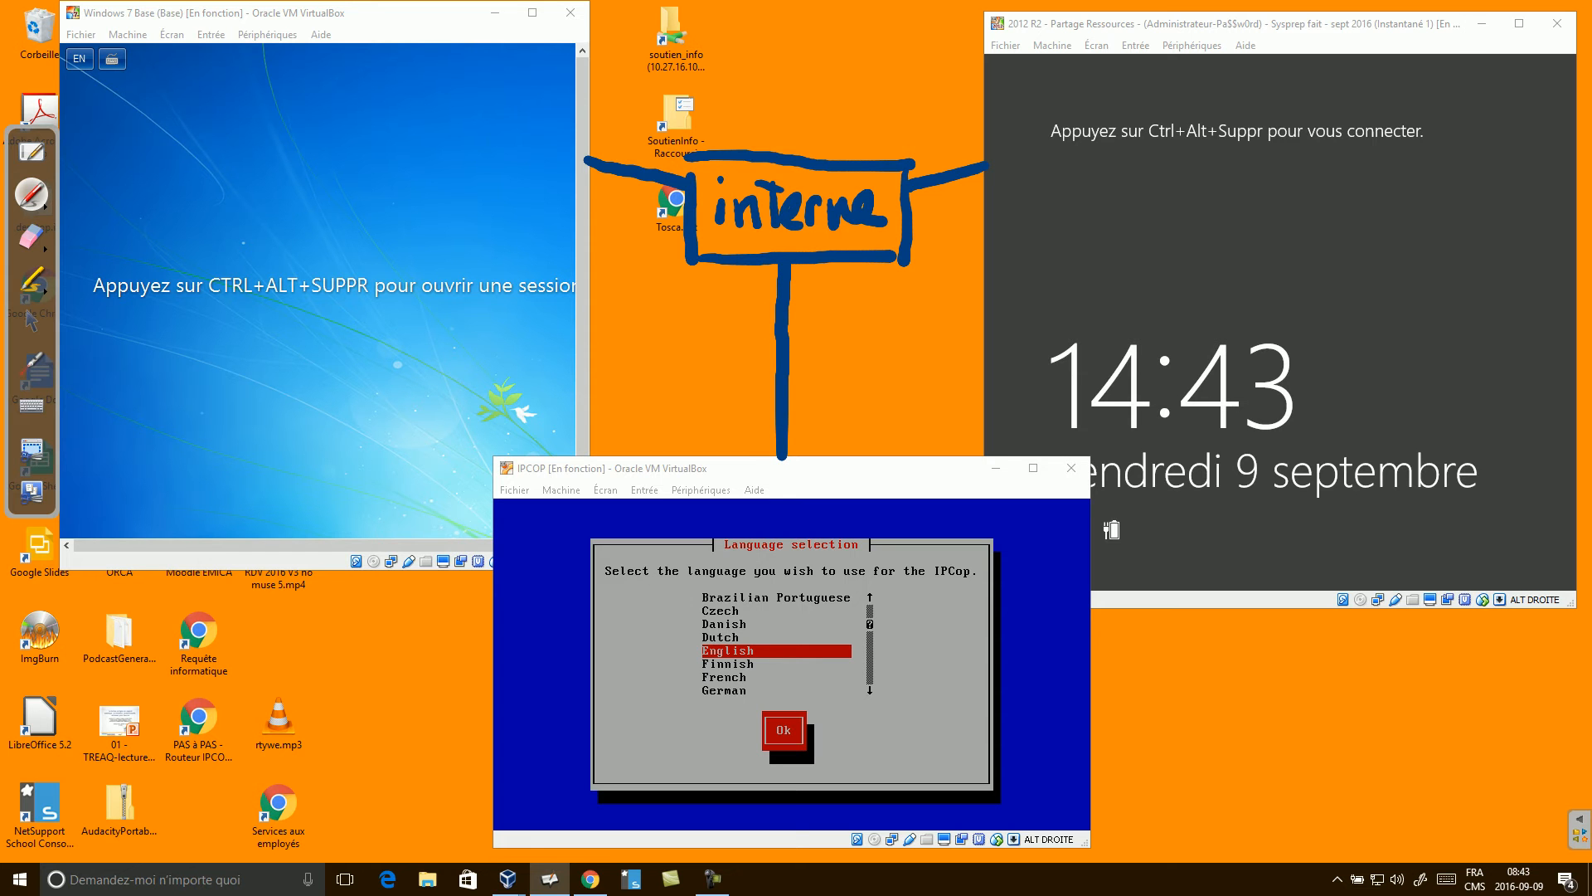
drag(1089, 743, 1198, 749)
mouse_move(1256, 690)
mouse_down()
mouse_move(1243, 682)
mouse_move(1210, 813)
mouse_move(1414, 813)
mouse_move(1466, 698)
mouse_move(1298, 664)
mouse_move(1239, 692)
mouse_up()
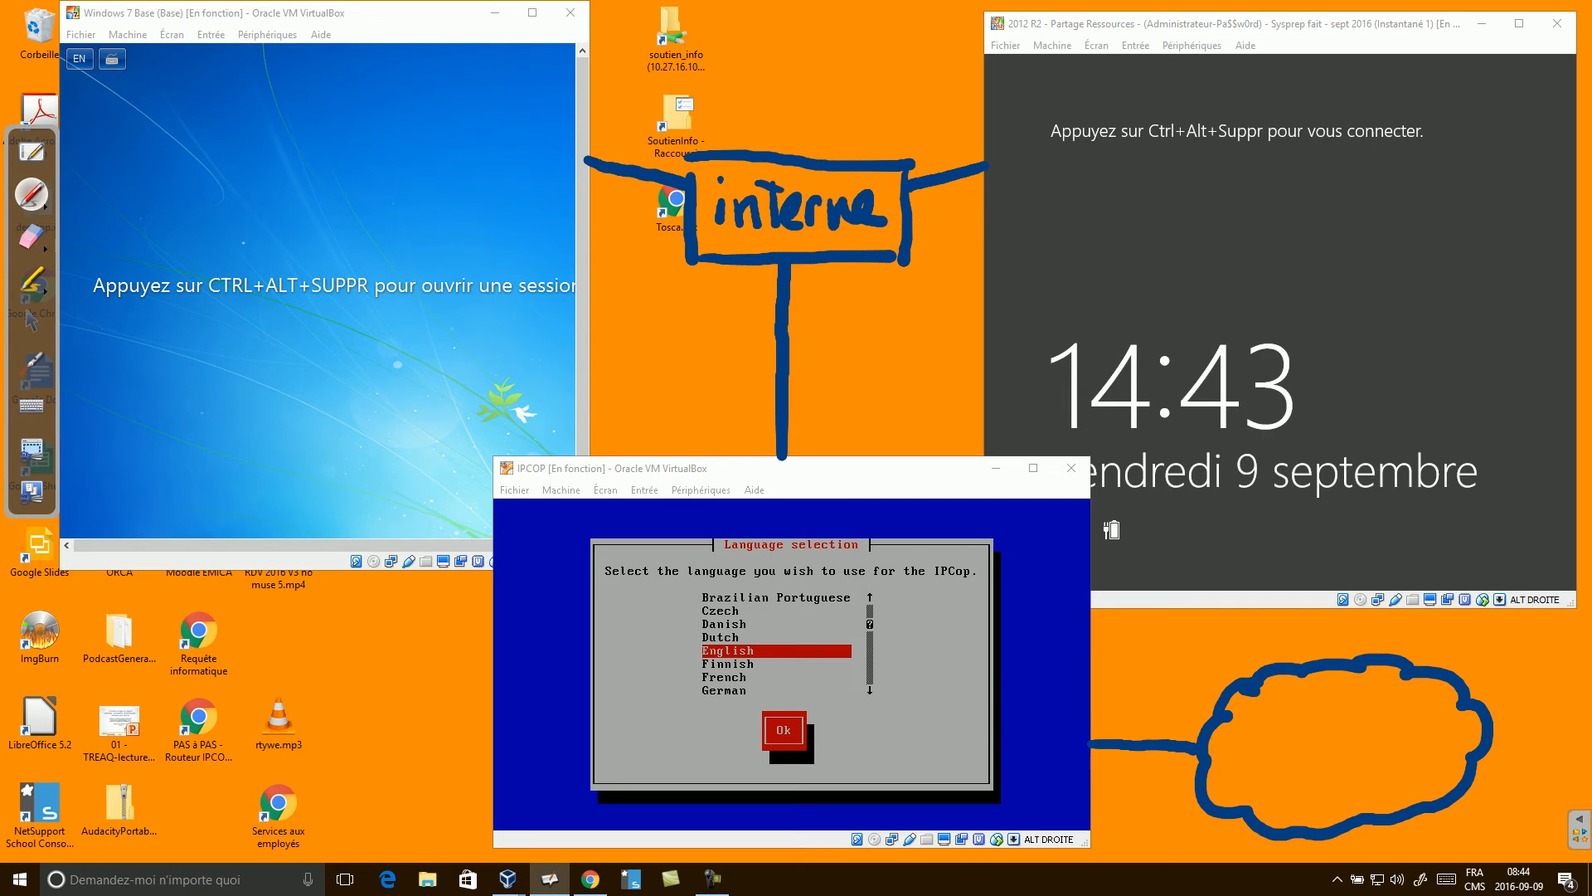
click(31, 321)
Minimize the machine list and choose English and the us keyboard in the IPCop installer.
click(712, 879)
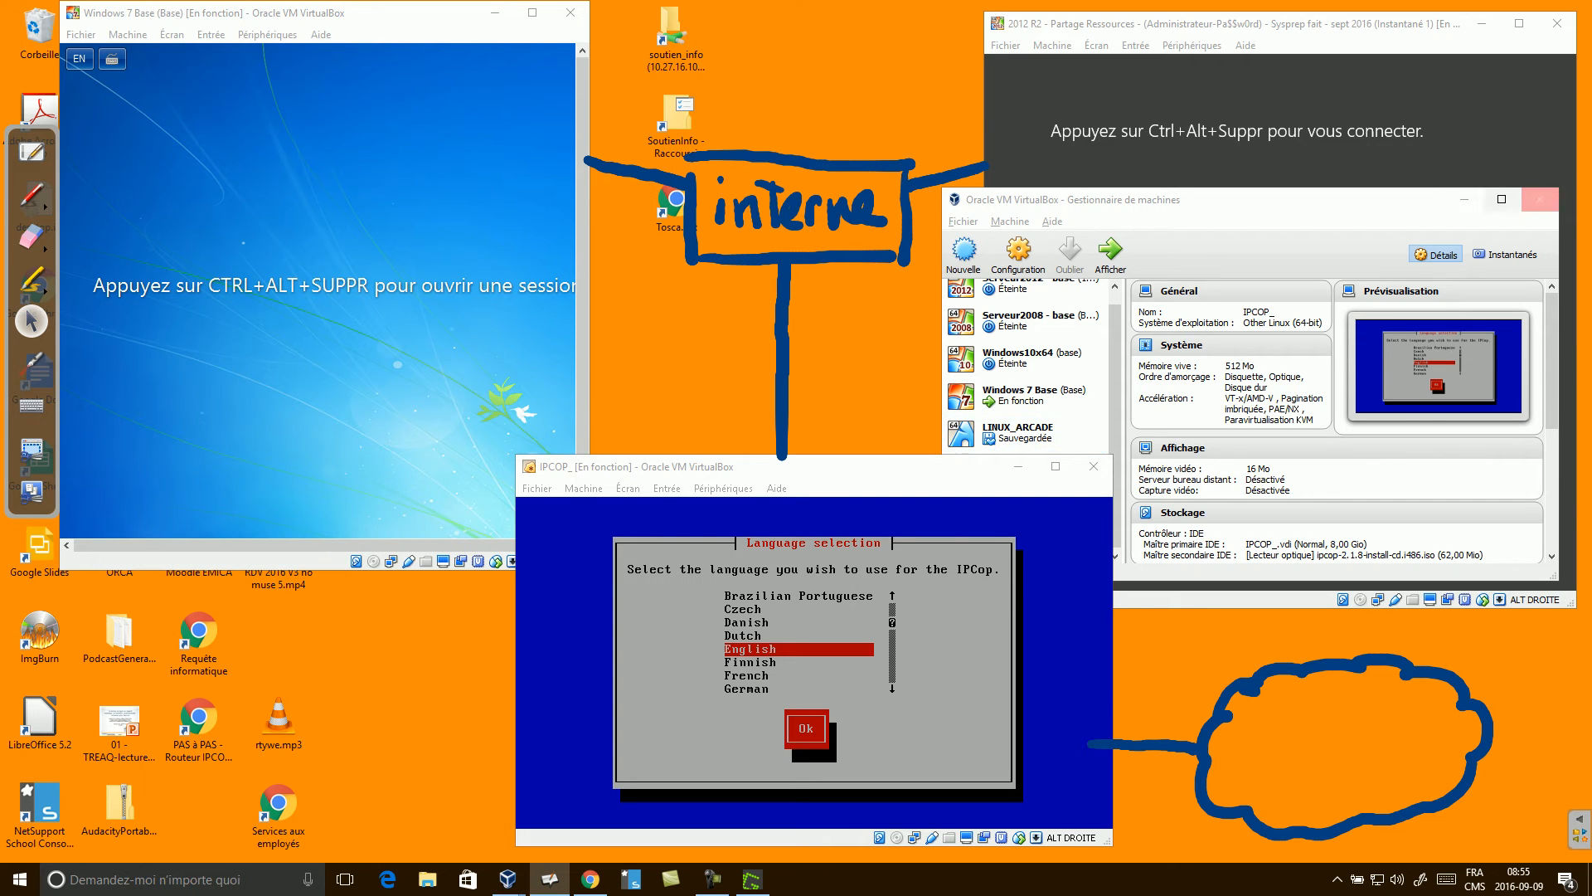
click(1464, 199)
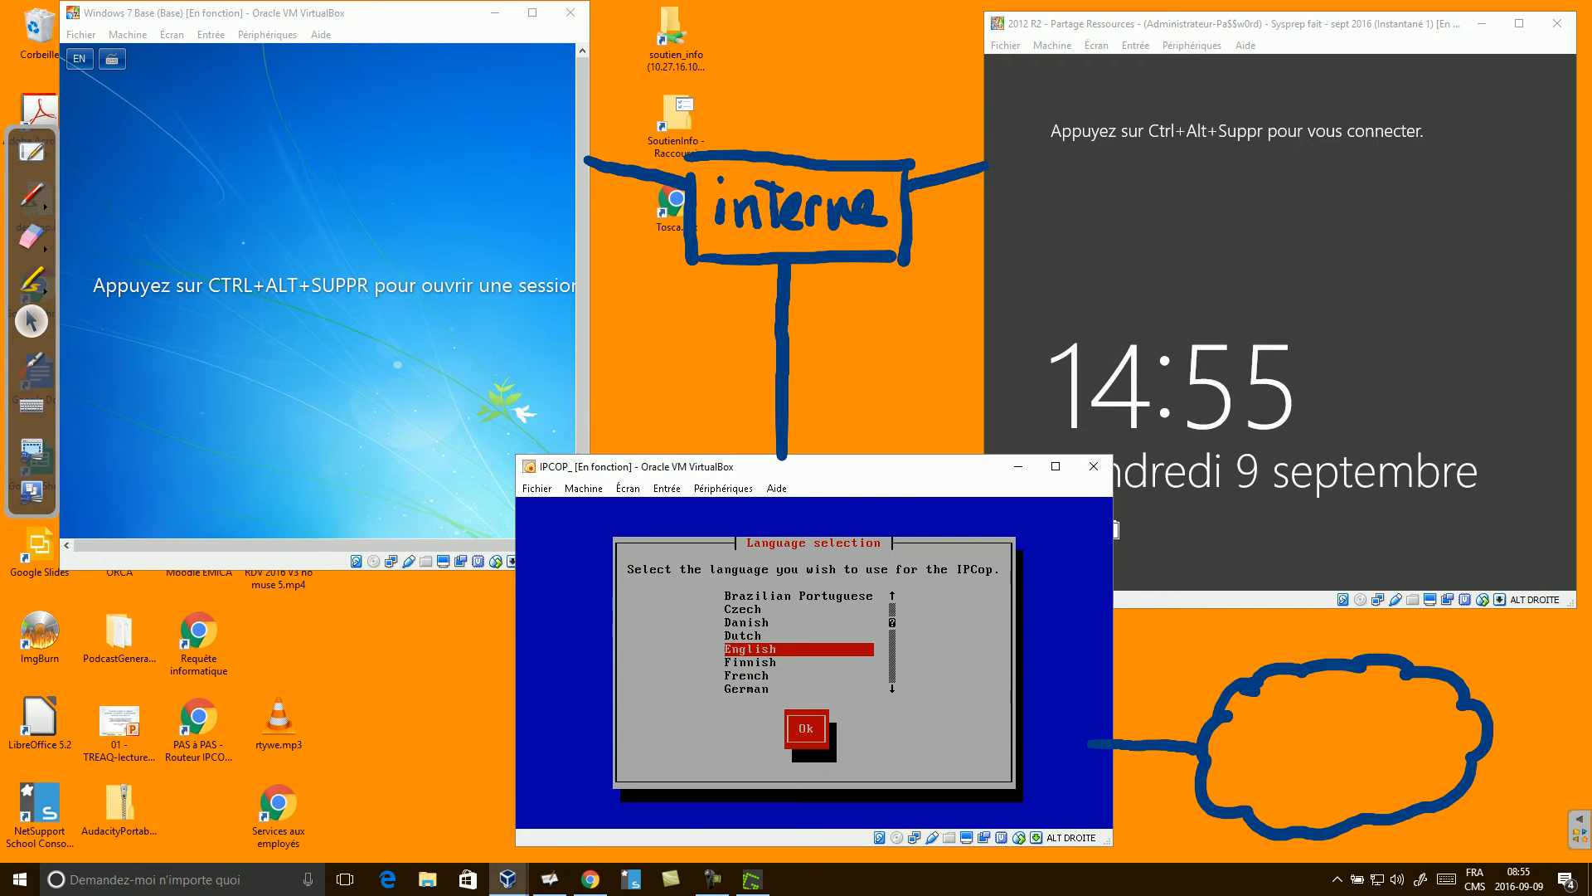
key(Return)
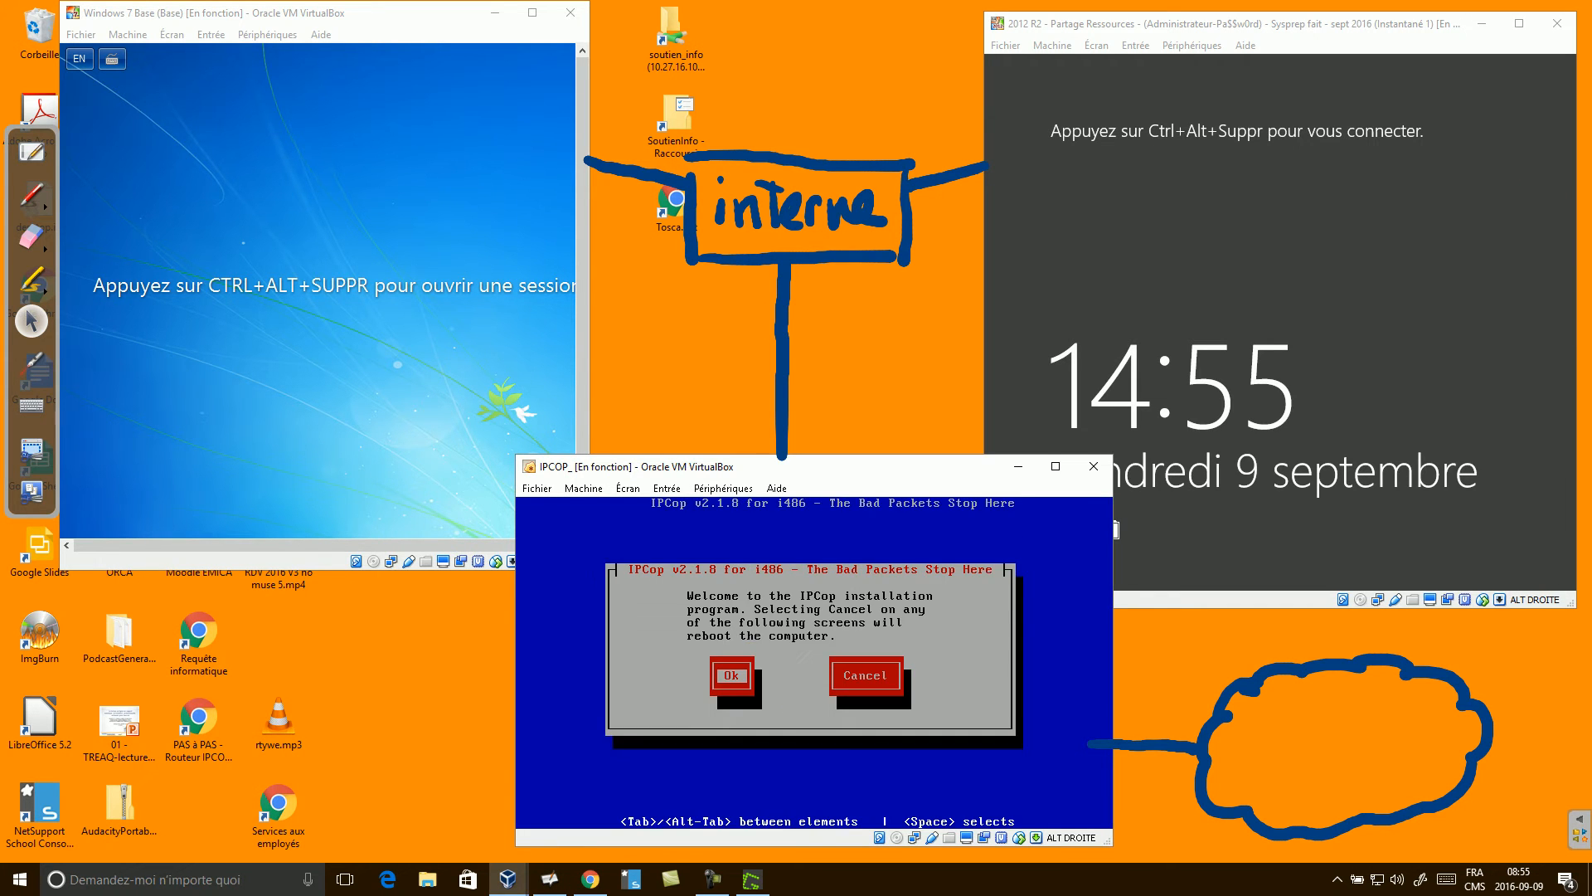
key(Return)
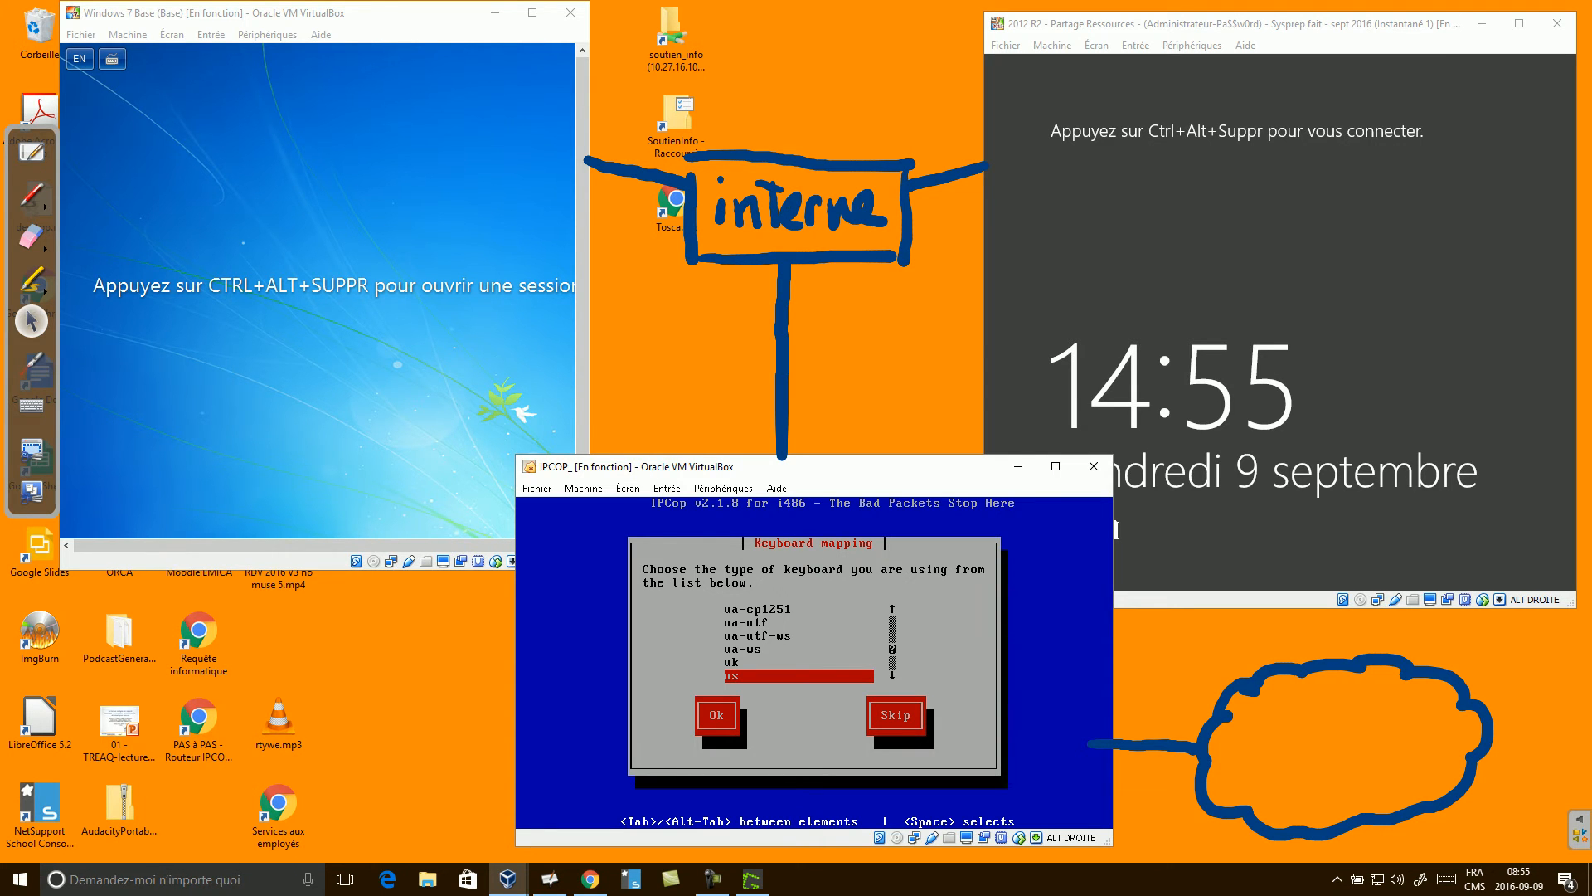
key(Return)
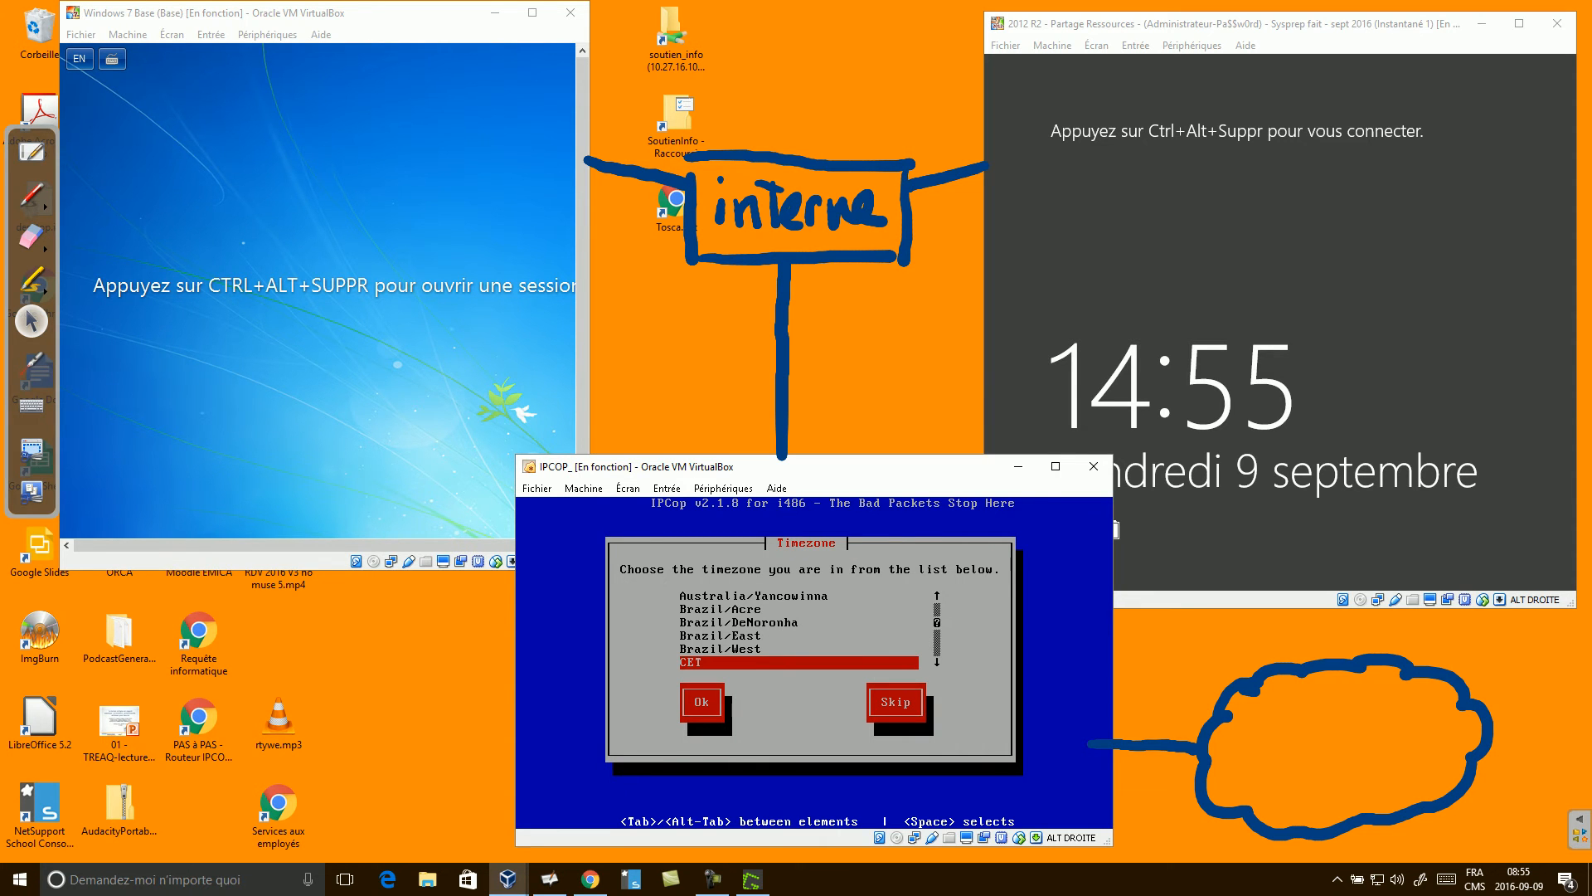
Set the timezone to Canada/Eastern and accept the current date and time.
key(Down)
key(Down)
key(Down)
key(Down)
key(Down)
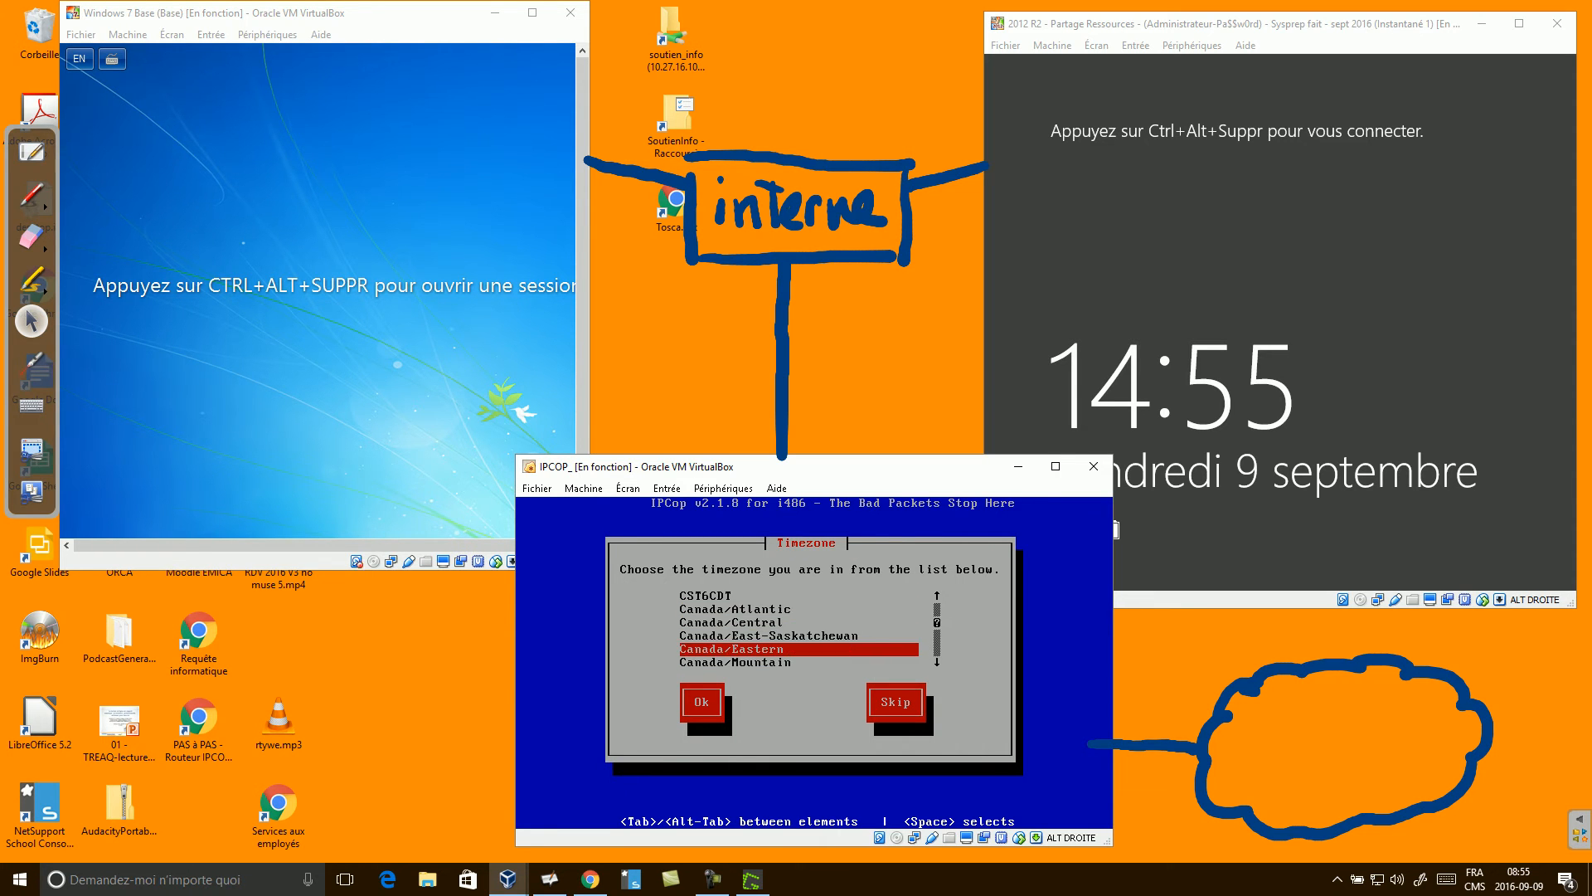
key(Return)
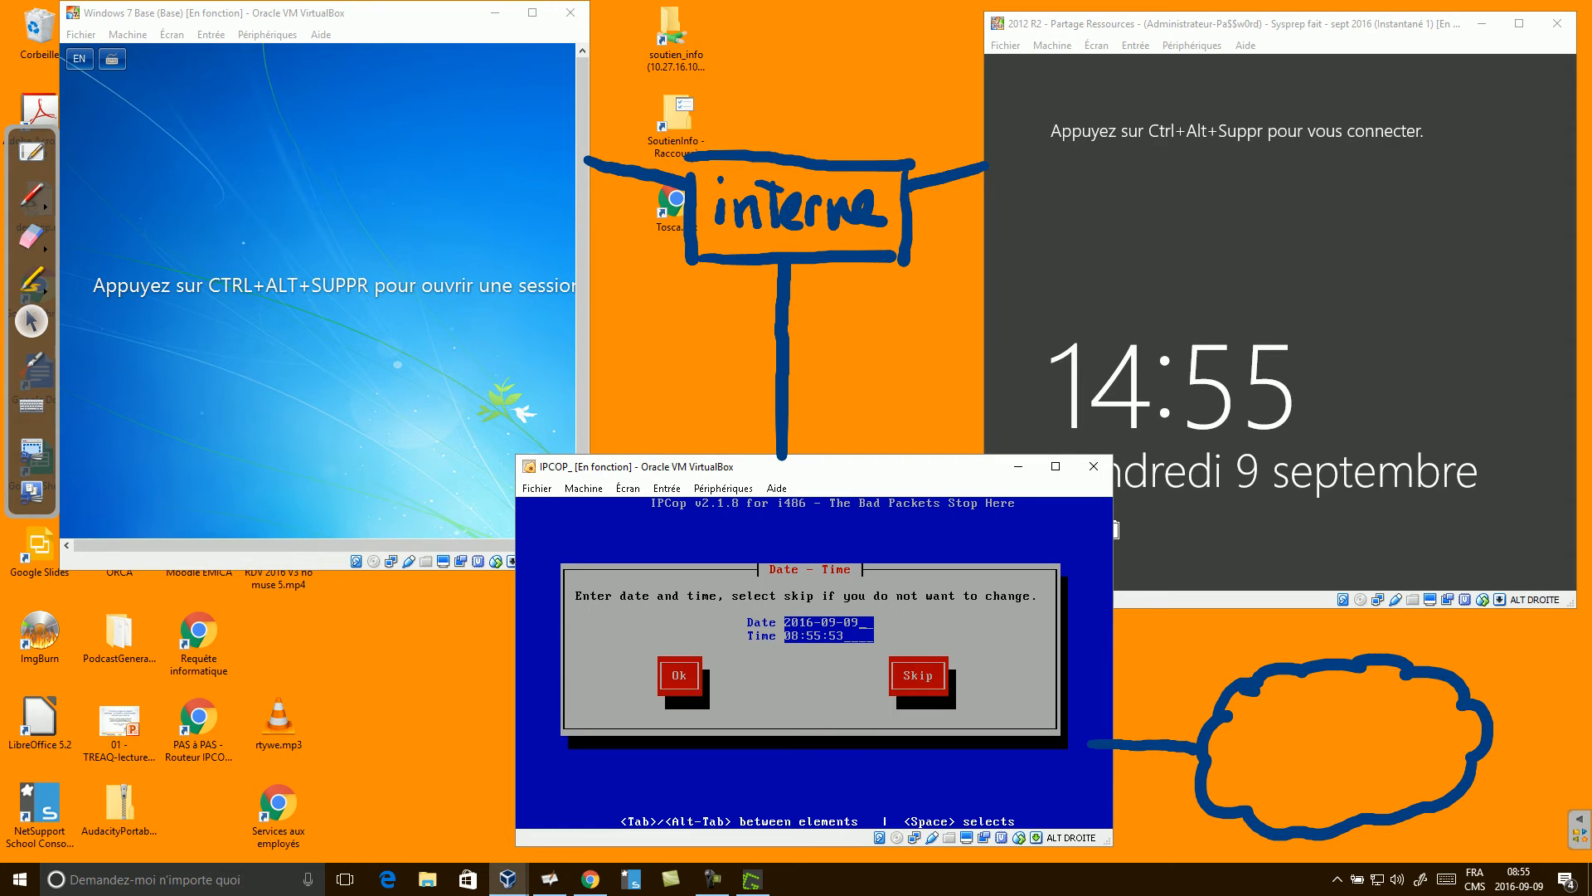
key(Tab)
key(Return)
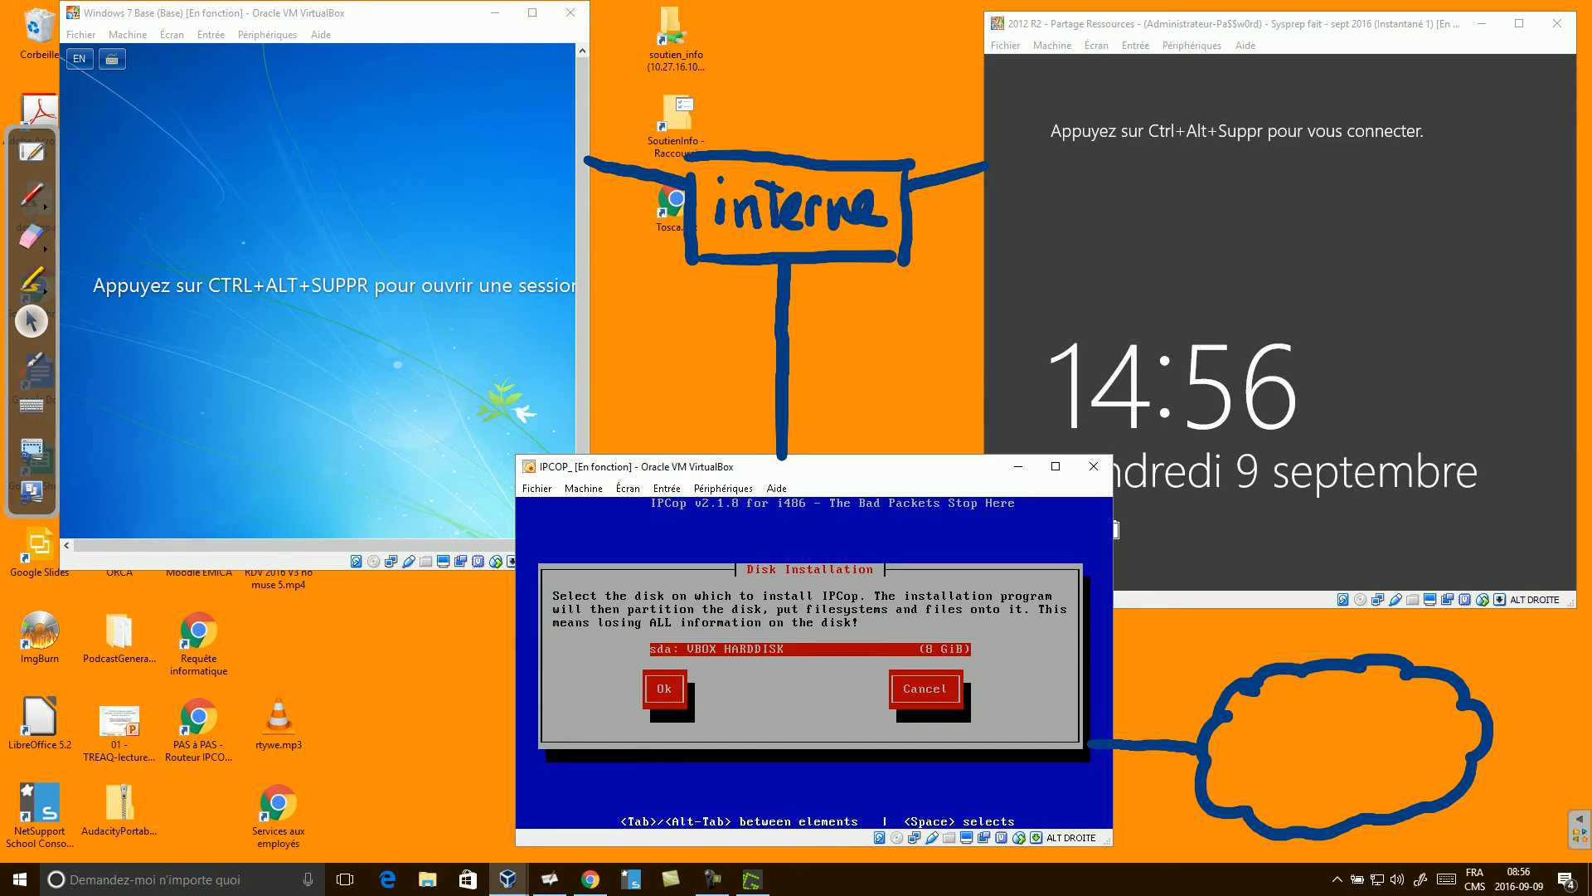
Install IPCop as a hard-disk install on sda, accepting the erase warning and skipping backup restore.
key(Tab)
key(Return)
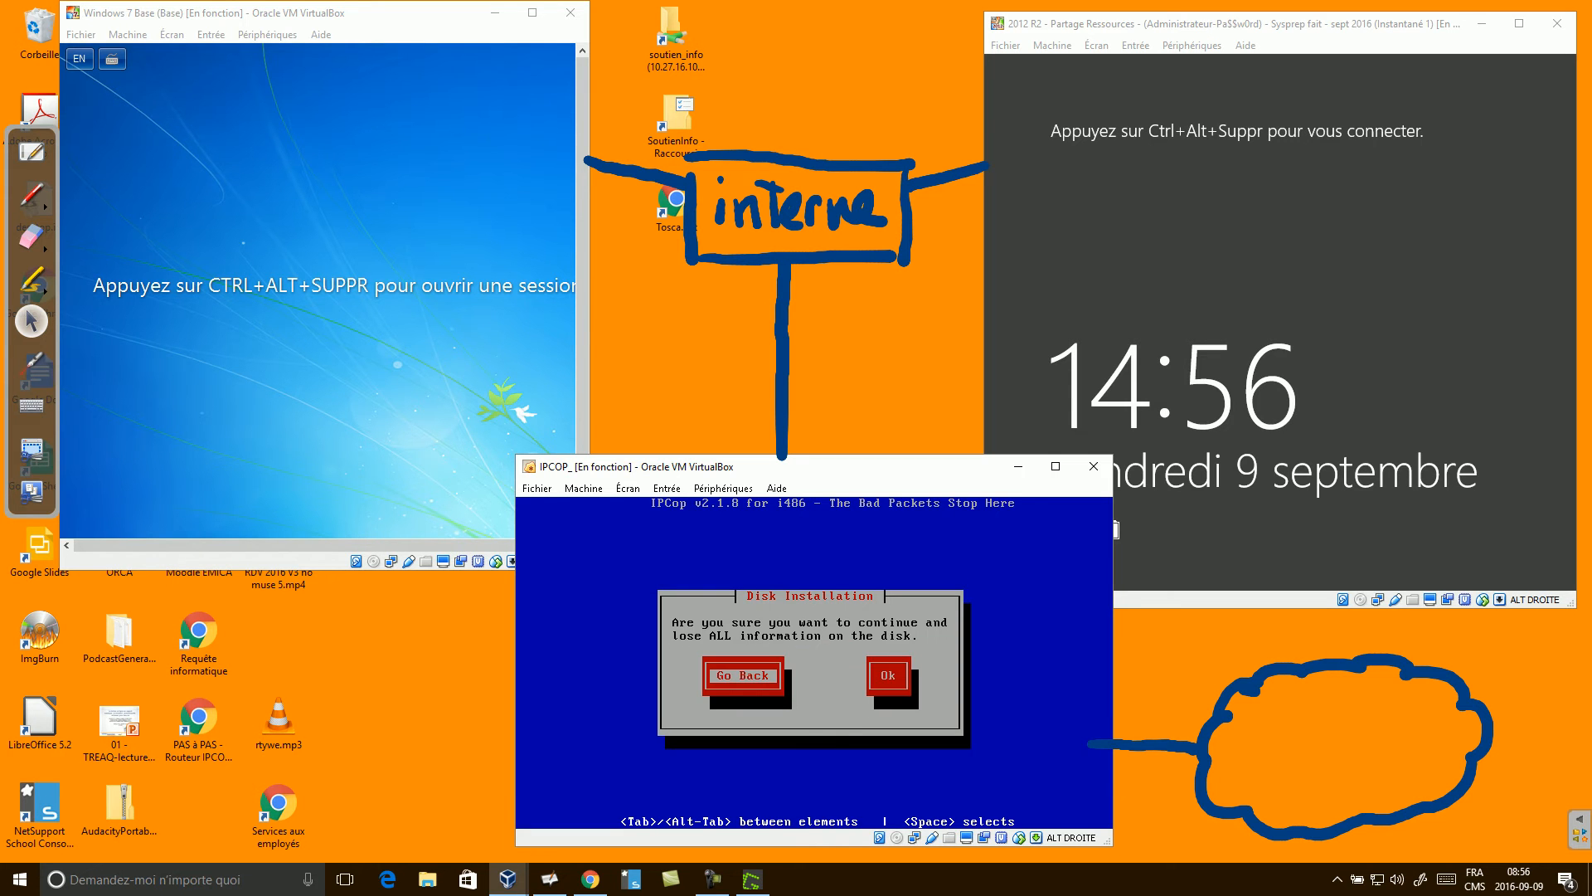
key(Tab)
key(Return)
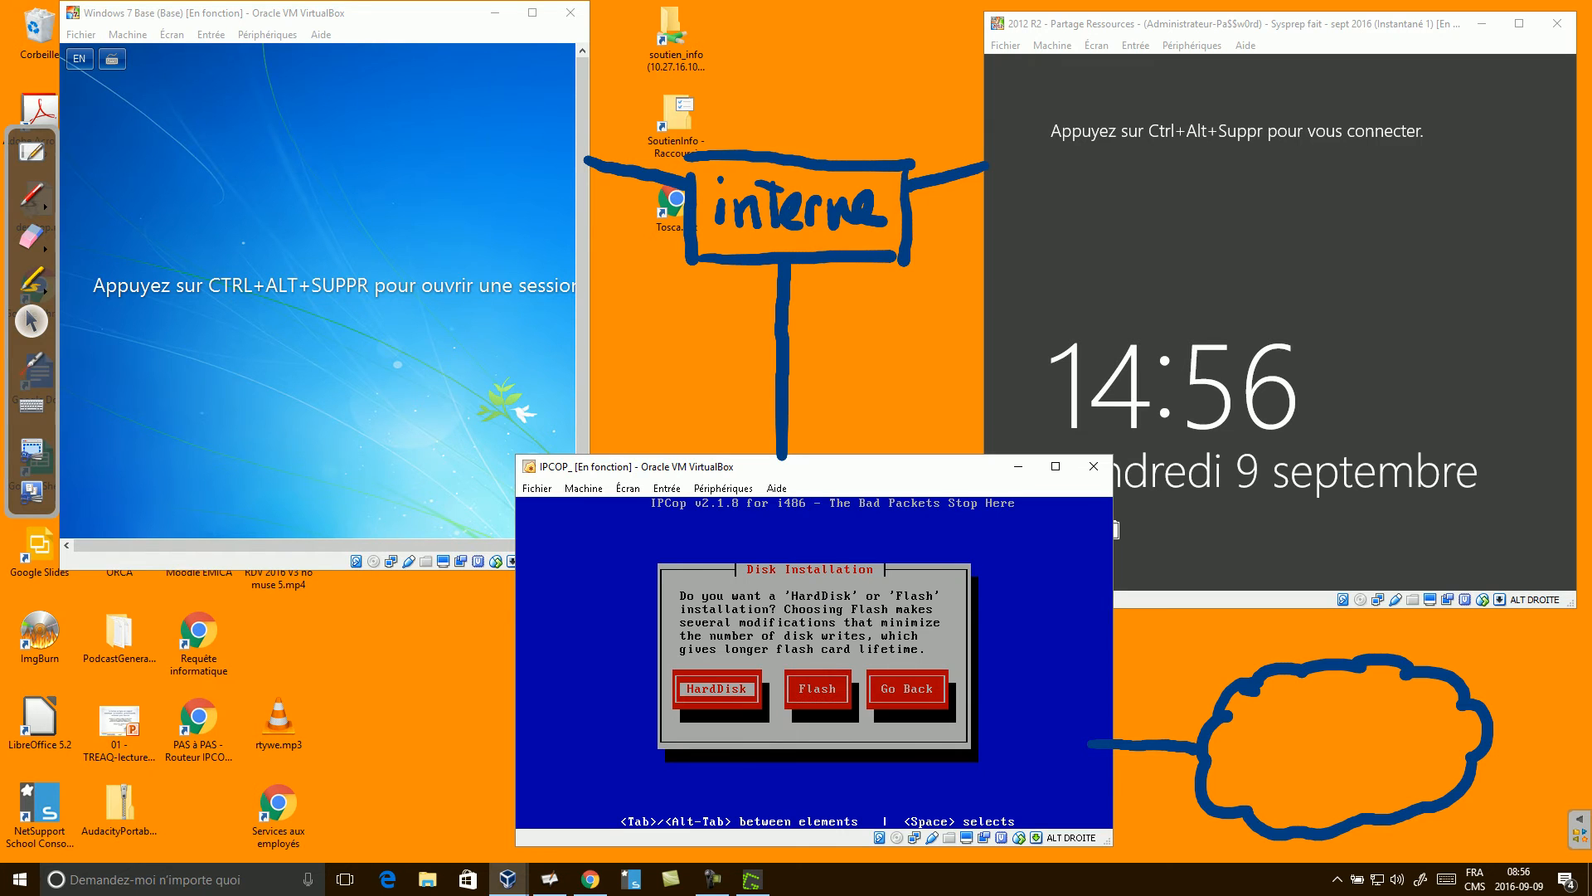
key(Return)
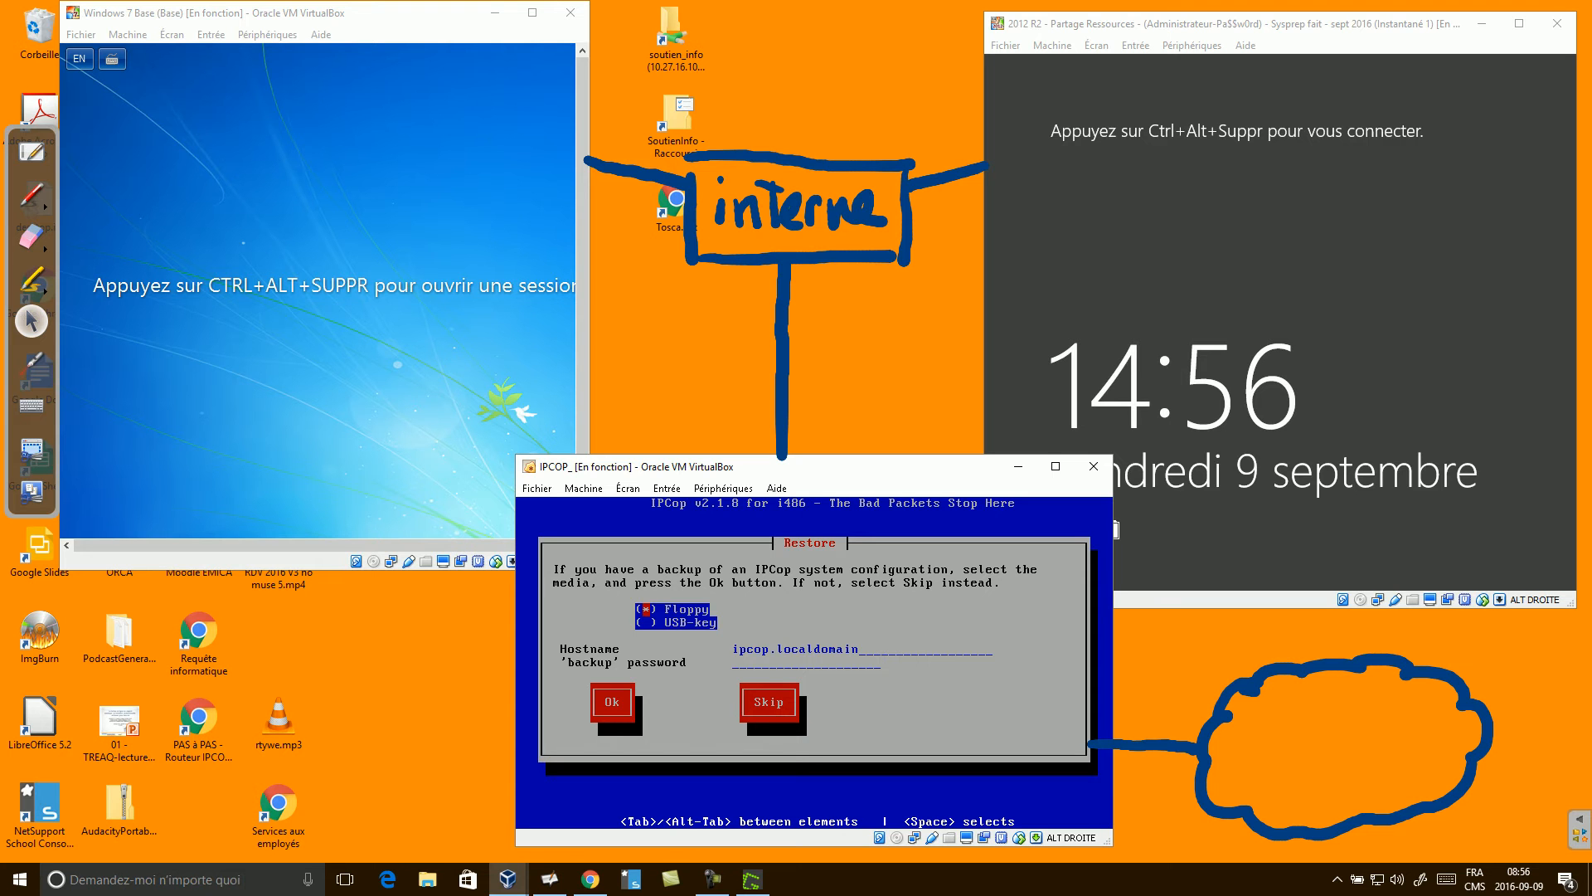
key(Tab)
key(Tab)
key(Return)
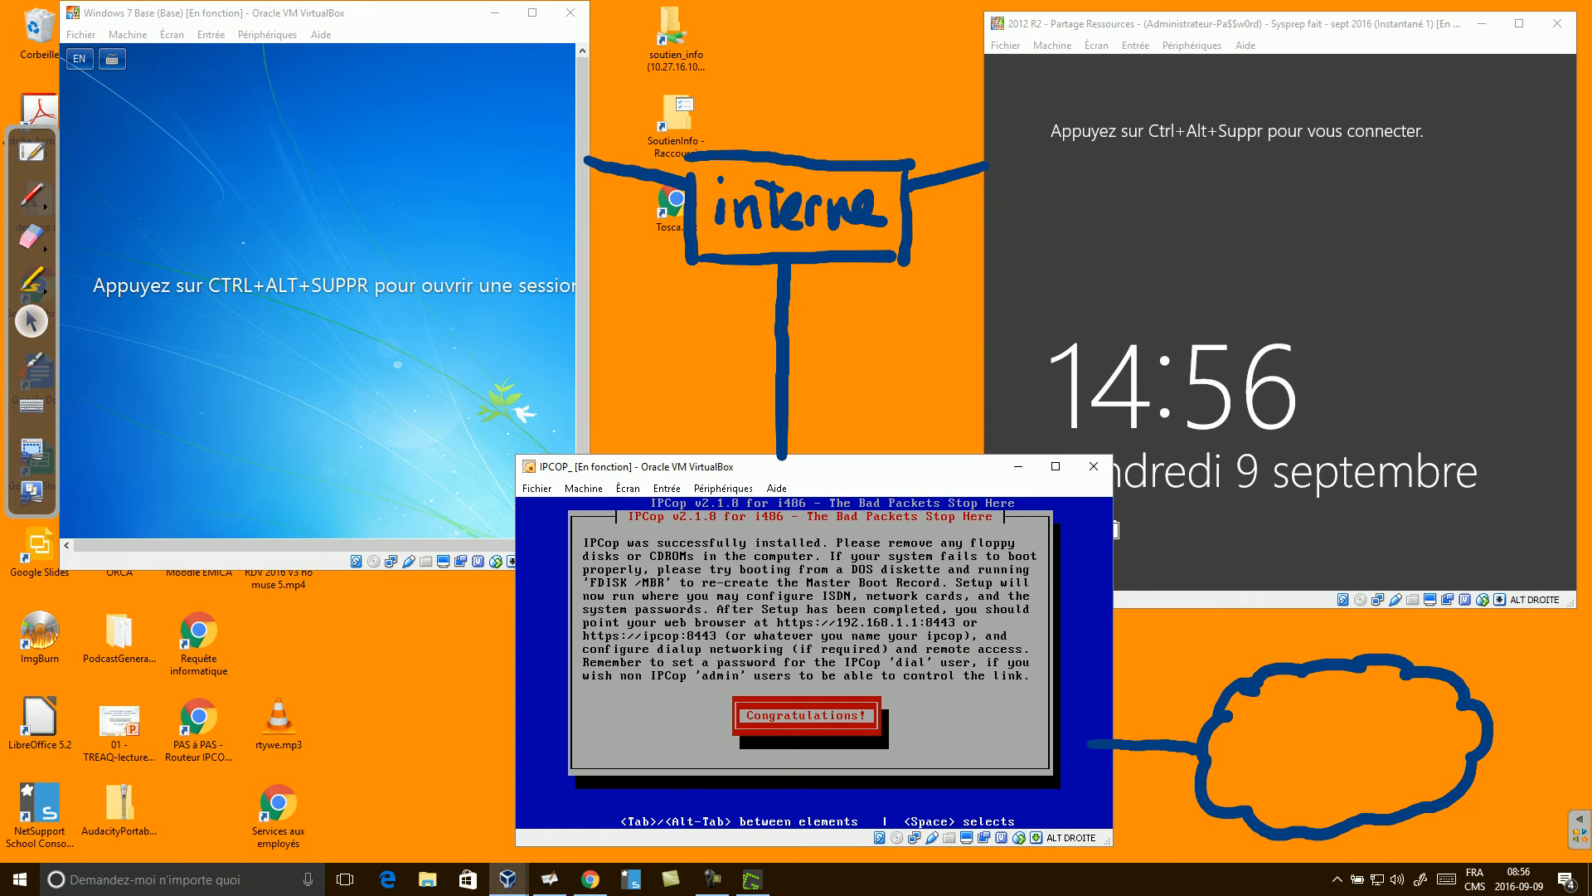
Keep ipcop as the hostname and replace localdomain with base.local as the domain.
key(Return)
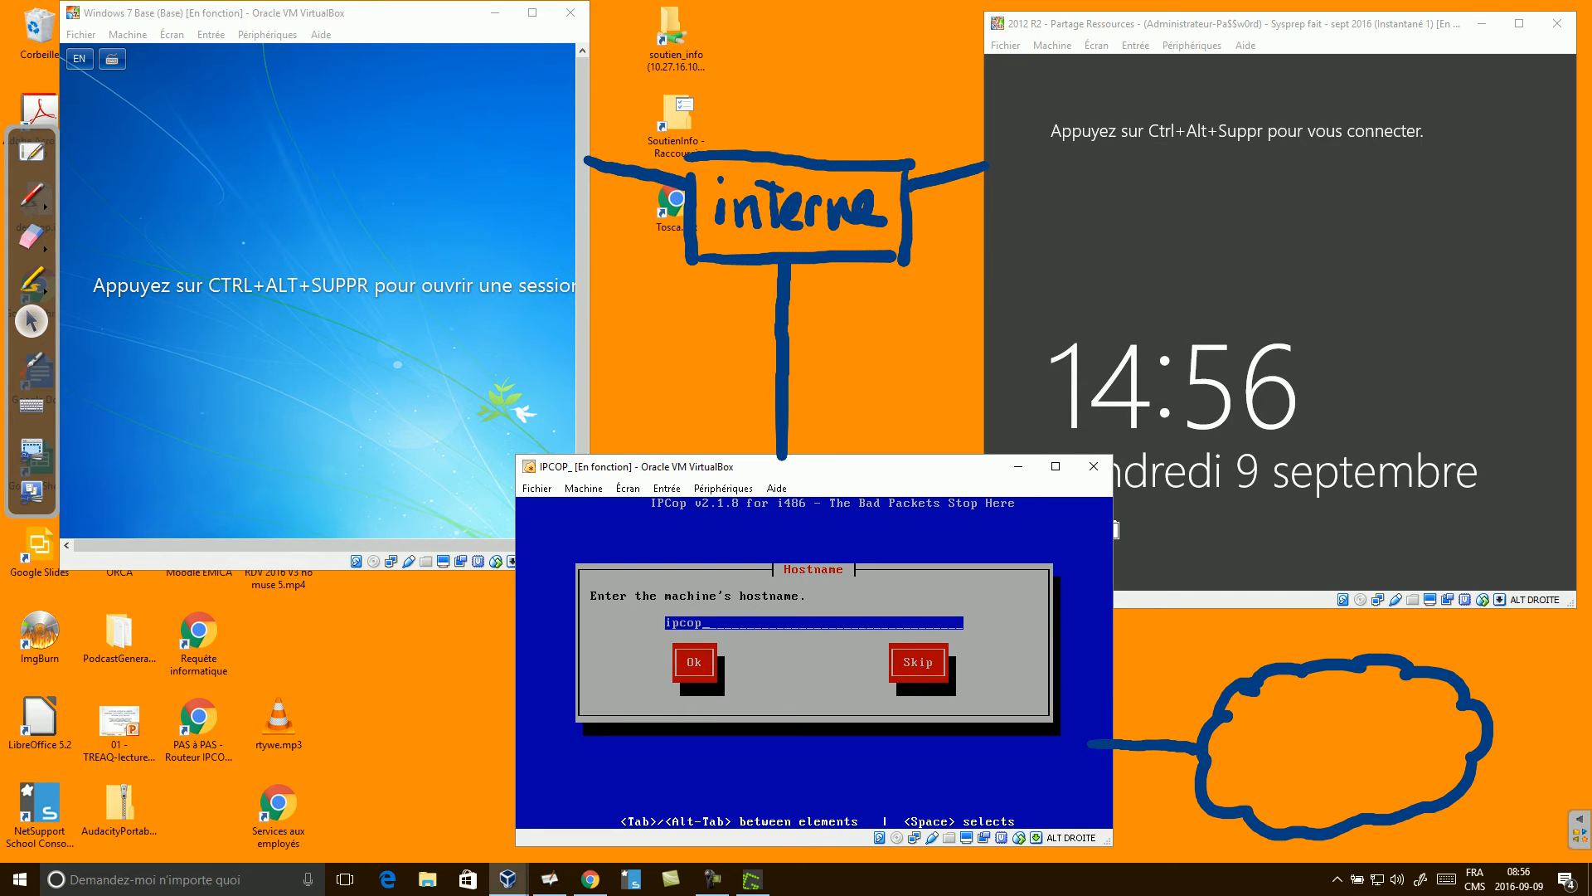
key(Tab)
key(Return)
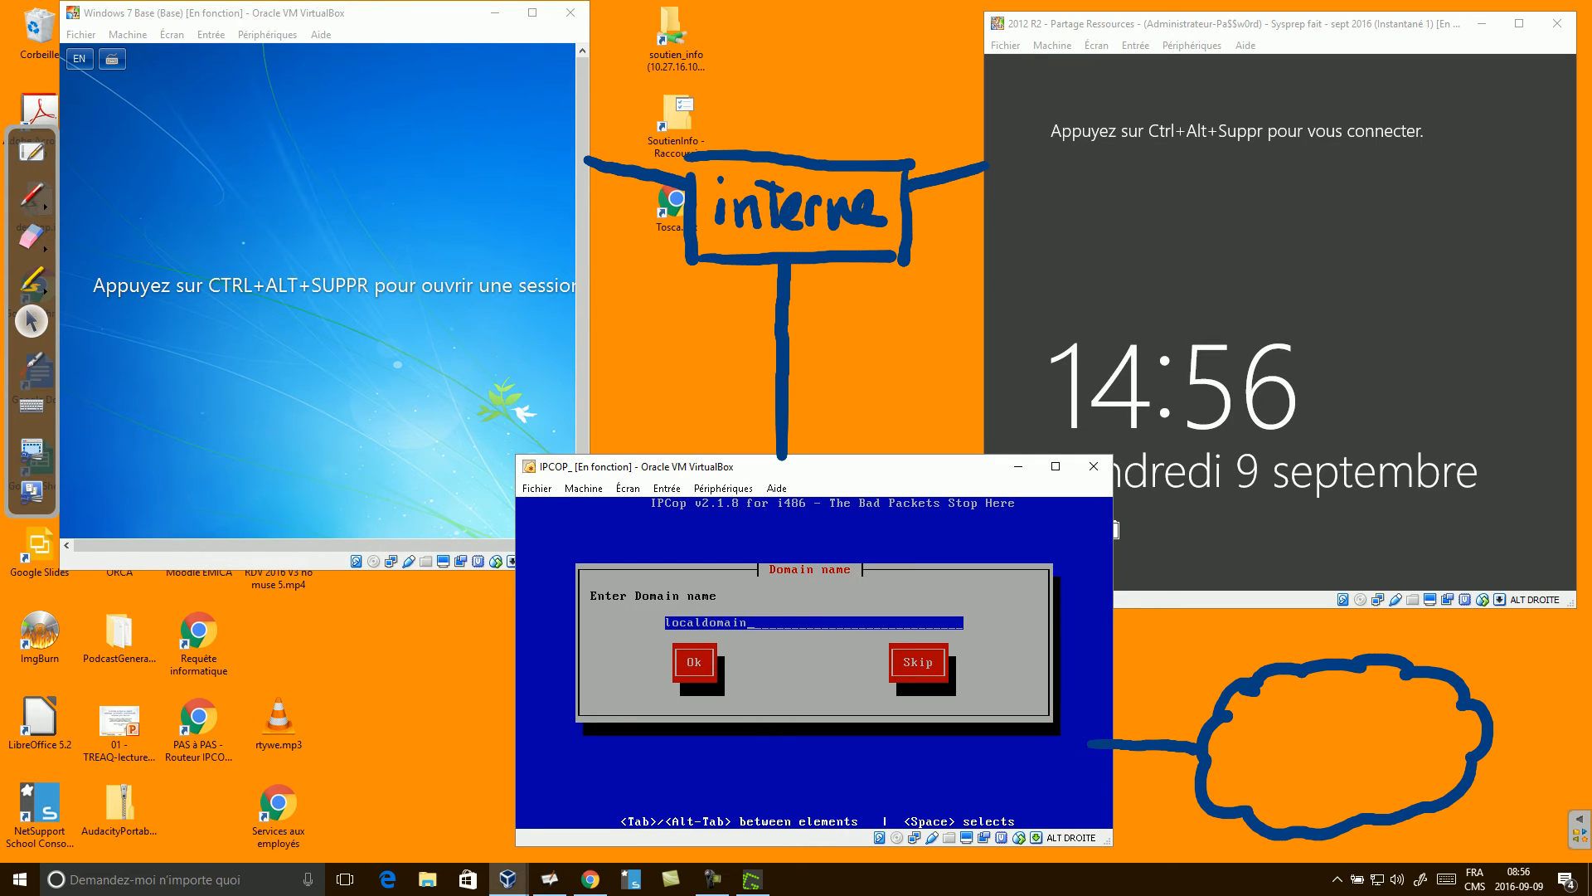
key(BackSpace)
key(BackSpace)
key(BackSpace)
key(BackSpace)
key(BackSpace)
key(BackSpace)
key(BackSpace)
key(BackSpace)
text(base.local)
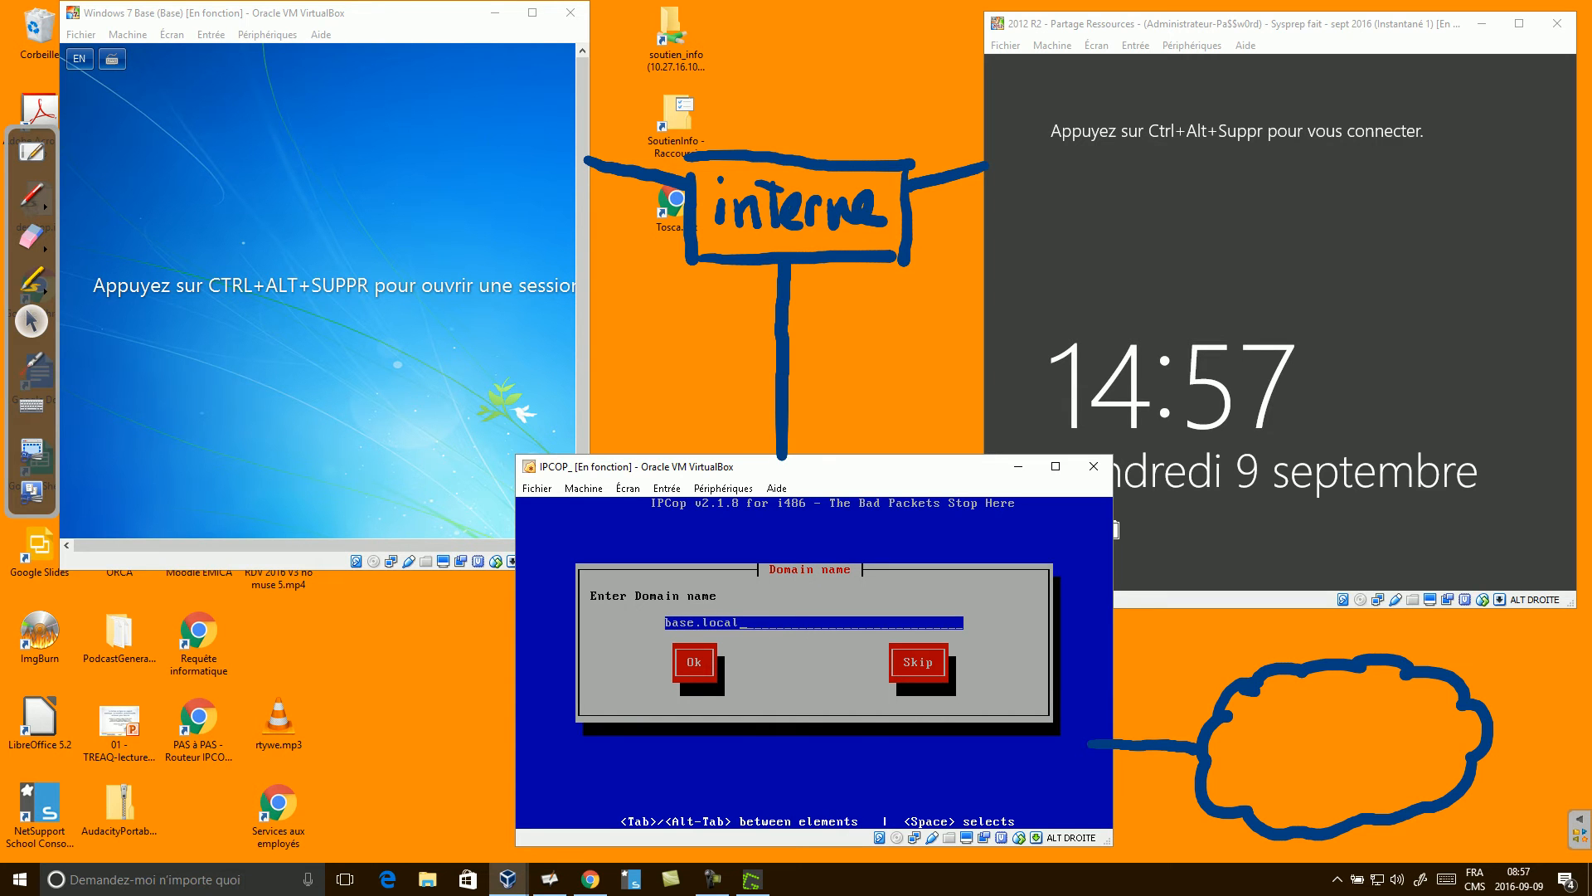
Sign in to the 2012 R2 server with the administrator password, then confirm base.local in IPCop.
click(1279, 274)
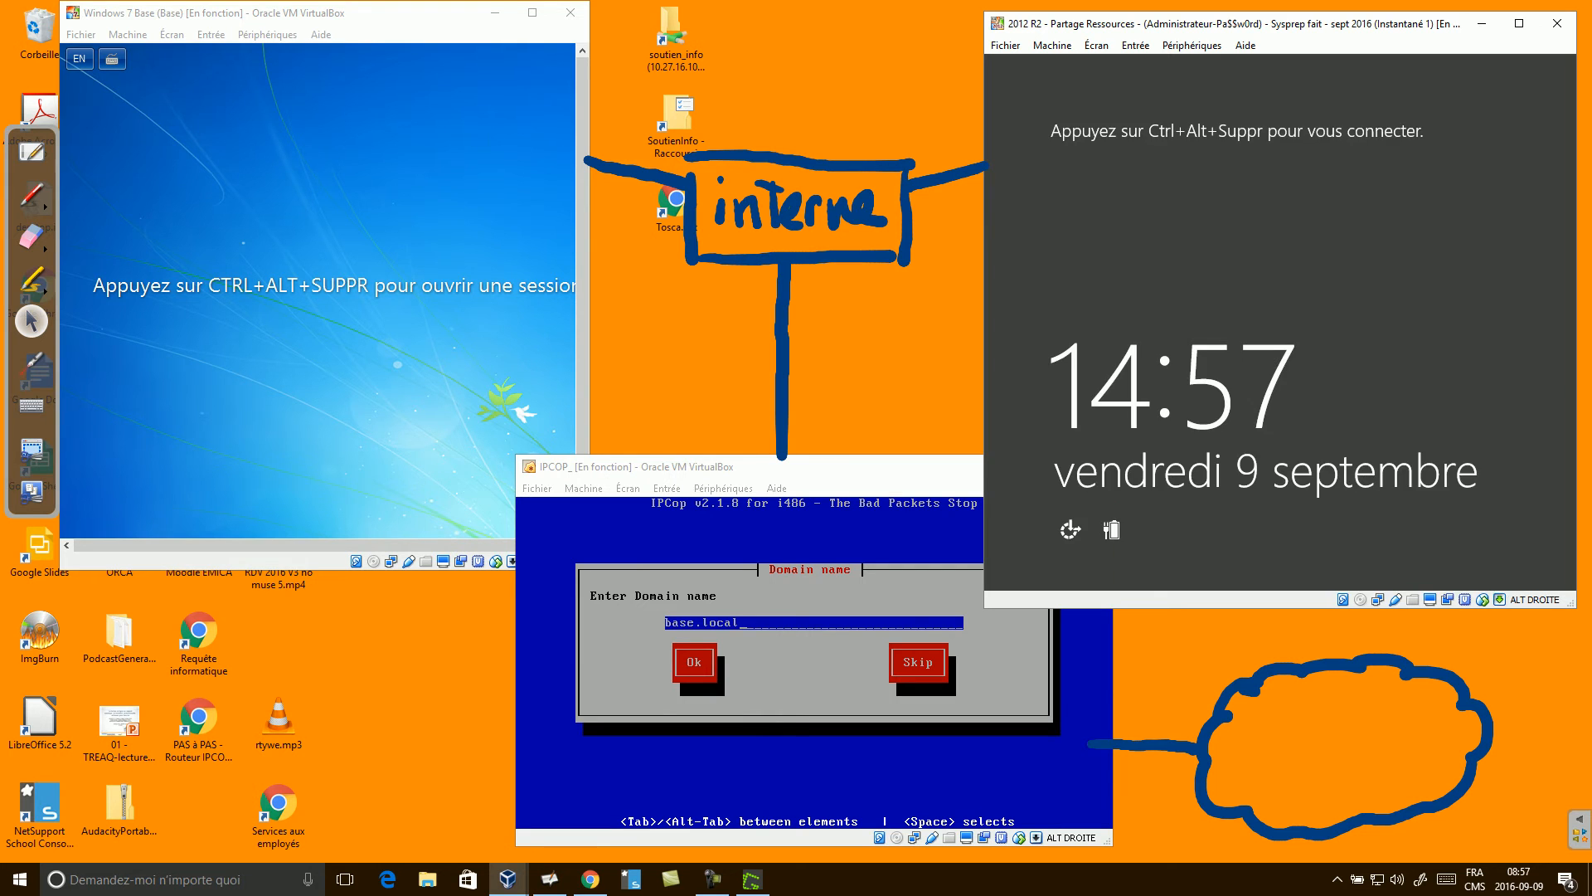
key(alt+Delete)
text(Pa$$w0rd)
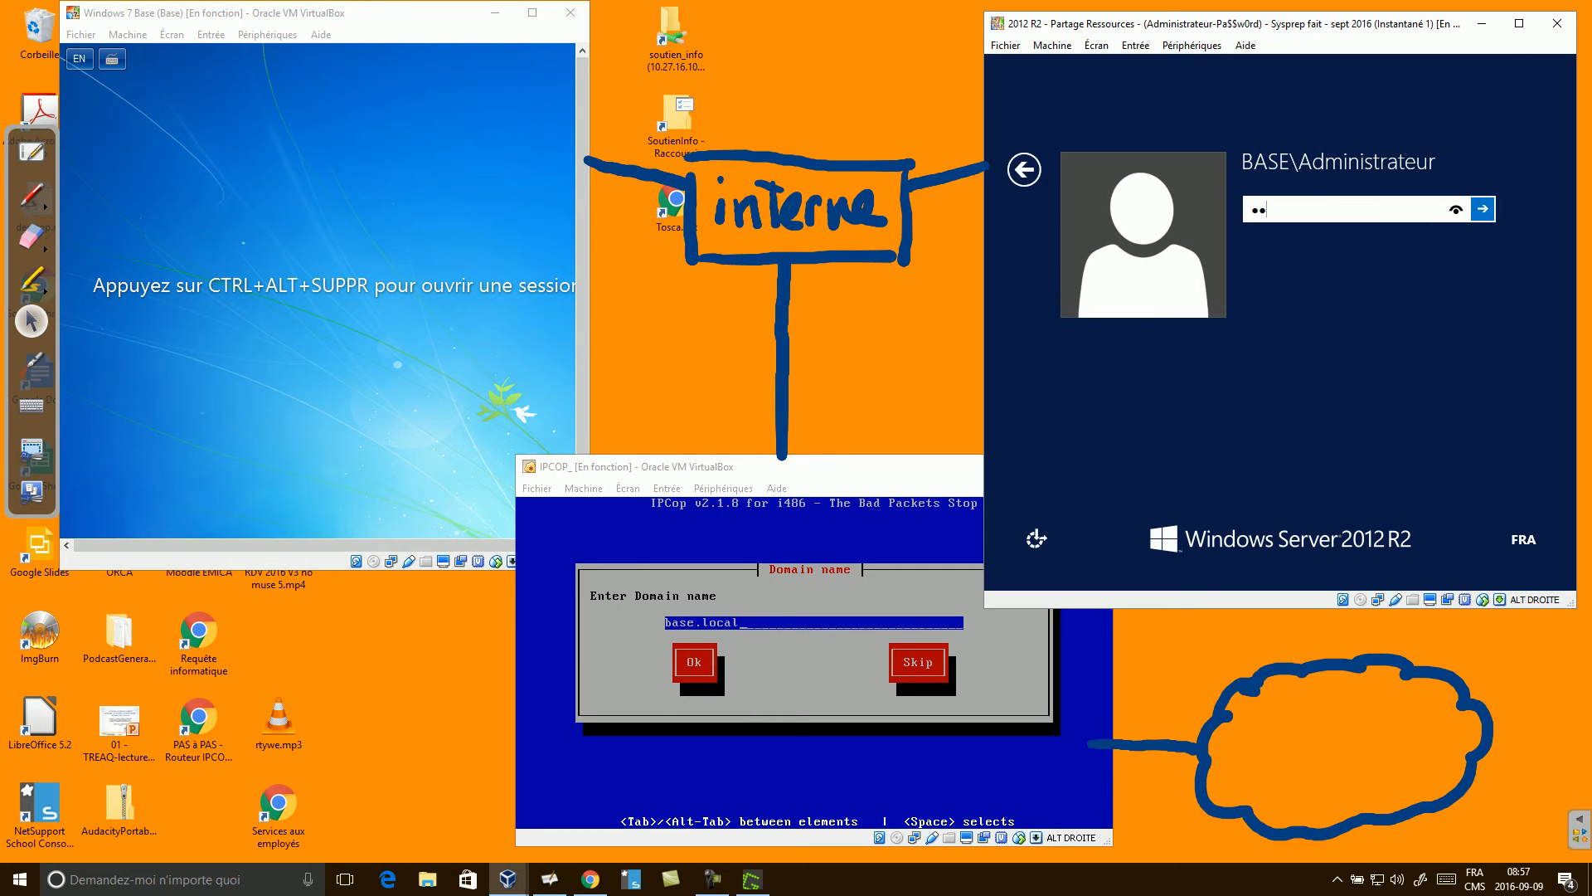
key(Return)
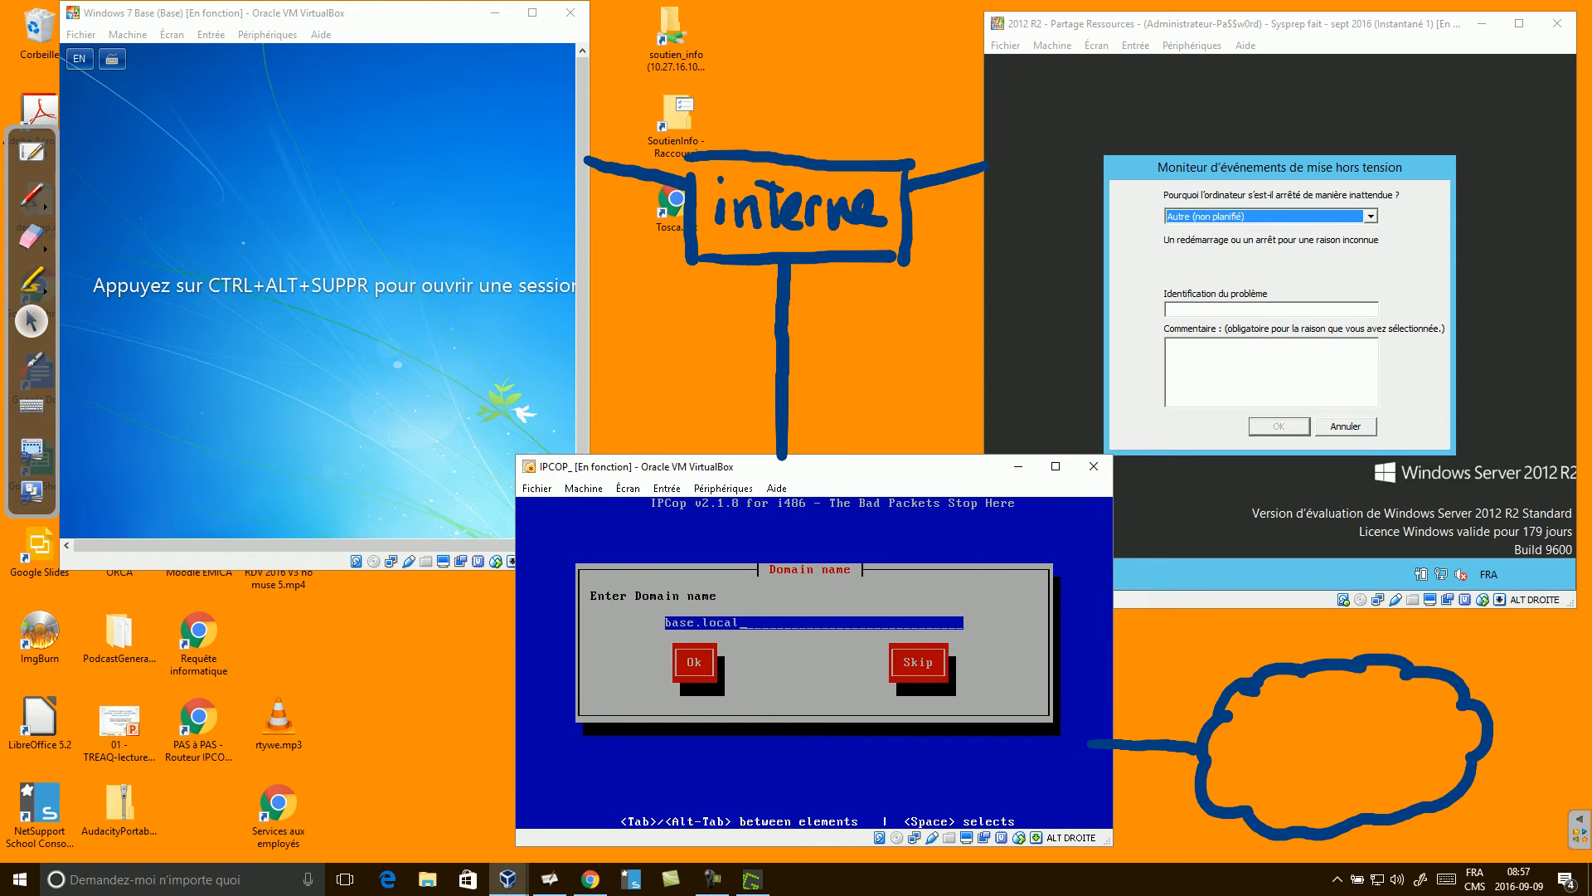
key(Return)
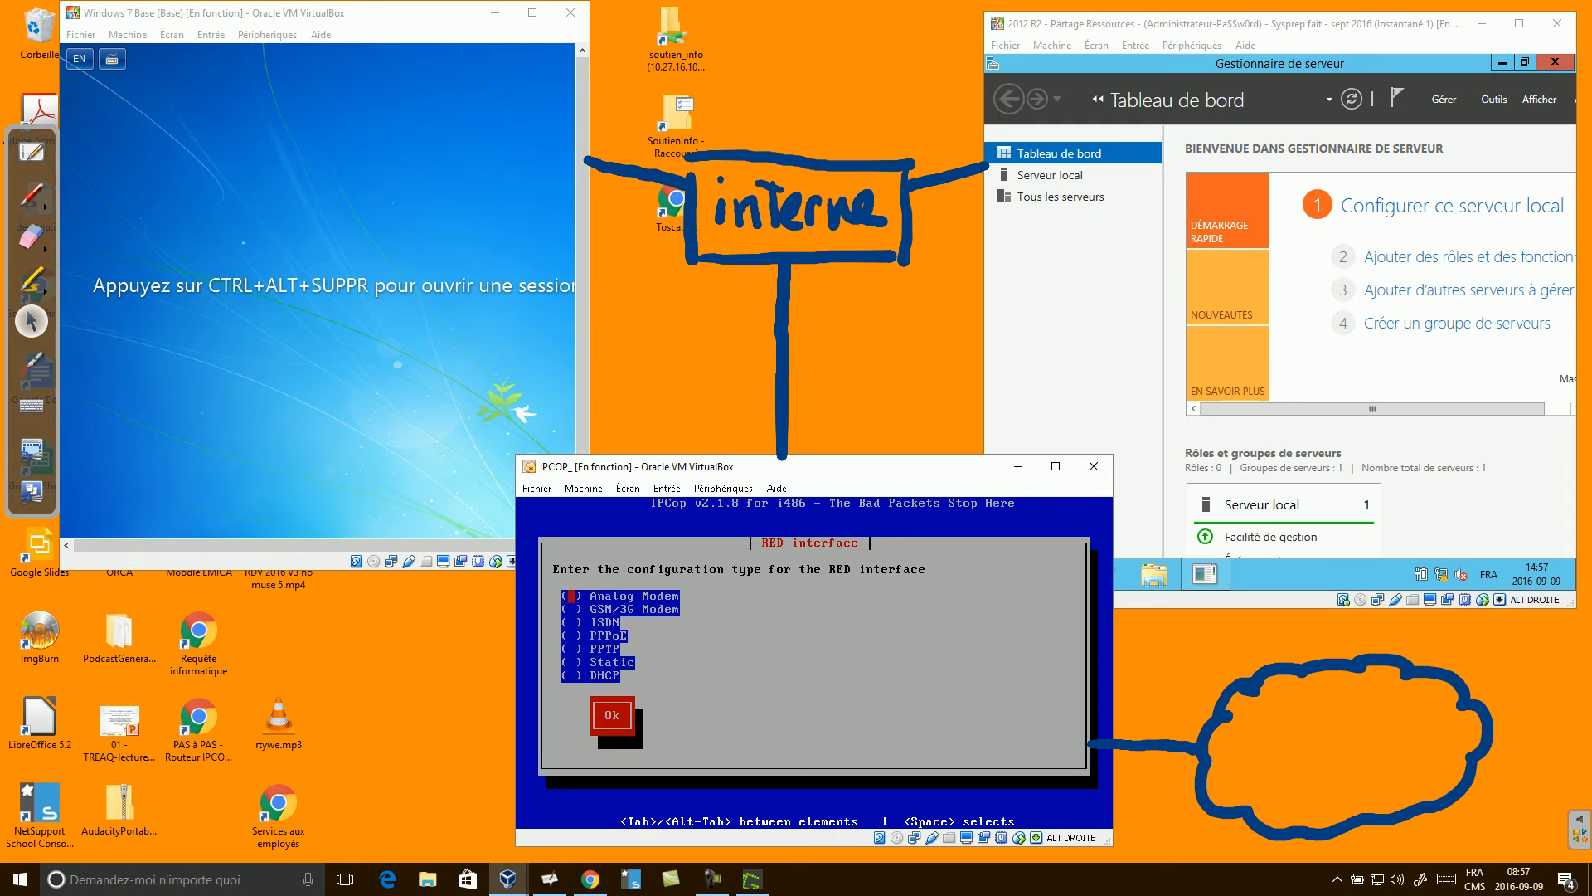
click(550, 879)
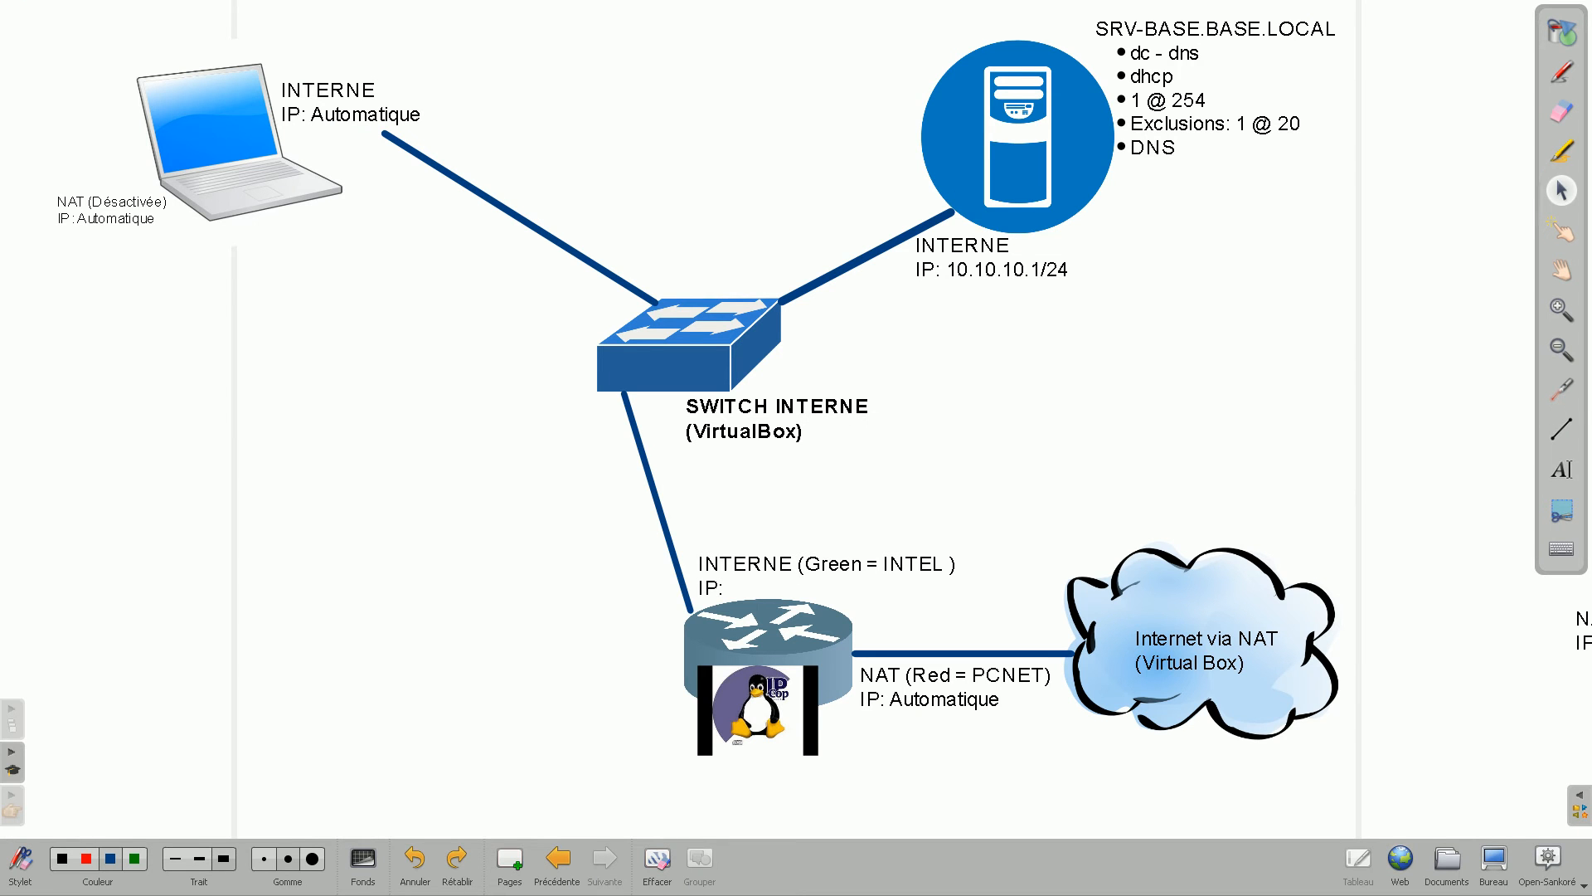
click(1561, 389)
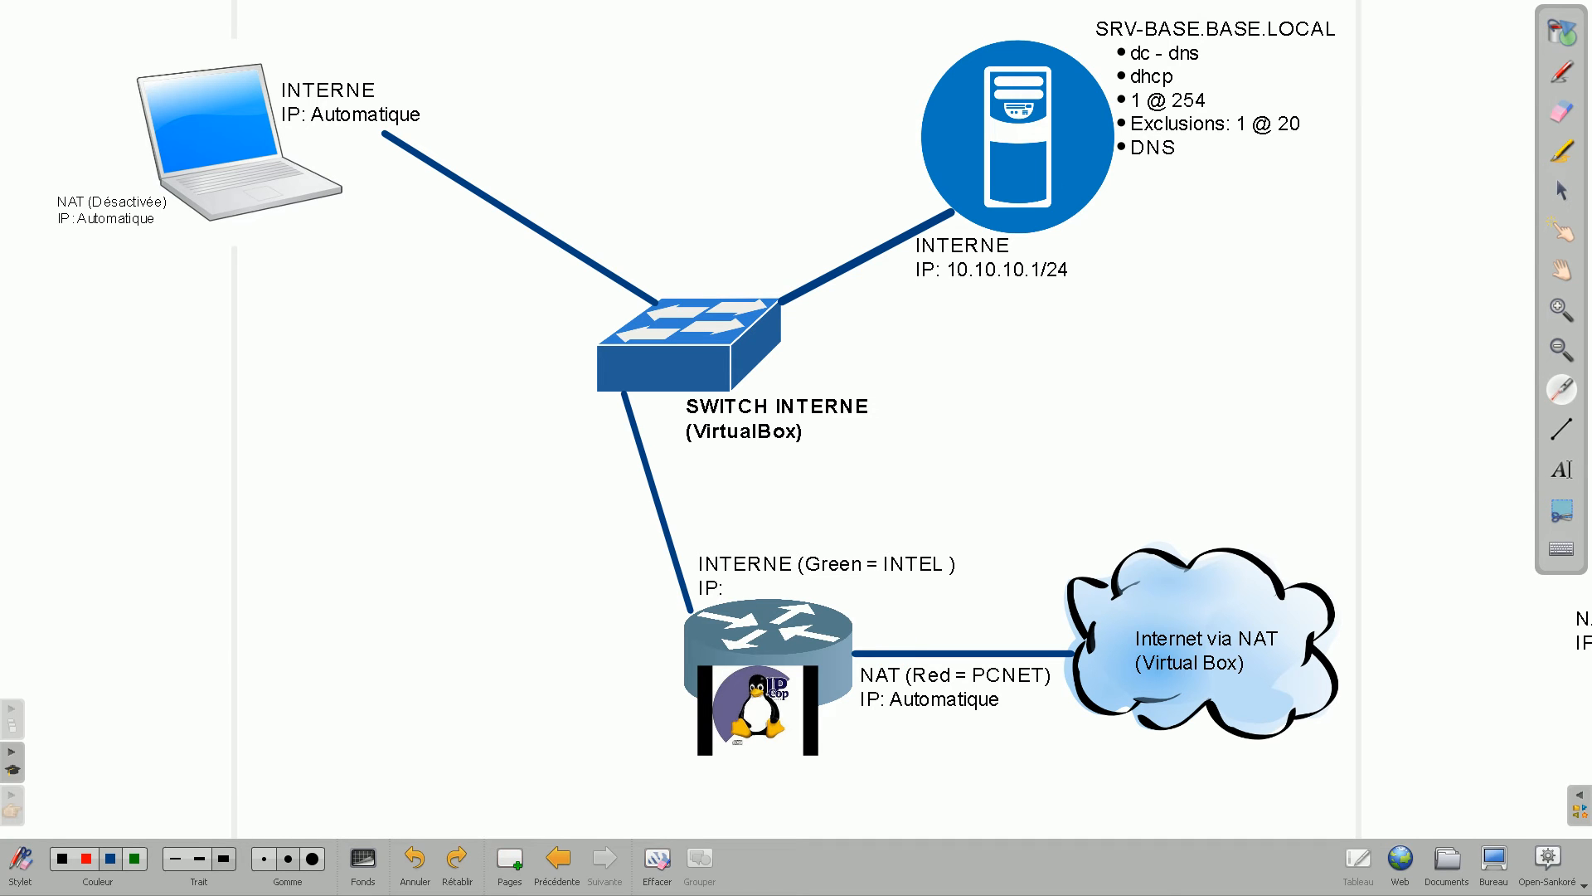
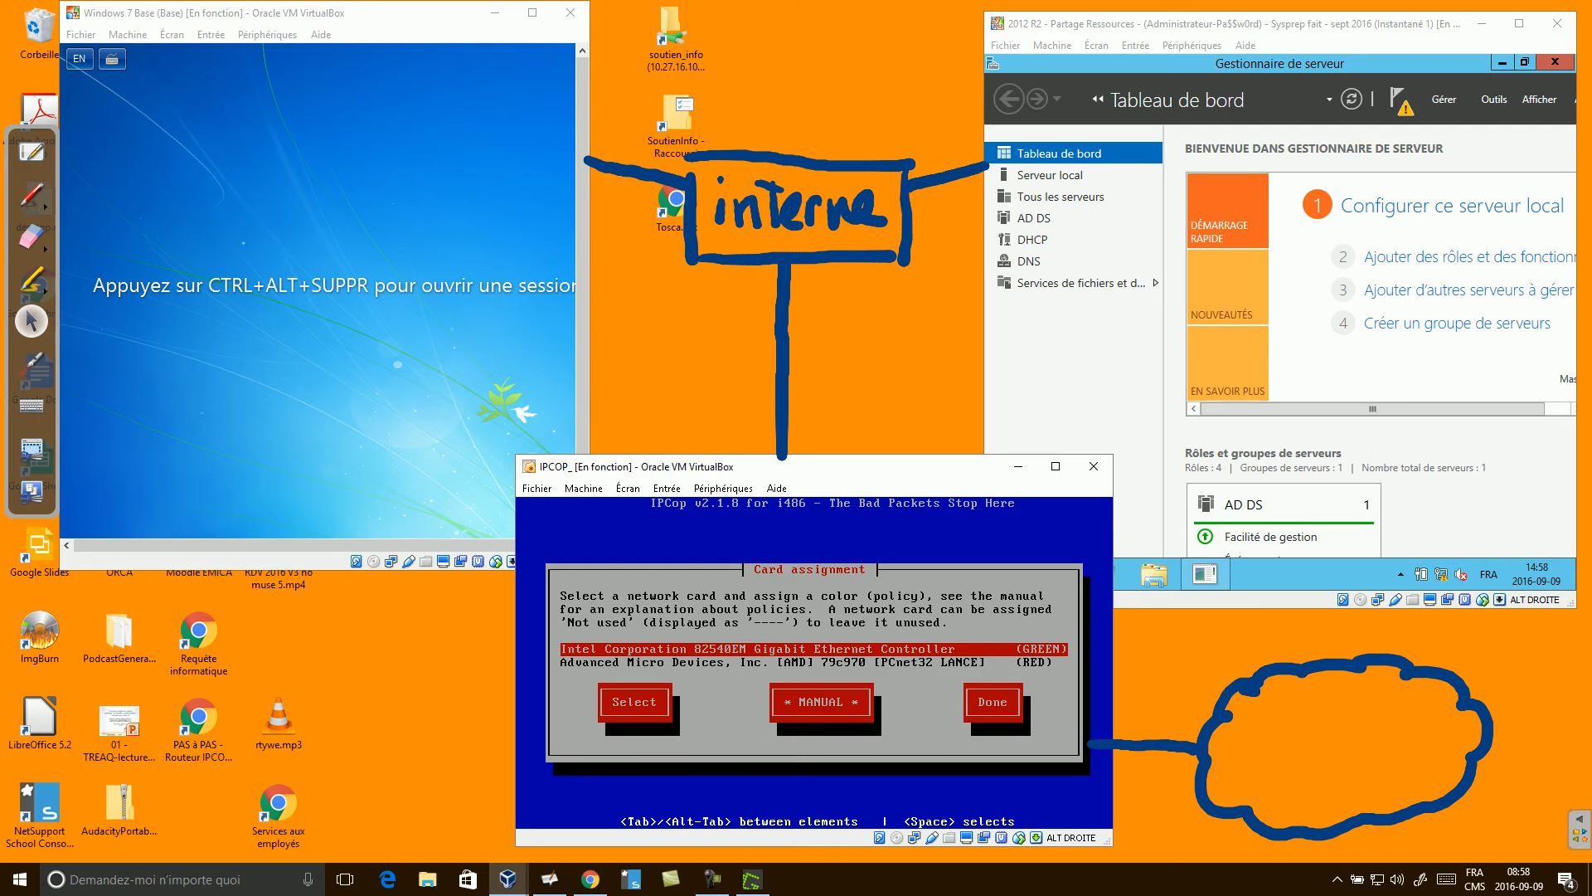
Finish IPCop's card assignment and erase the GREEN interface's default IP address.
key(Tab)
key(Tab)
key(Tab)
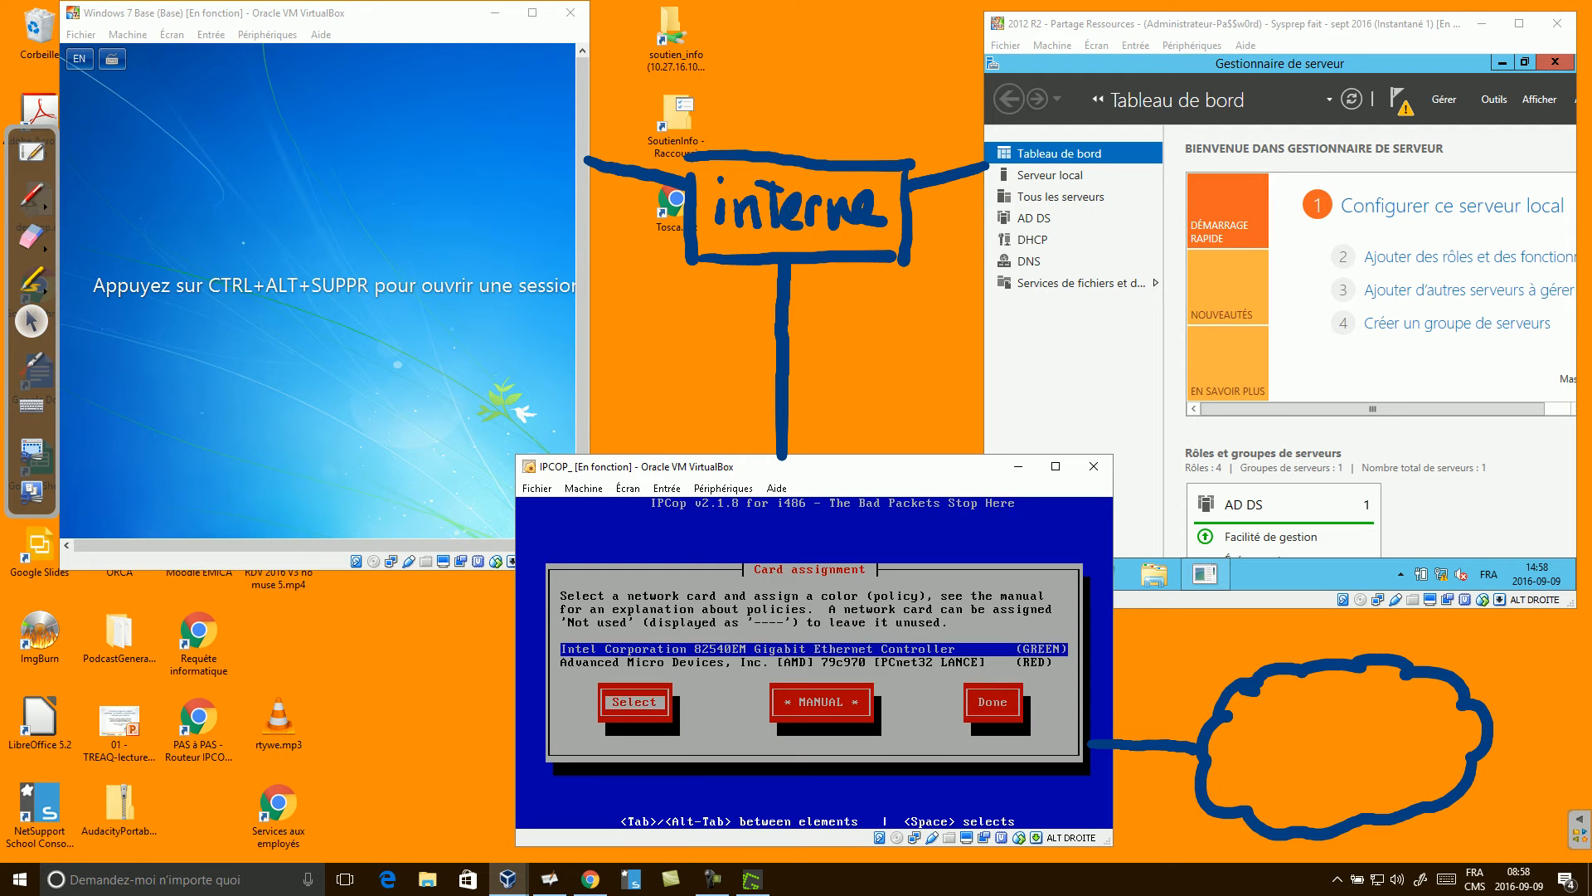
key(Return)
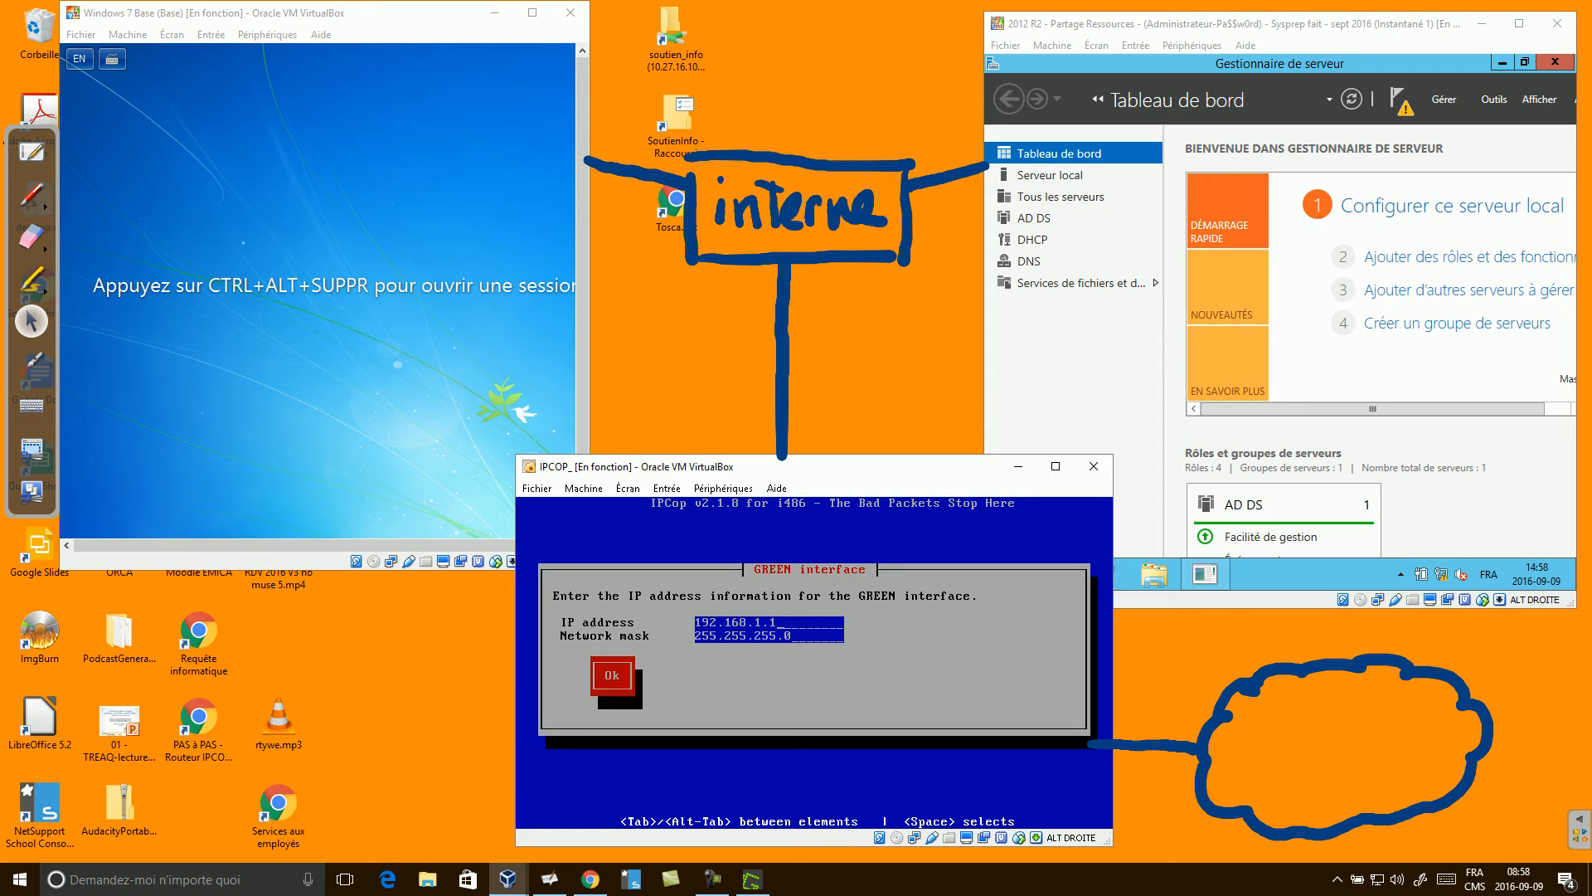
key(BackSpace)
key(BackSpace)
key(BackSpace)
key(BackSpace)
key(BackSpace)
key(BackSpace)
key(BackSpace)
key(BackSpace)
key(BackSpace)
key(BackSpace)
On the network diagram, label IPCop's INTERNE interface 10.10.10.254 /24.
click(32, 151)
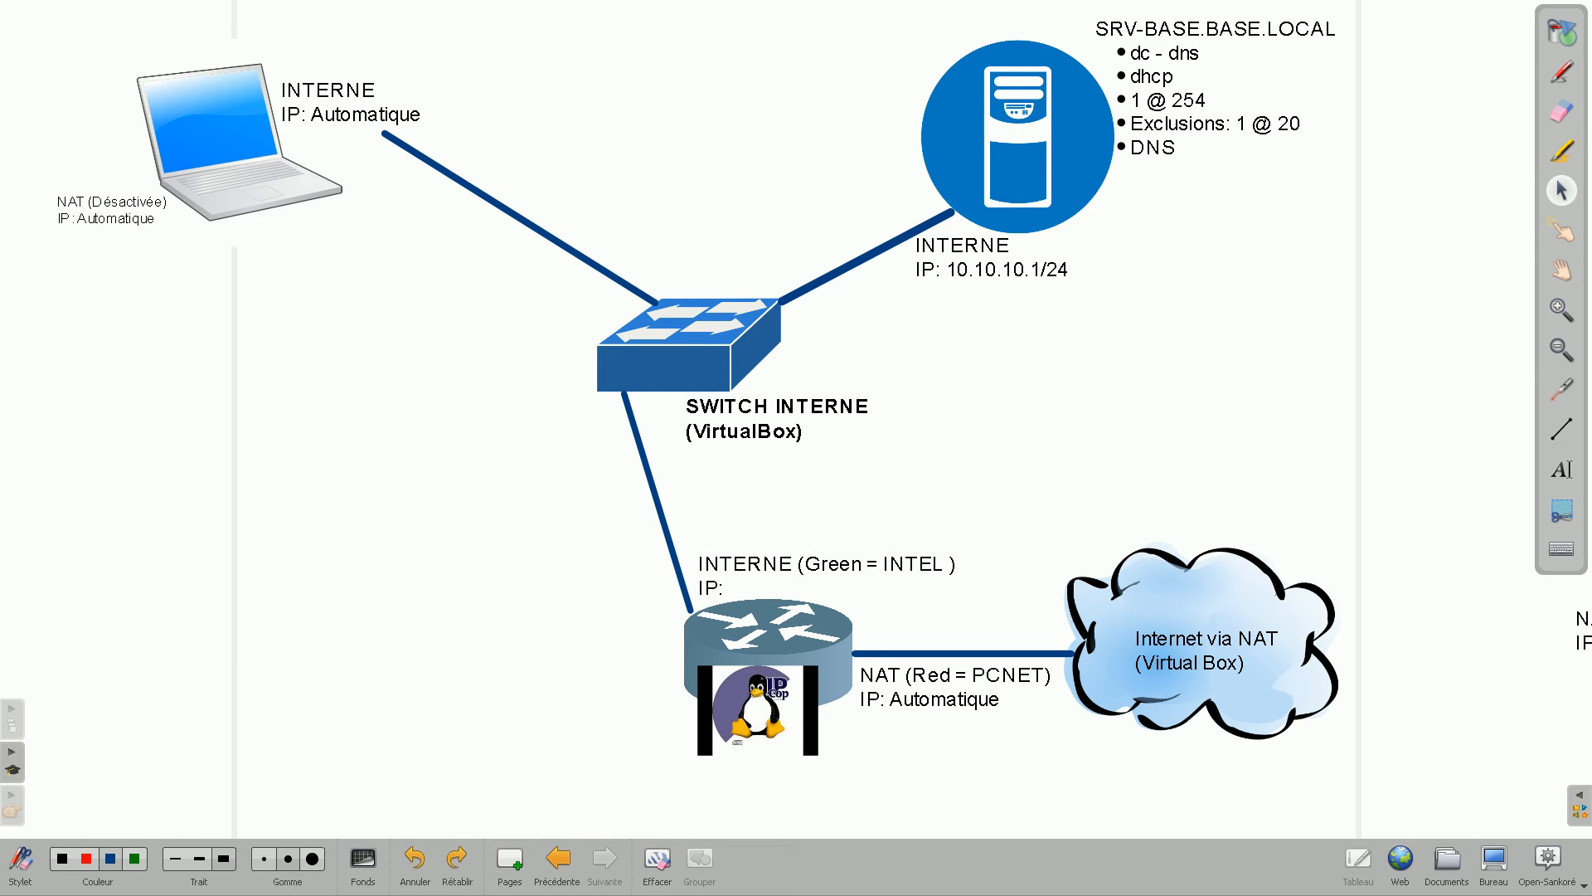
double_click(732, 588)
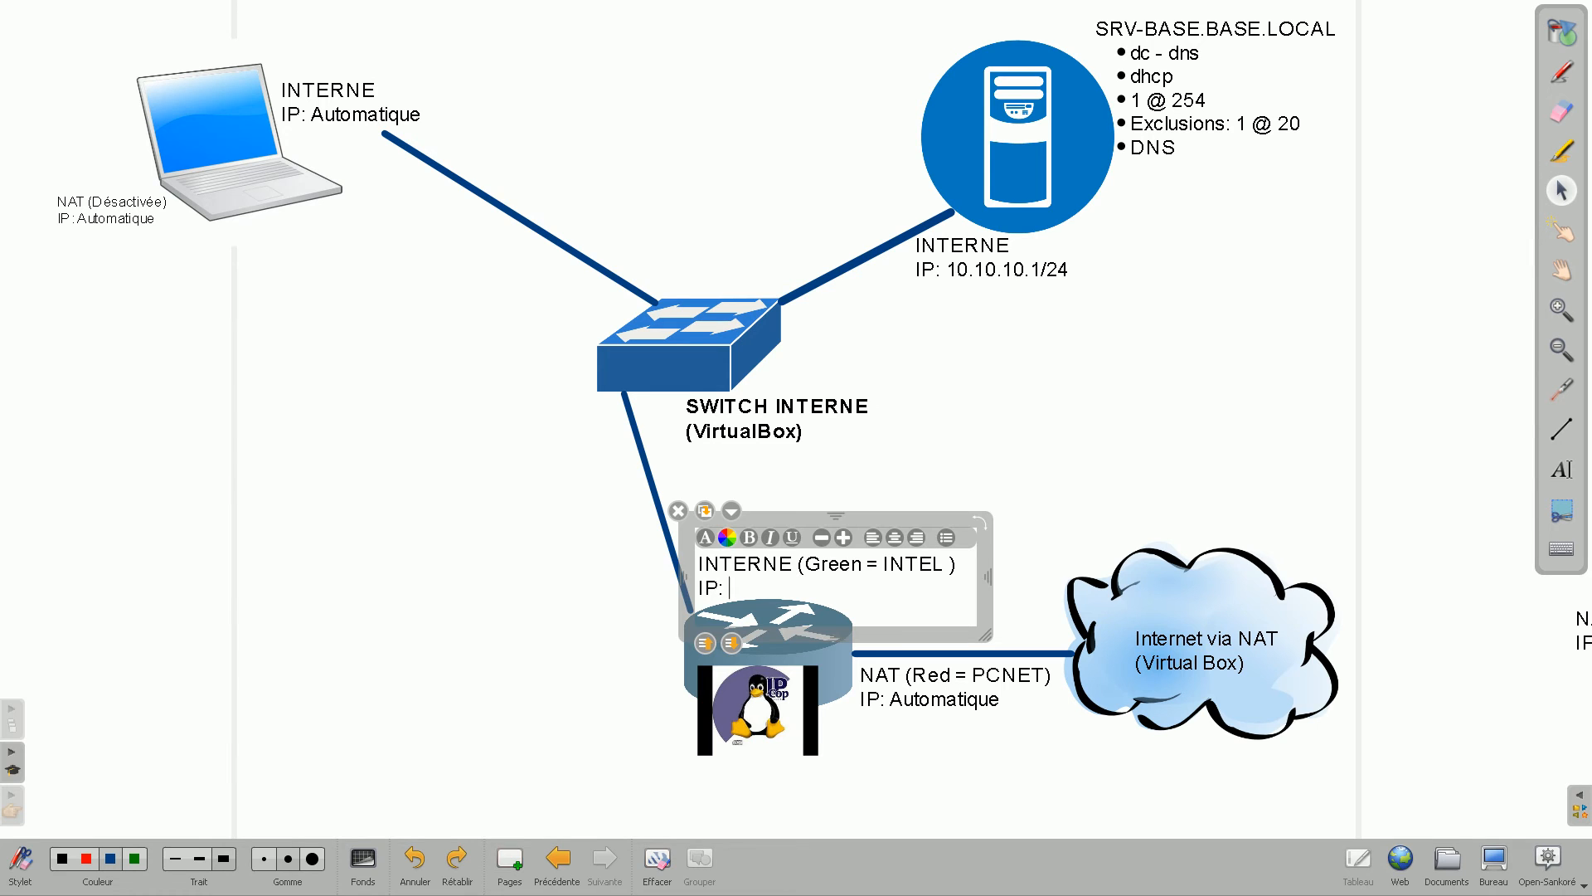
text(10.10.10.254 /24)
Extend the SRV-BASE note's DHCP exclusions to read '1 @ 20 et 250 @ 254'.
click(1226, 123)
click(1302, 123)
text(e)
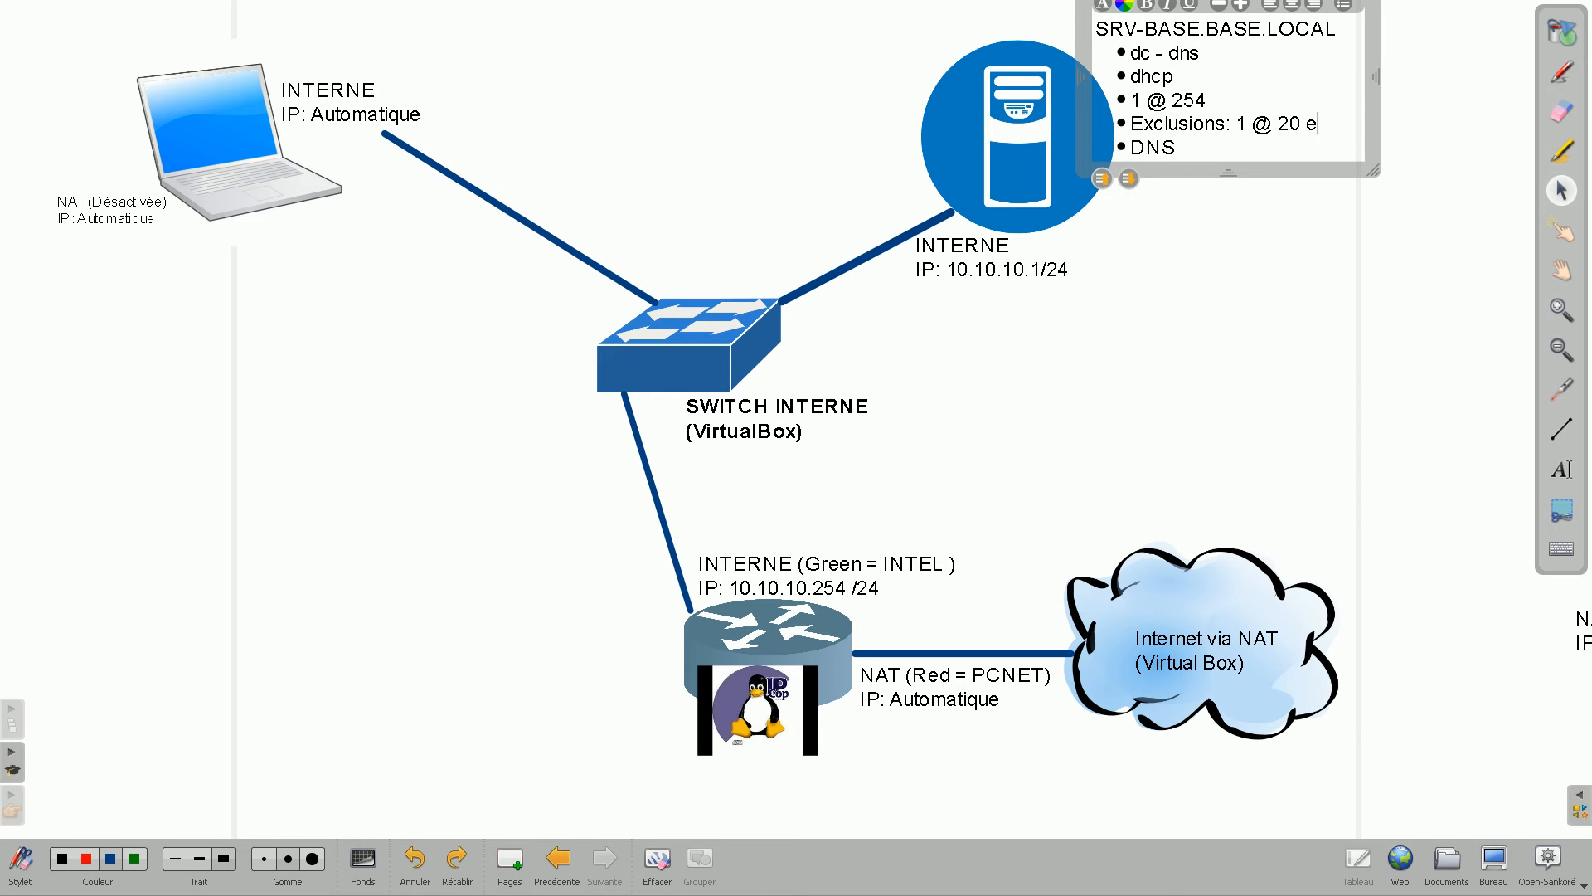
text(t 250 @)
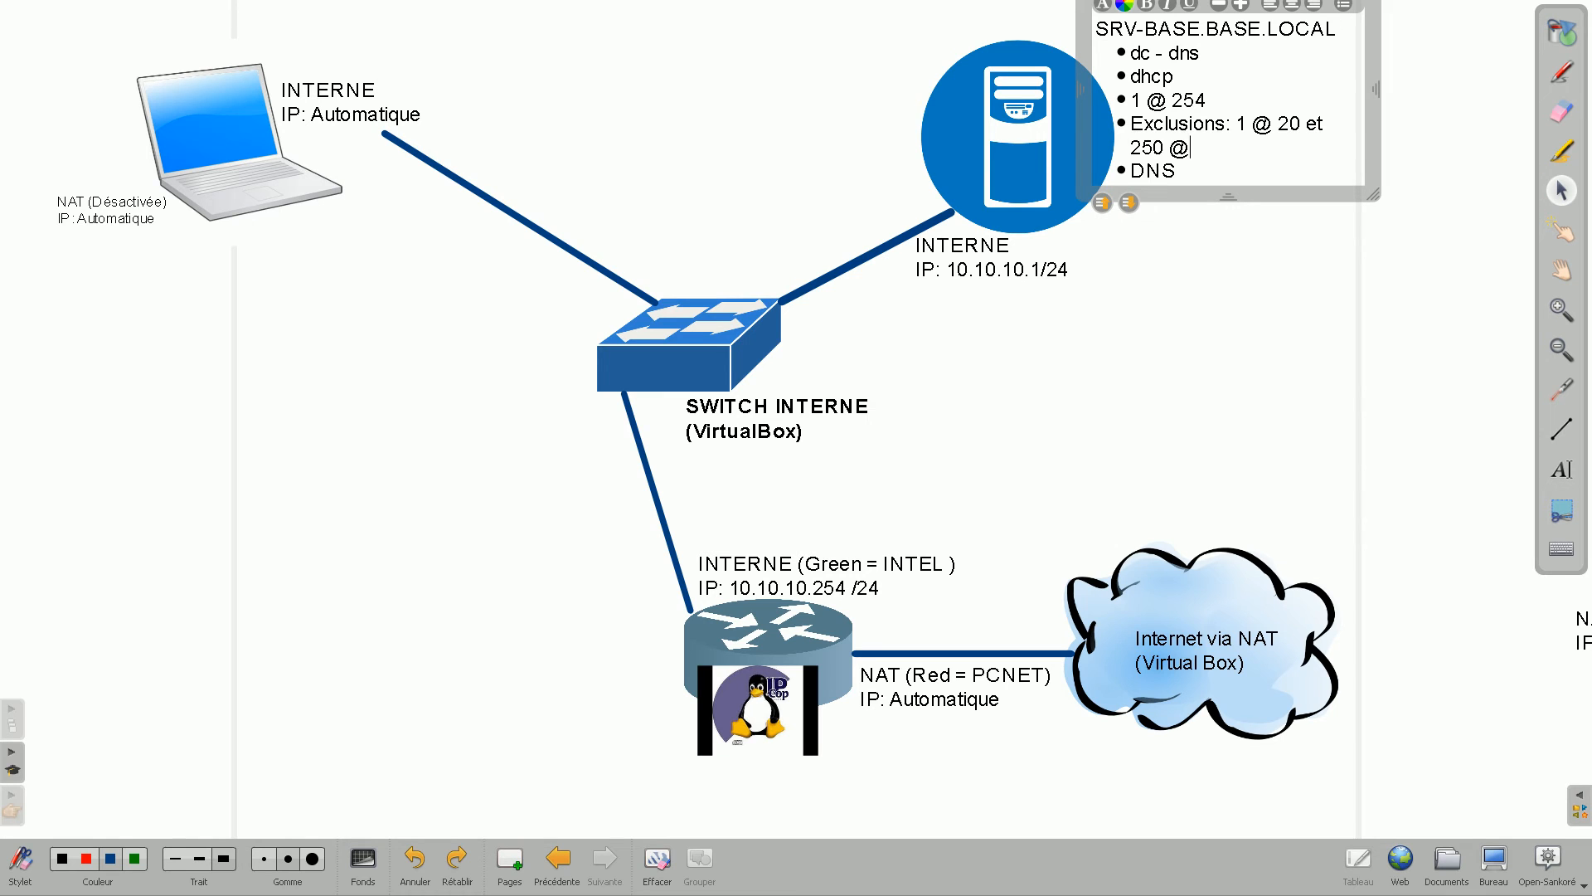
text( 254)
key(Escape)
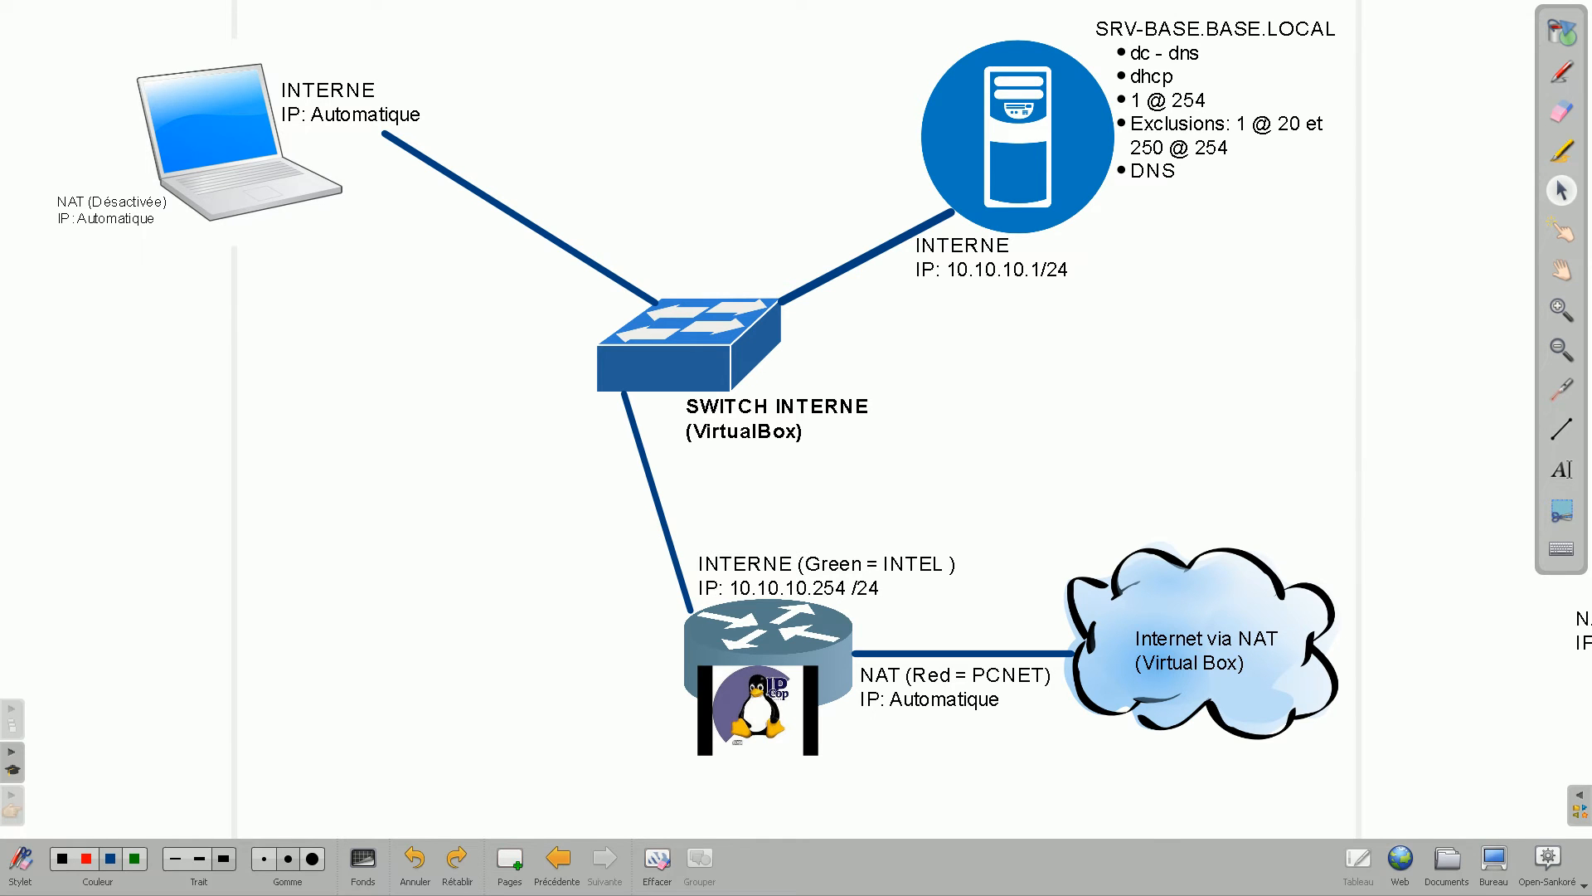
click(1494, 863)
Enter 10.10.10.254 as IPCop's GREEN interface IP address and confirm it.
click(667, 489)
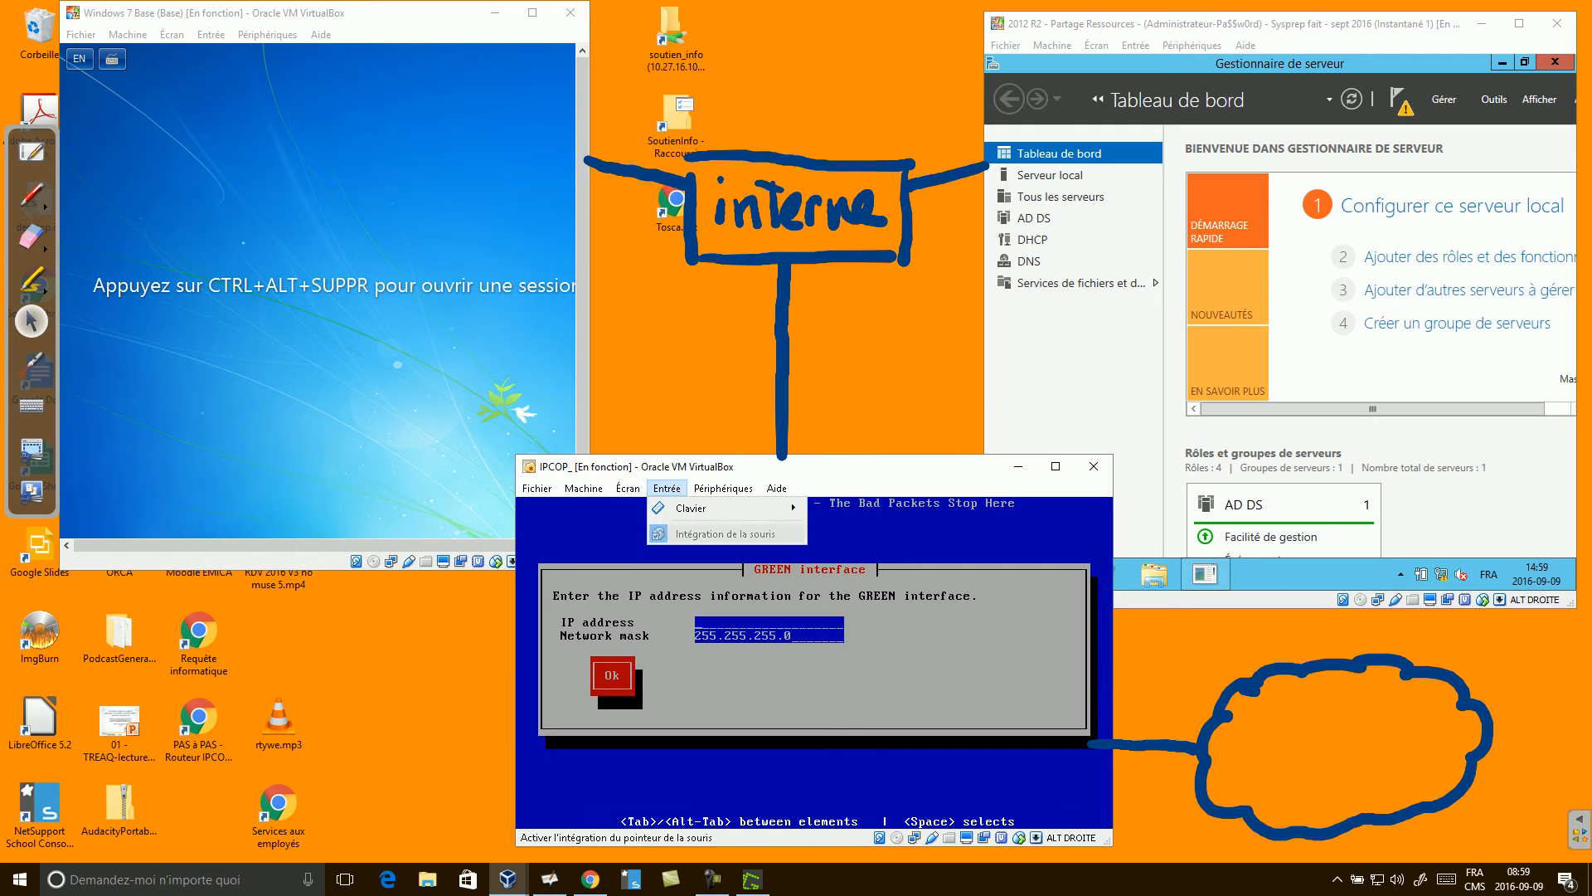
click(720, 580)
text(10.)
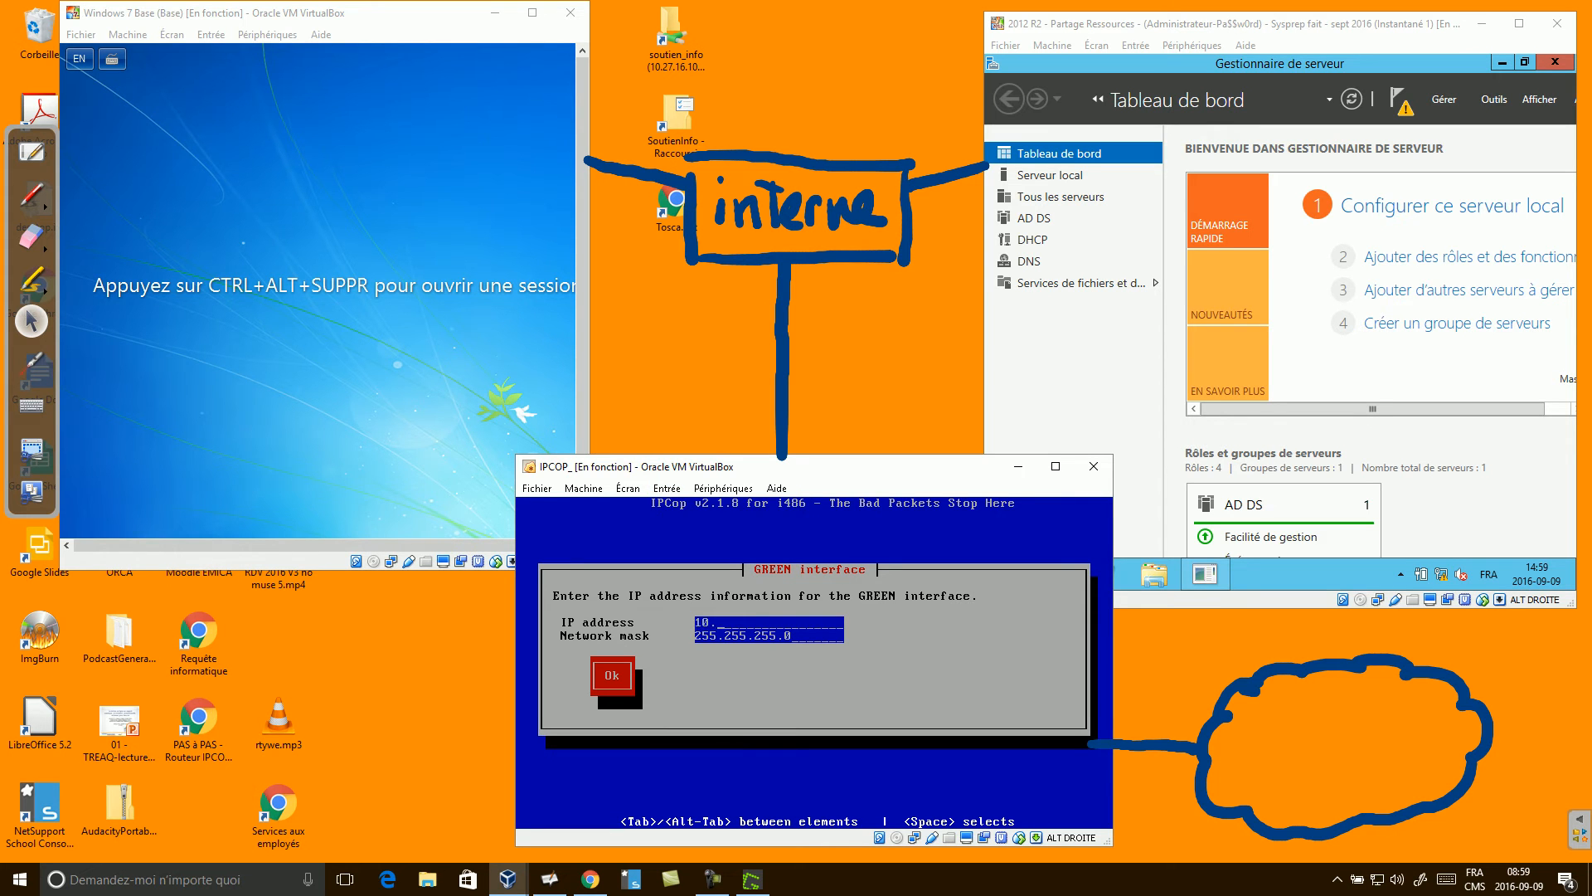
text(10.10.254)
key(Return)
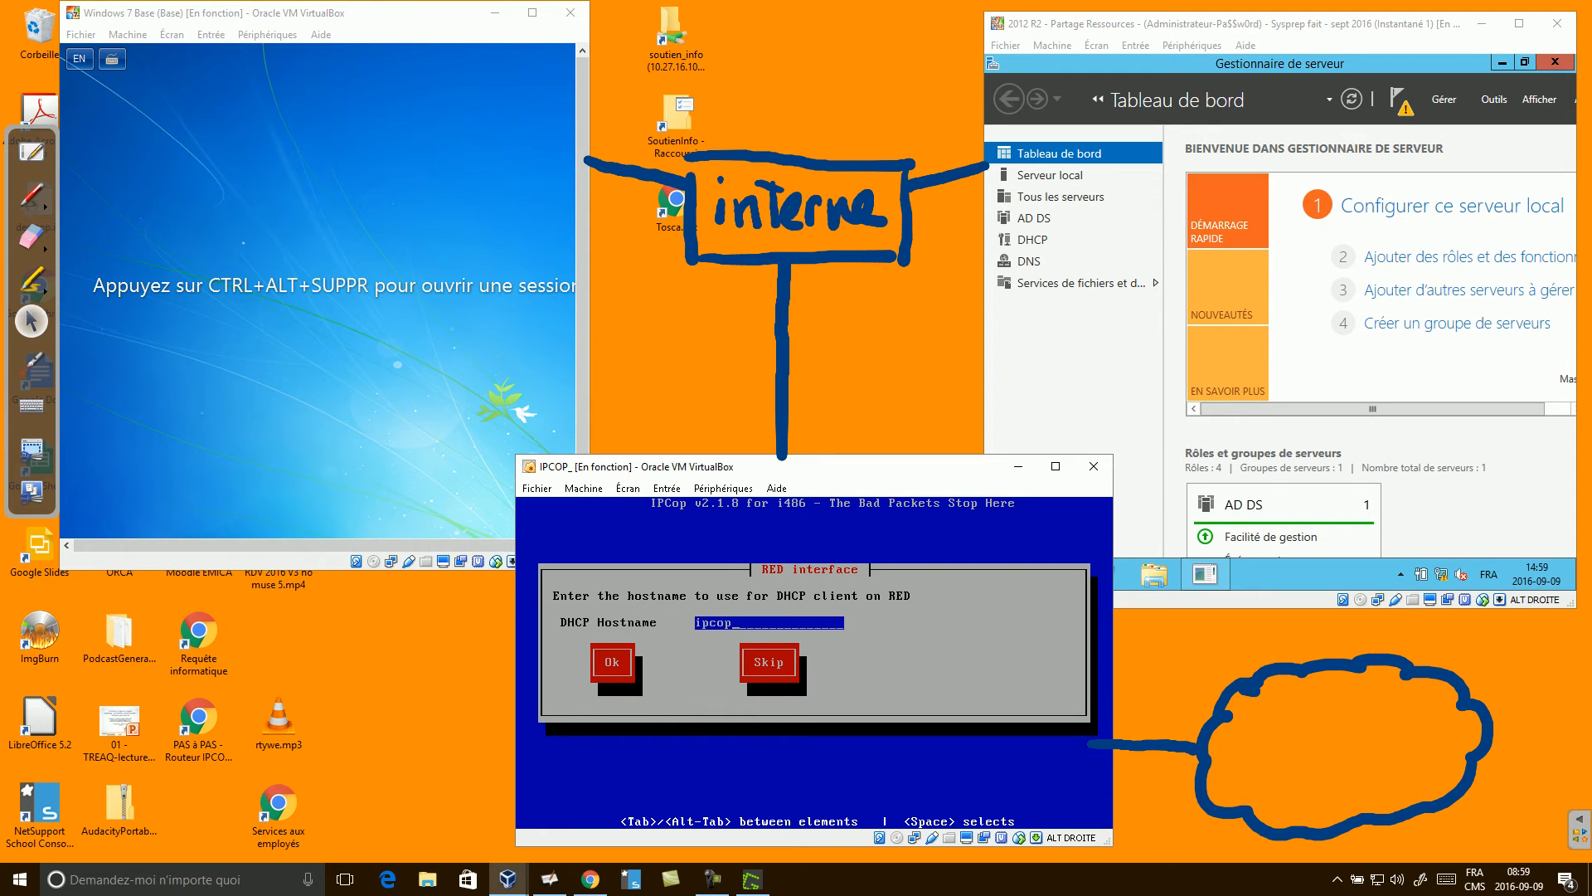
click(31, 151)
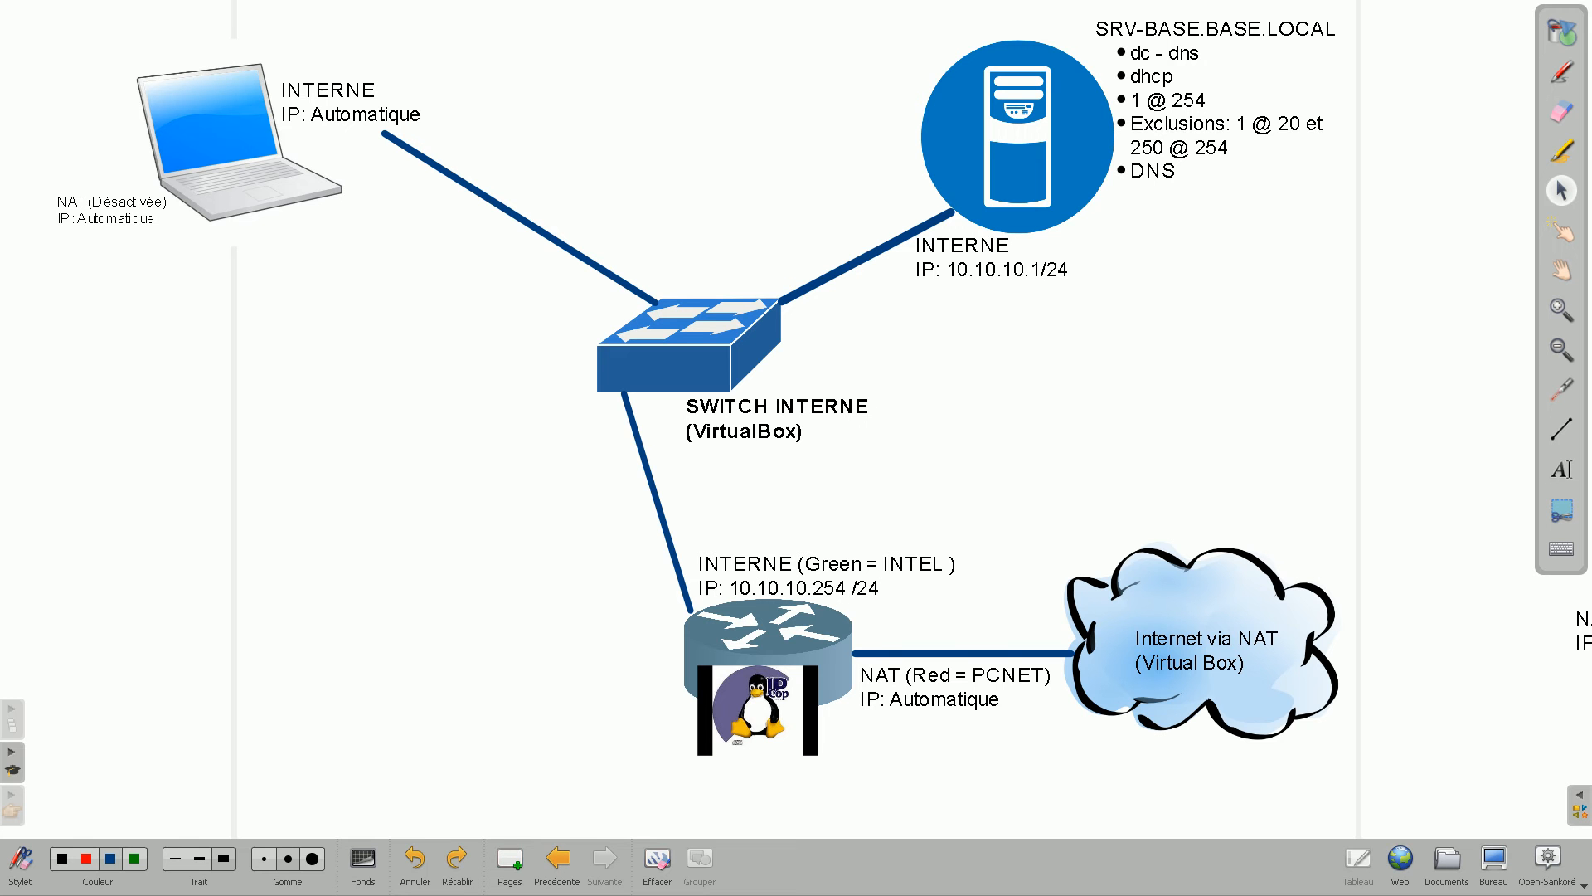
click(1561, 389)
mouse_move(858, 685)
mouse_down()
mouse_move(1069, 668)
mouse_move(874, 699)
mouse_up()
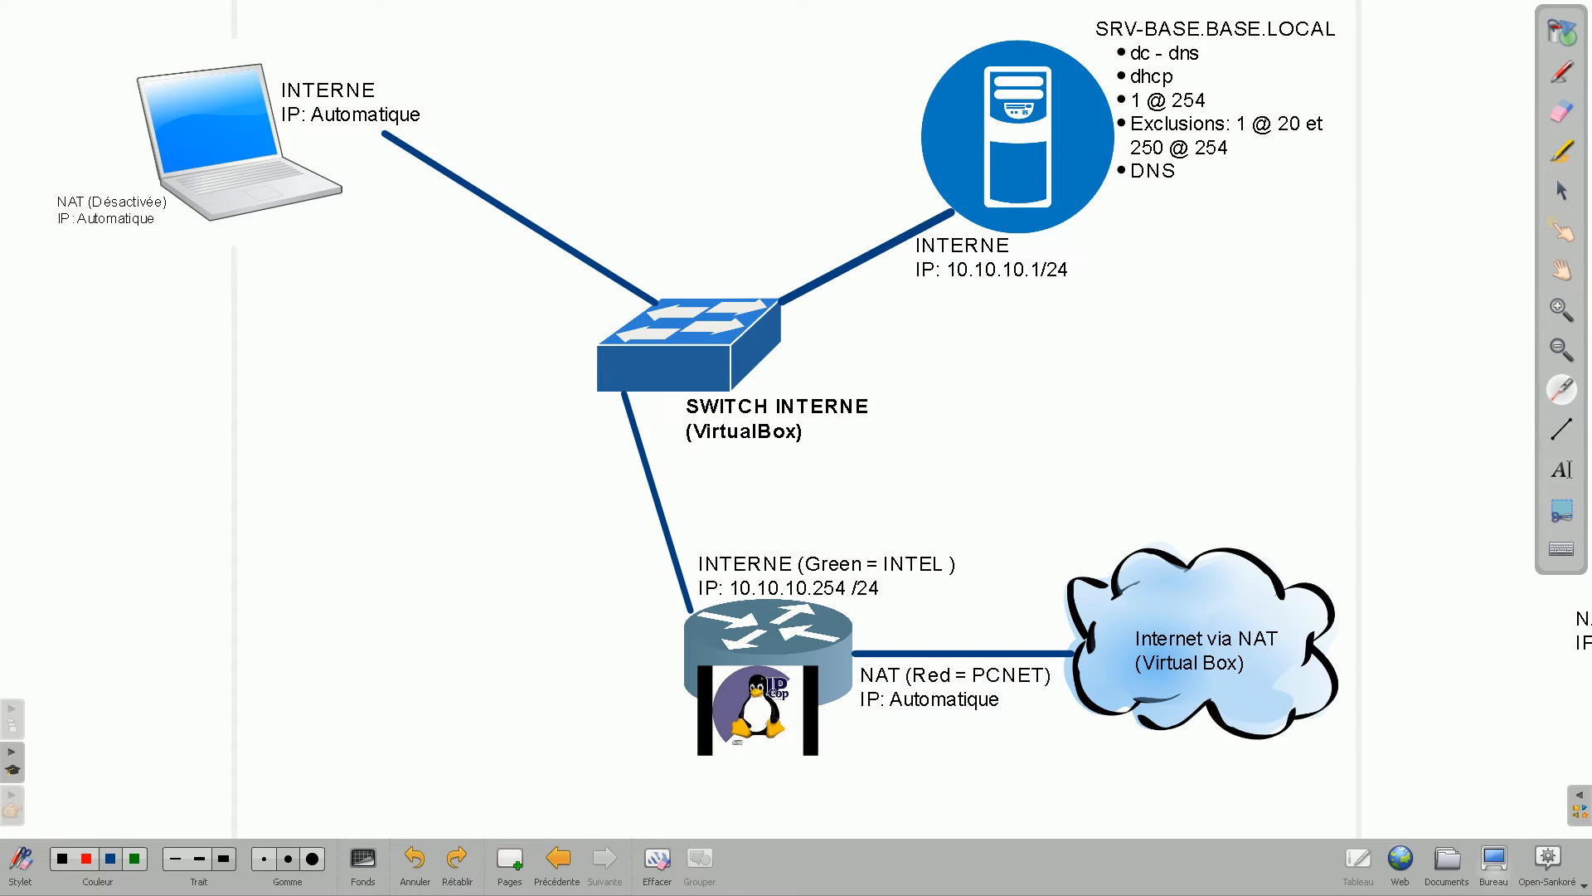
click(1495, 867)
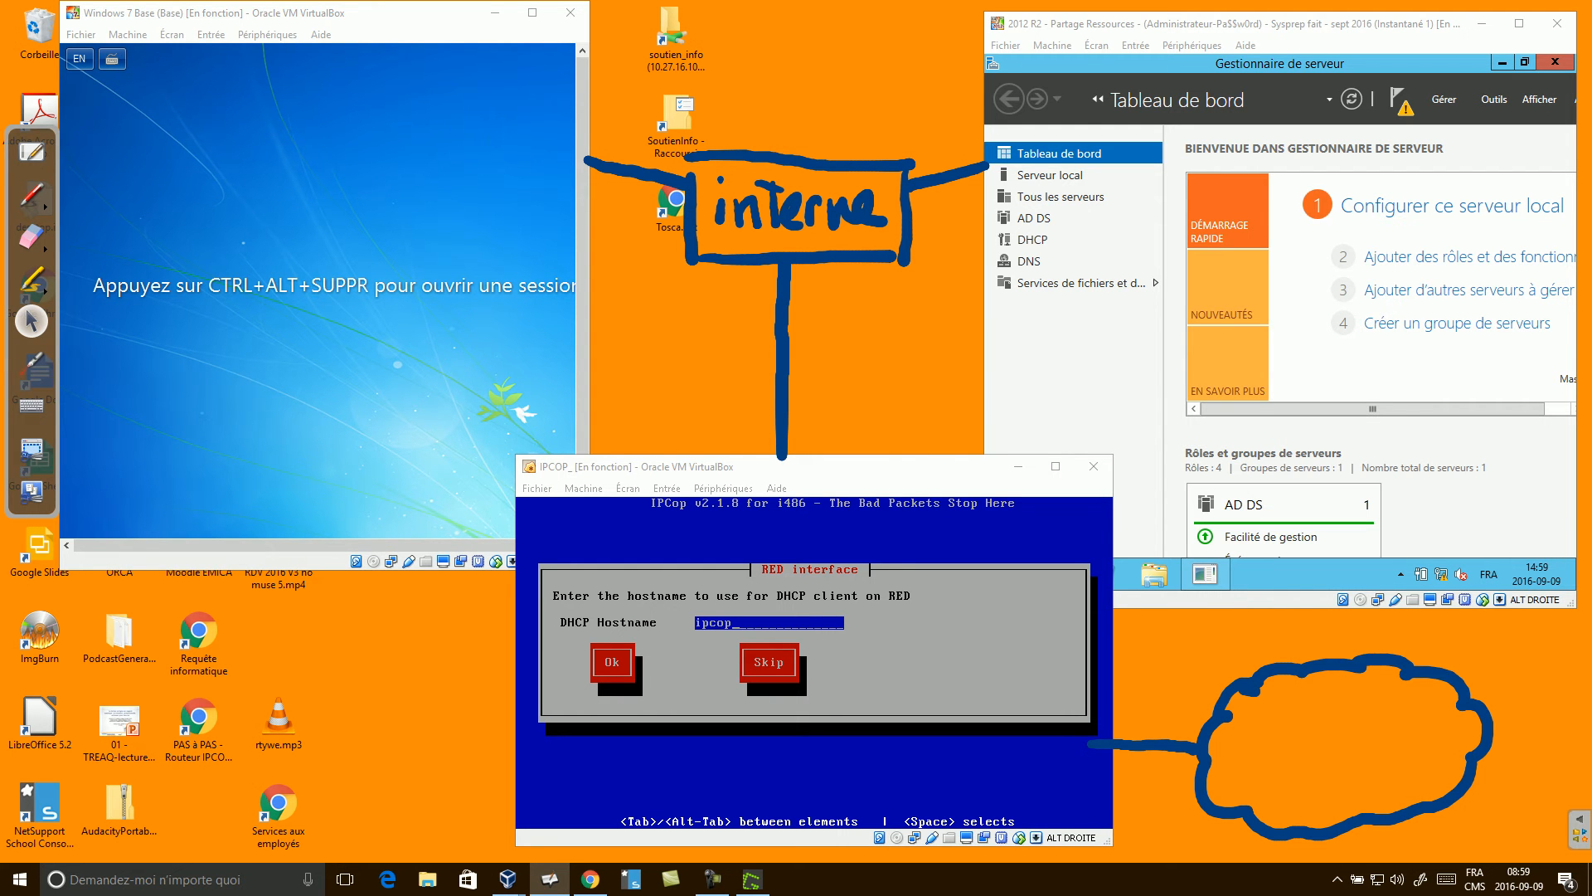
Accept the default 'ipcop' RED hostname and leave DNS and gateway settings empty.
click(814, 662)
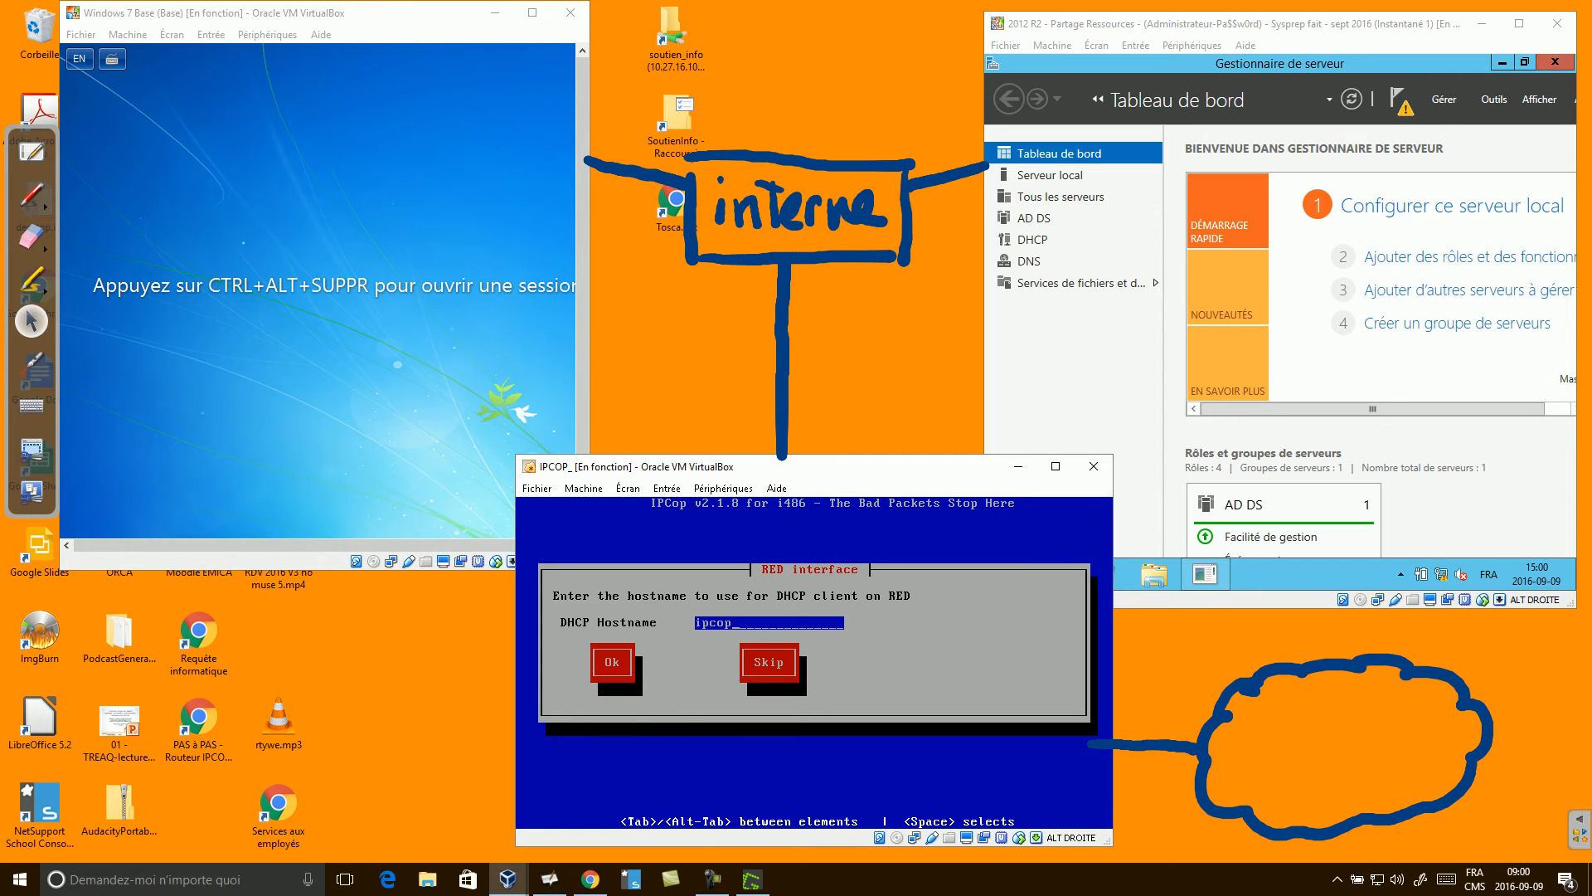
key(Tab)
key(Return)
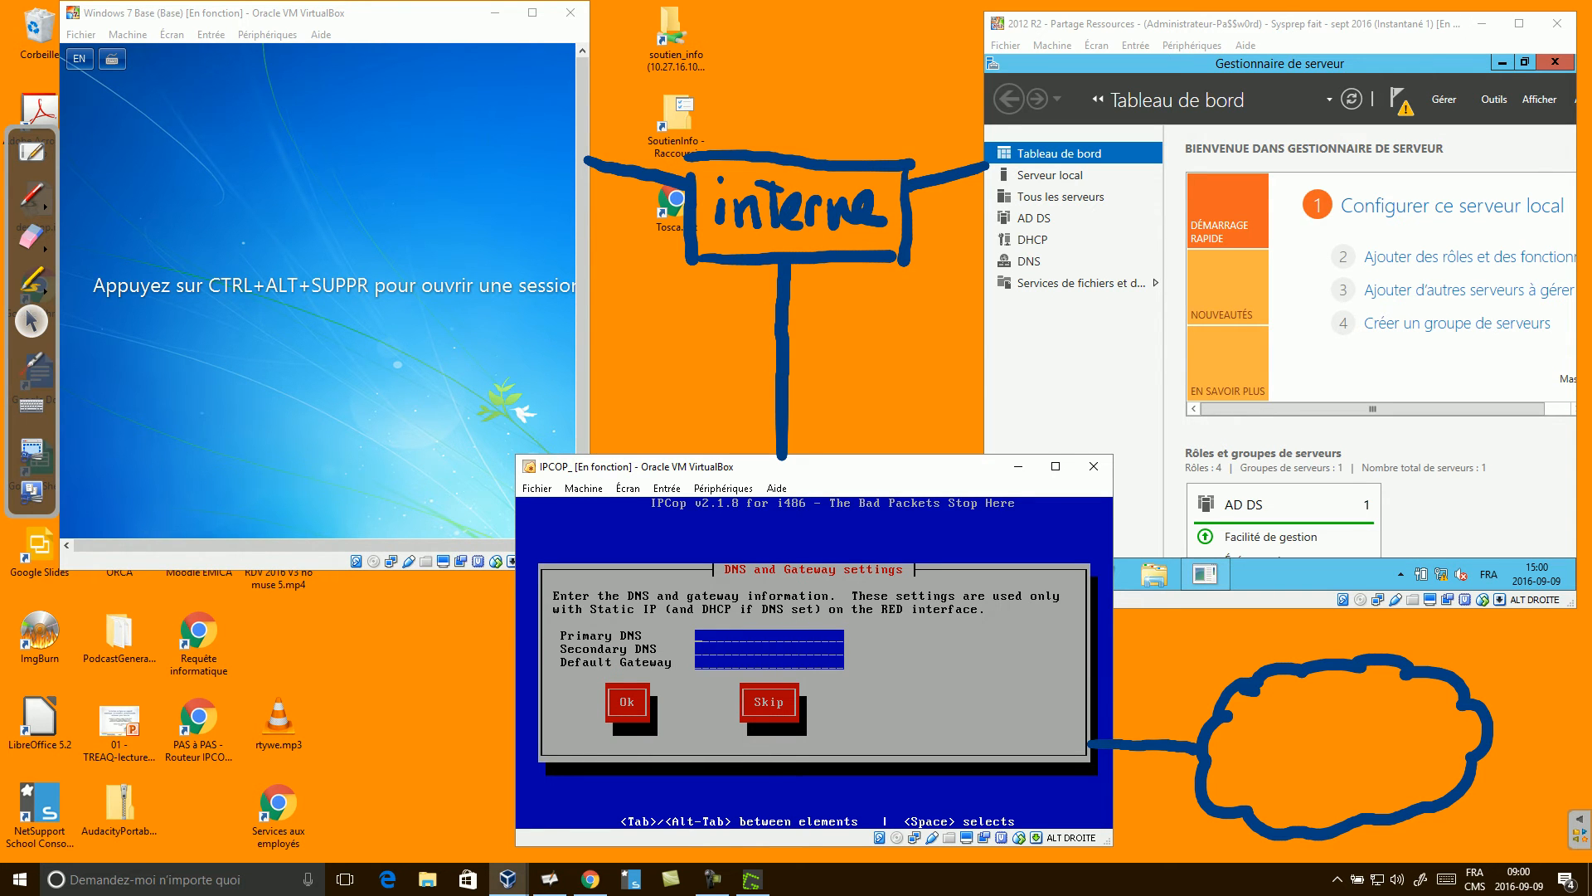
click(31, 364)
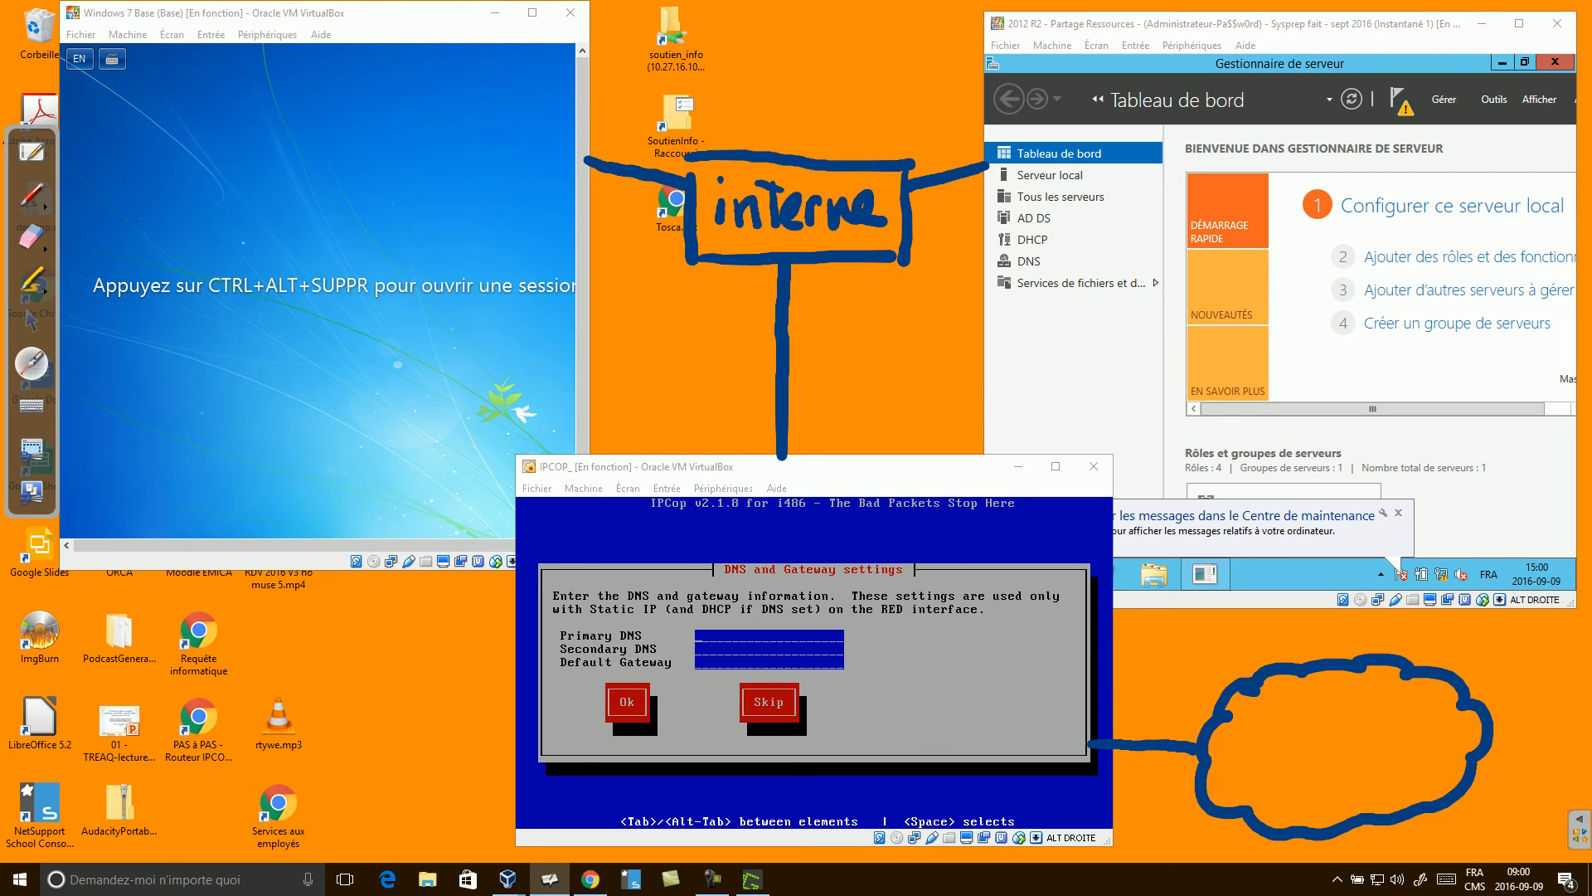
click(31, 319)
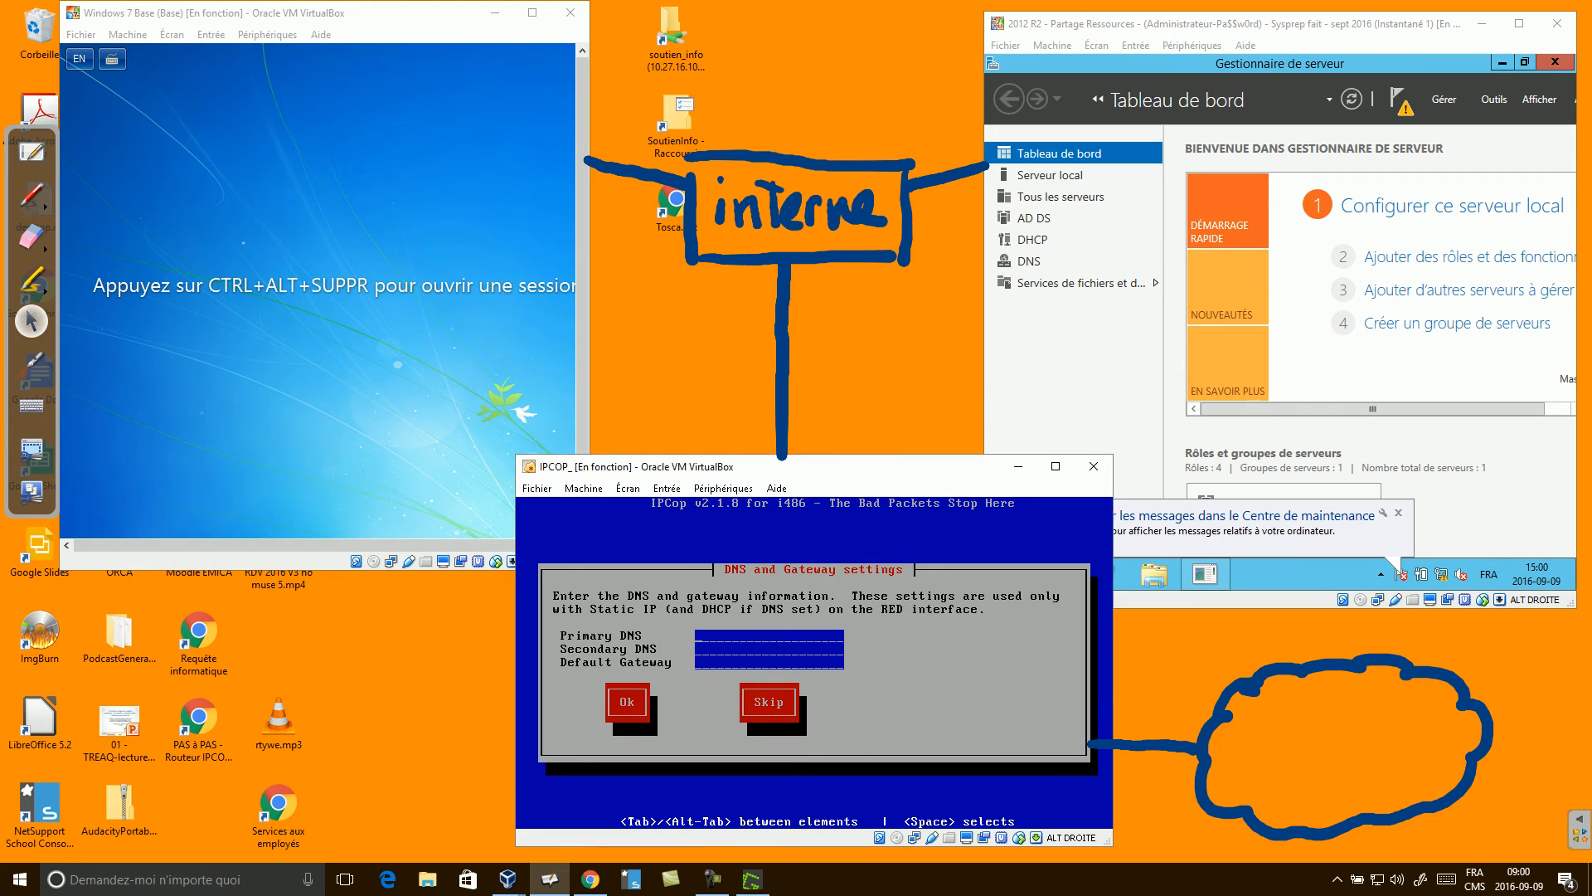
key(Tab)
key(Return)
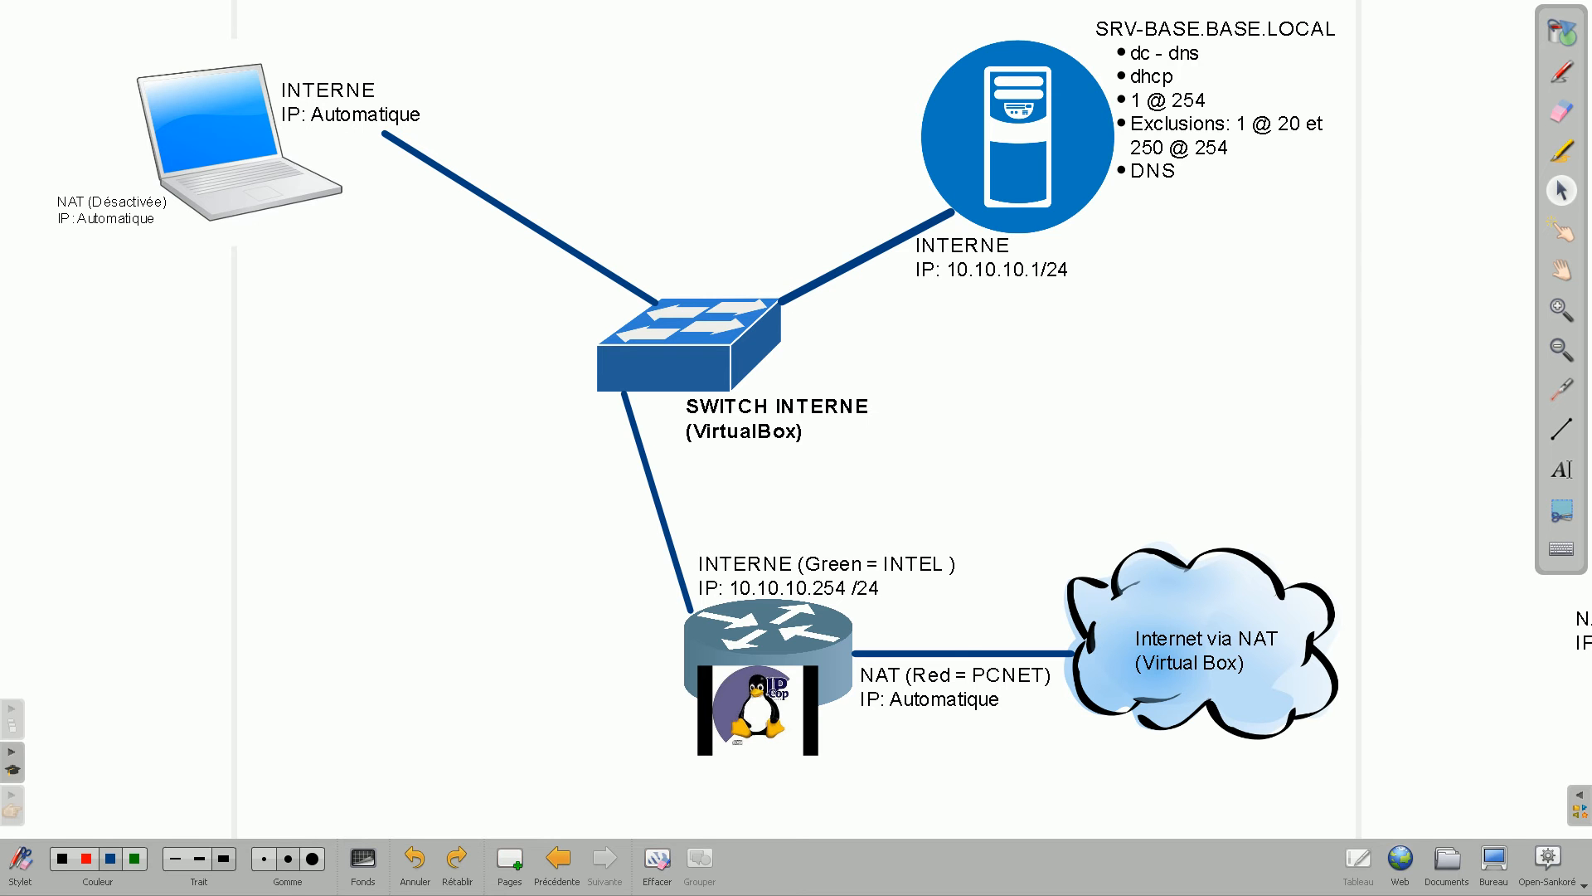
click(1561, 389)
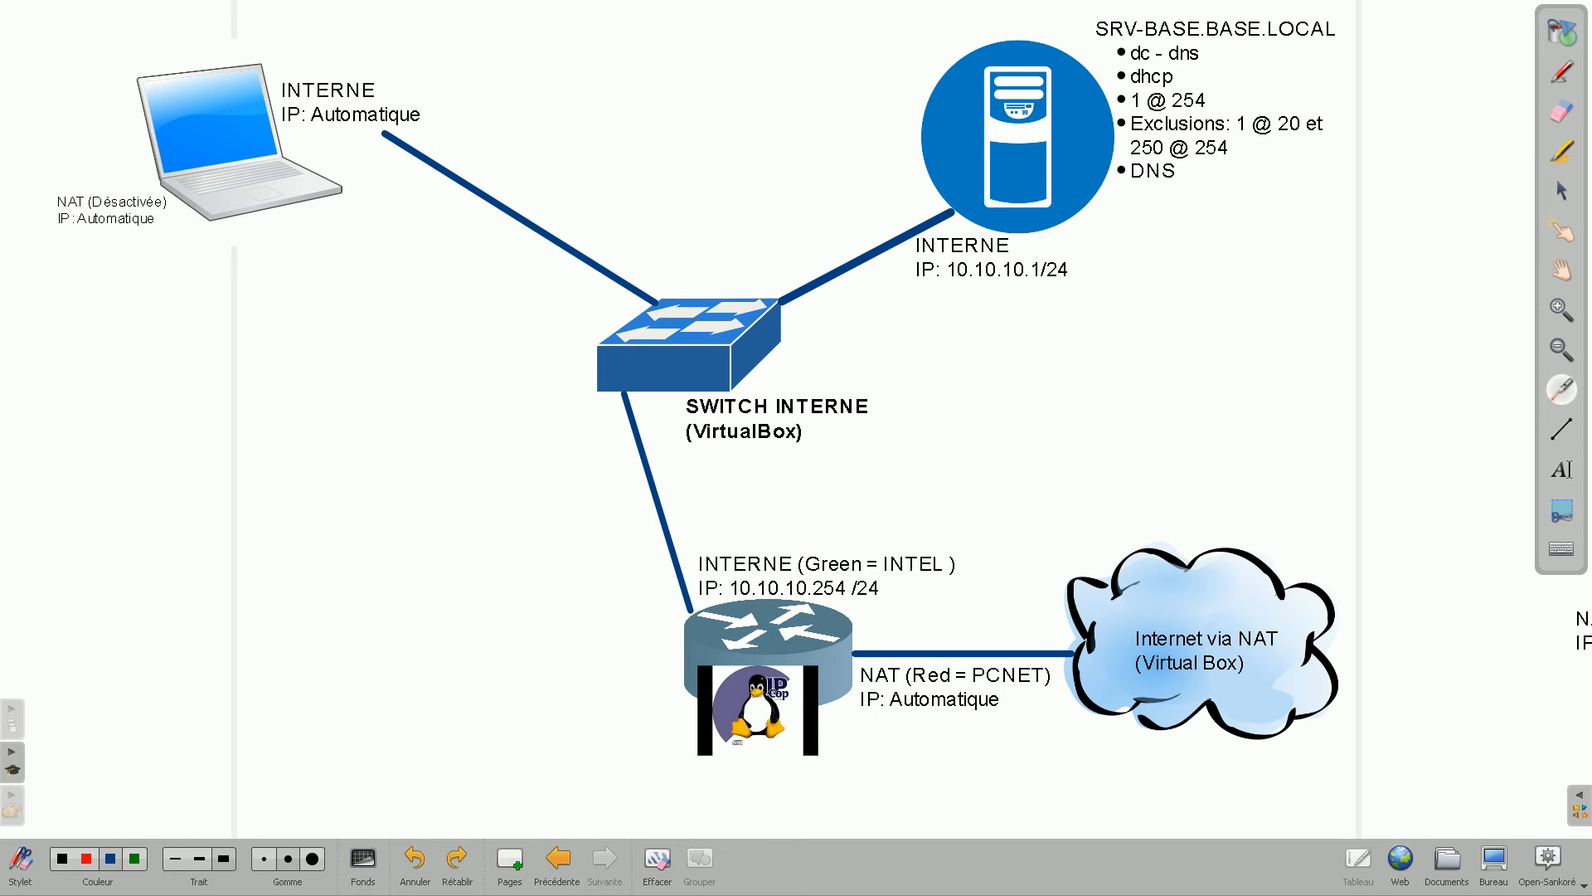
click(1494, 864)
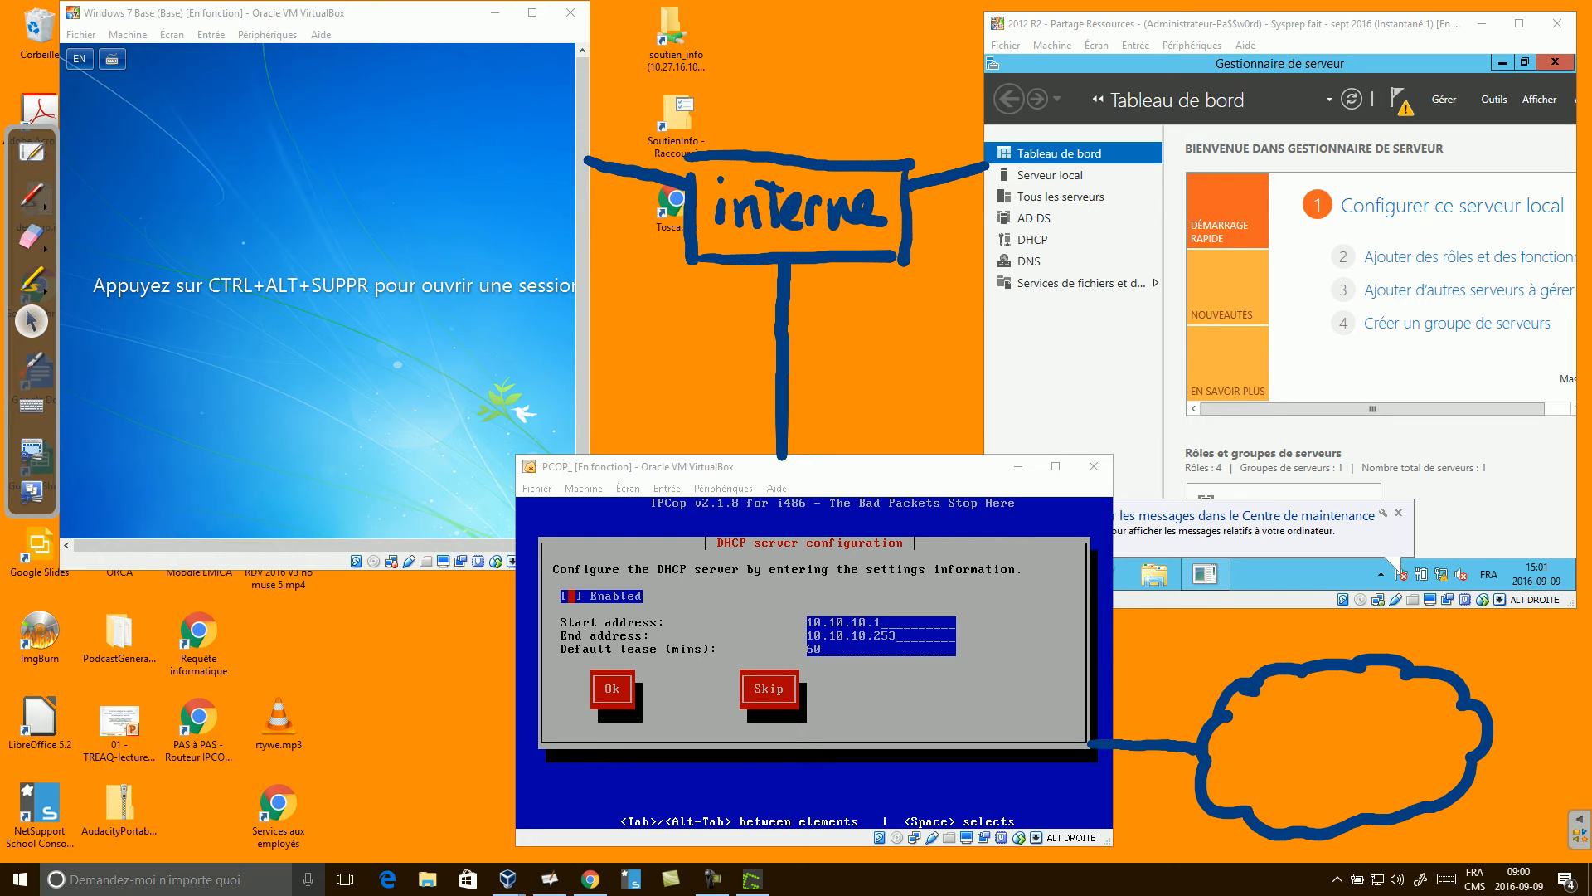
Confirm IPCop's DHCP configuration with the DHCP server left unchecked.
click(841, 467)
key(Tab)
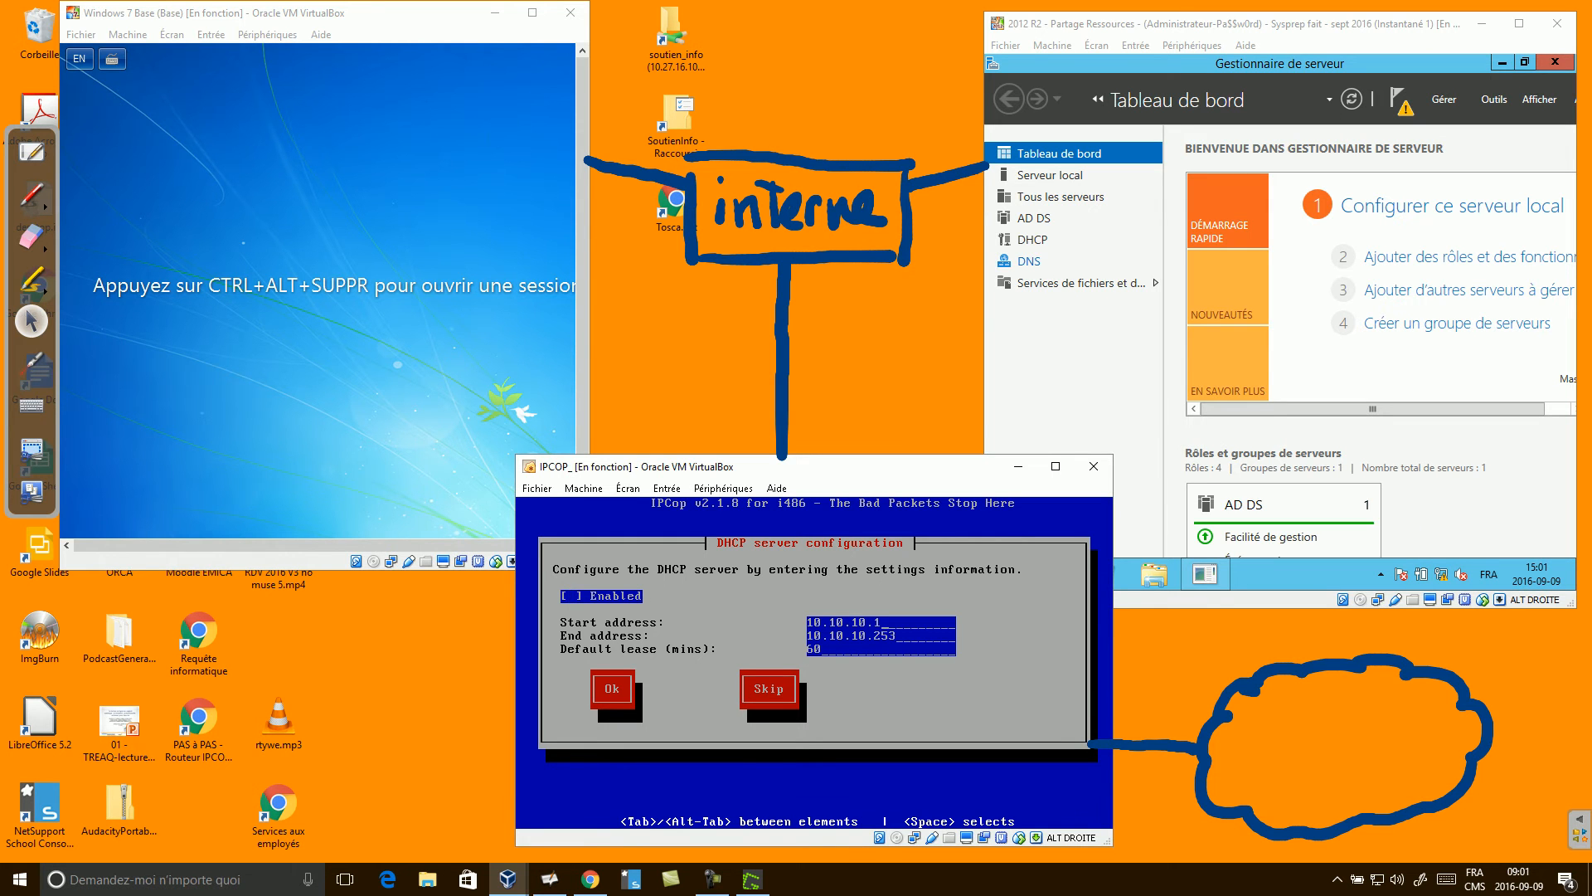
key(Tab)
key(Tab)
key(Tab)
key(Tab)
key(Return)
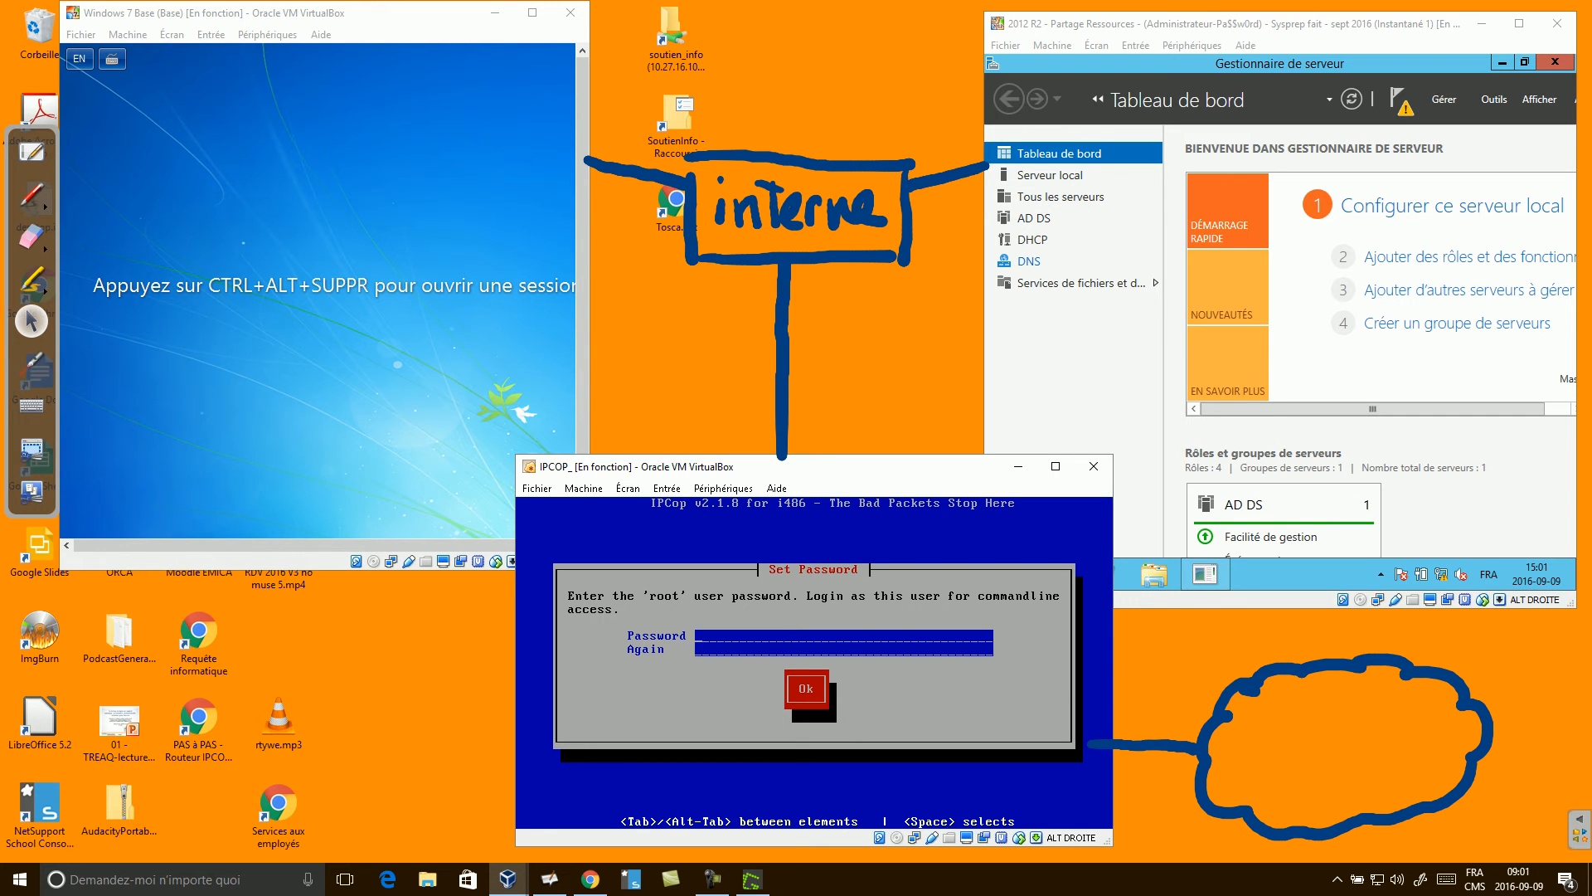
Set and confirm the IPCop 'root' user password.
text(*****************)
key(Tab)
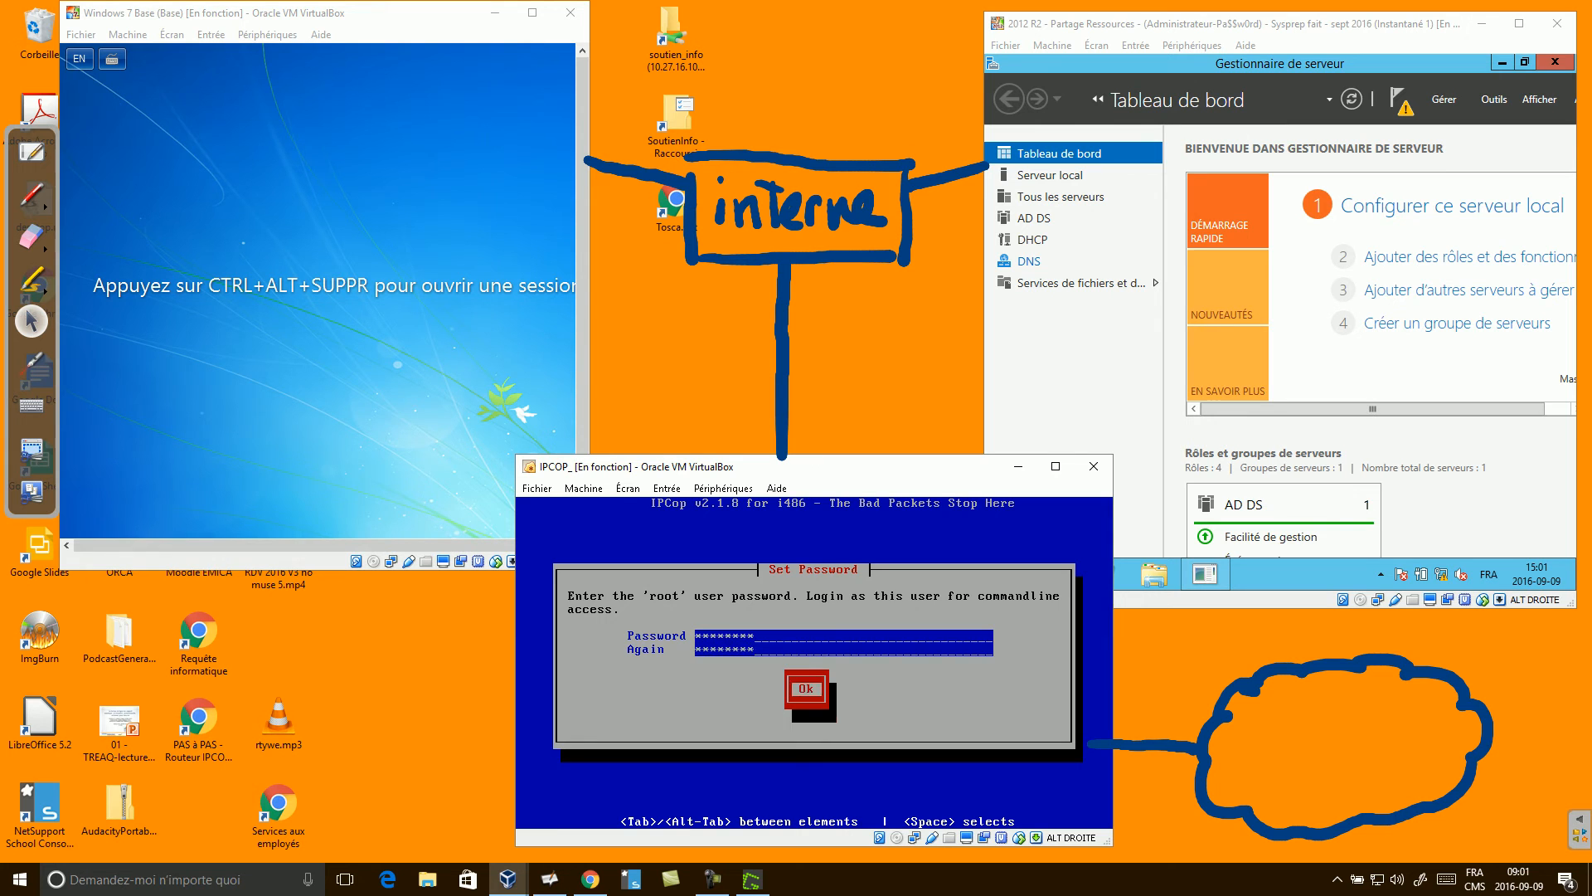
key(Return)
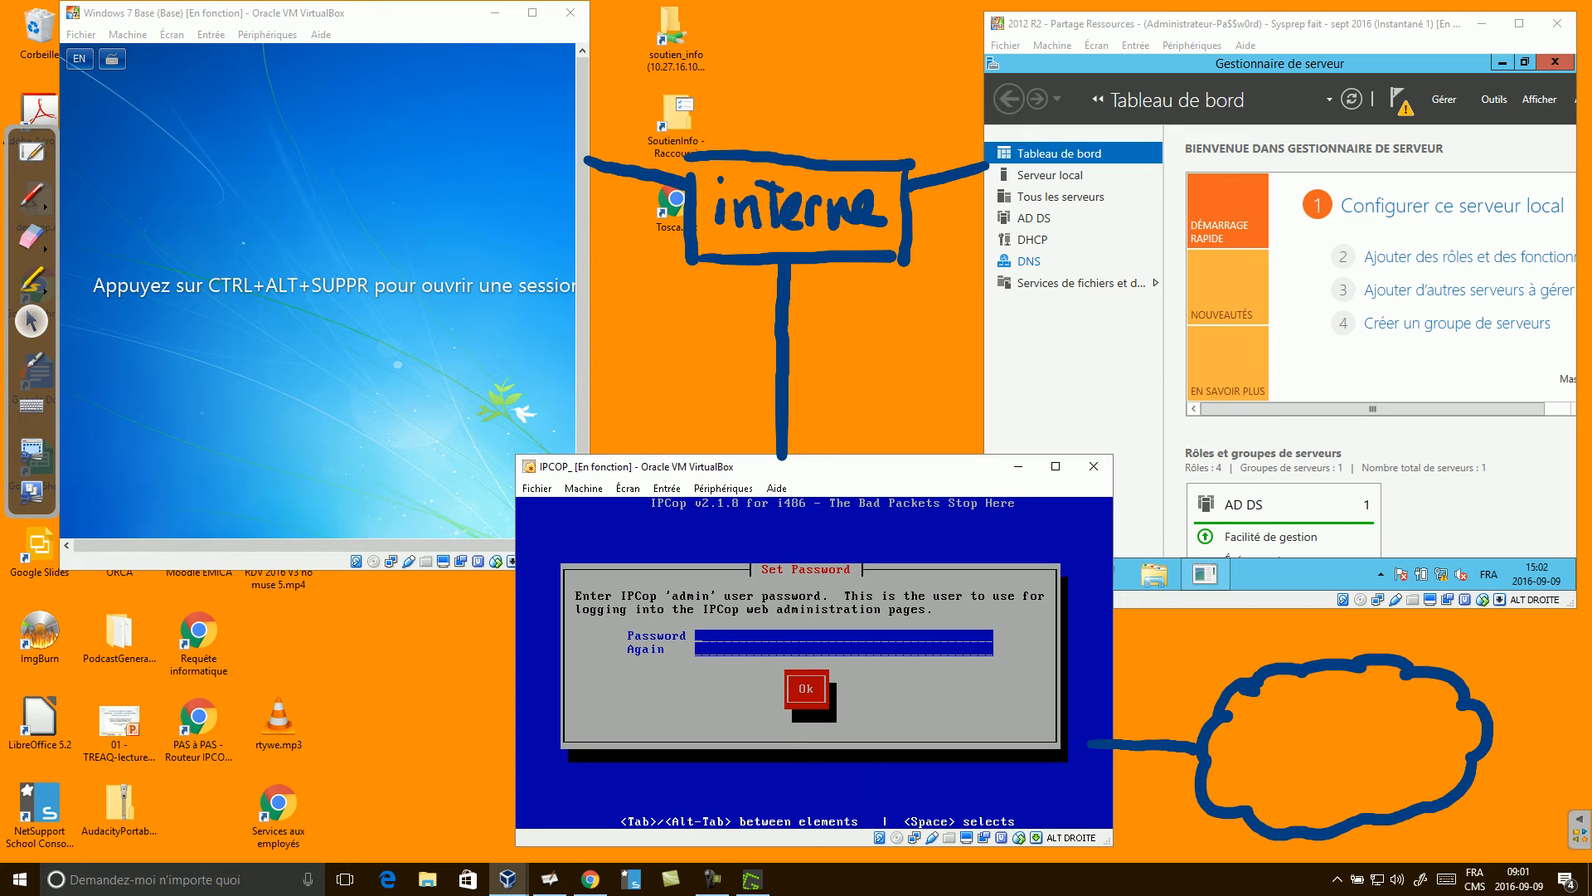
Set and confirm the IPCop 'admin' user password.
text(****************)
key(Tab)
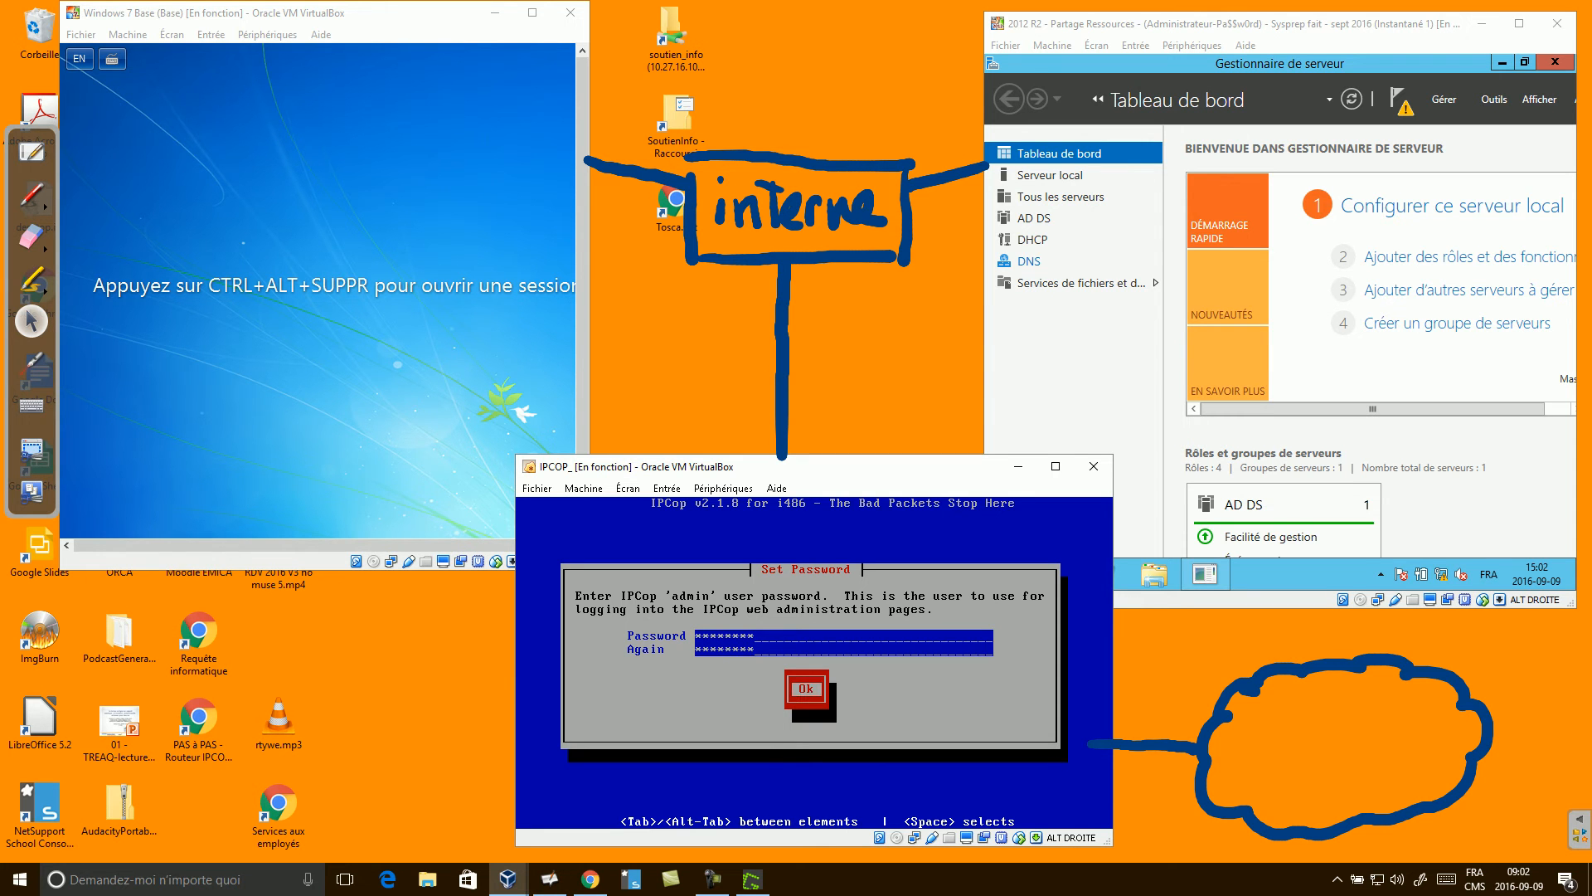
key(Return)
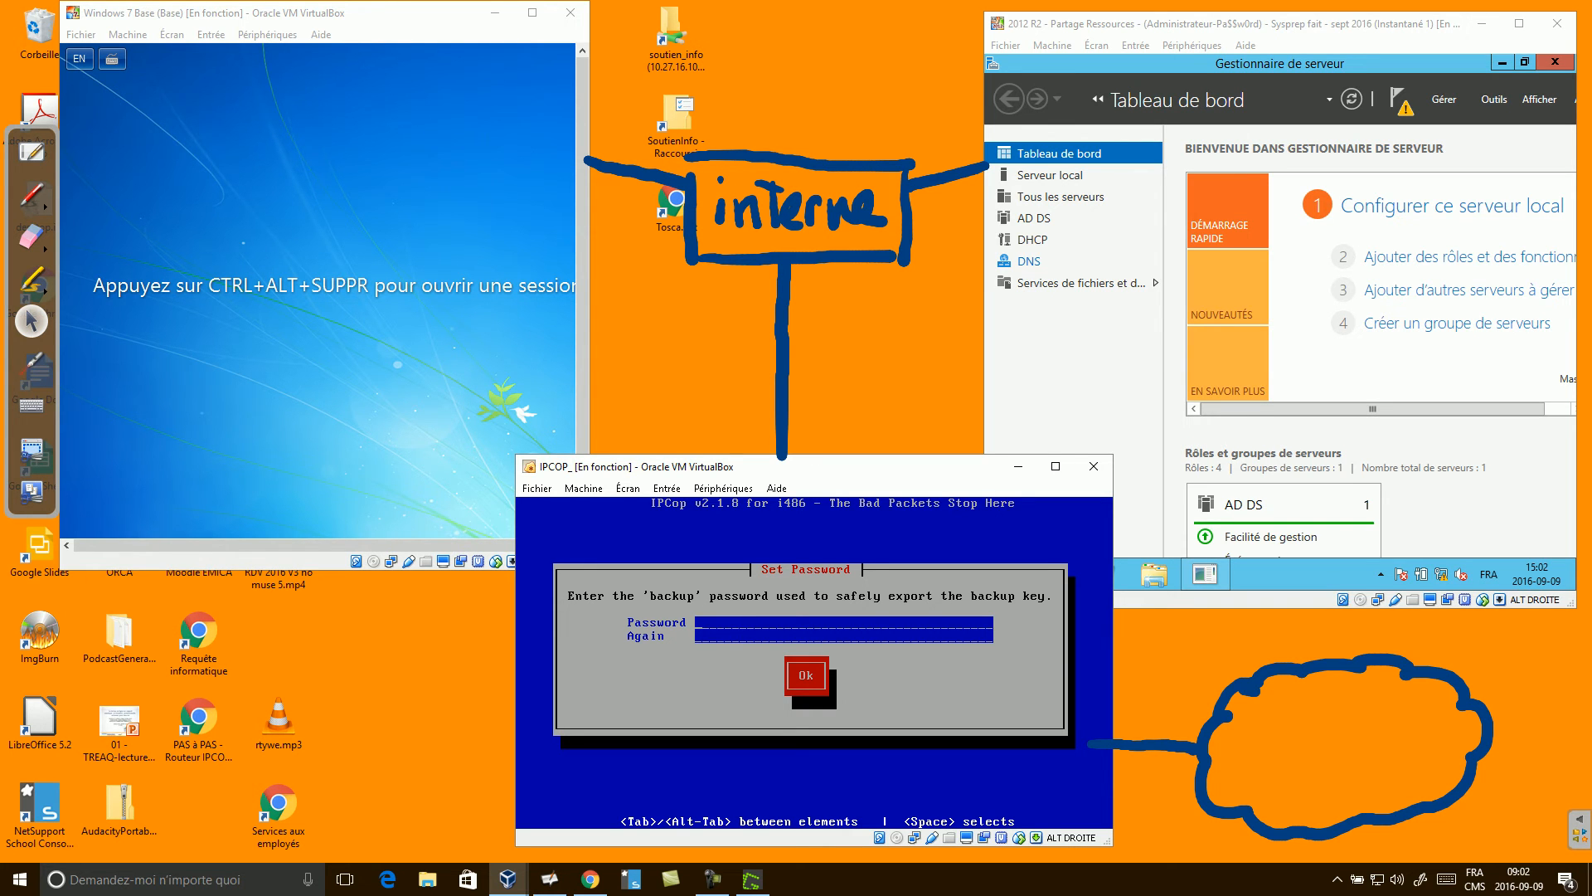
Set and confirm the IPCop backup password.
text(***********)
key(Tab)
key(Return)
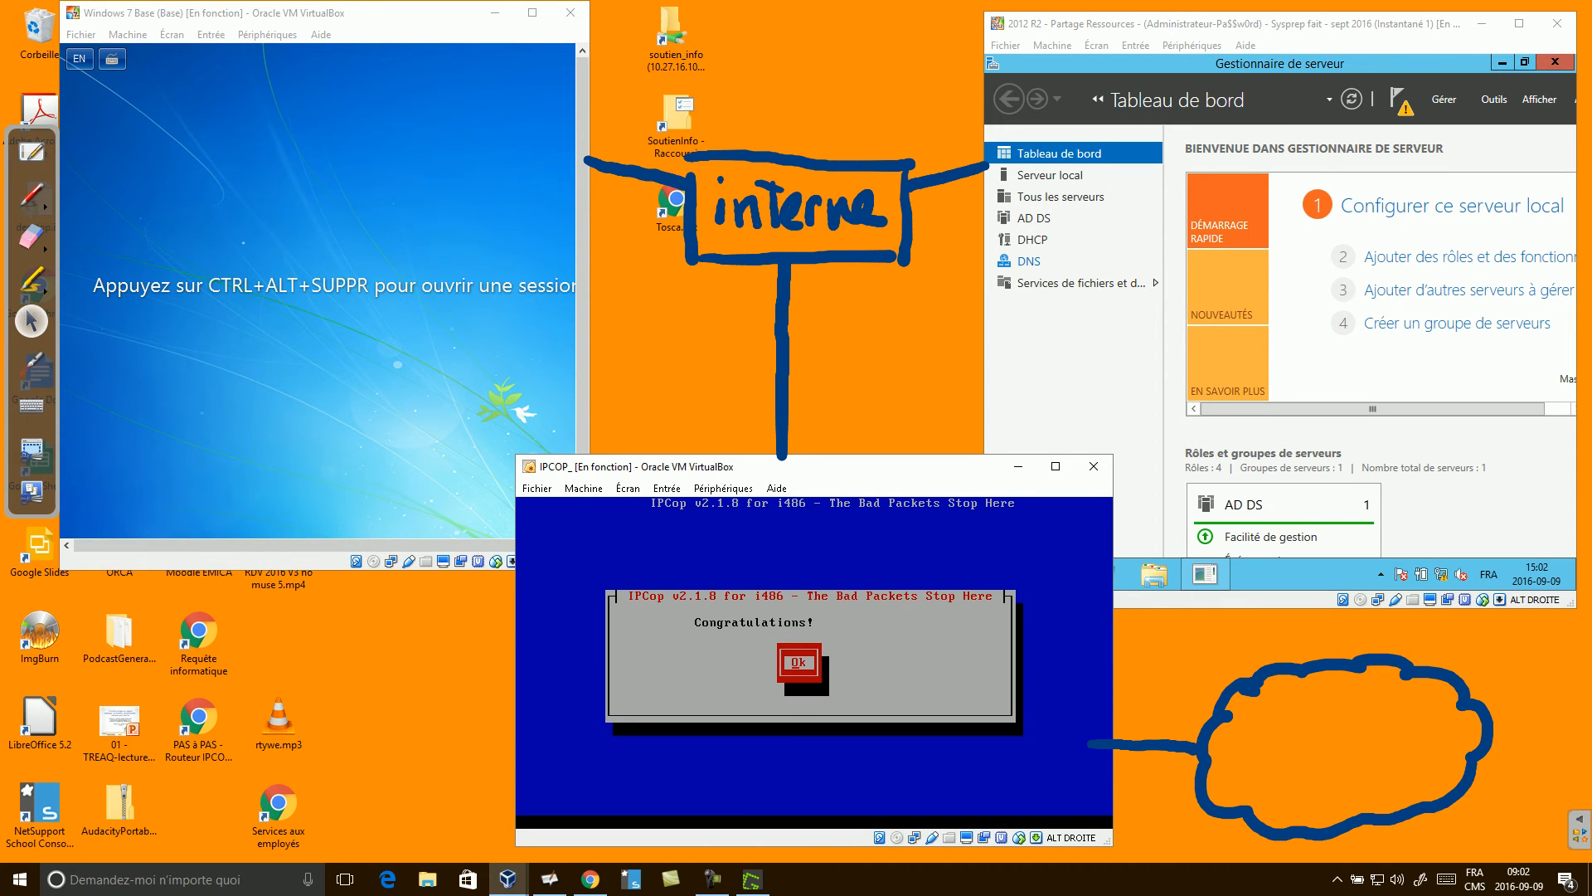
key(Return)
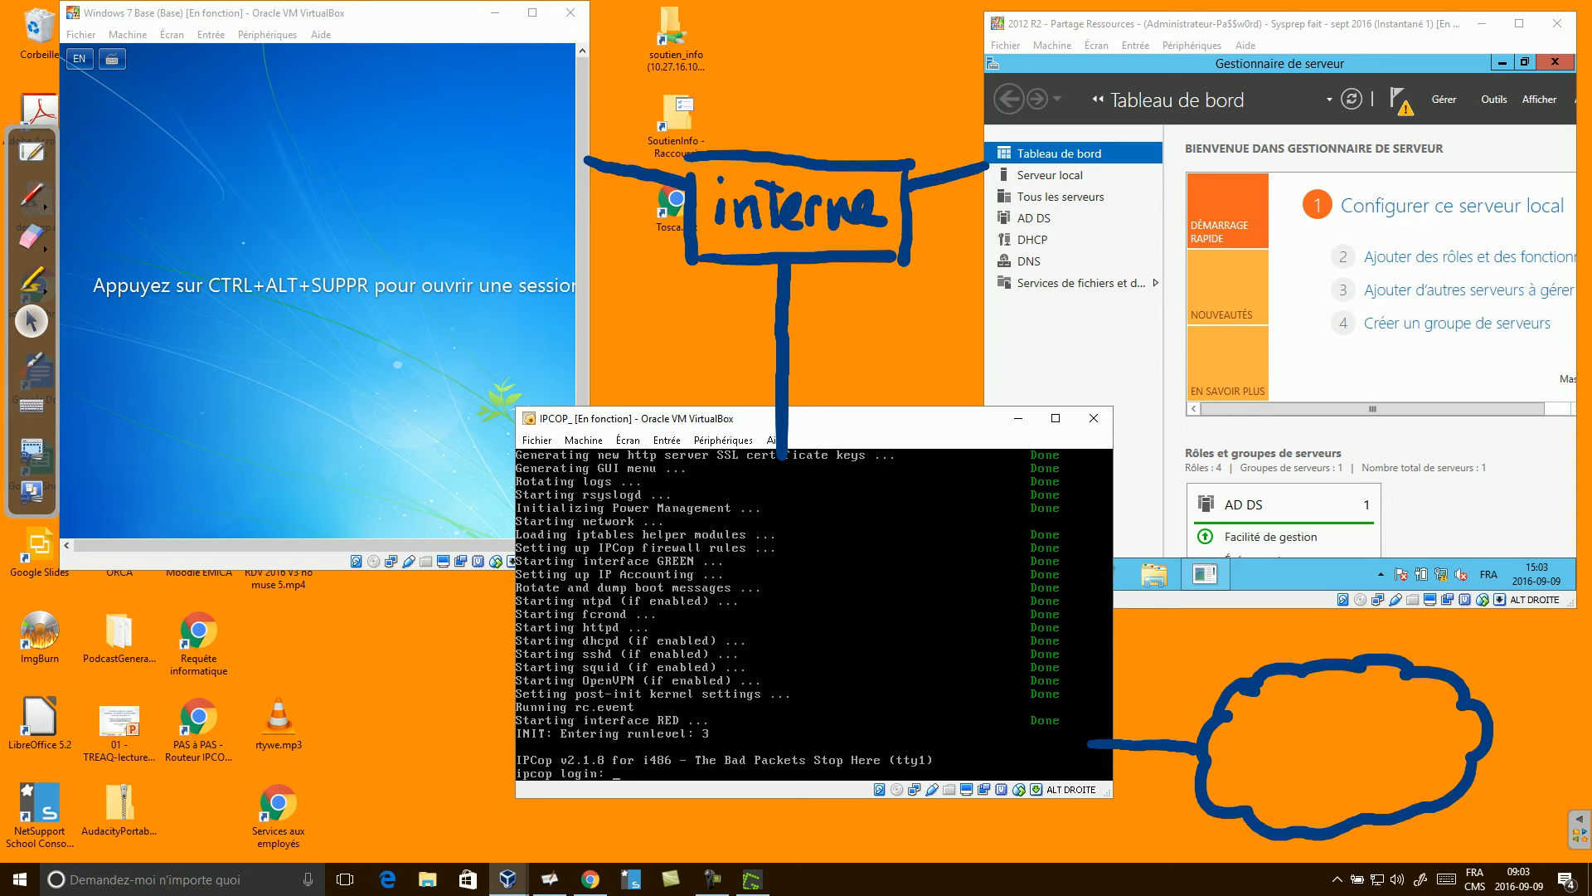
Finish the pen labels, then open Console1 on the 2012 R2 server.
click(711, 879)
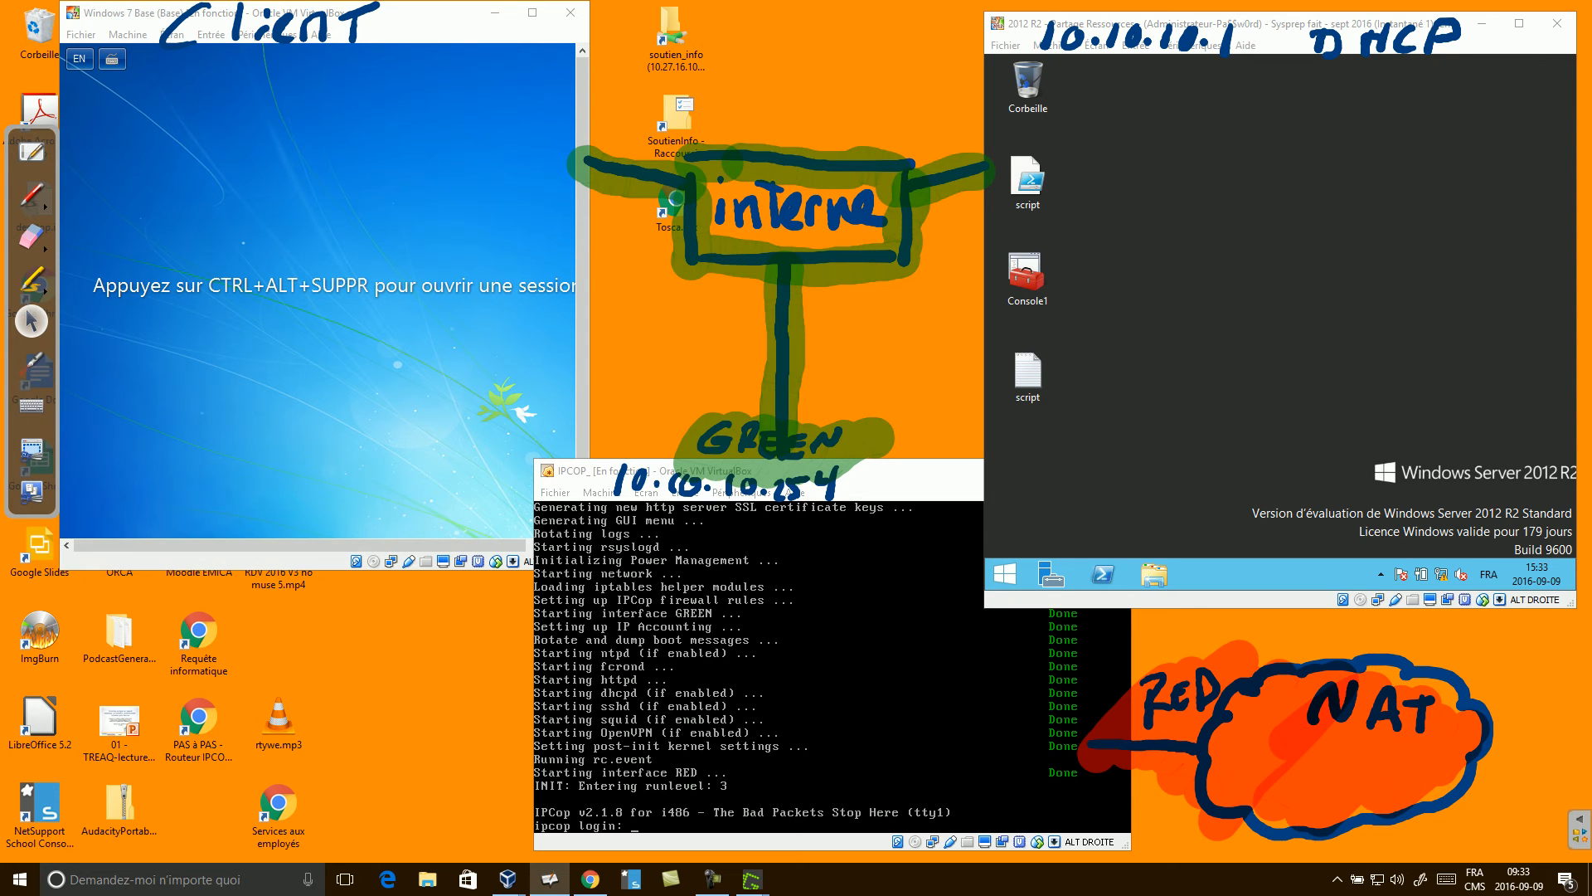
click(1280, 307)
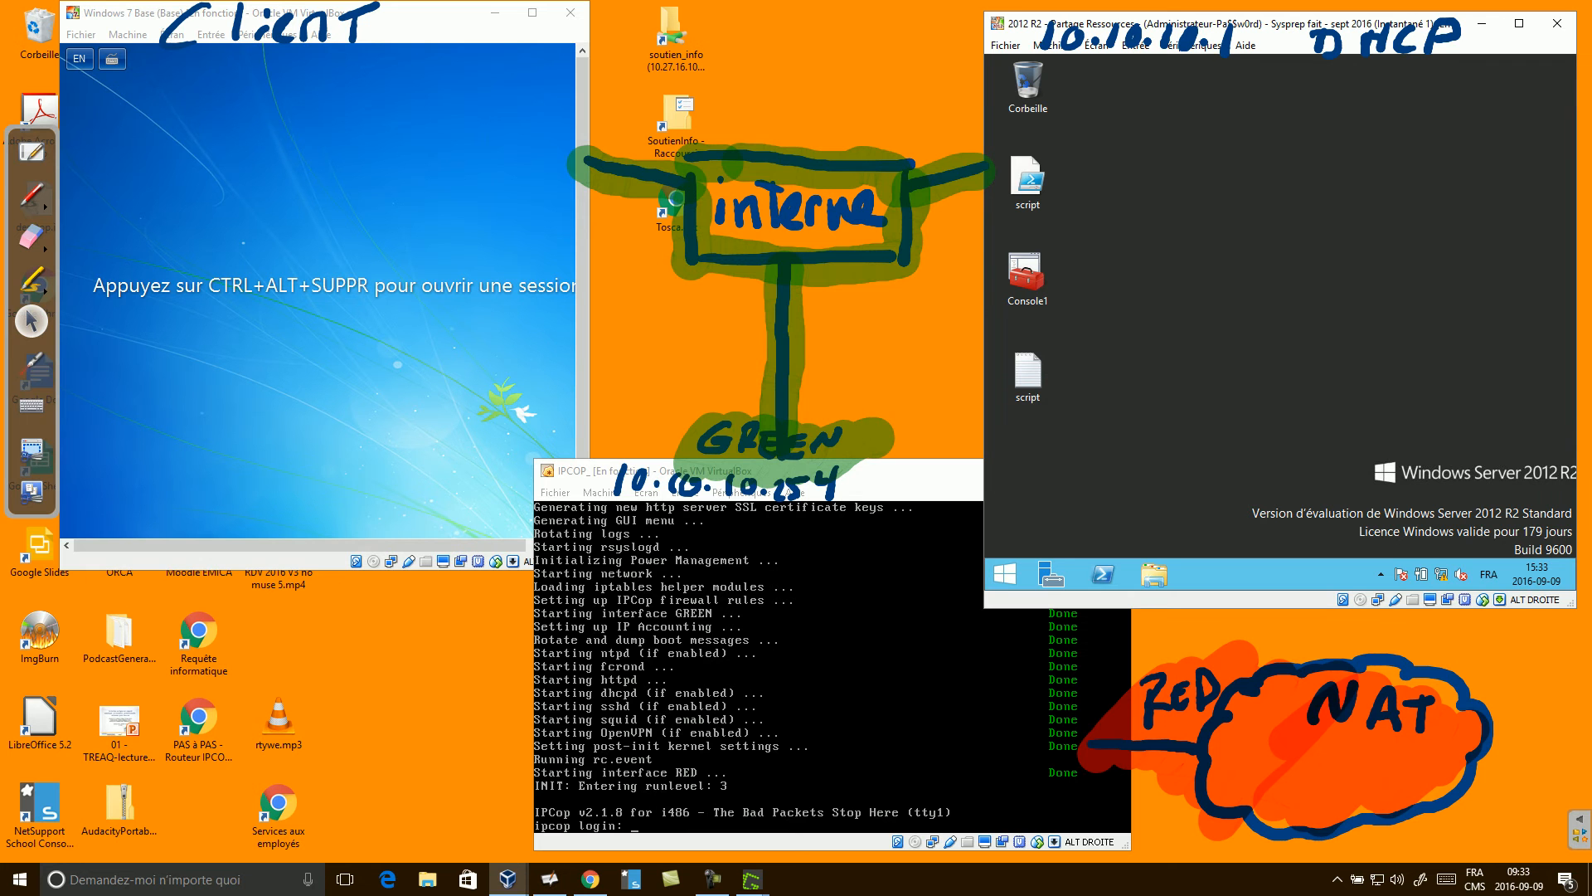
double_click(1027, 278)
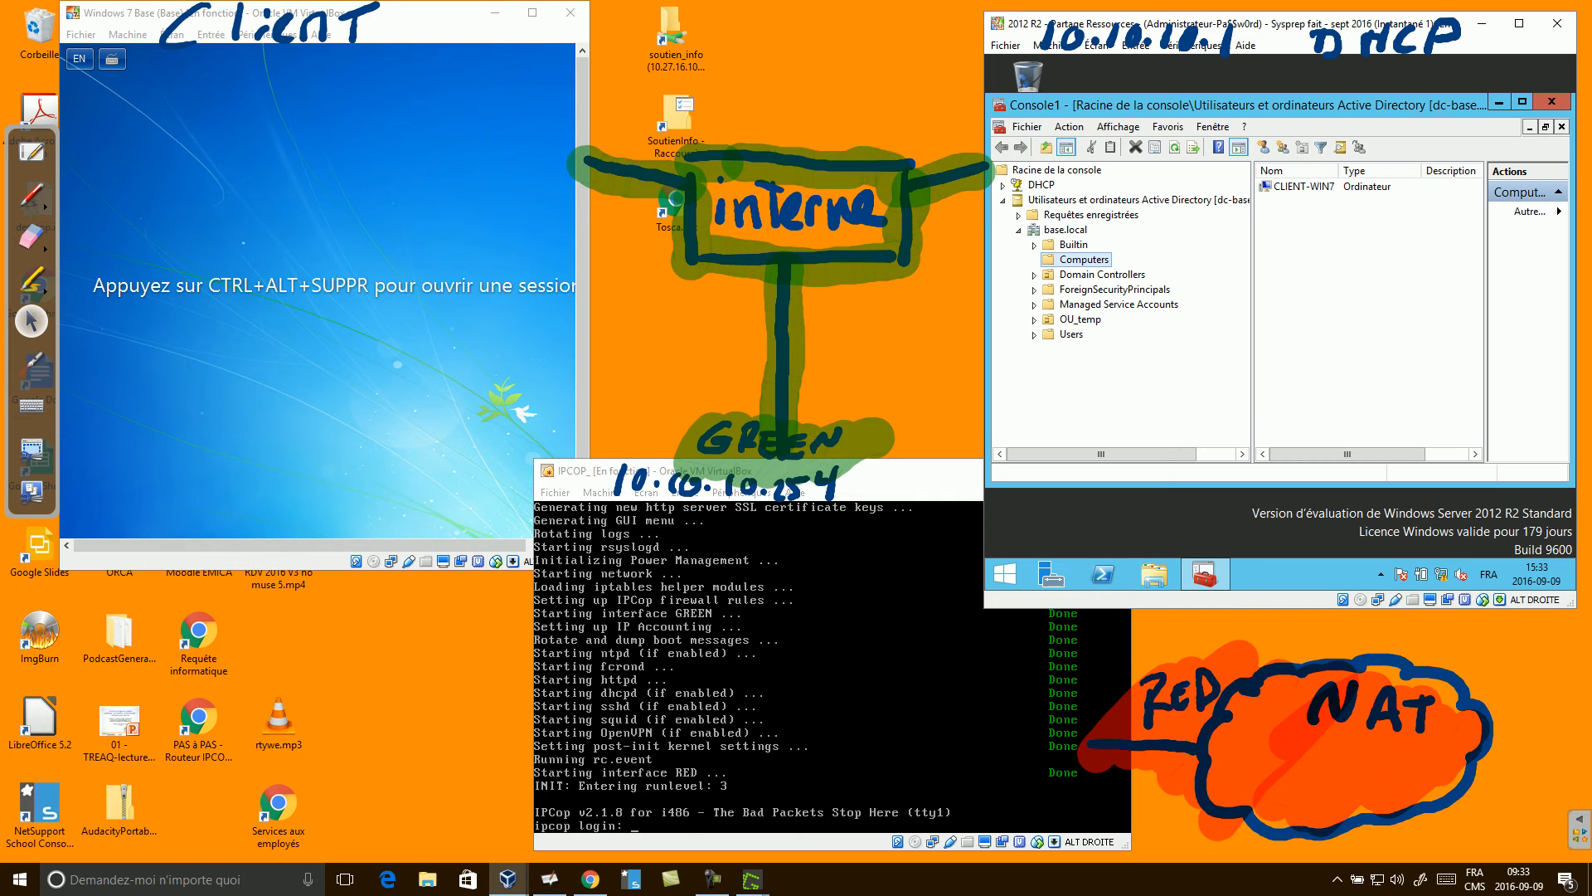
Expand DHCP > dc-base > IPv4 to the 10.10.10.0 scope's address pool.
click(1003, 201)
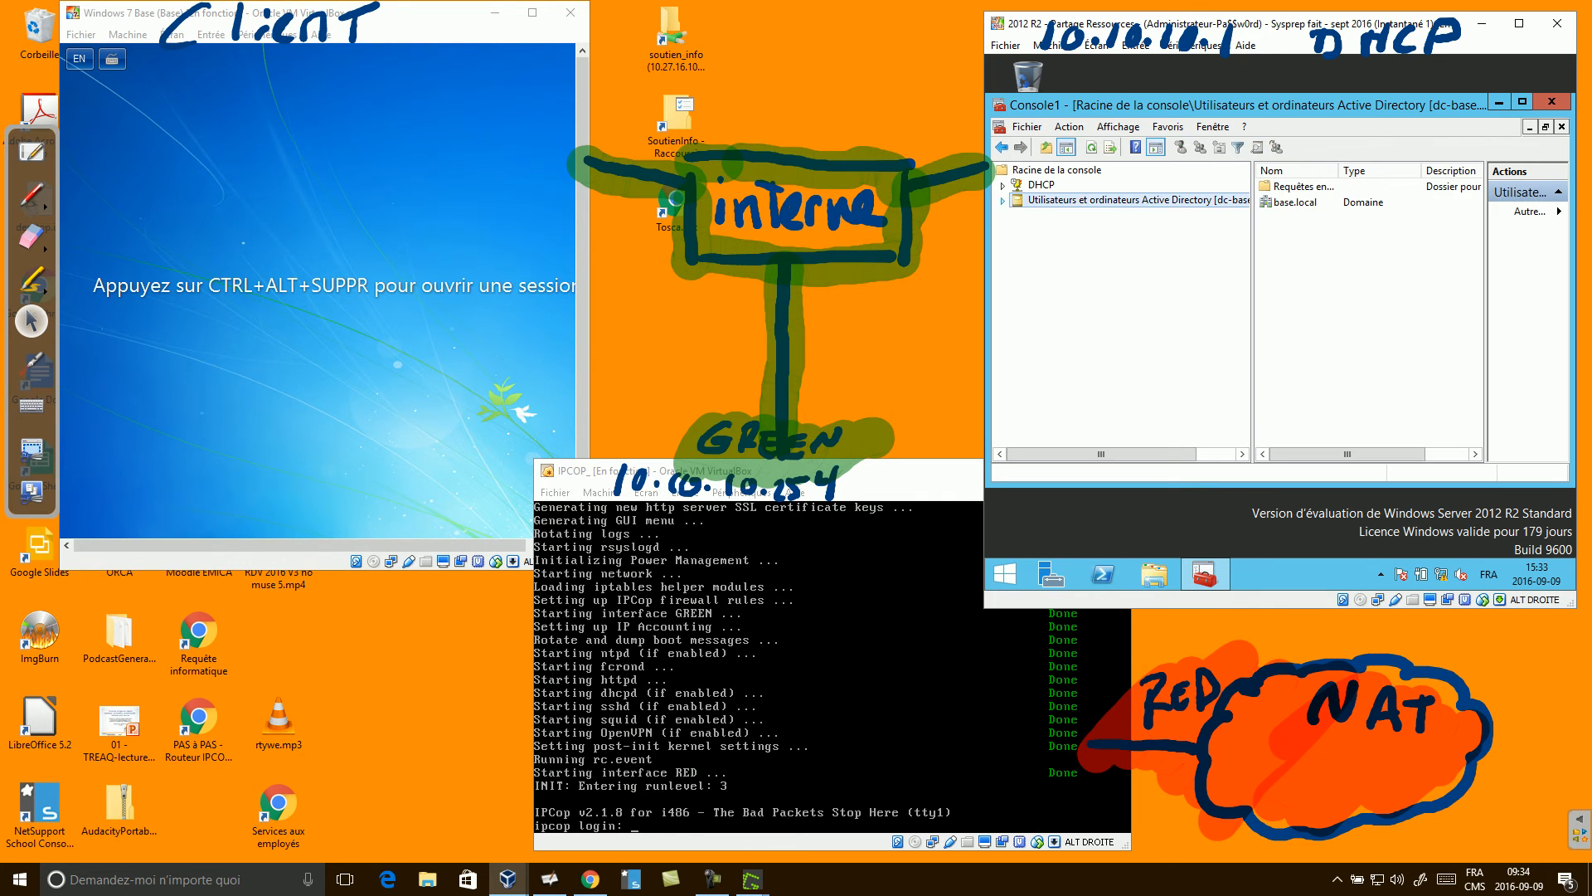
click(1003, 186)
click(1019, 200)
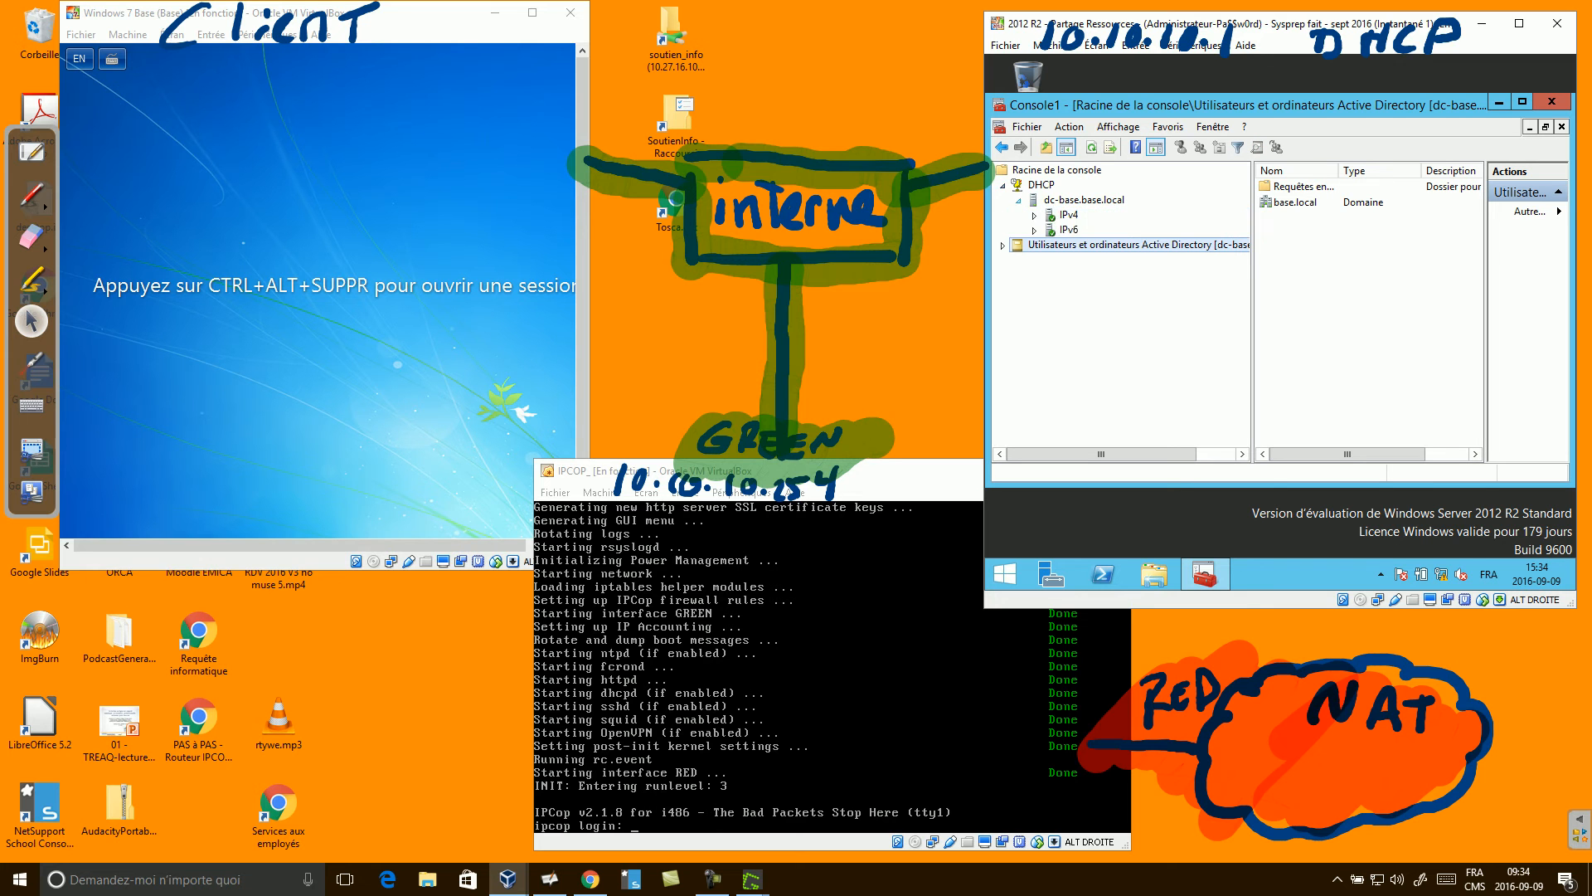
click(1035, 215)
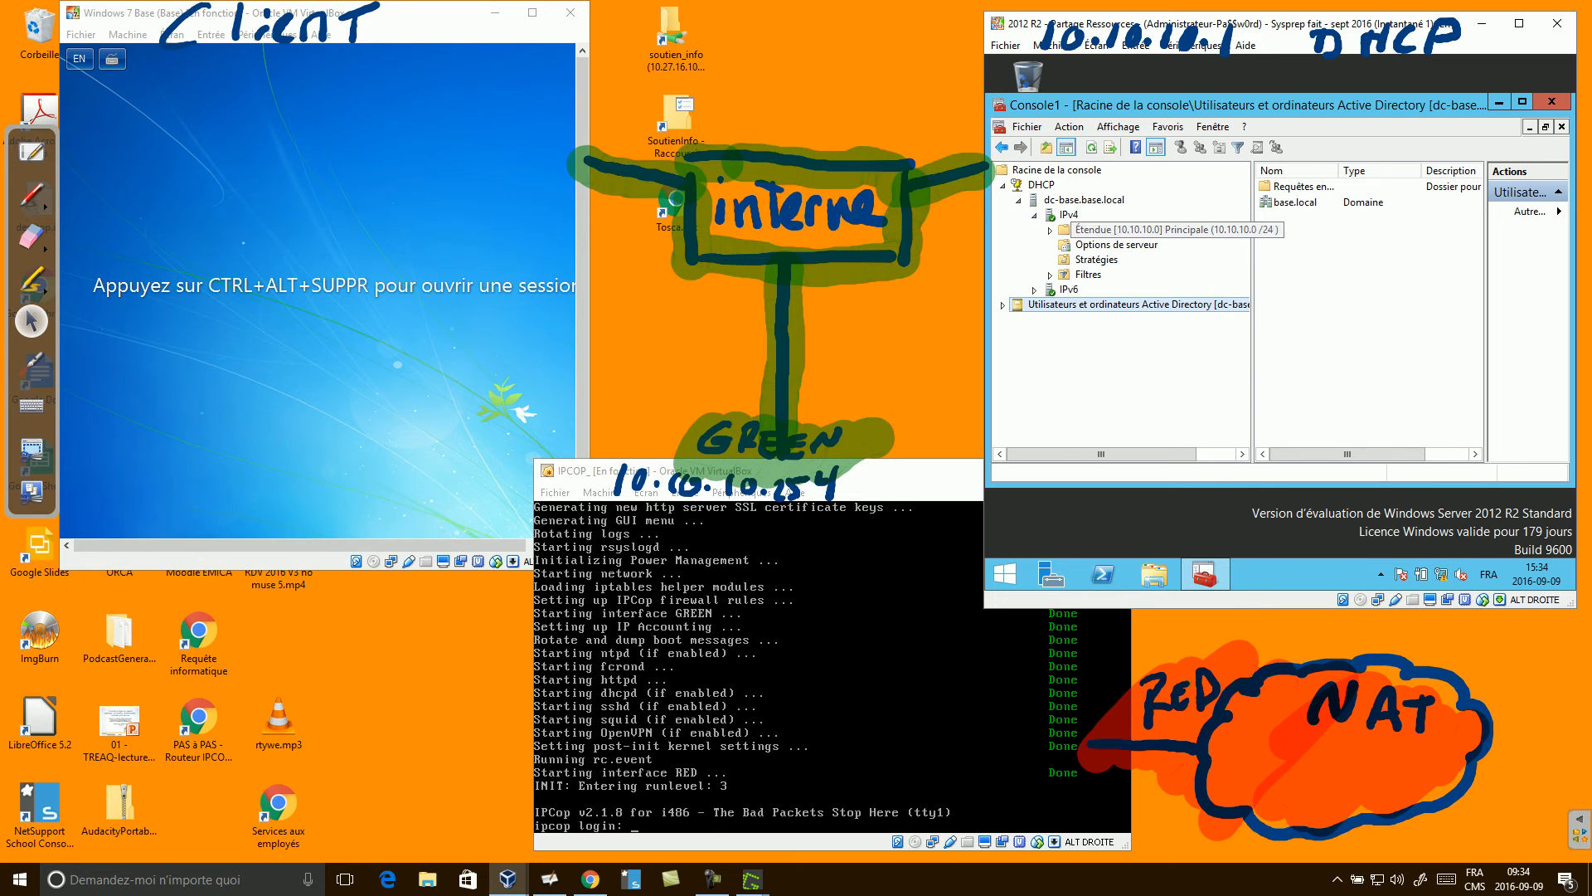
double_click(1119, 230)
click(1122, 244)
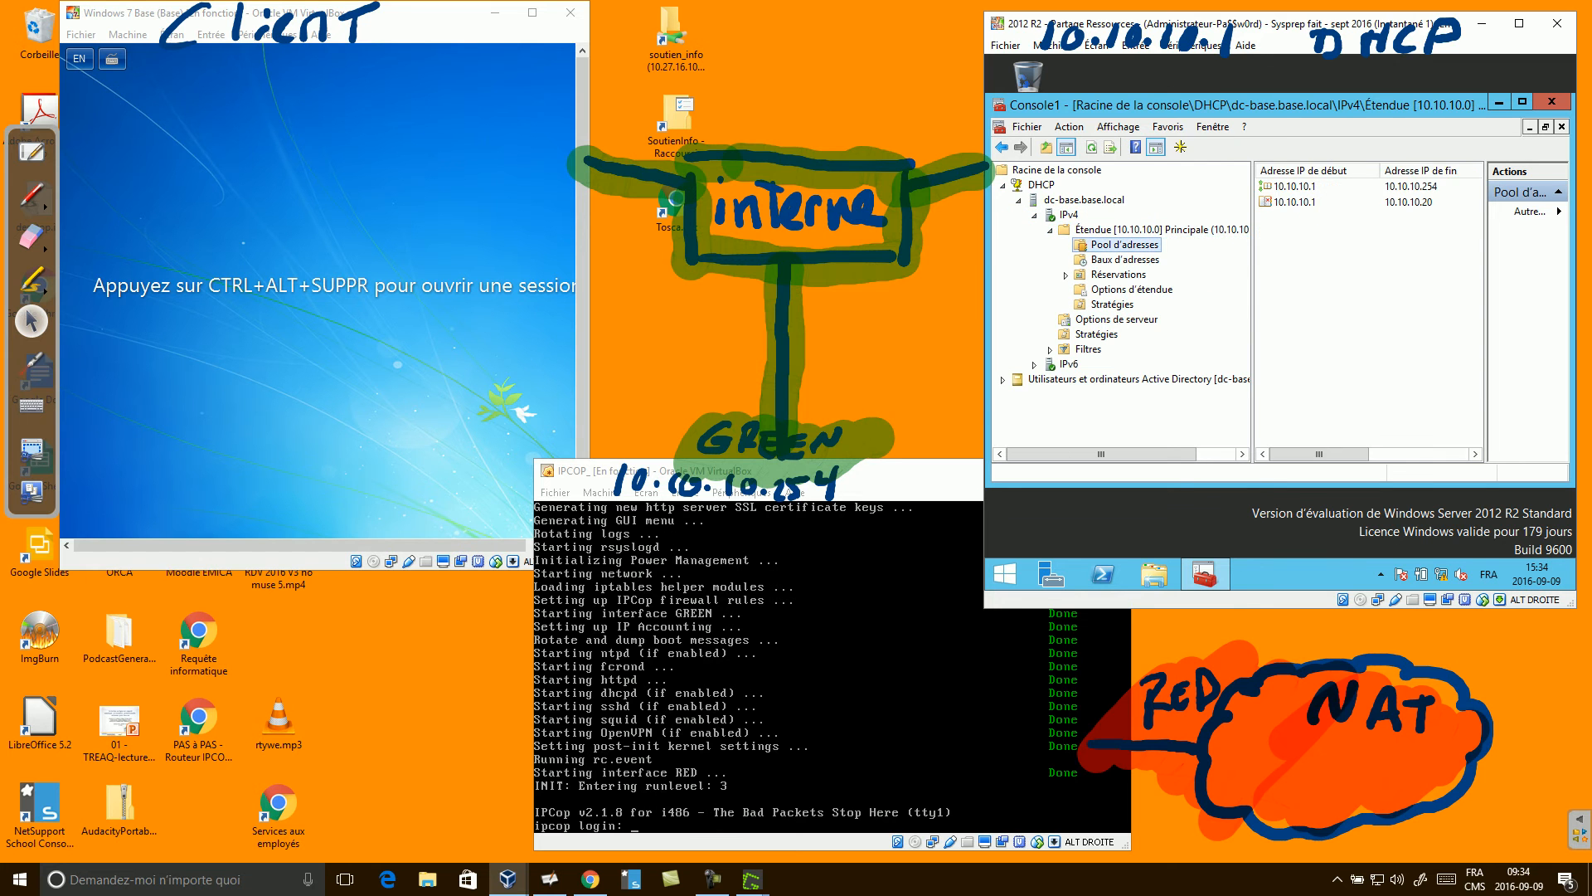
click(1306, 203)
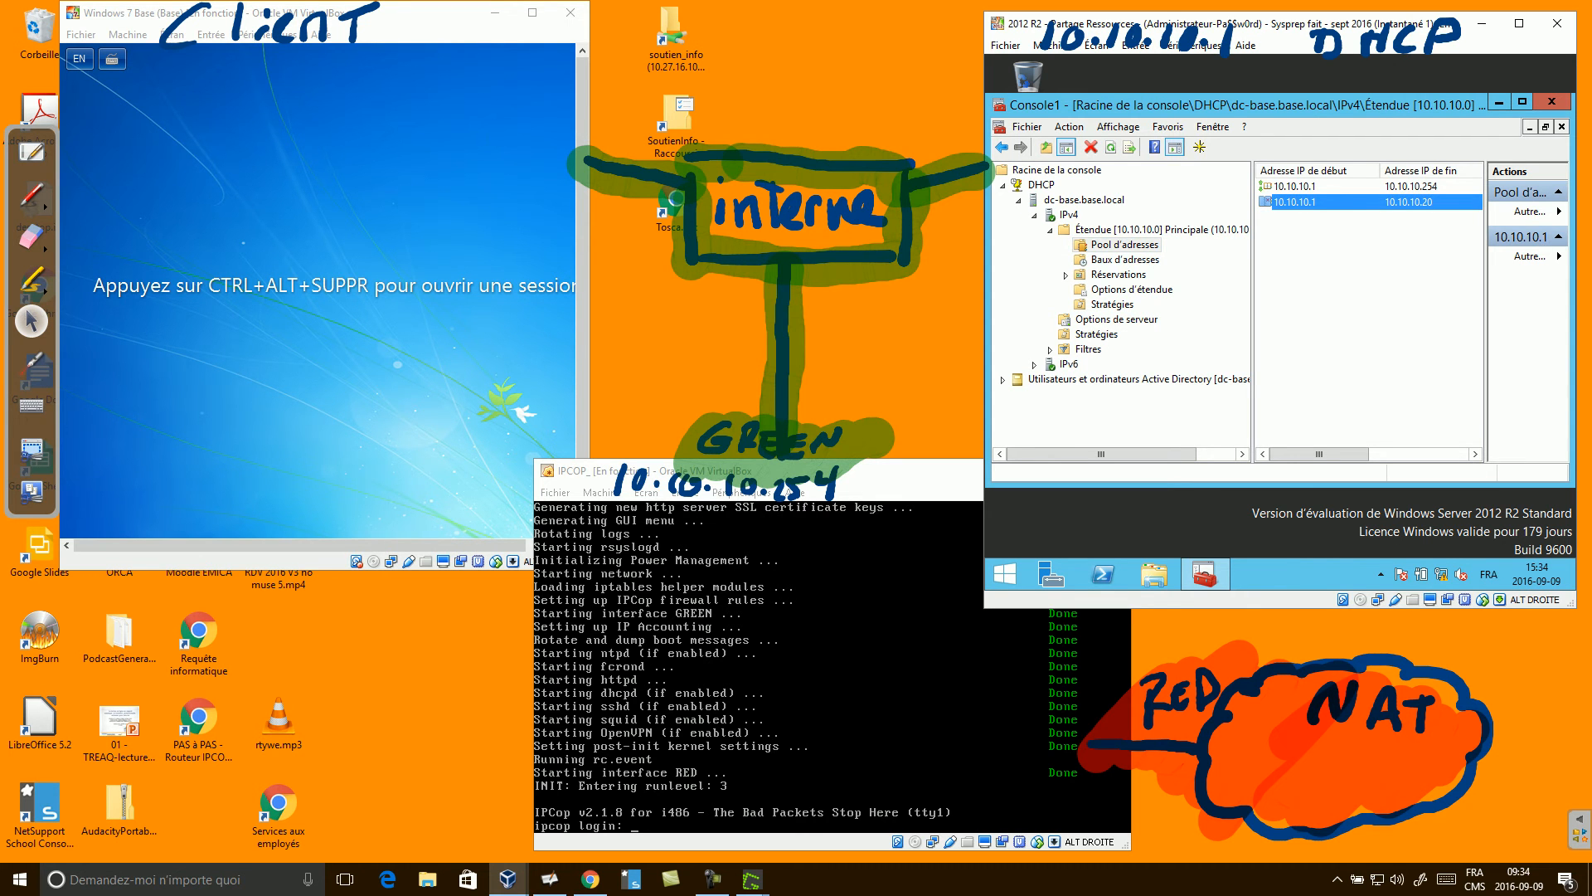
Add exclusion range 10.10.10.250–10.10.10.254 to the pool, then show the scope options.
right_click(1299, 224)
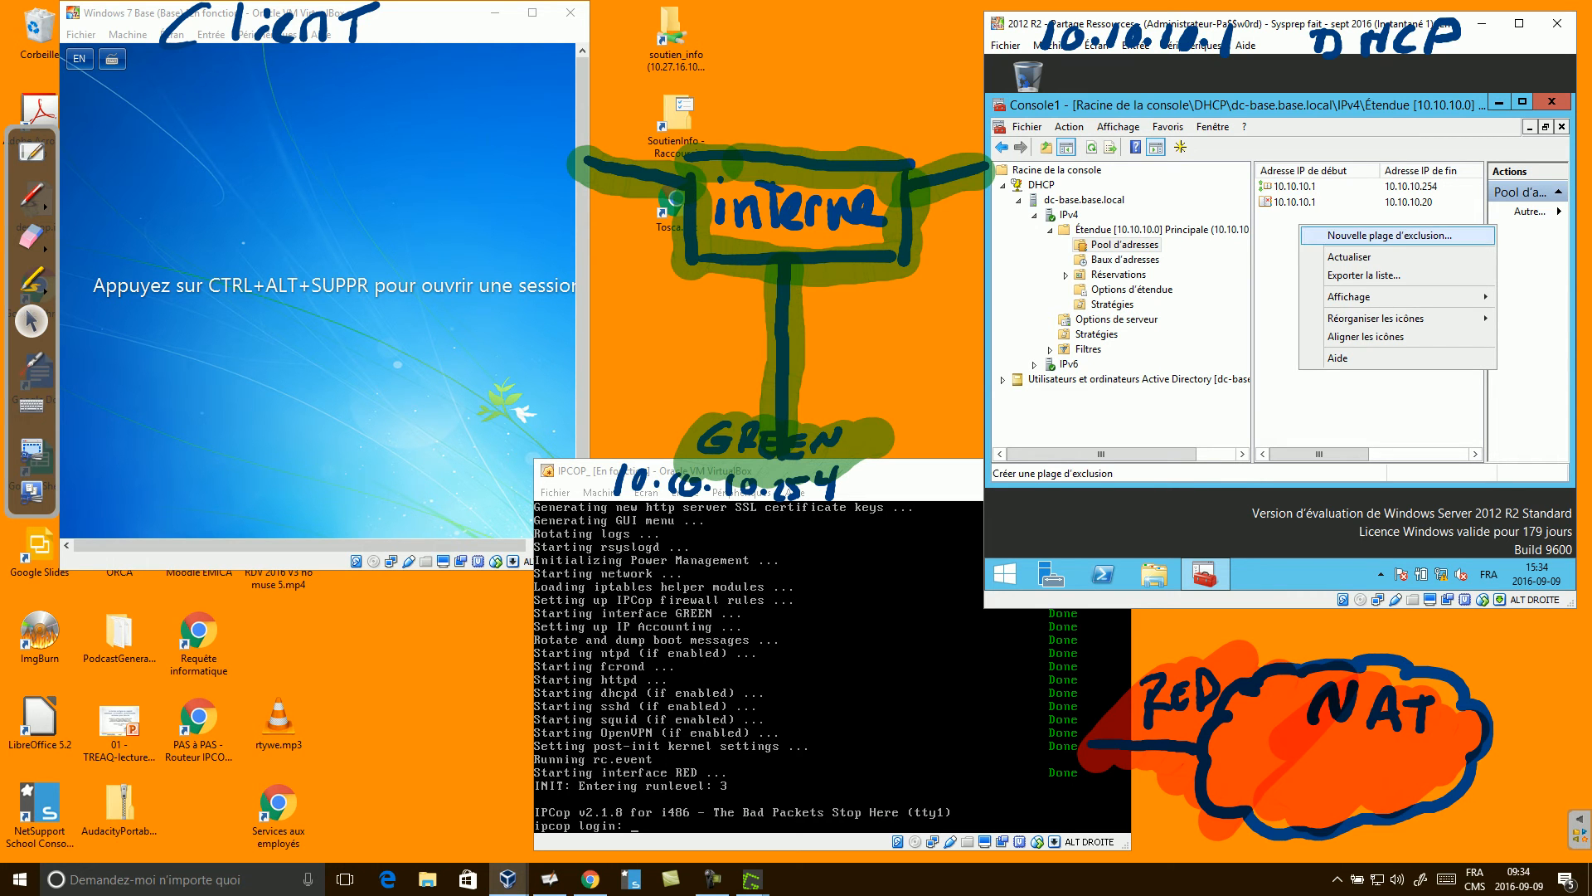
click(1389, 236)
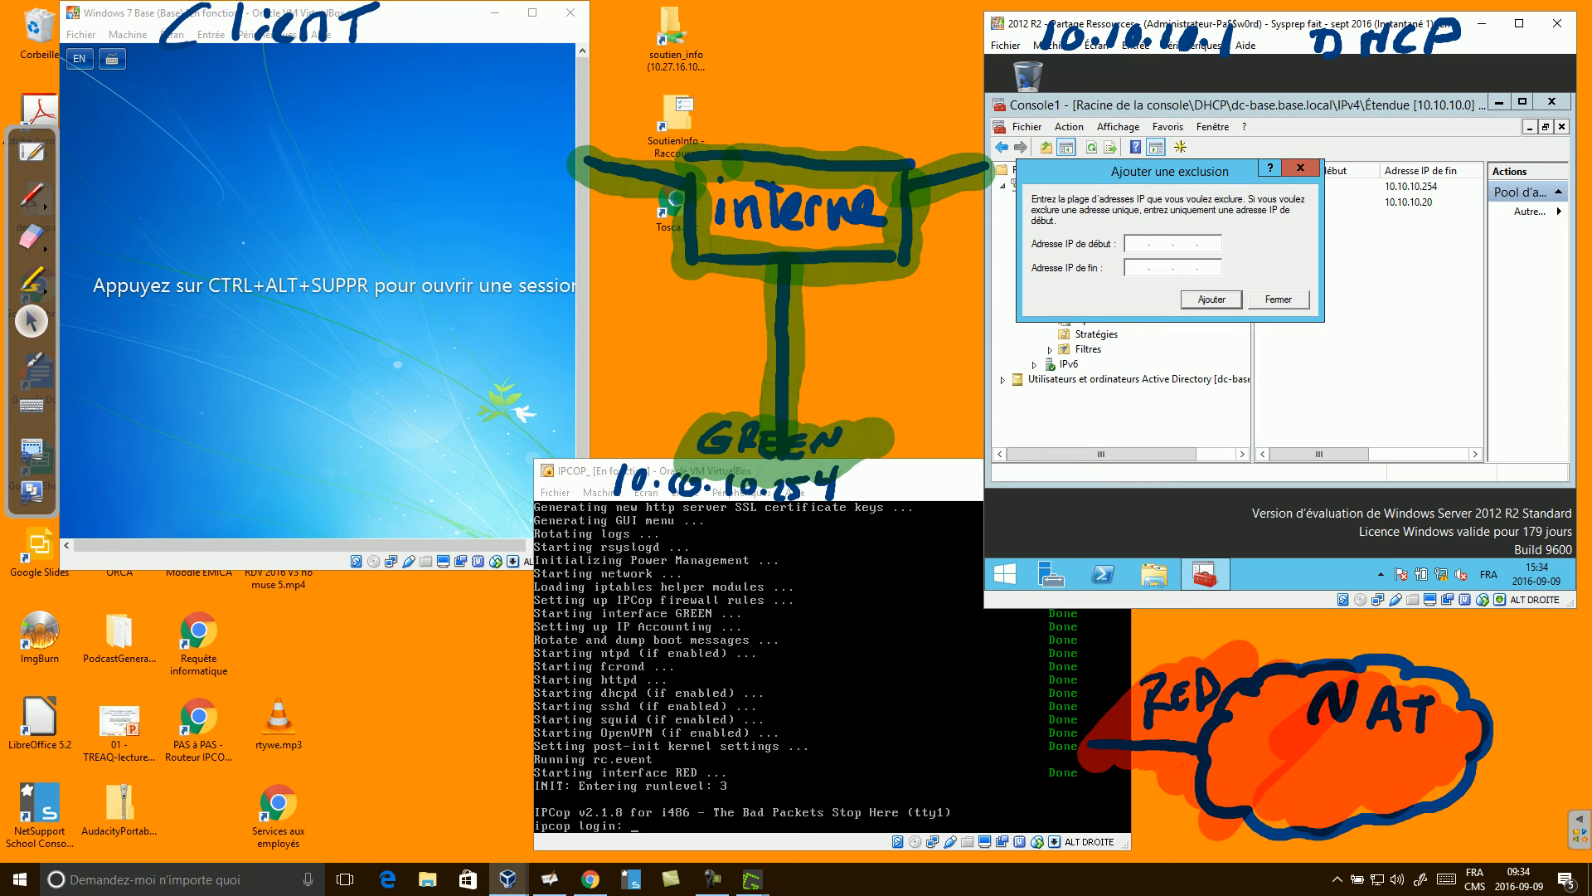
text(10.10.10.)
text(250)
text(10.10)
text(.10.)
text(254)
key(Return)
key(Escape)
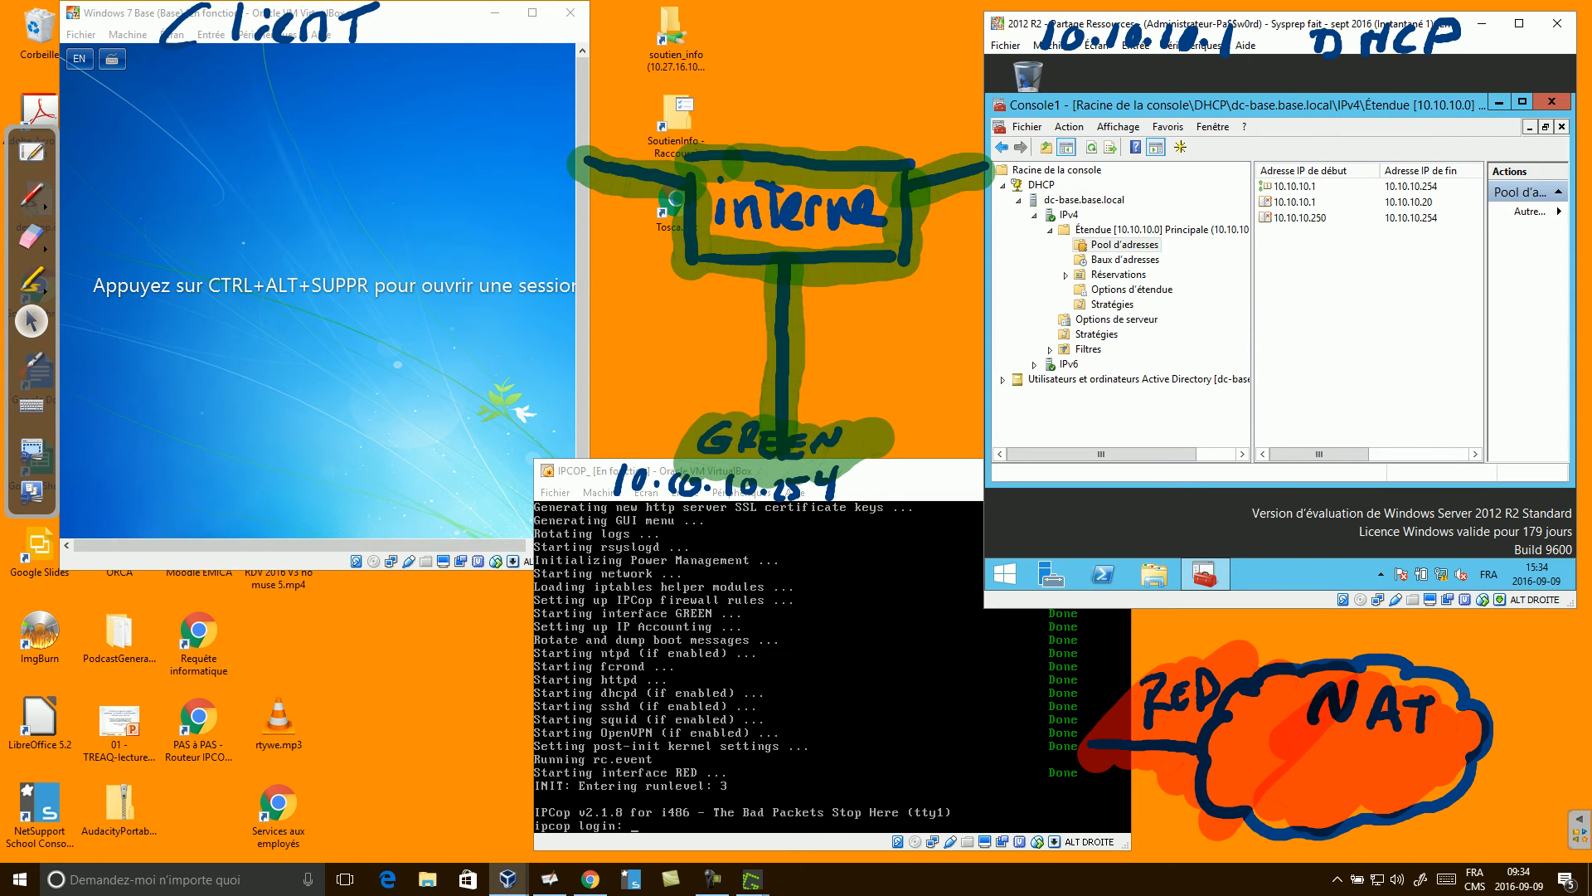
click(1300, 217)
click(1294, 202)
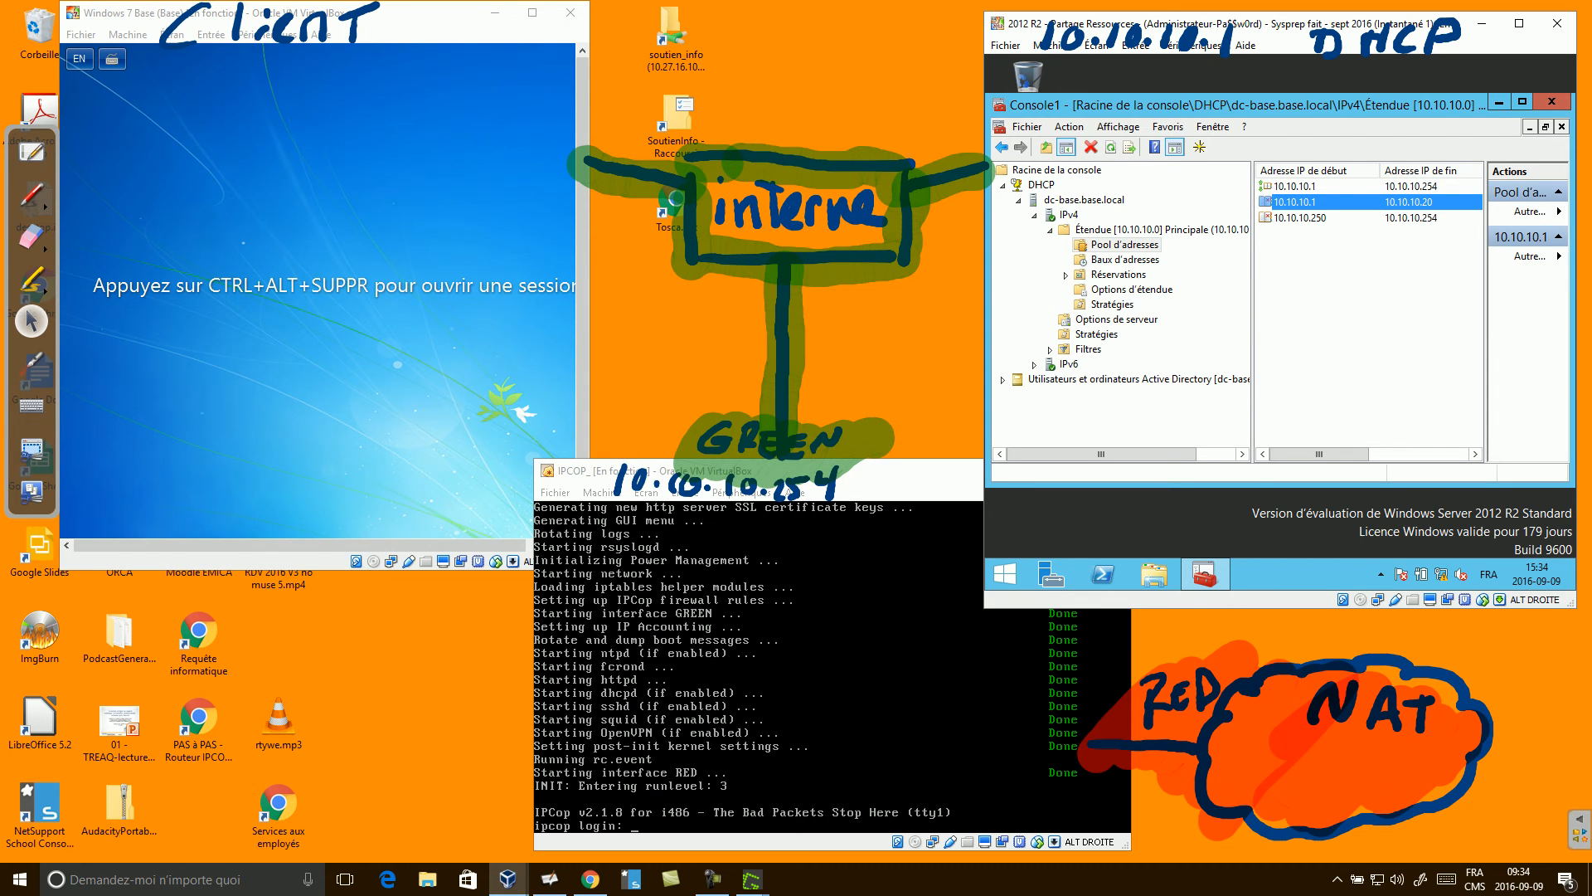
click(1131, 290)
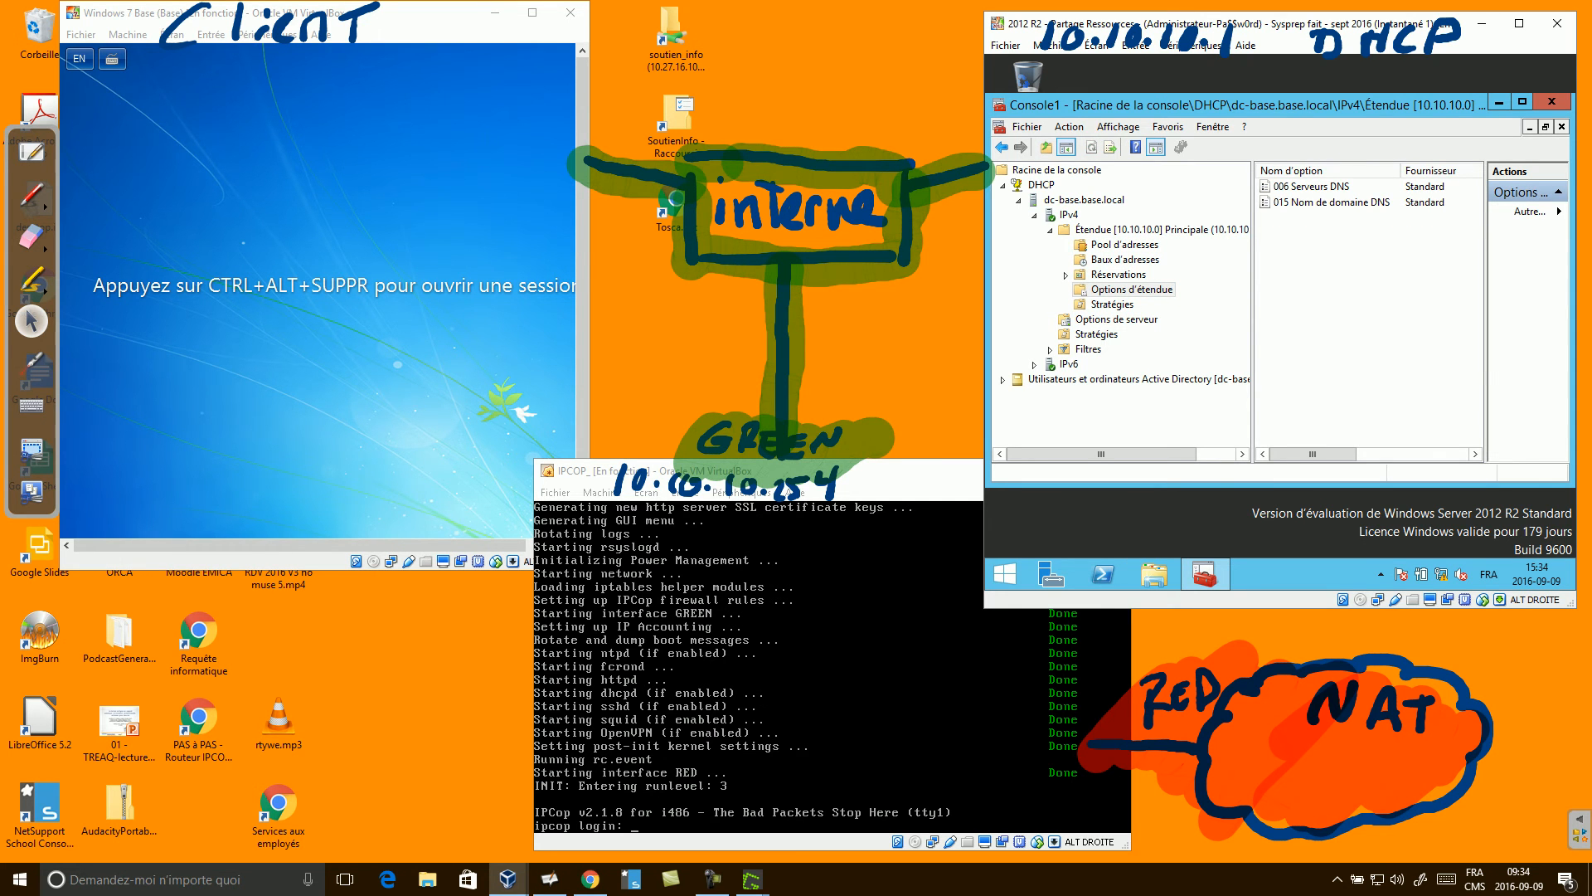
Enable the 003 Routeur scope option in the scope options configuration.
right_click(1301, 225)
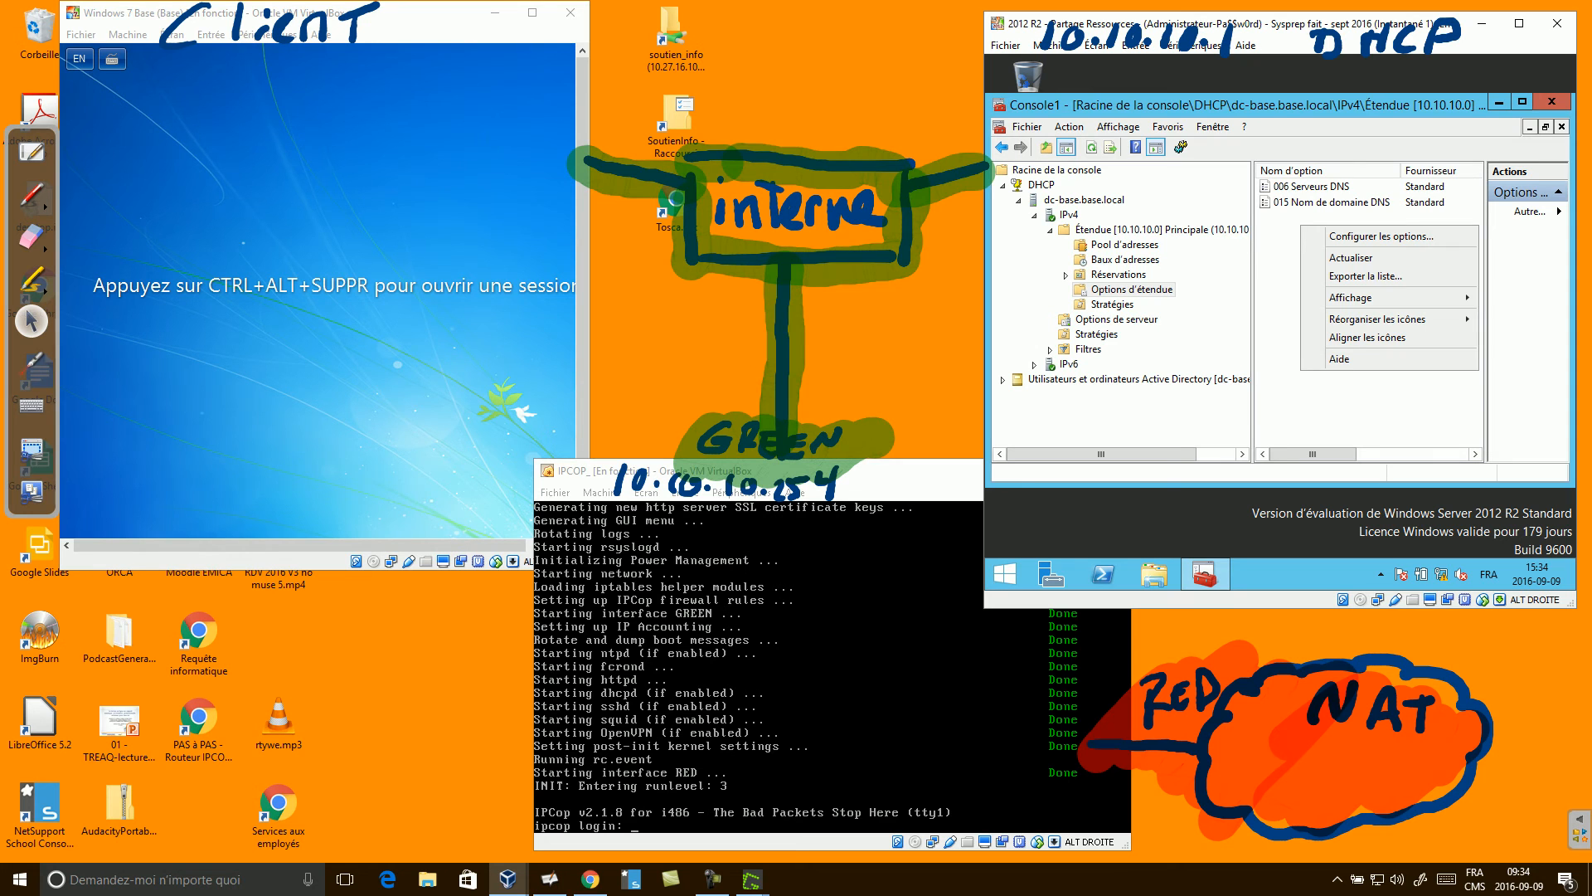
click(1380, 236)
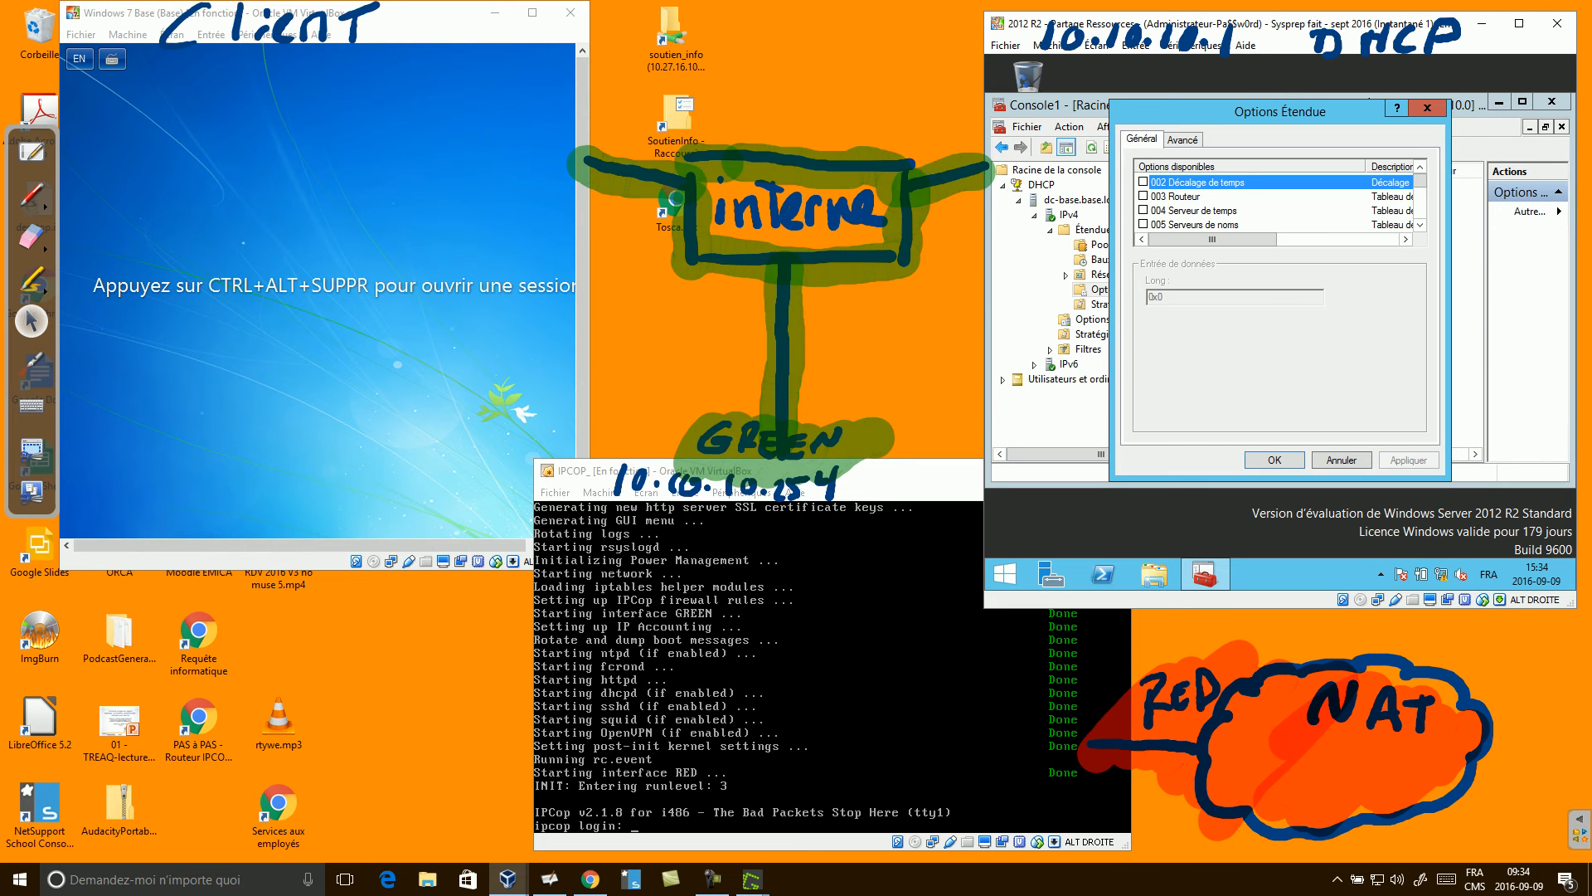
scroll(1278, 203, down, 7)
scroll(1277, 203, down, 6)
scroll(1277, 203, up, 10)
click(1176, 197)
click(1144, 197)
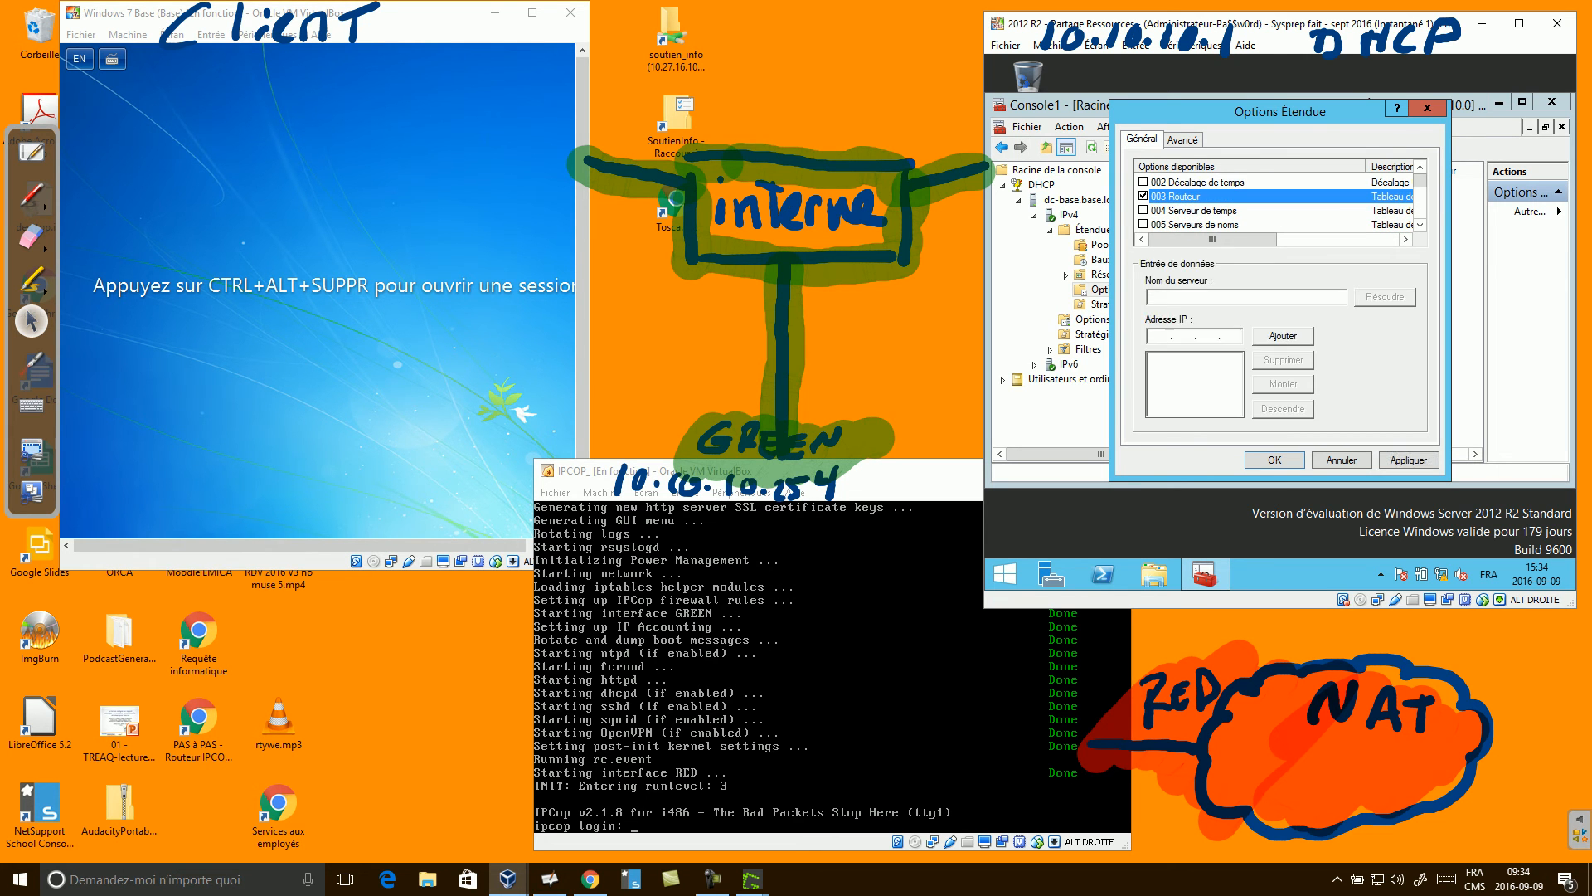
Add router address 10.10.10.254, apply, and close Console1 saving its settings.
click(1159, 336)
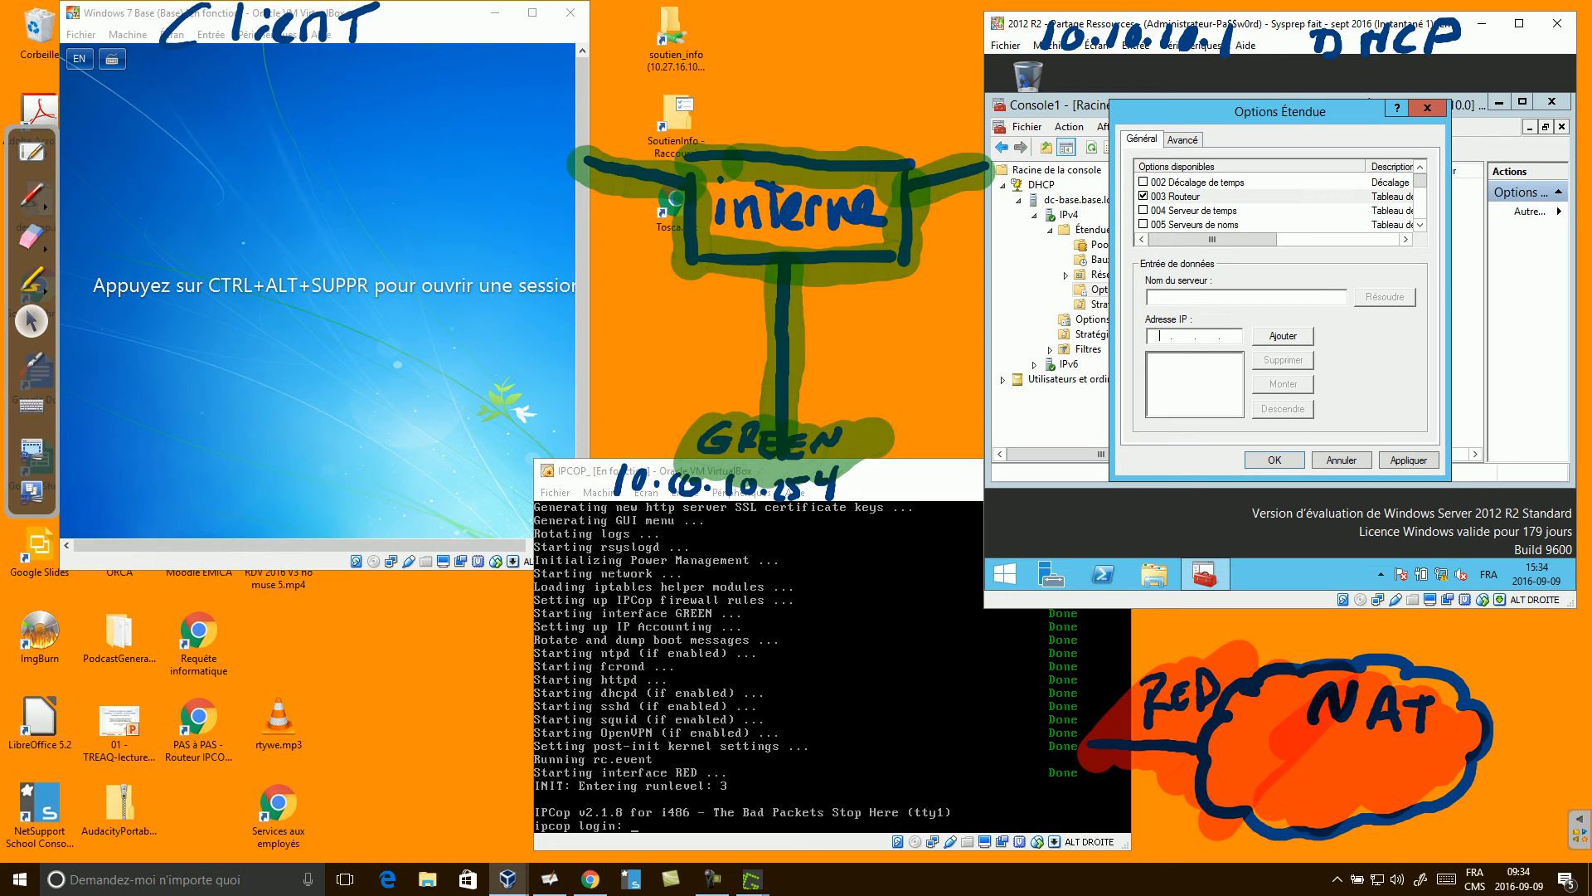
text(10 . 10 . 10 . 254)
click(1283, 336)
click(1409, 461)
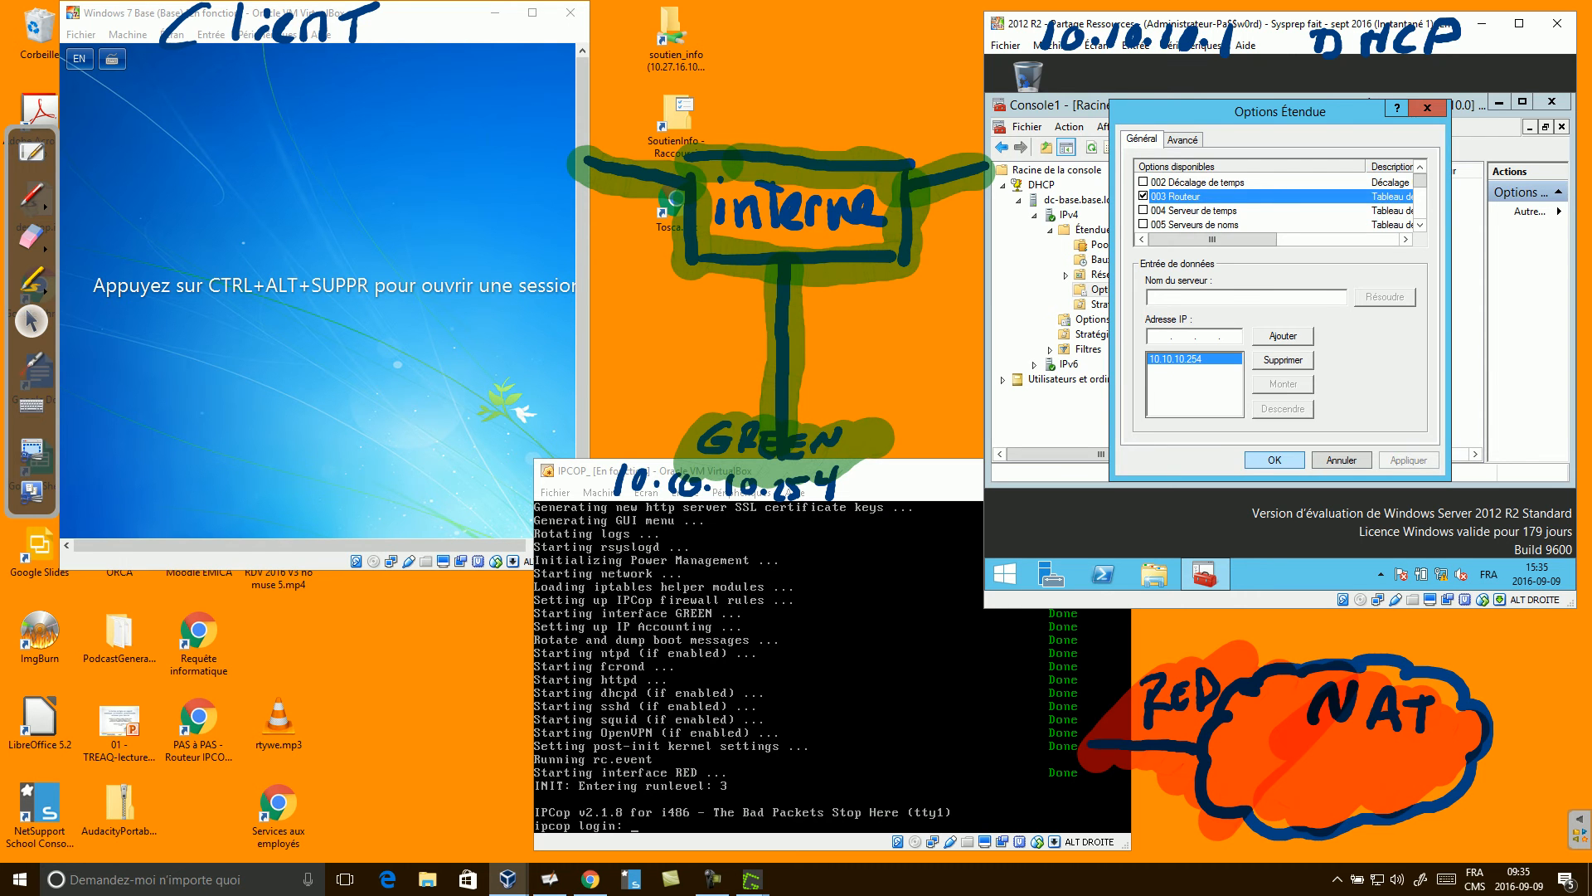
click(1274, 460)
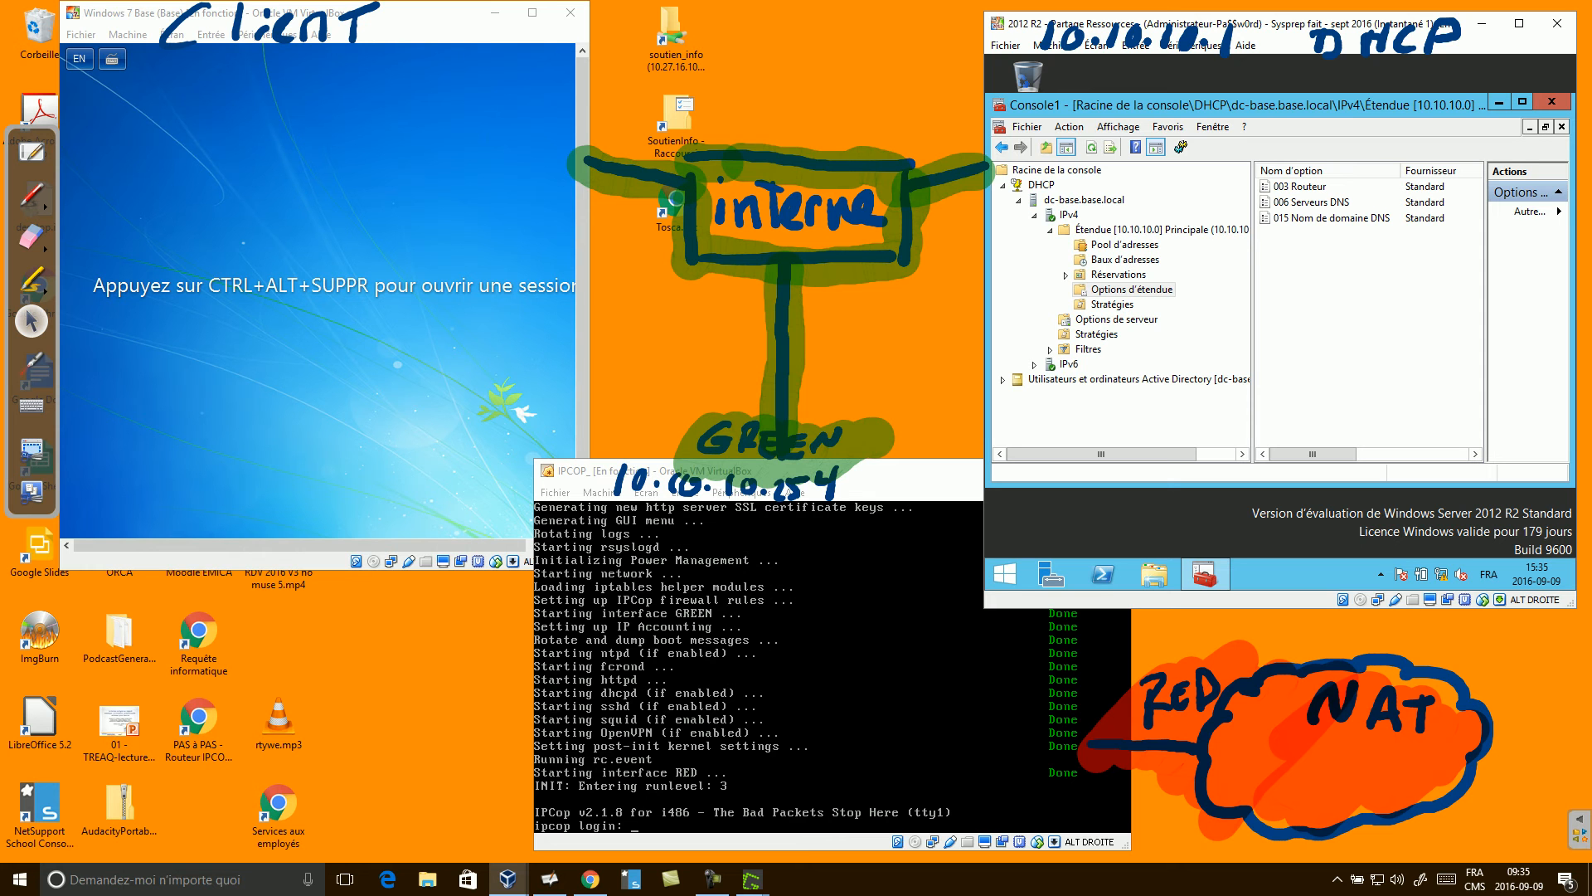
click(1551, 102)
key(Return)
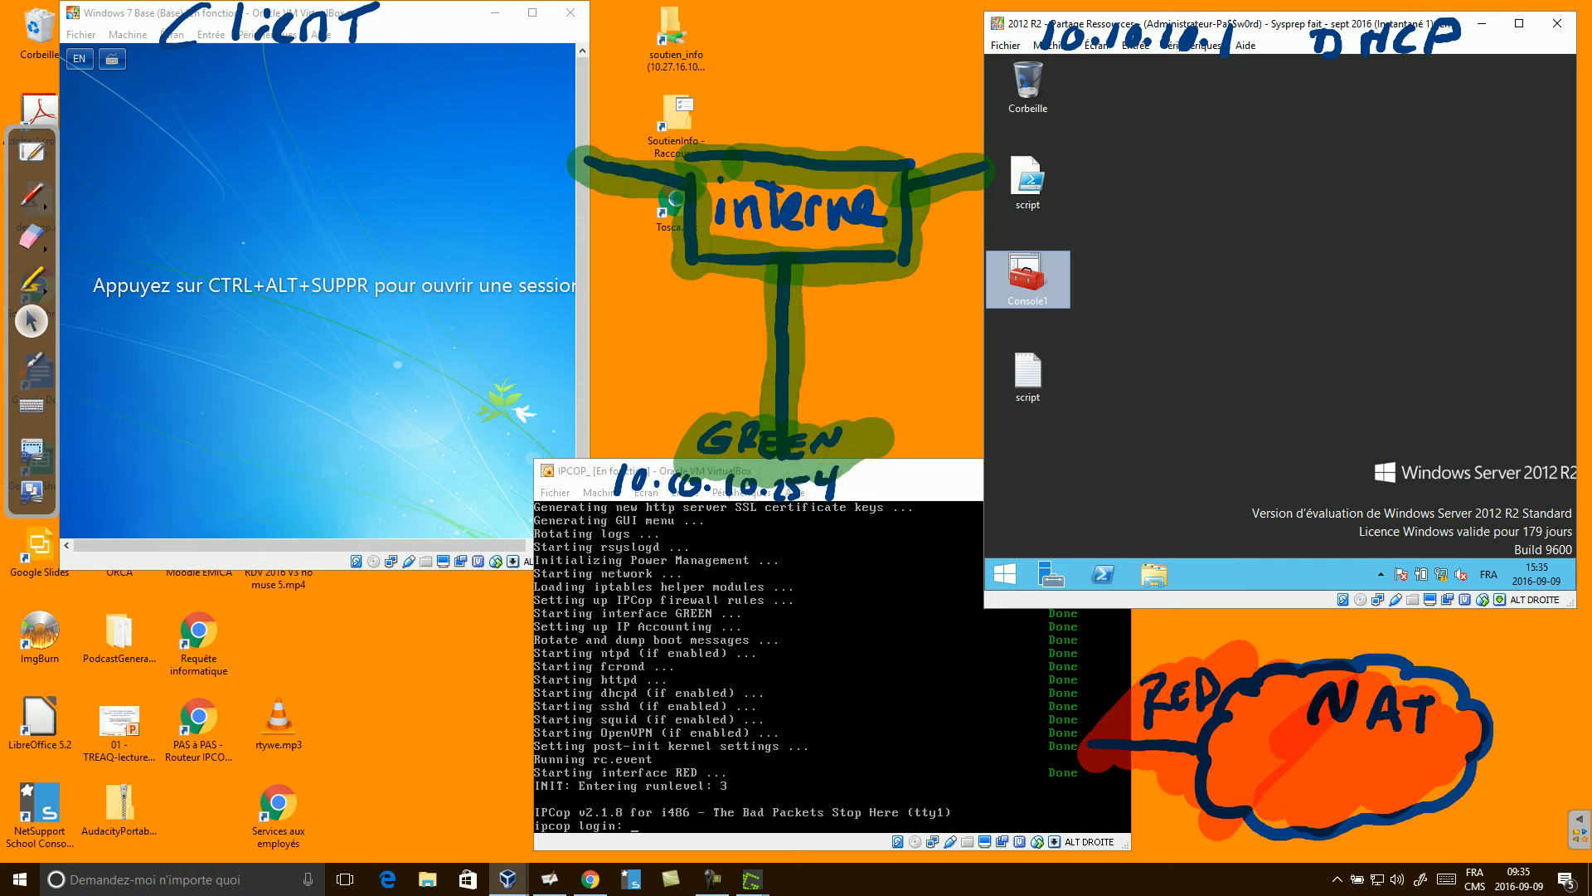
Set the INTERNE adapter's IPv4 default gateway to 10.10.10.254 and close its properties.
right_click(1442, 574)
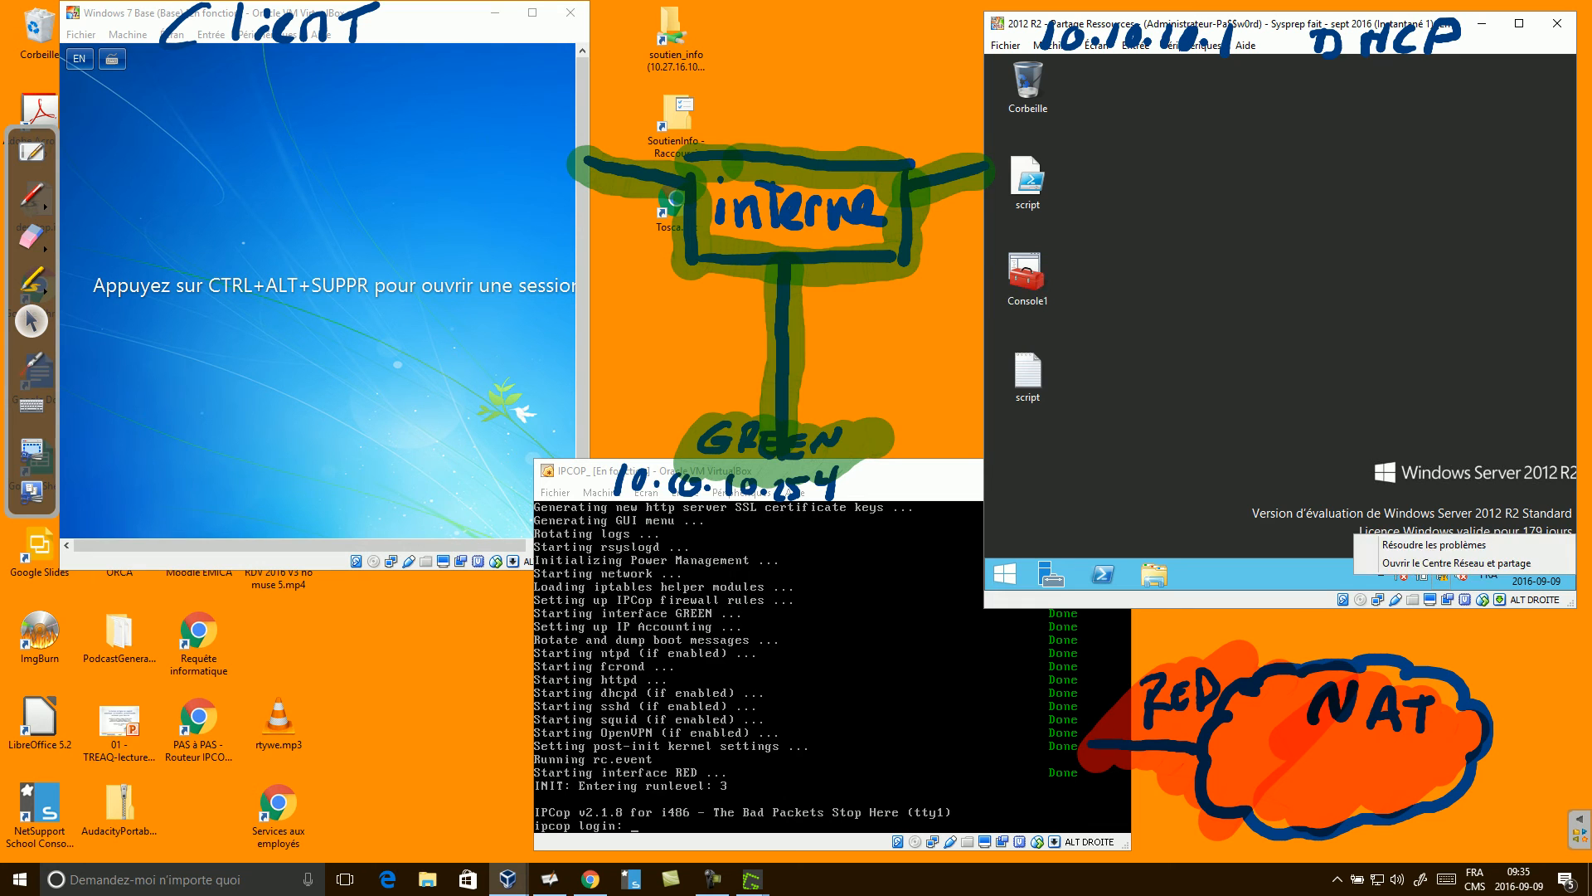
click(1376, 557)
click(1078, 174)
click(1103, 168)
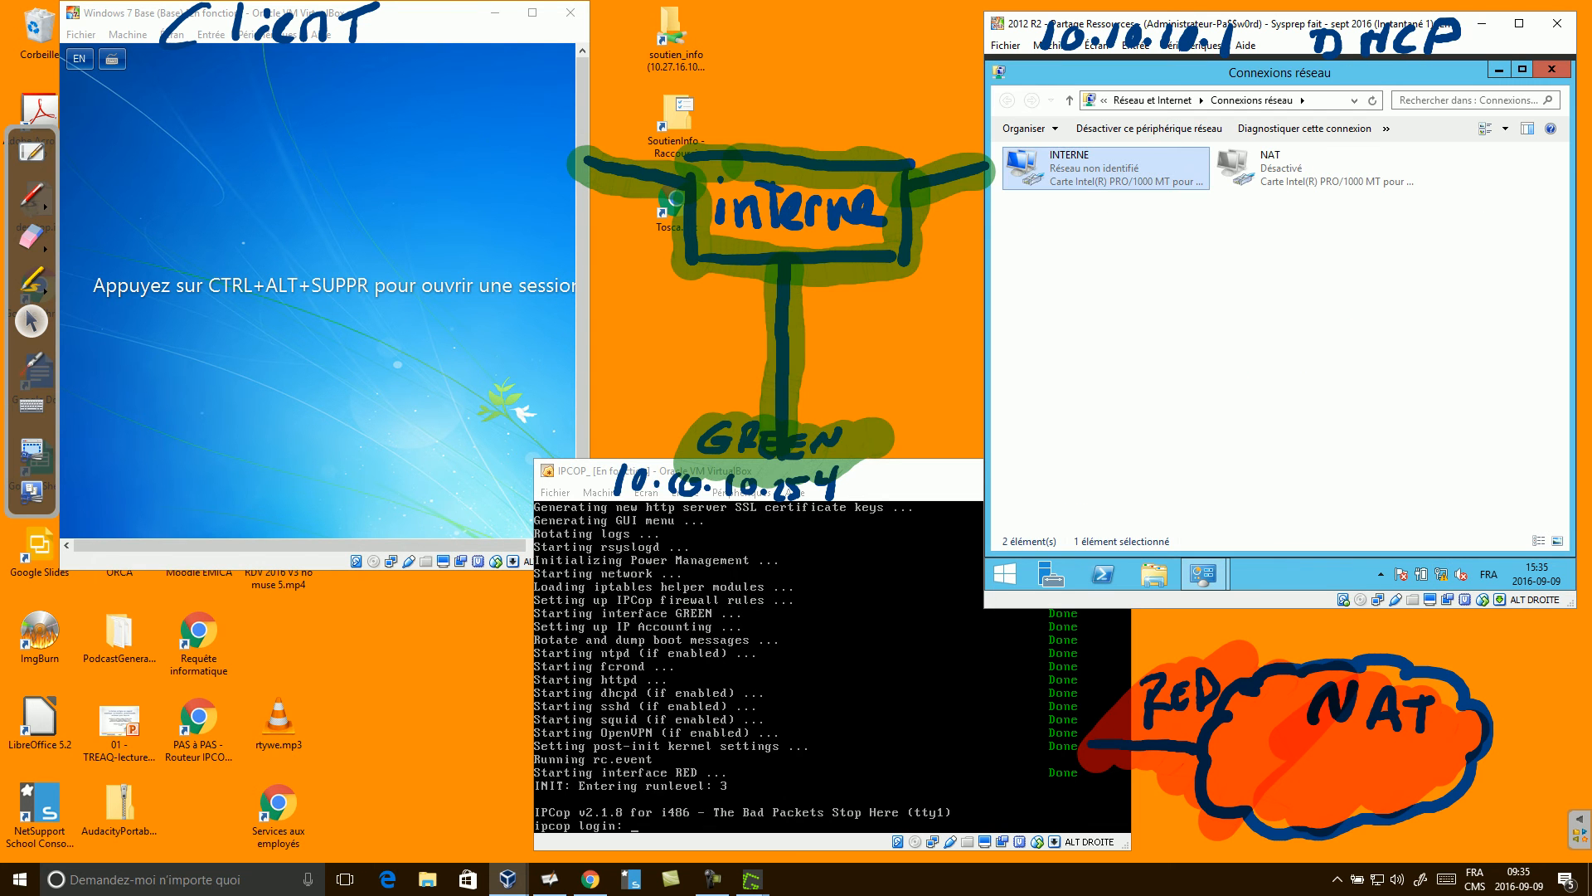
right_click(1087, 173)
click(1119, 323)
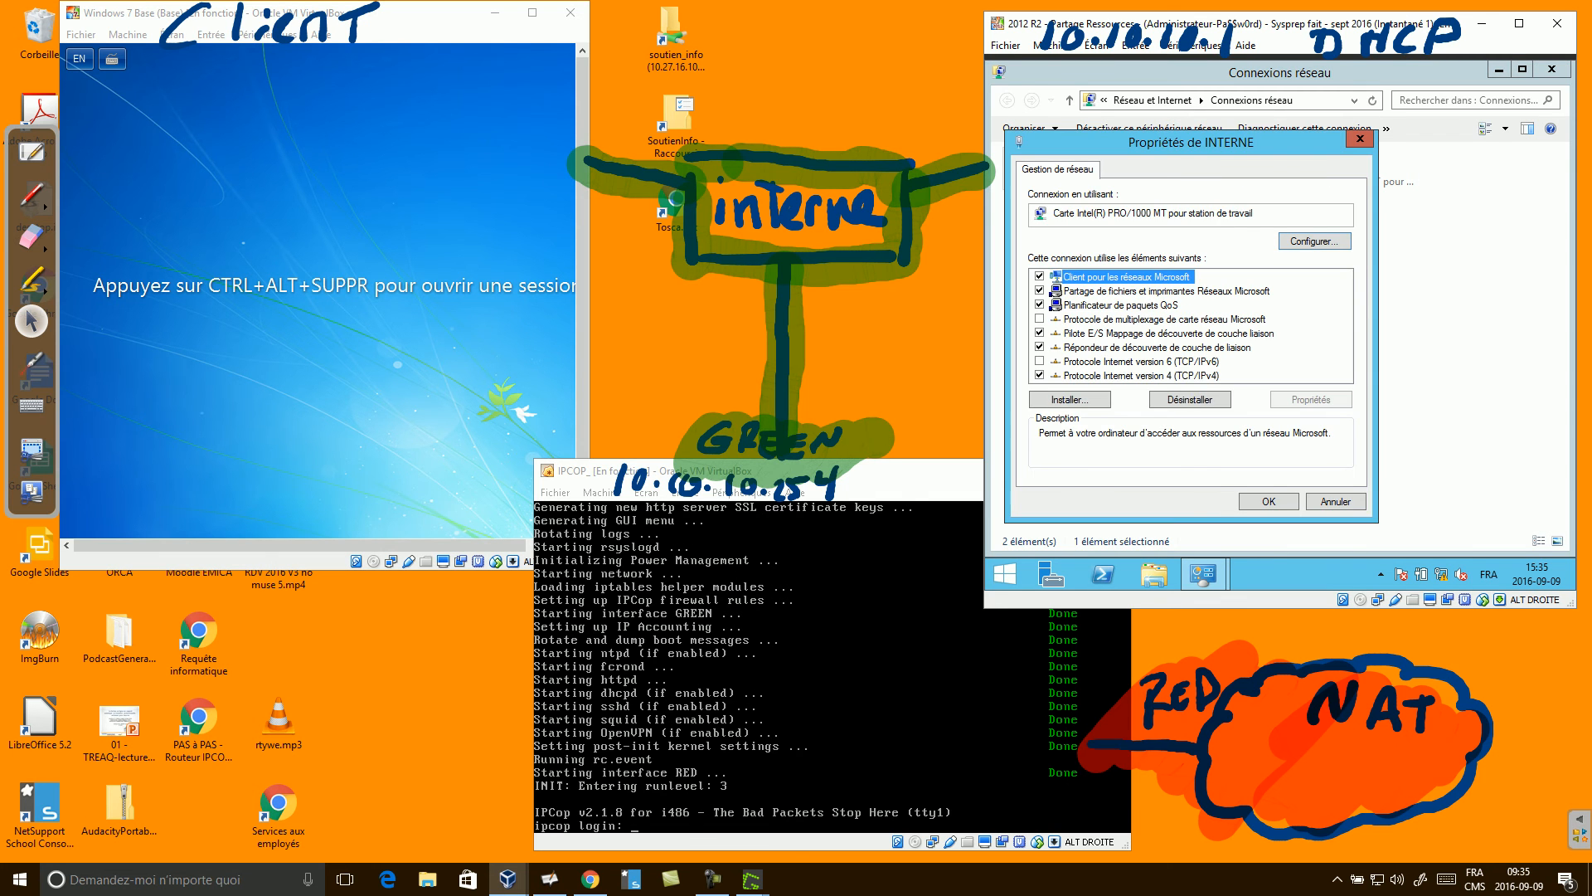
double_click(1141, 375)
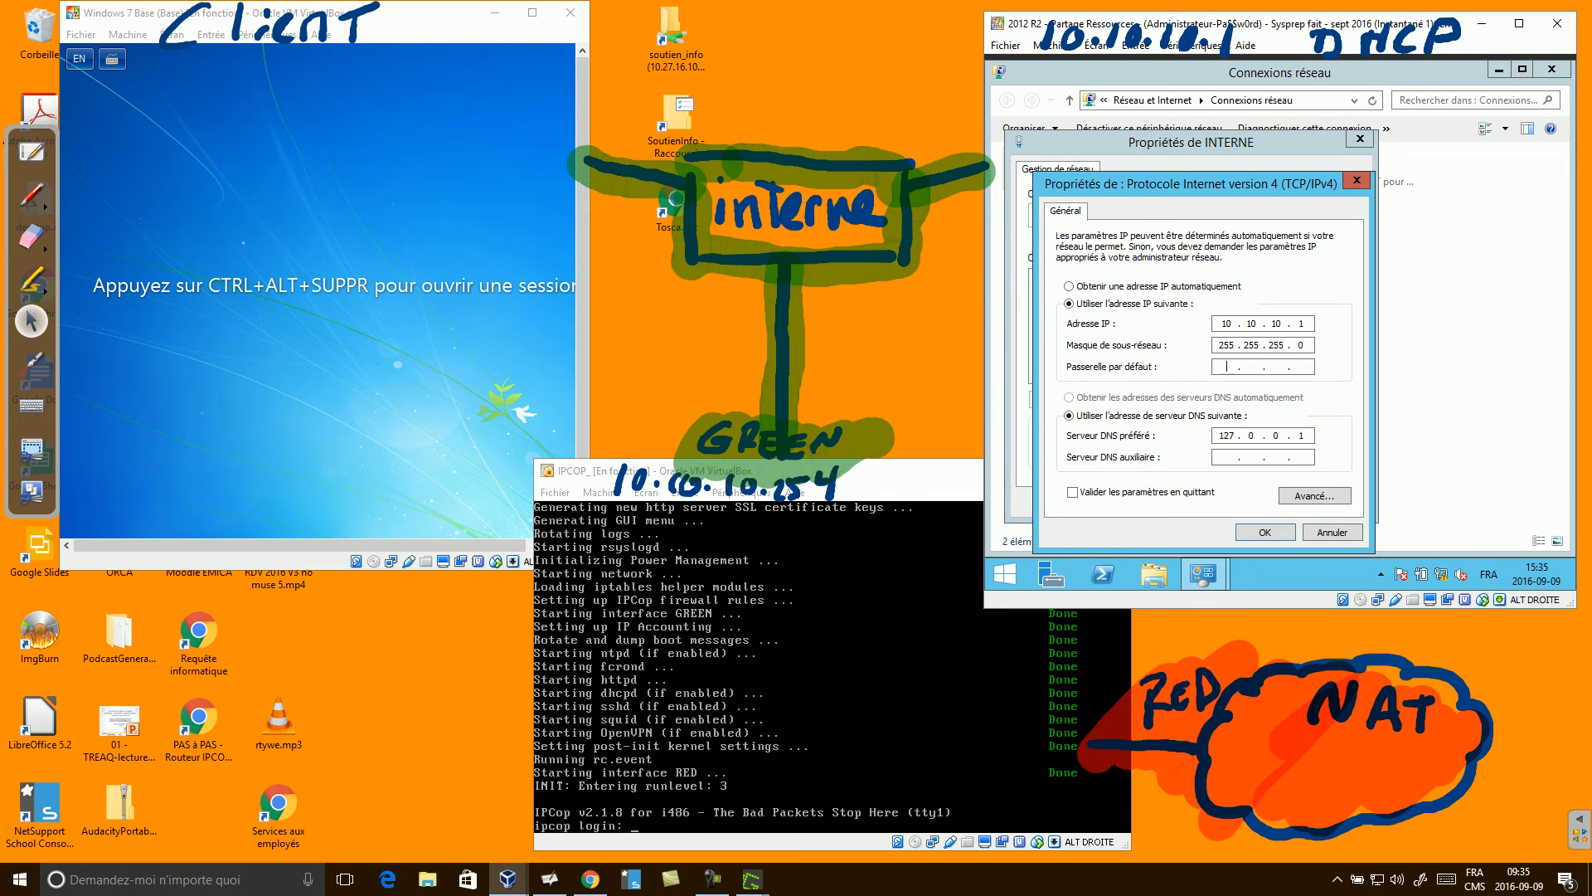
text(10 . 10 . 10 . 254)
key(Return)
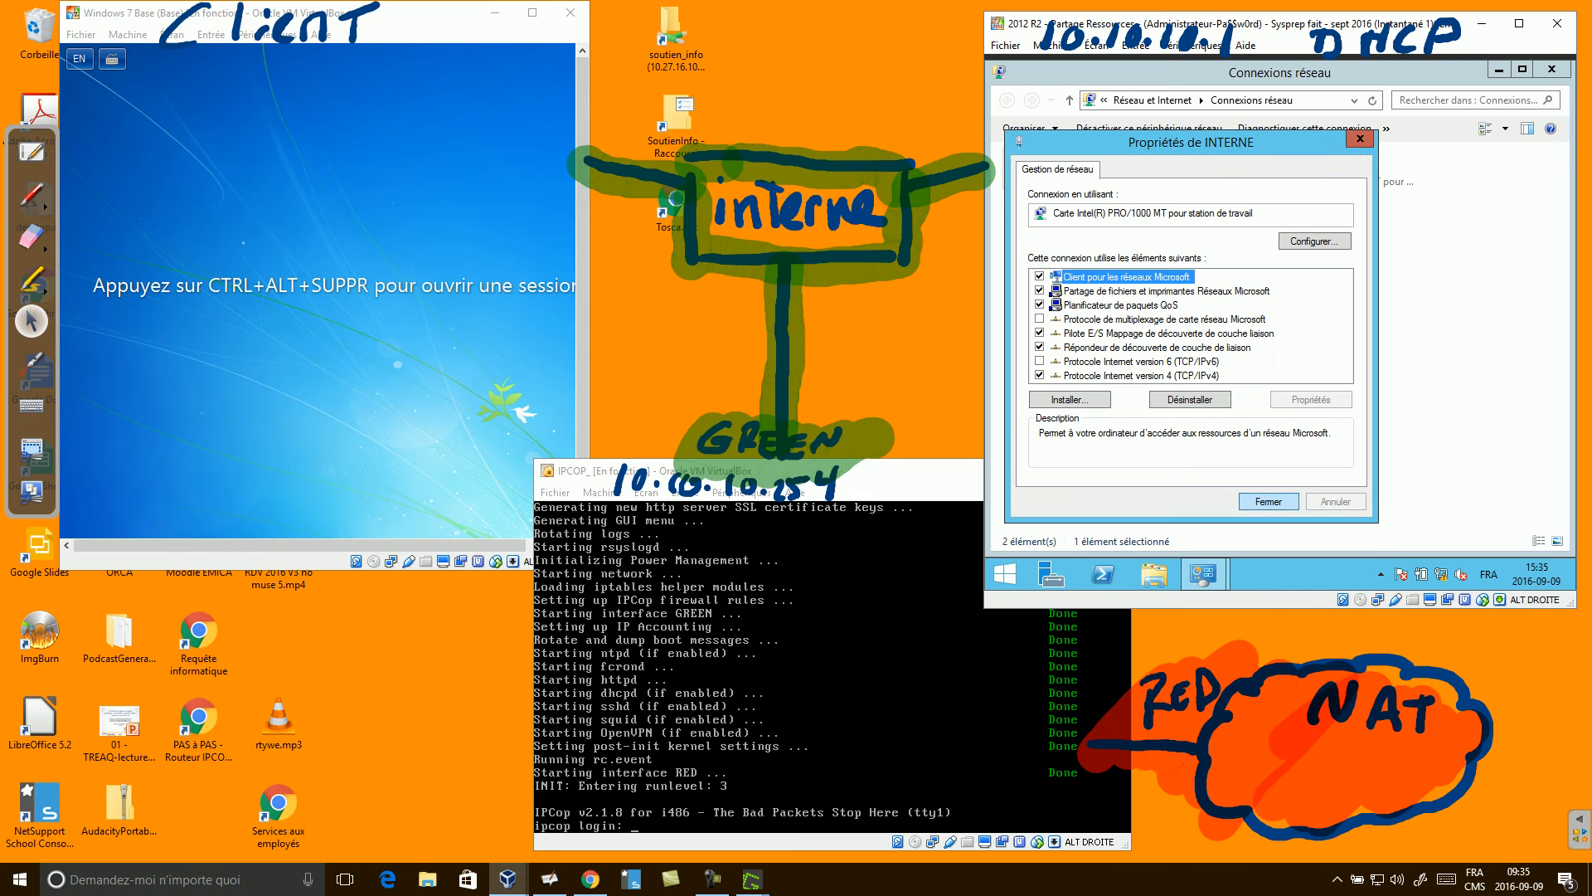
key(Return)
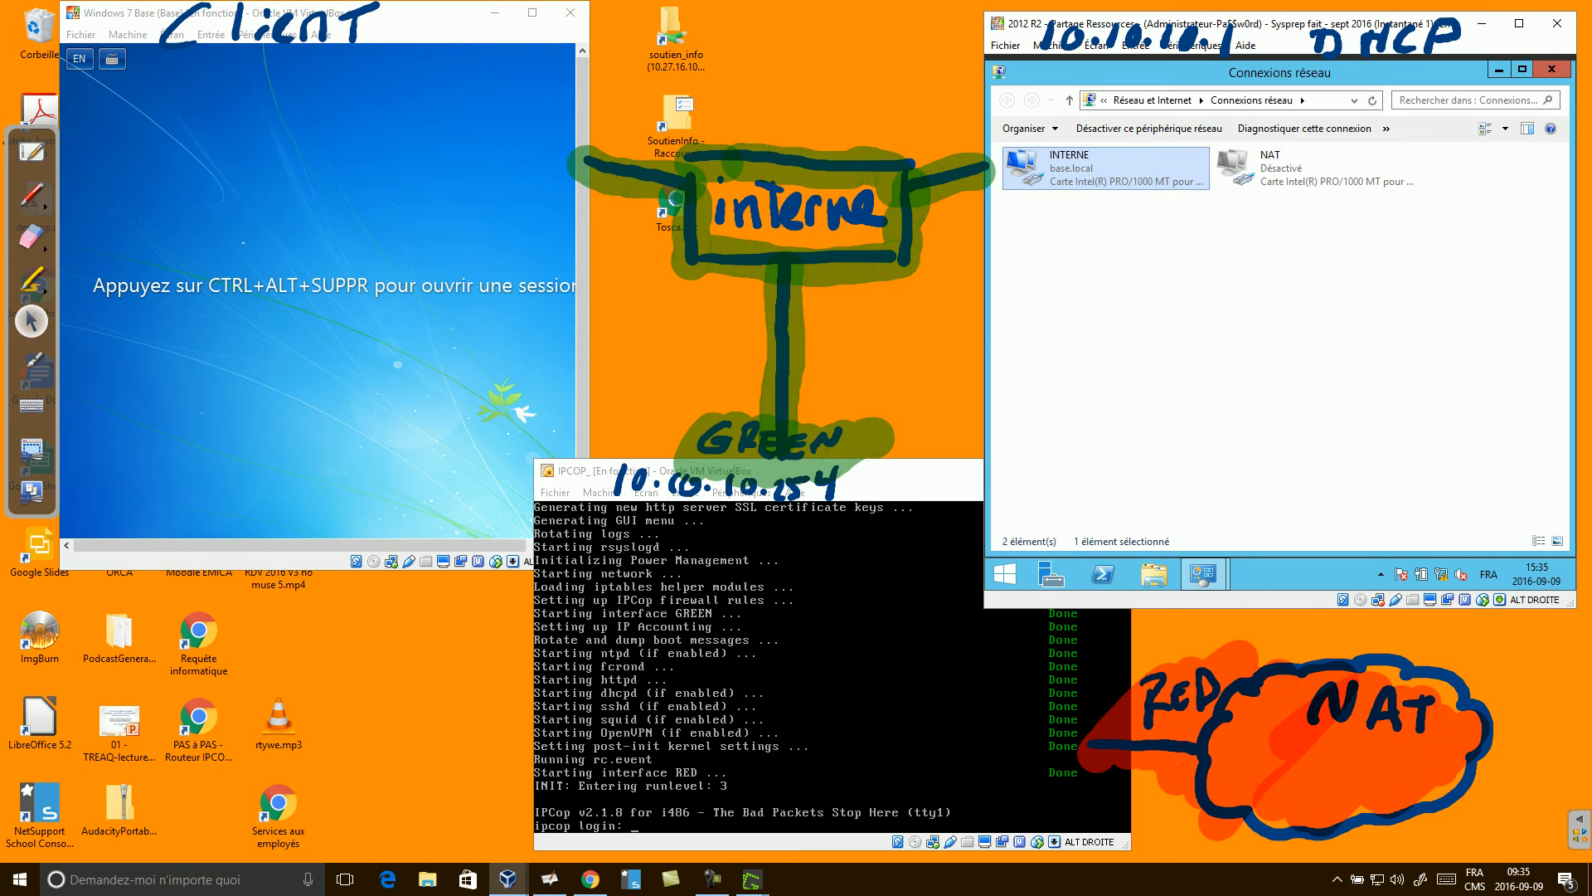
key(super+r)
Open a command prompt on the server and ping 10.10.10.254 and 8.8.8.8.
text(cmd)
key(Return)
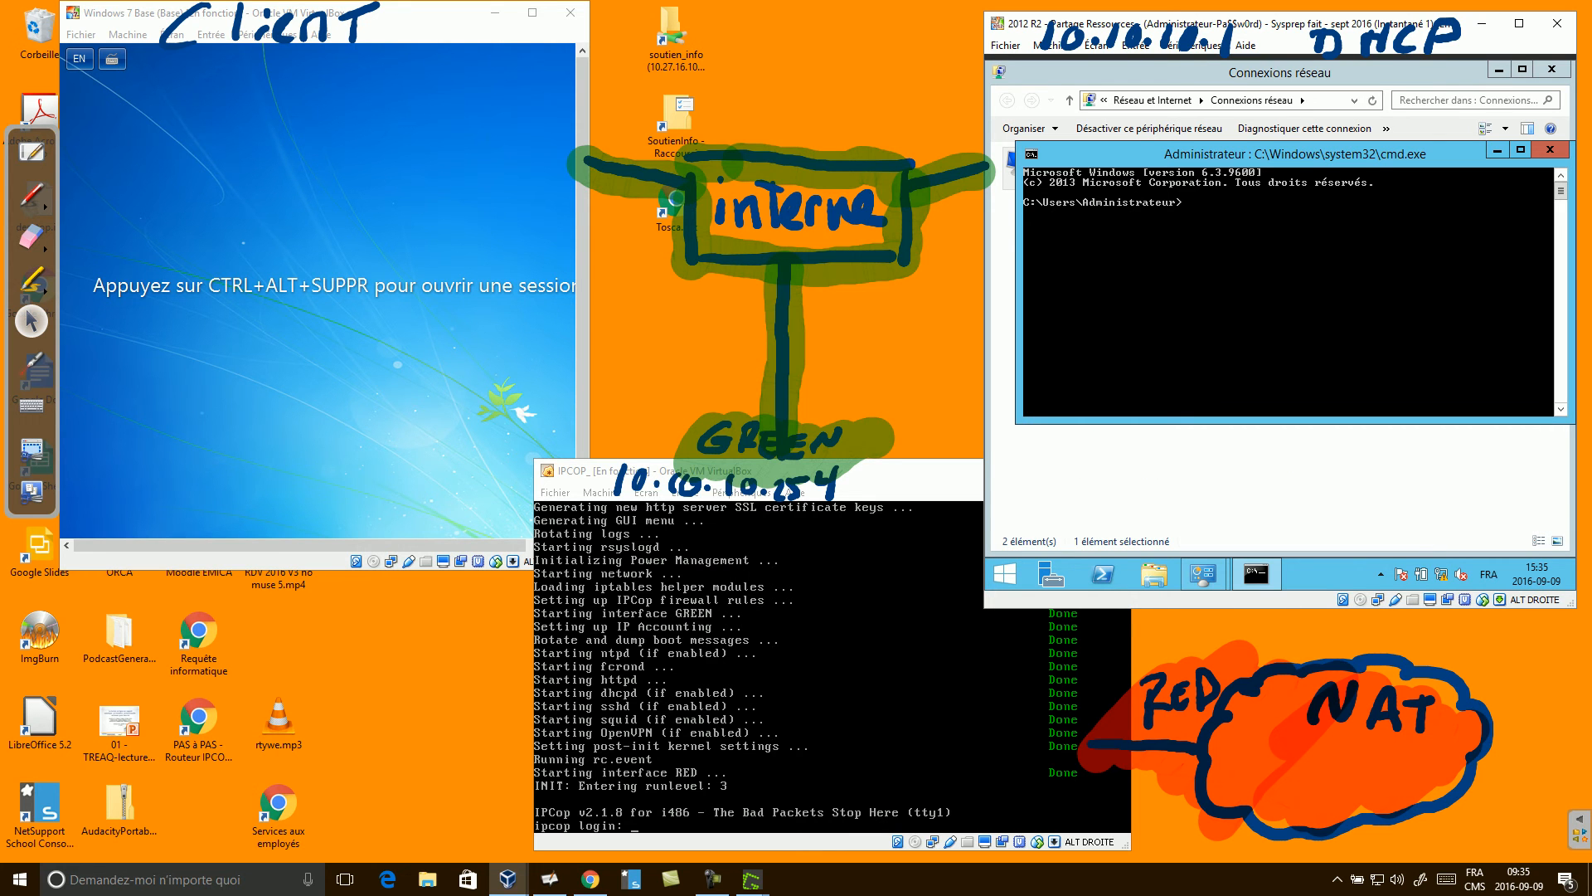
text(ping 10.10.10.254)
key(Return)
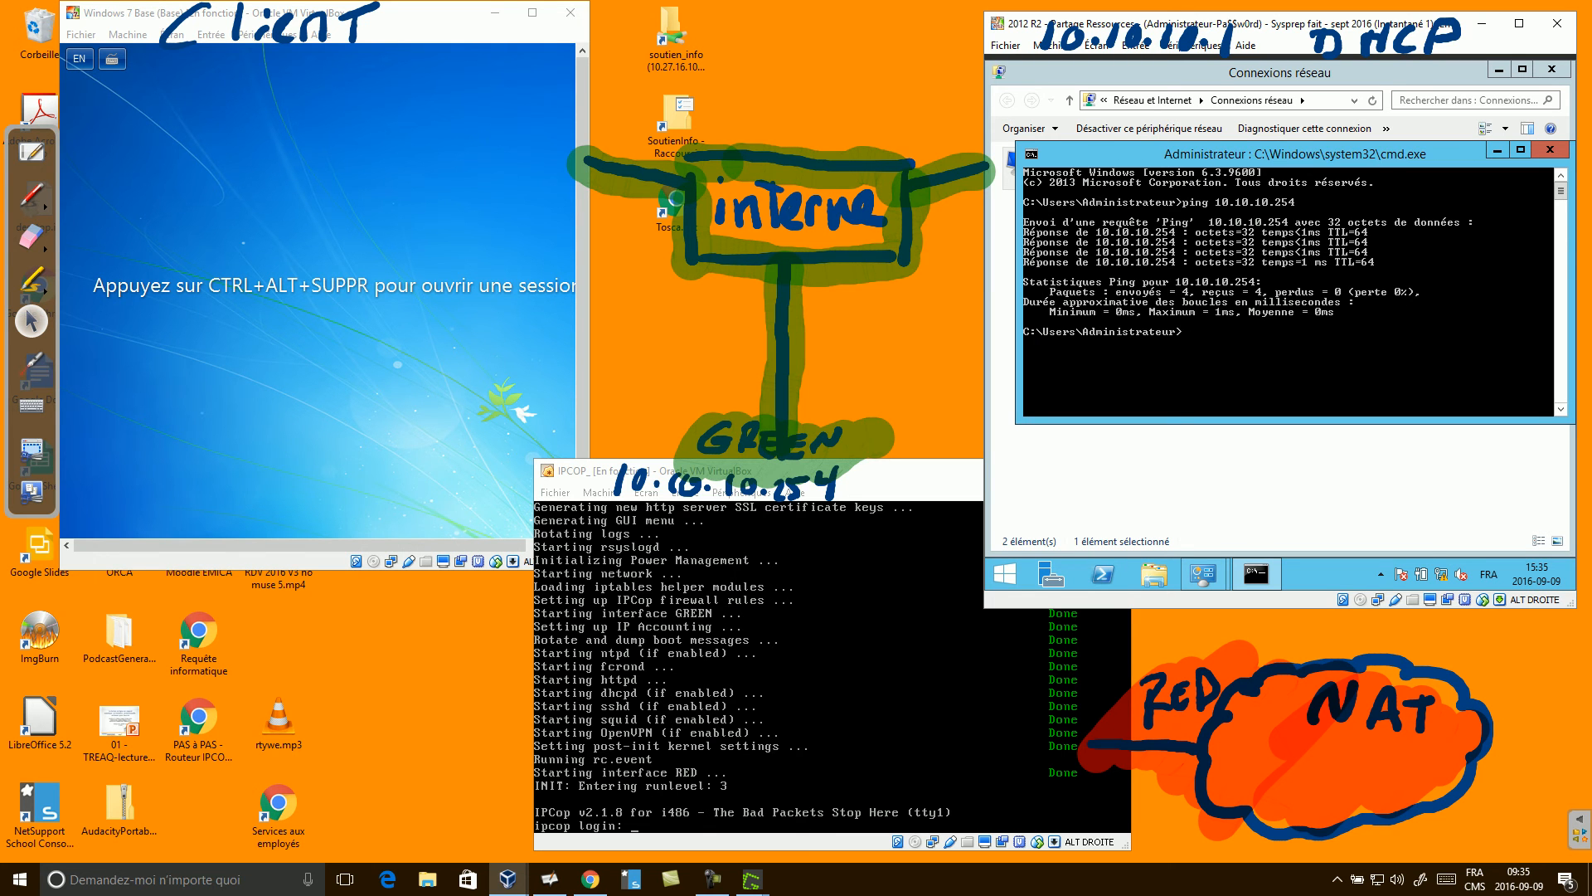
text(ping 8.8.8.8)
key(Return)
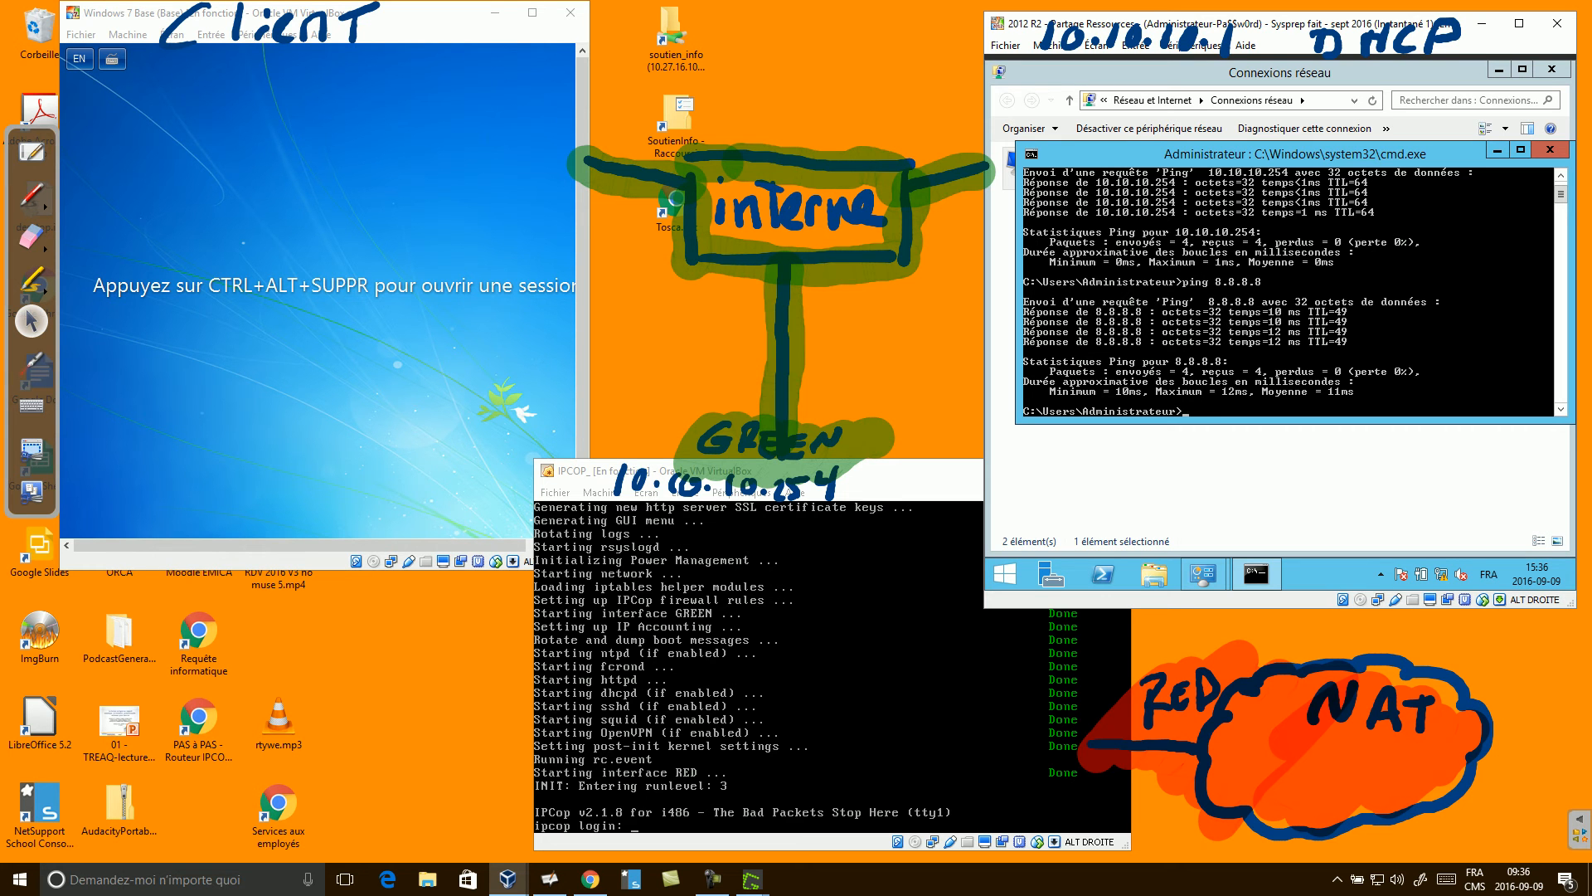
text(ping)
Ping moodle.emica.ca, stopping it with Ctrl+C, then ping yahoo.com.
text(moodle.emica.ca)
key(Return)
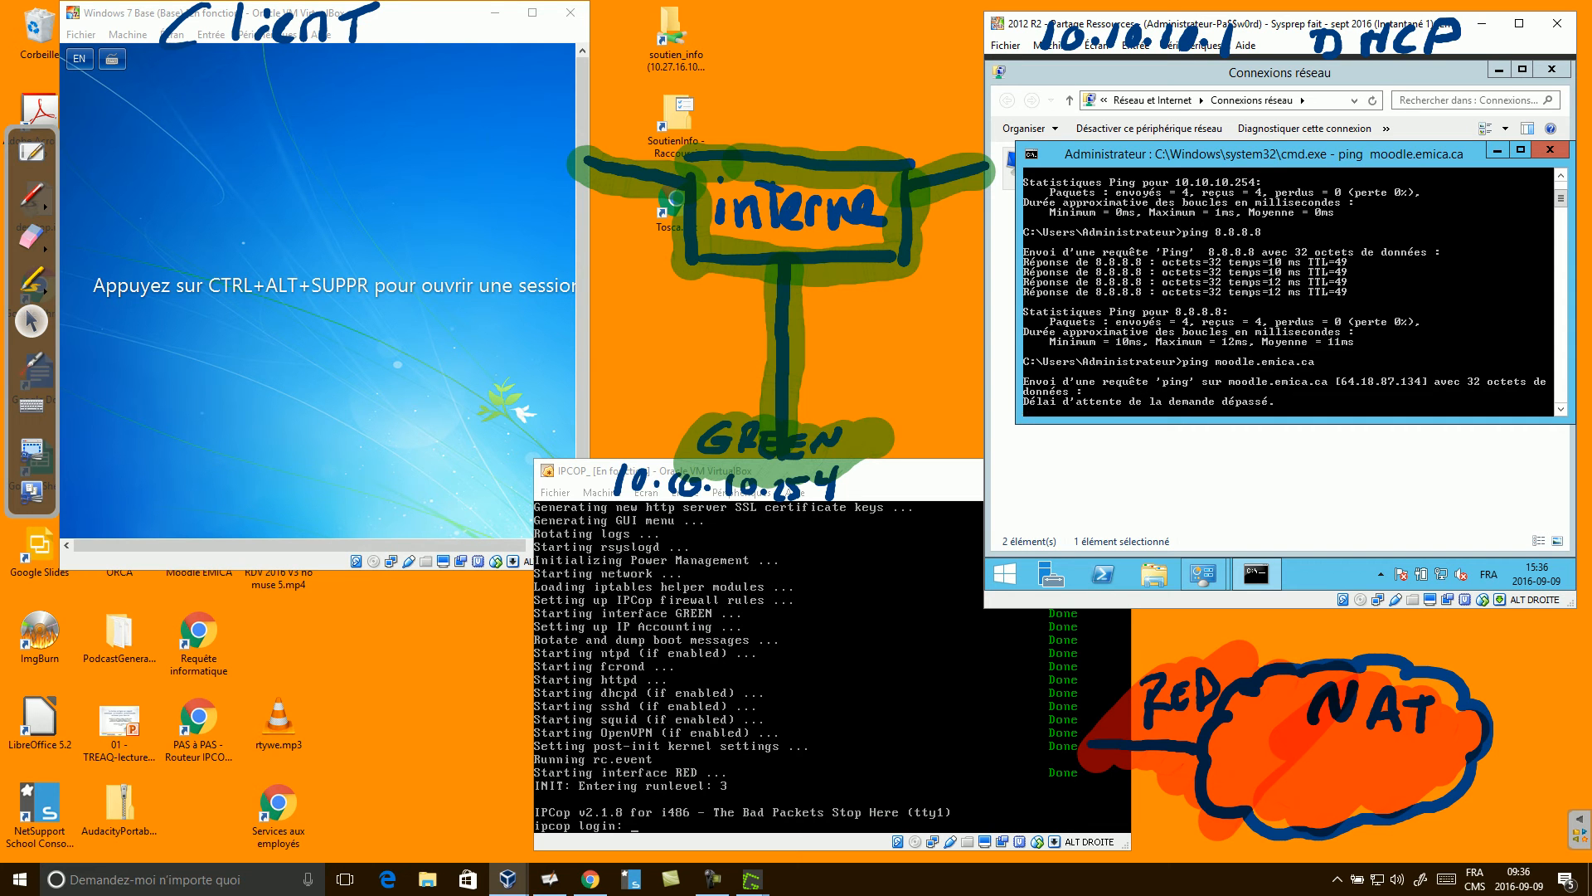
key(ctrl+c)
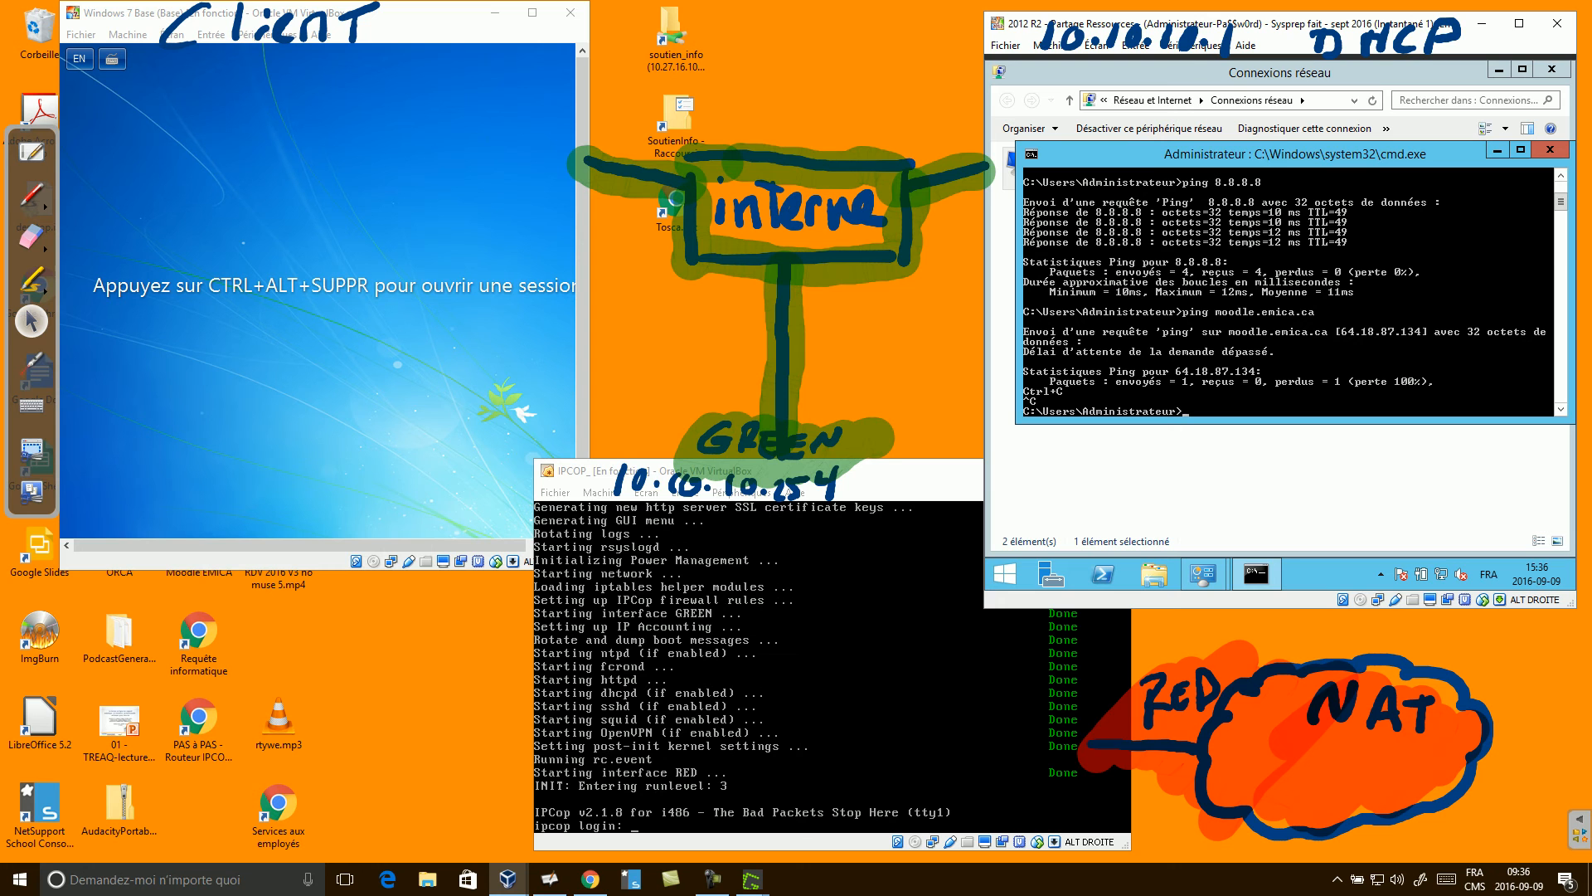
text(ping yahooécom)
key(BackSpace)
key(BackSpace)
key(BackSpace)
key(BackSpace)
text(.com)
key(Return)
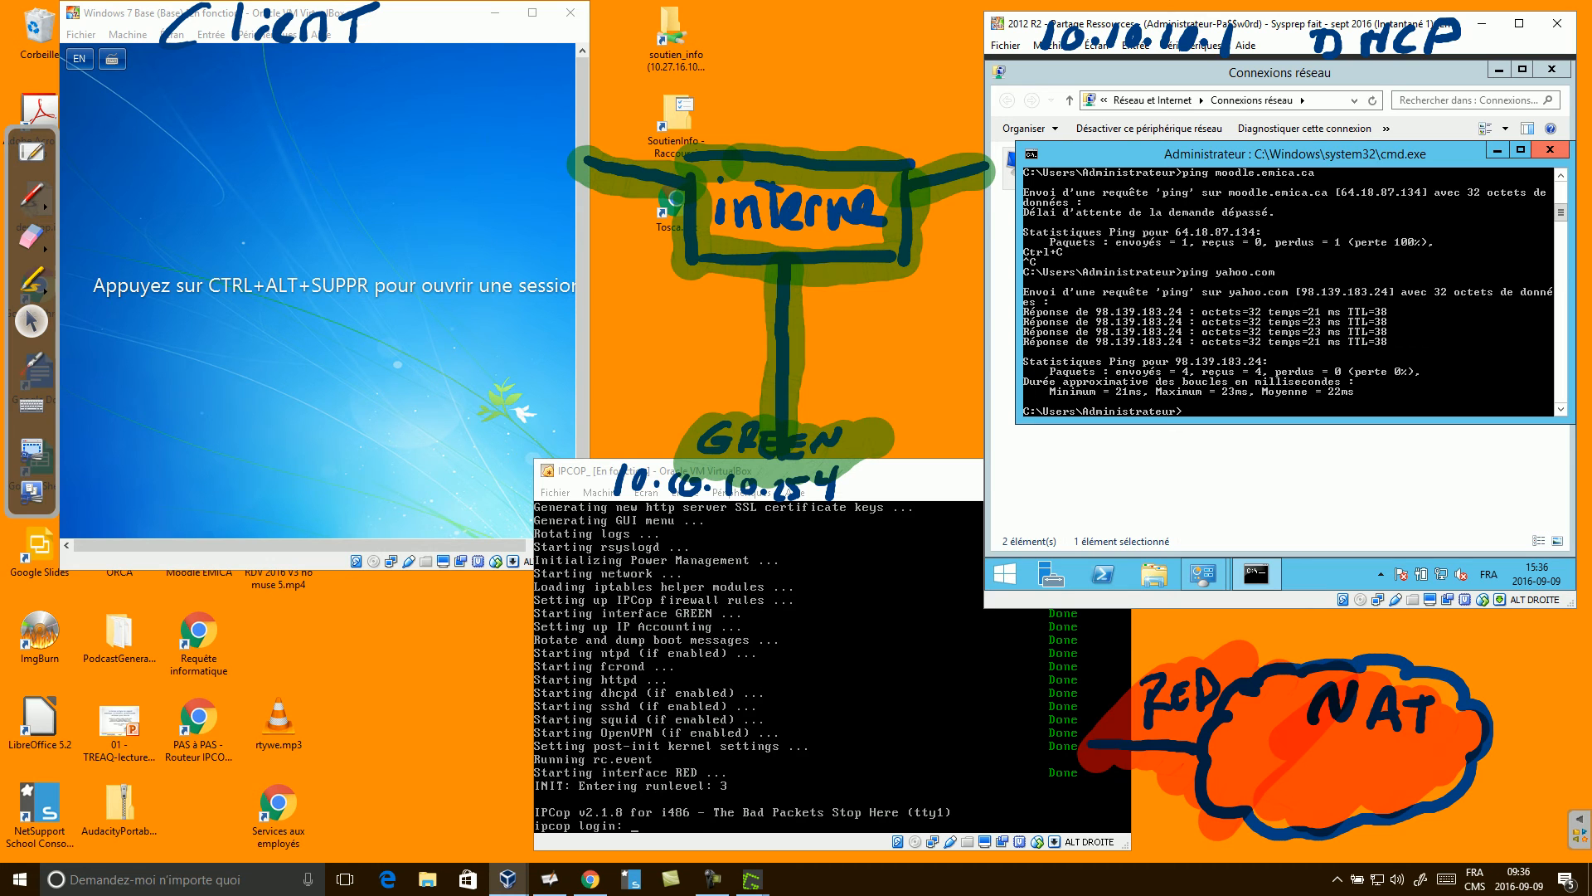
Close the server console, log into the Windows 7 client with its password, and postpone activation.
click(1549, 151)
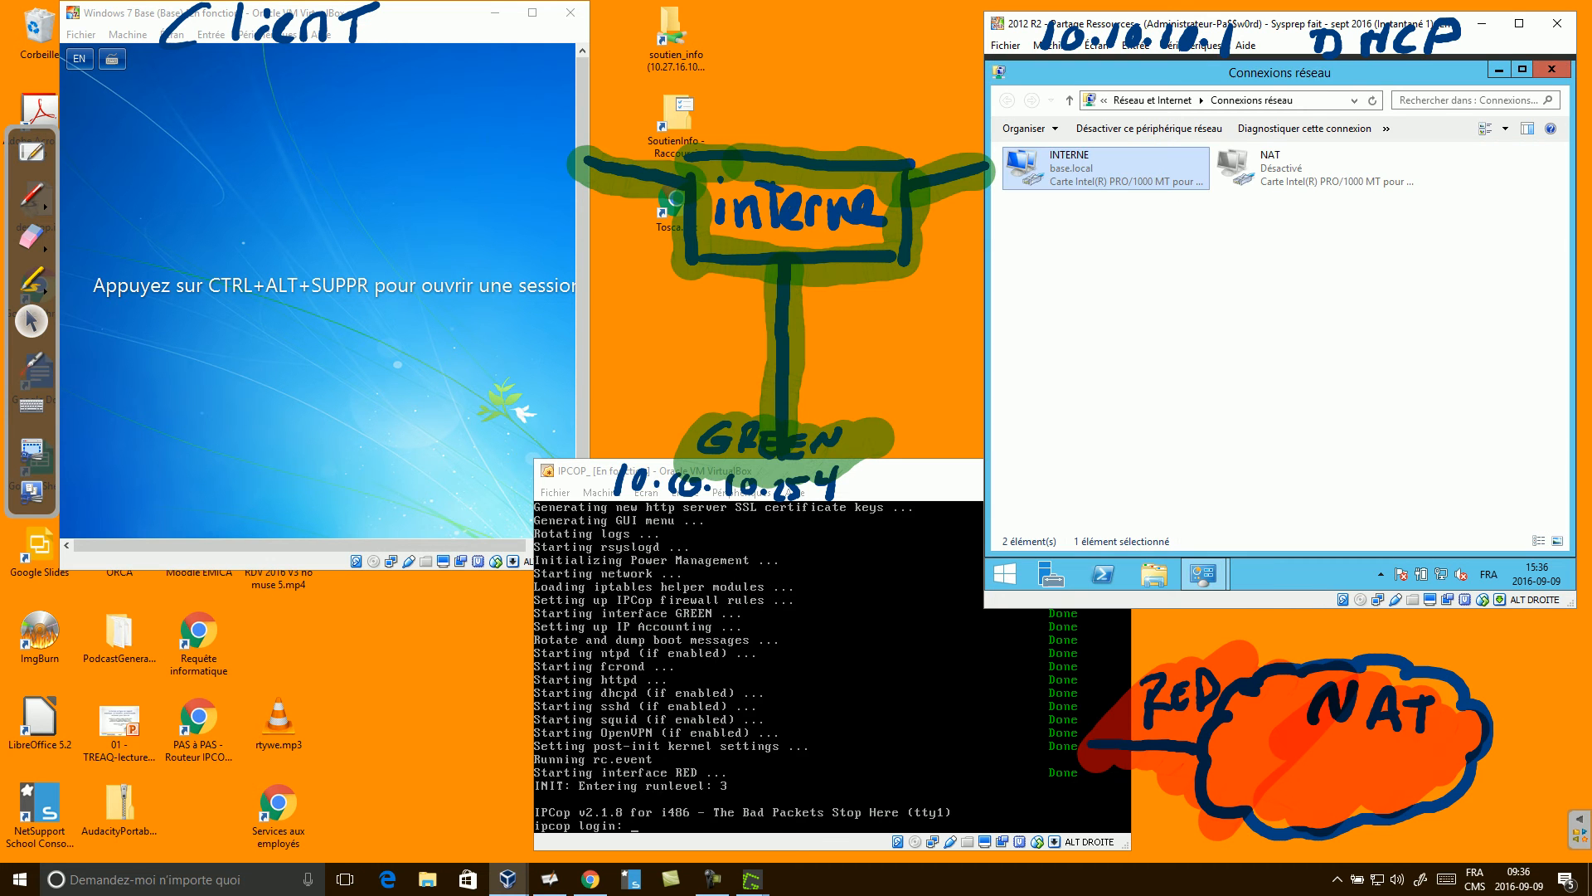
click(332, 290)
key(ctrl+alt+Delete)
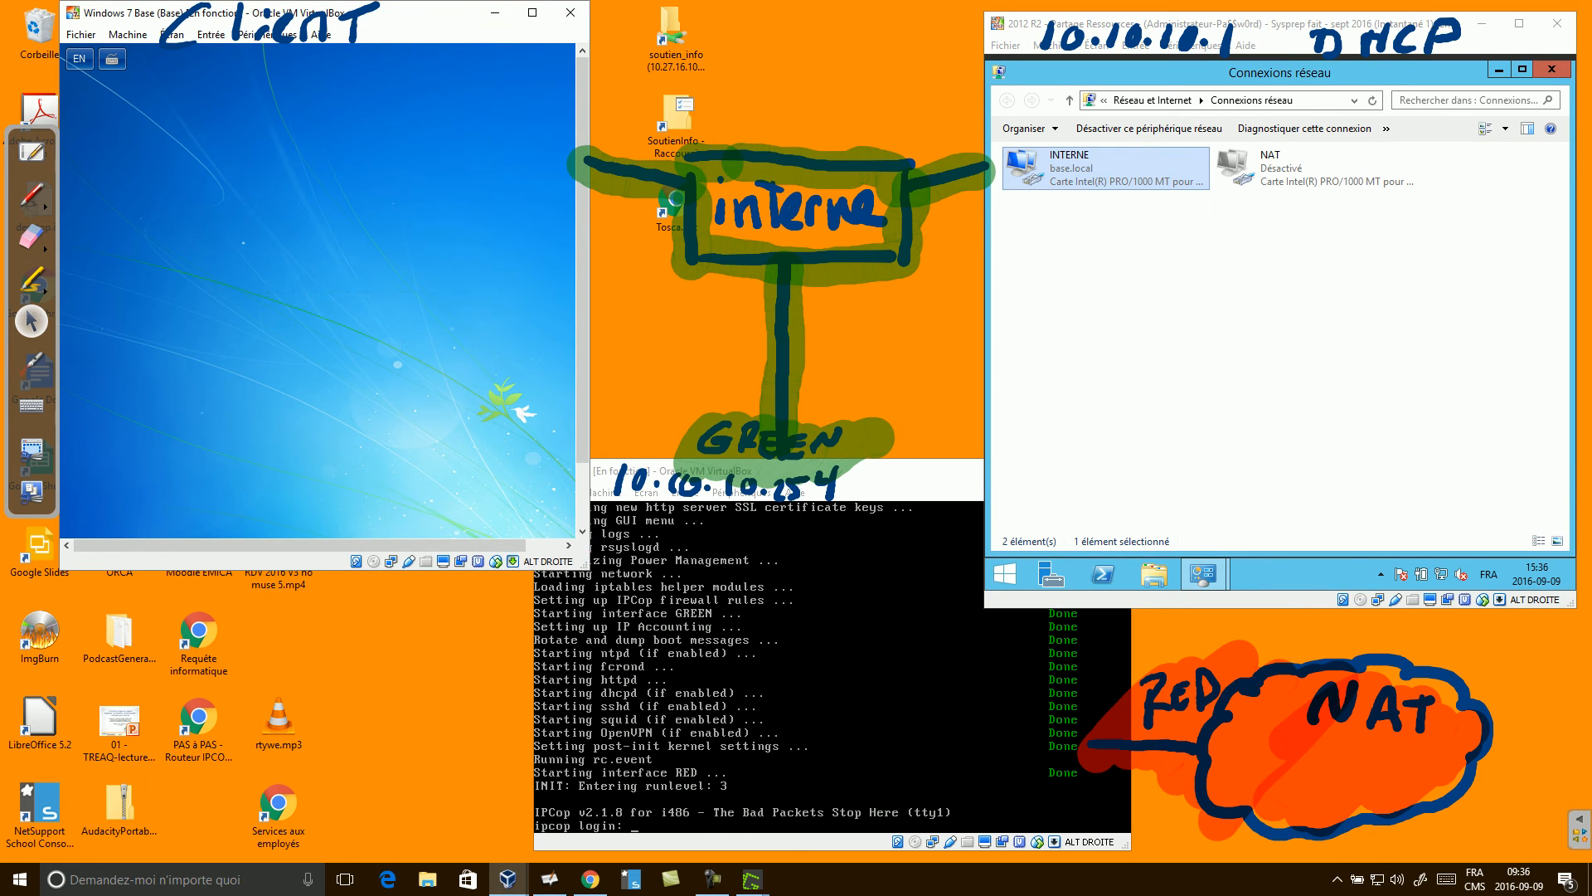
text(Pa$$w0rd)
key(Return)
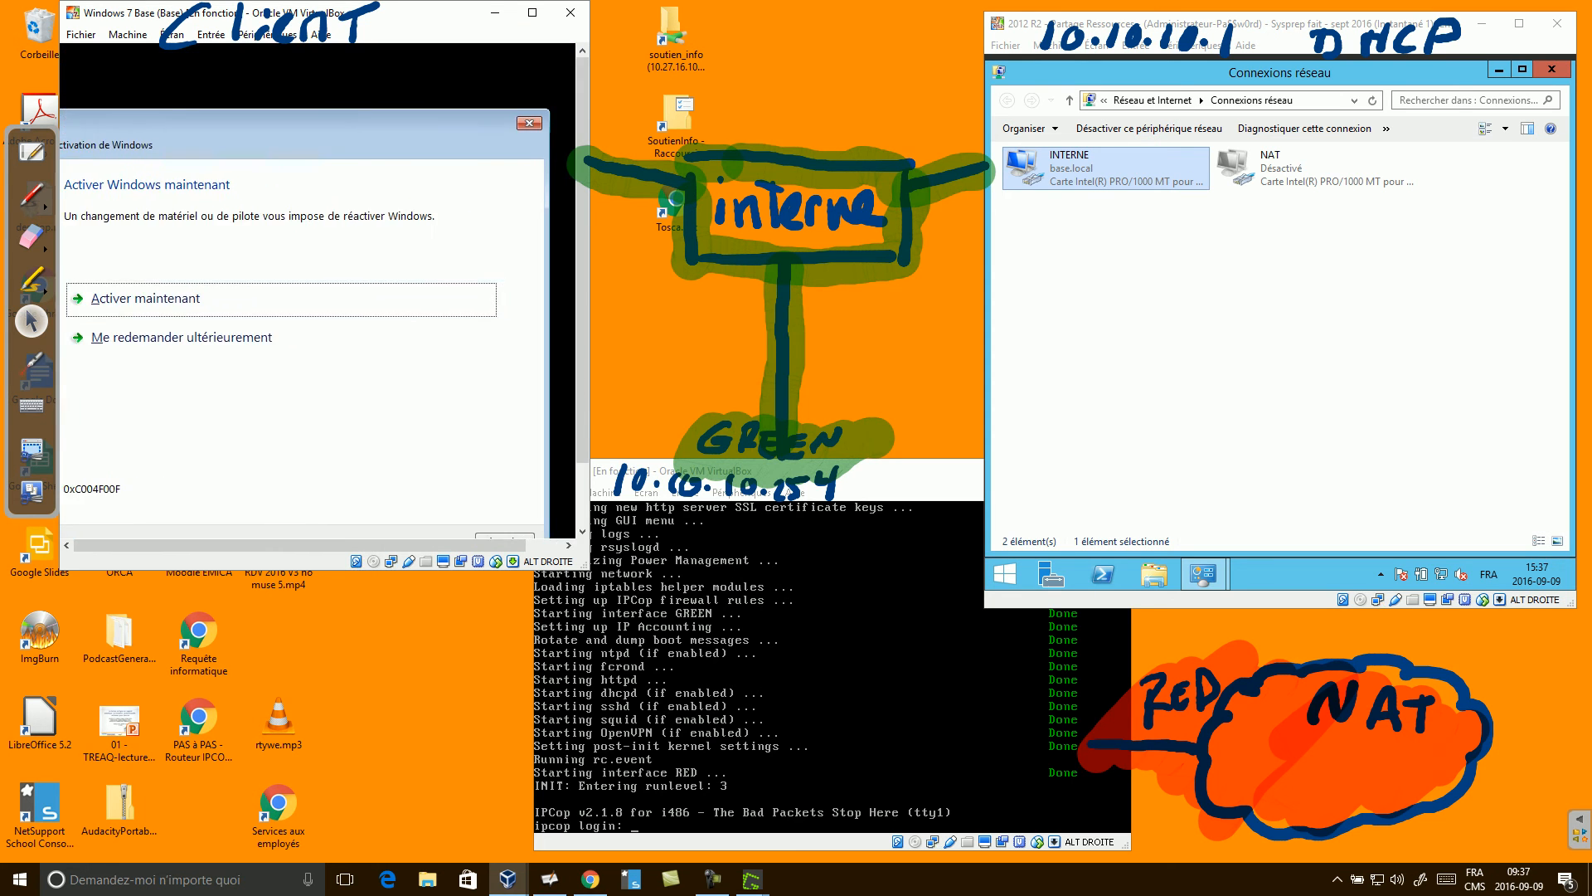
click(194, 335)
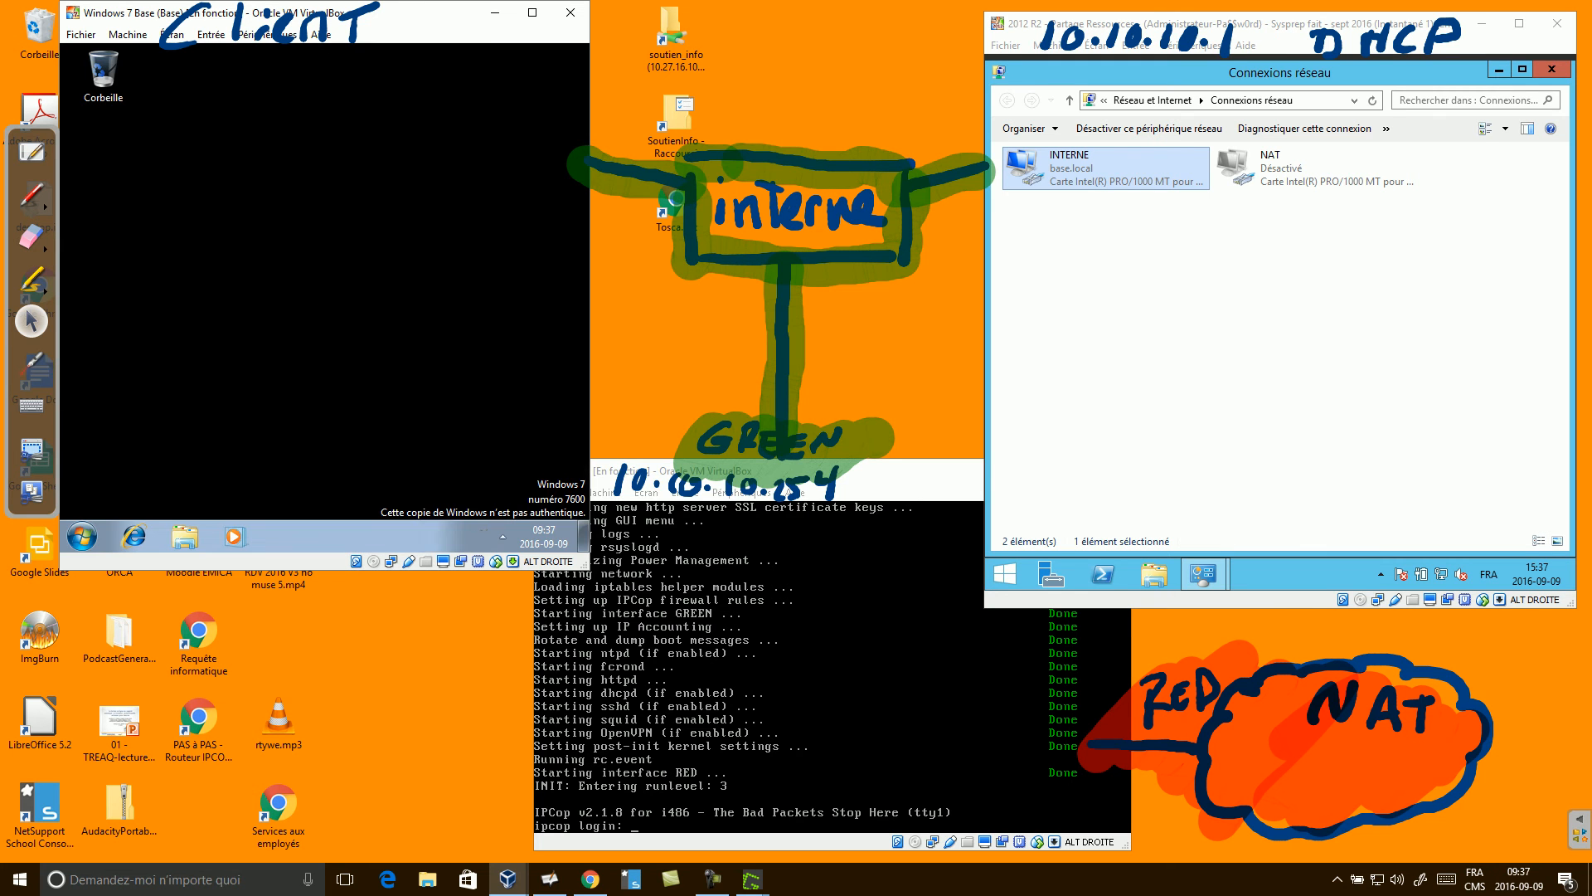
Open cmd on the client and run ipconfig /release then ipconfig /renew.
click(81, 537)
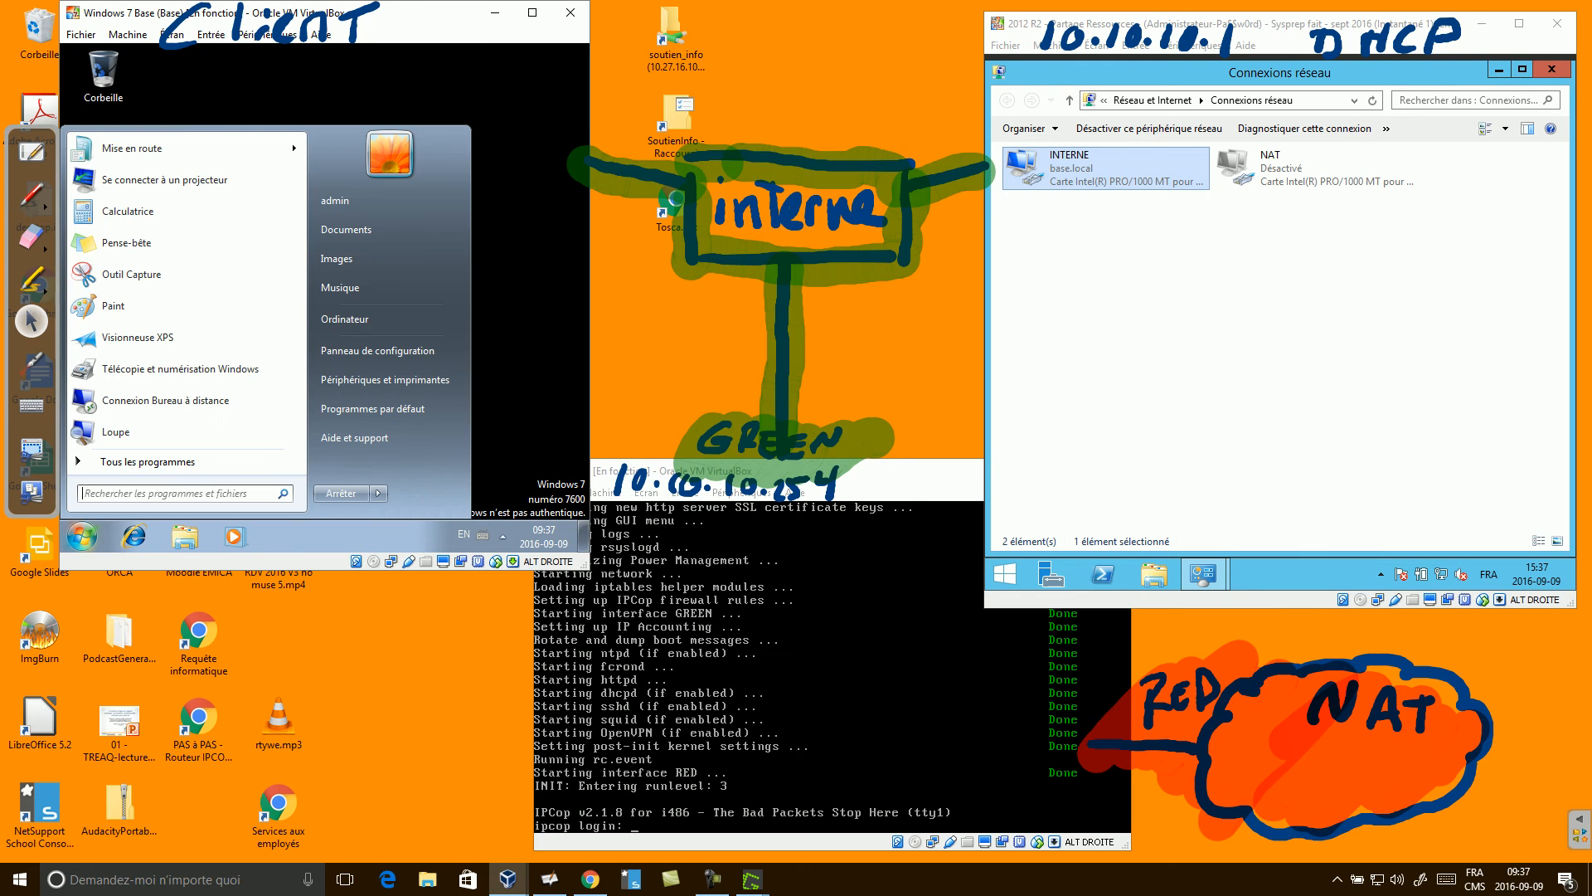
text(cmd)
key(Return)
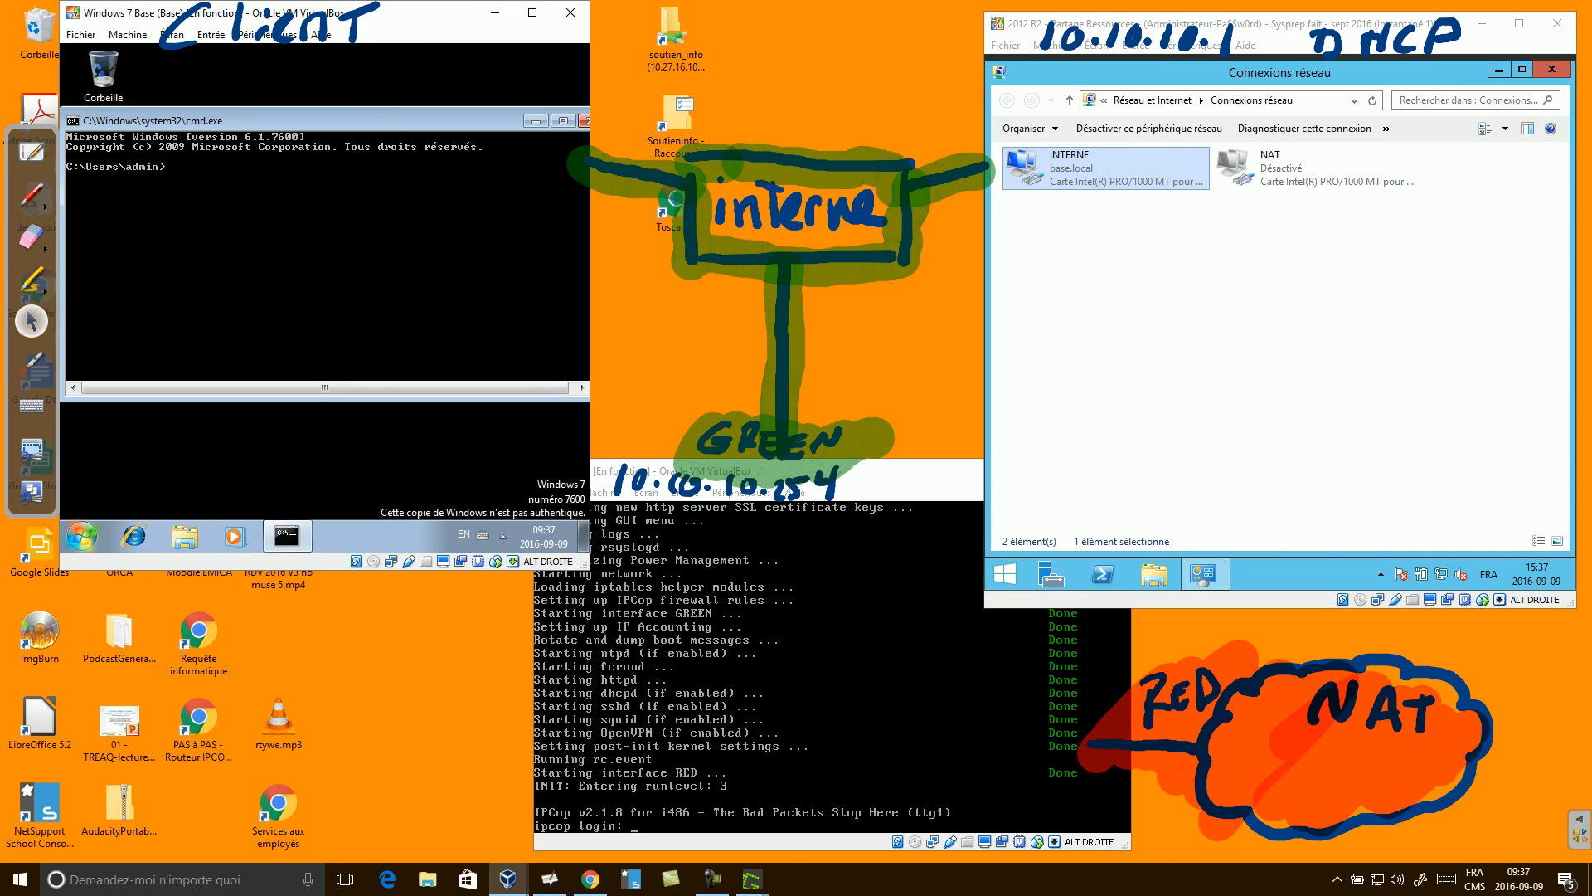
text(ipconfi)
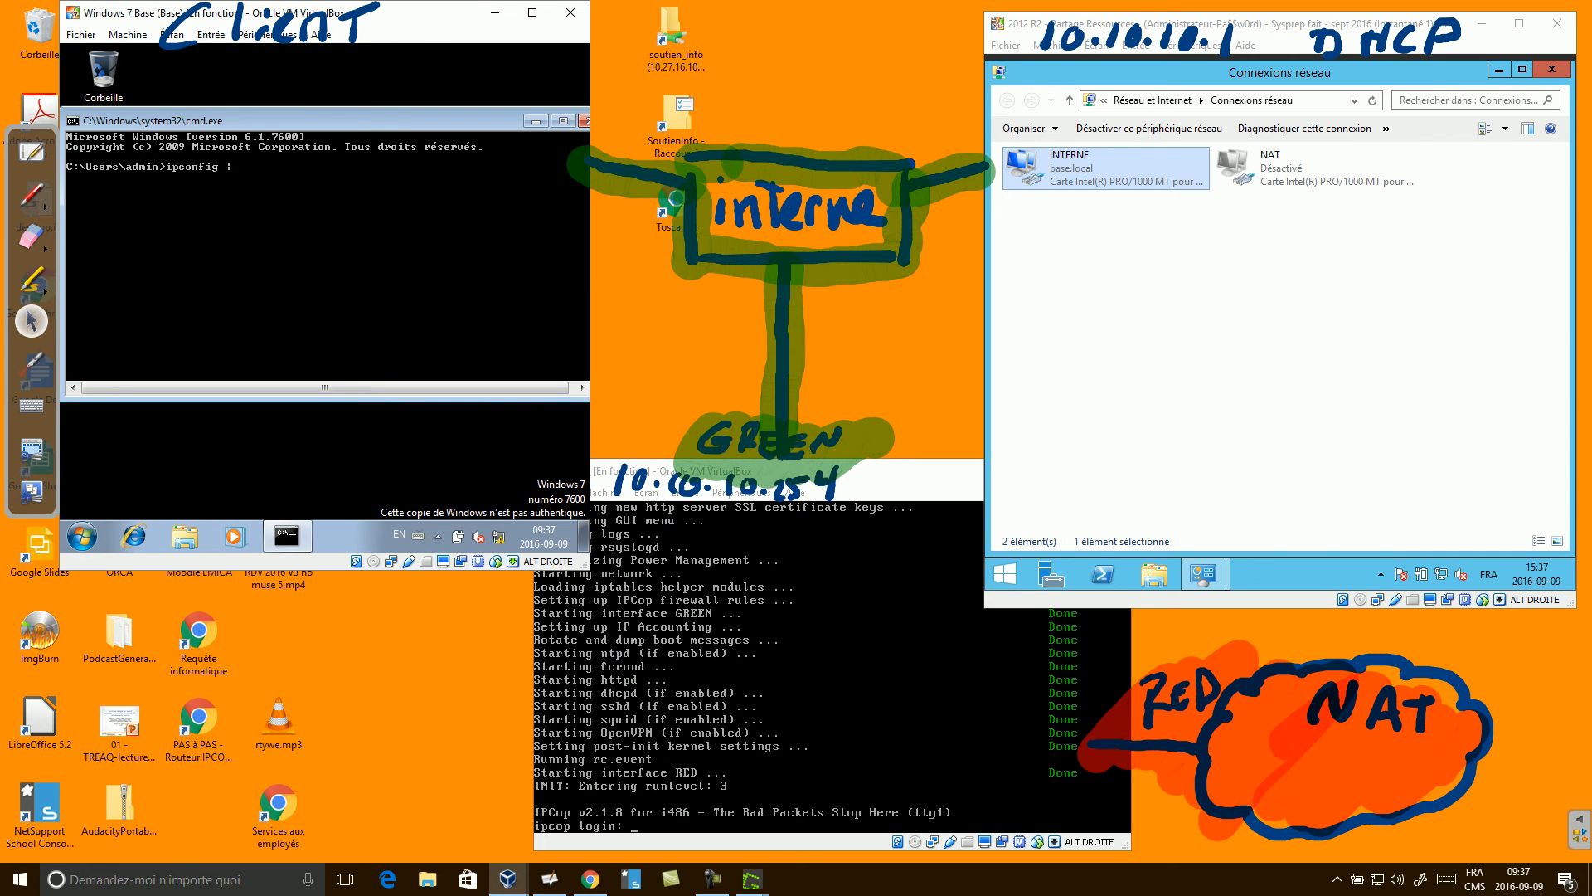
text(g /release)
key(Return)
text(ipconfig /renew)
key(Return)
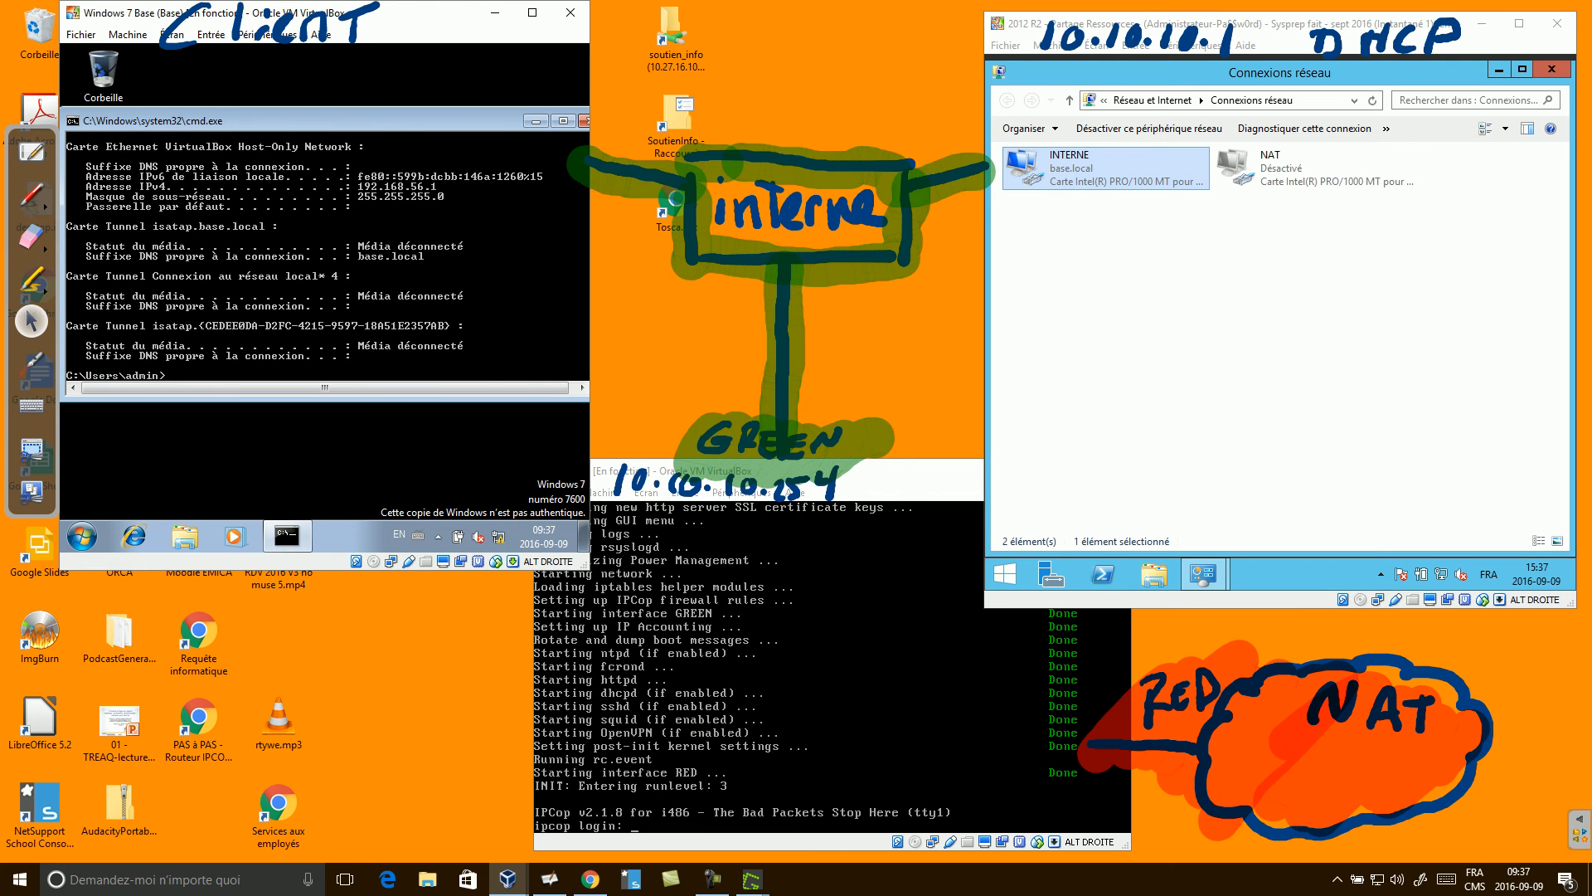
Magnify and outline the INTERNE adapter's 10.10.10.21 address and 10.10.10.254 gateway, then minimize cmd.
scroll(304, 256, up, 2)
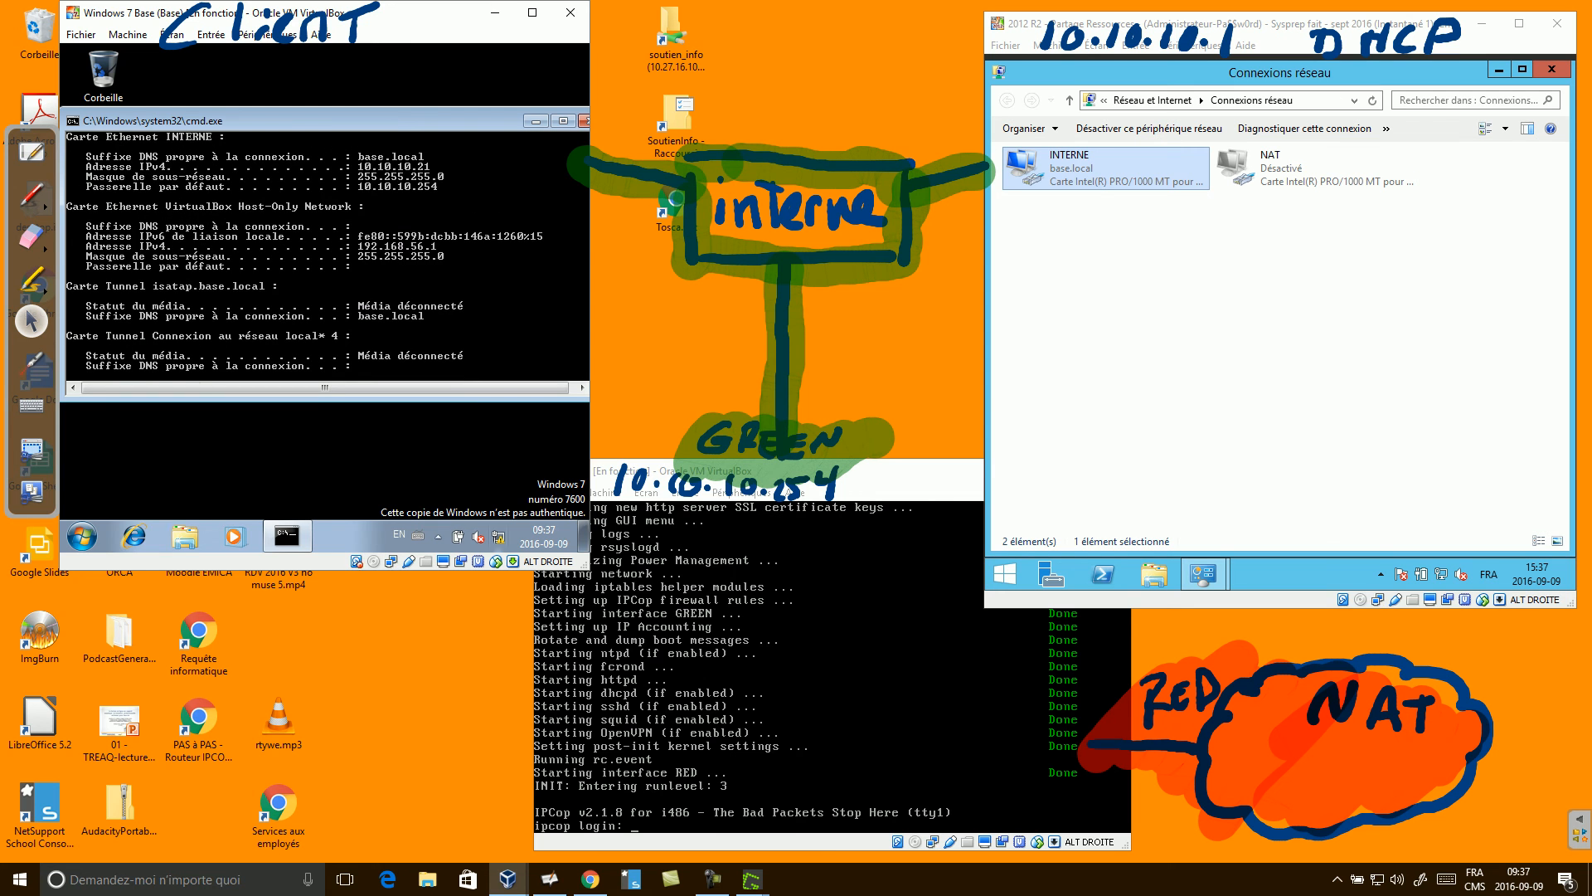
key(ctrl+1)
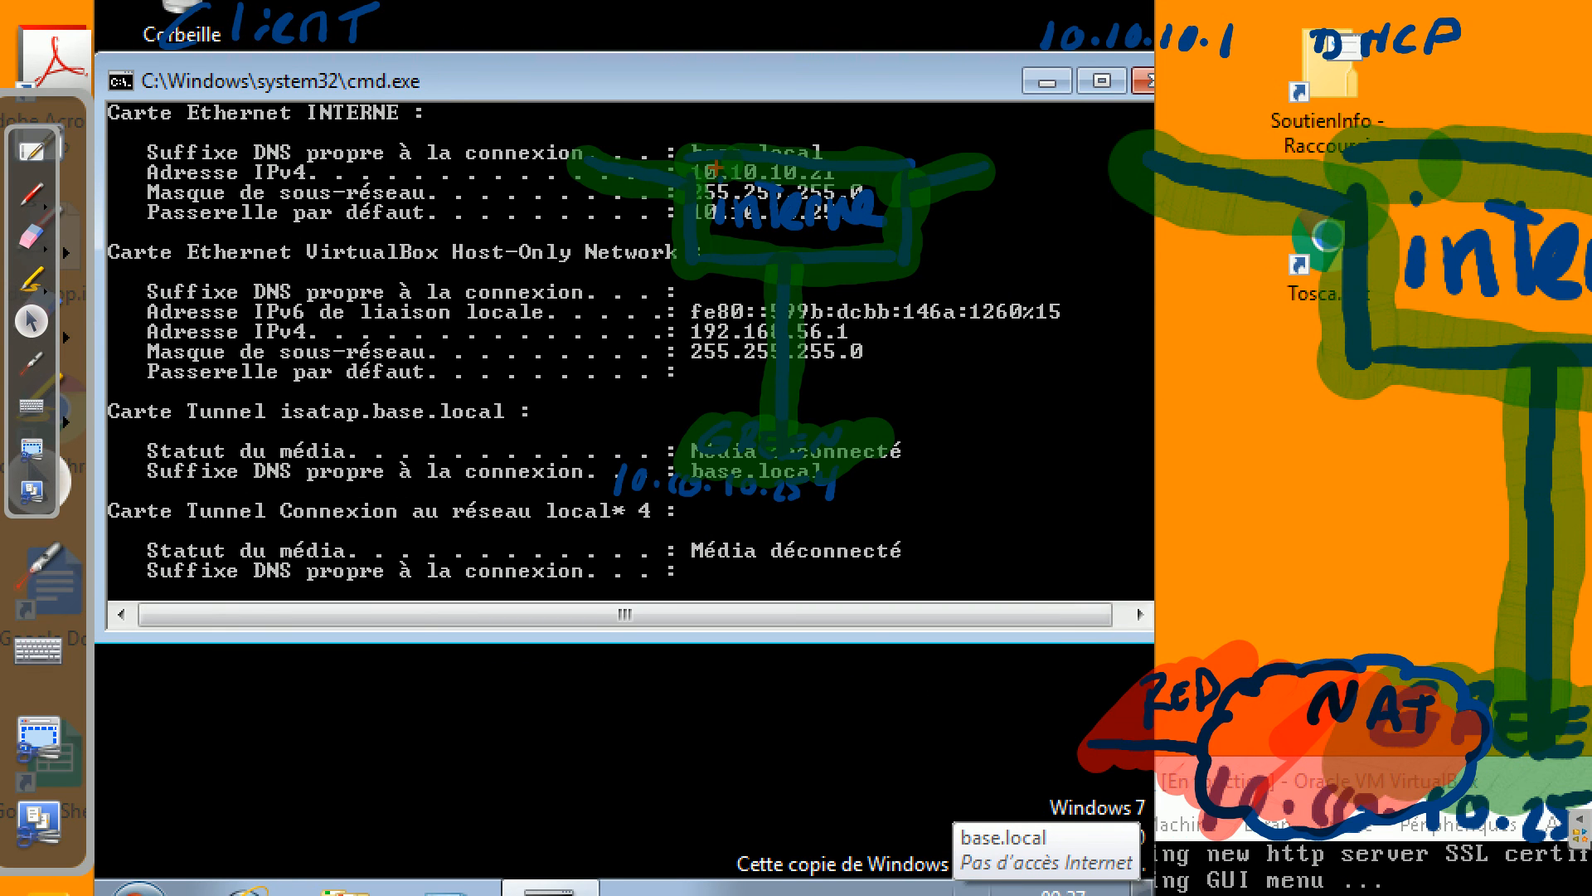
key(Escape)
drag(374, 120, 380, 167)
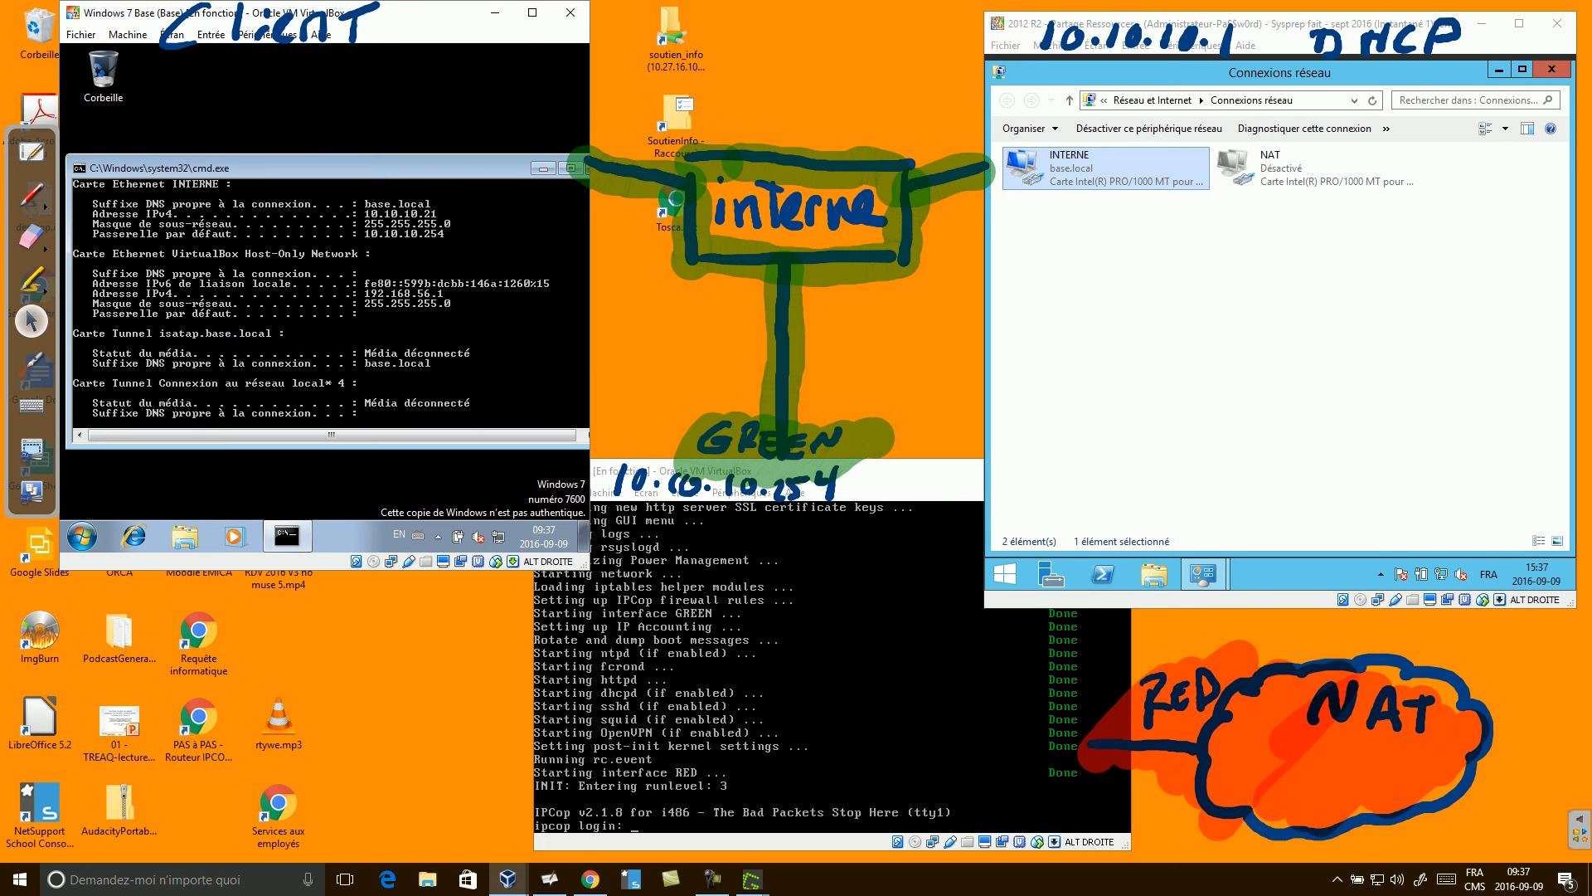
key(ctrl+2)
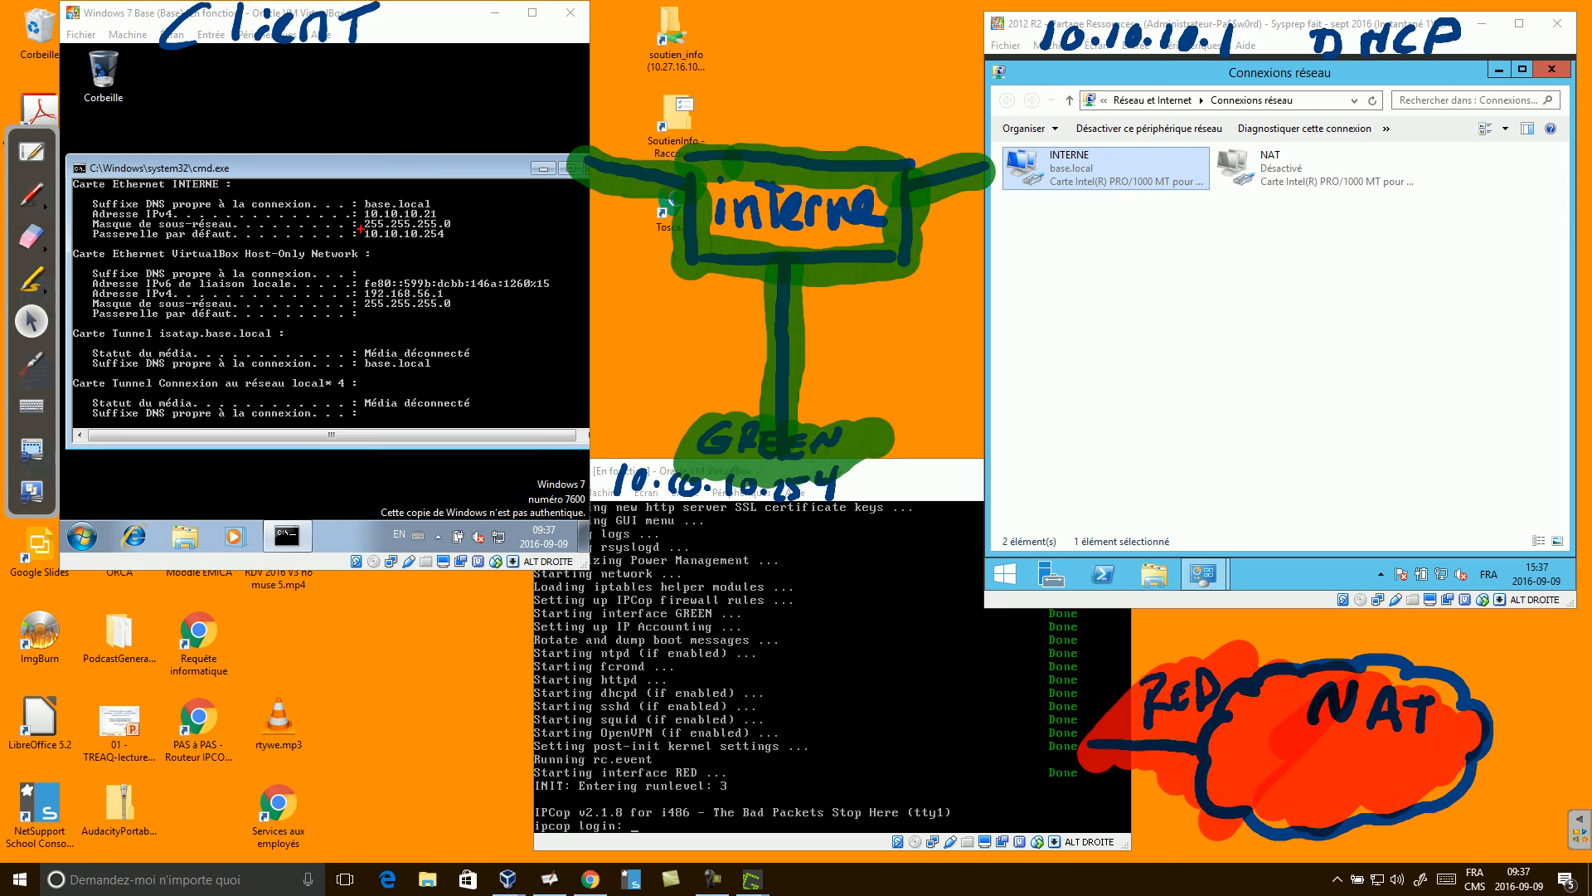
mouse_move(72, 173)
mouse_down()
mouse_move(489, 246)
mouse_move(462, 224)
mouse_up()
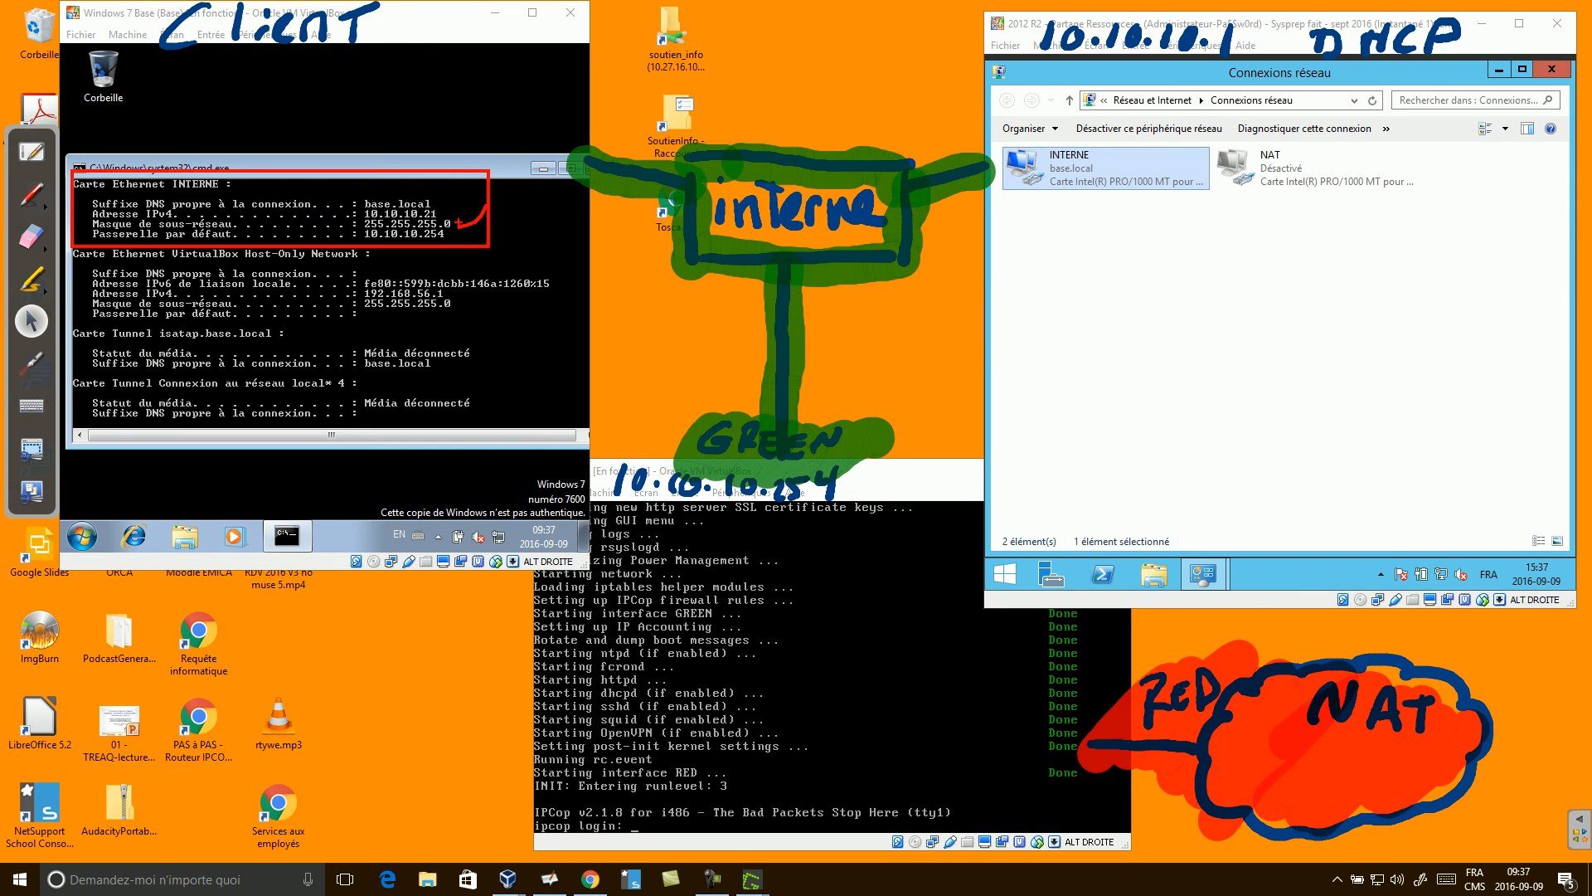
key(Escape)
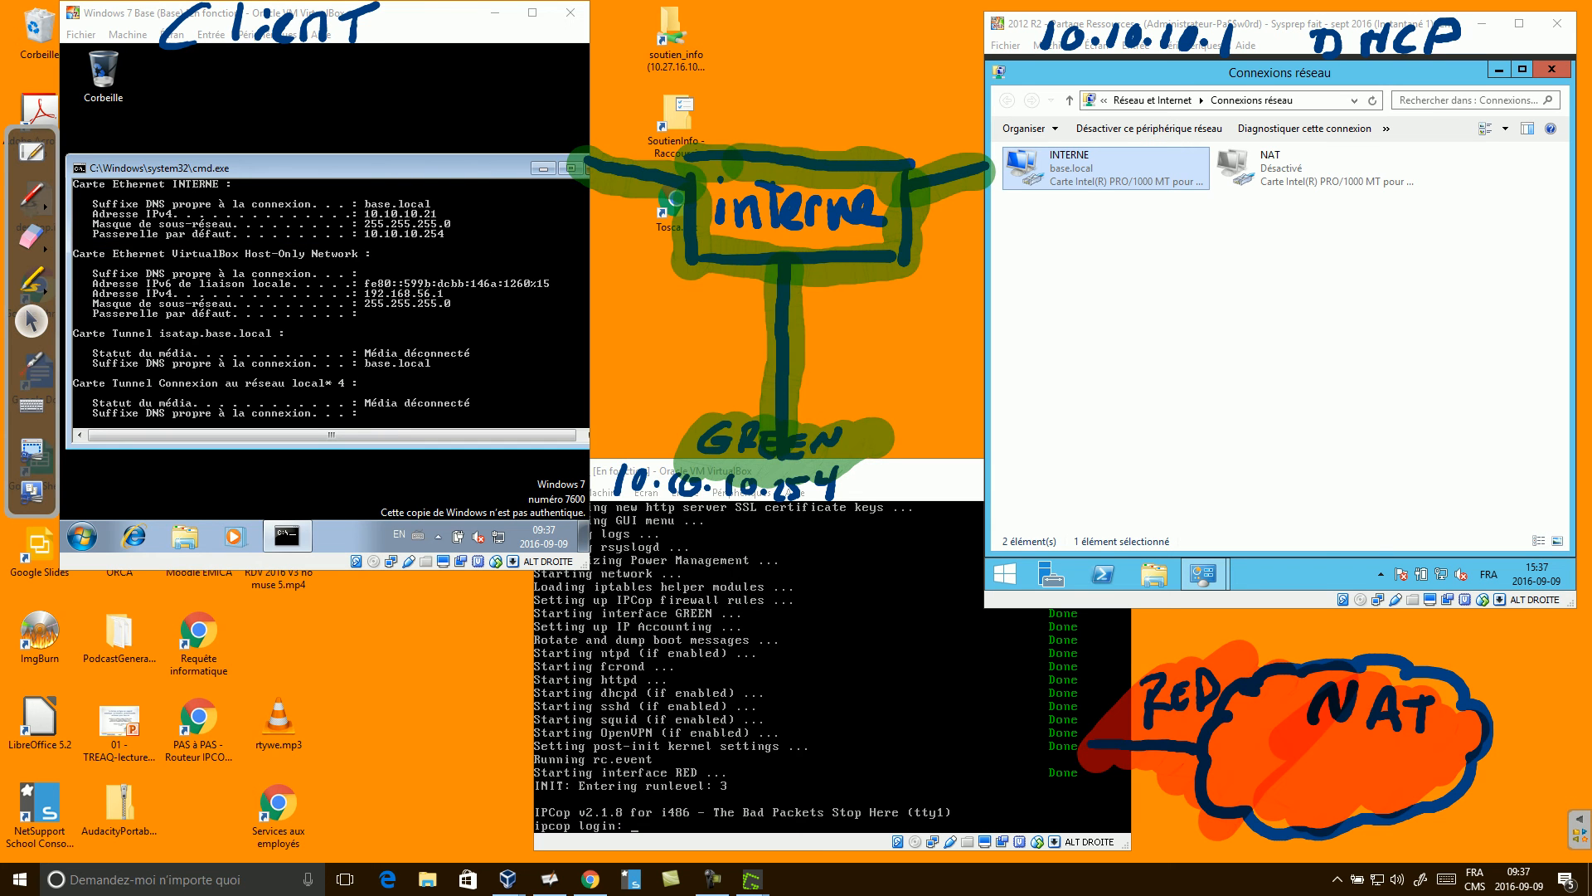
click(543, 168)
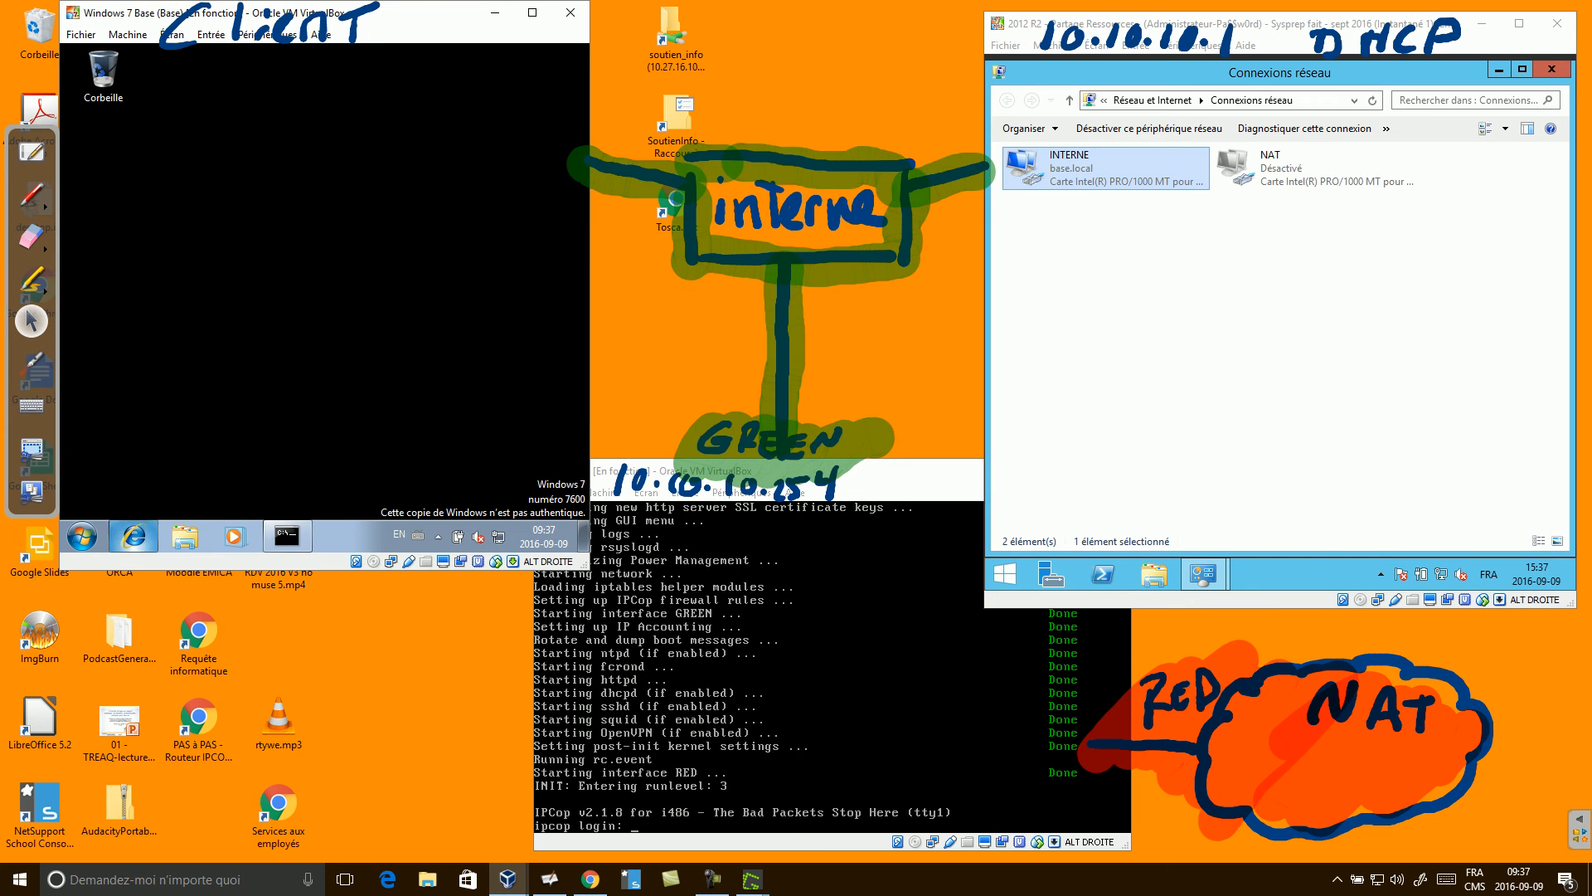
Open Internet Explorer, skip its welcome setup, and browse to google.ca then google.com.
click(134, 536)
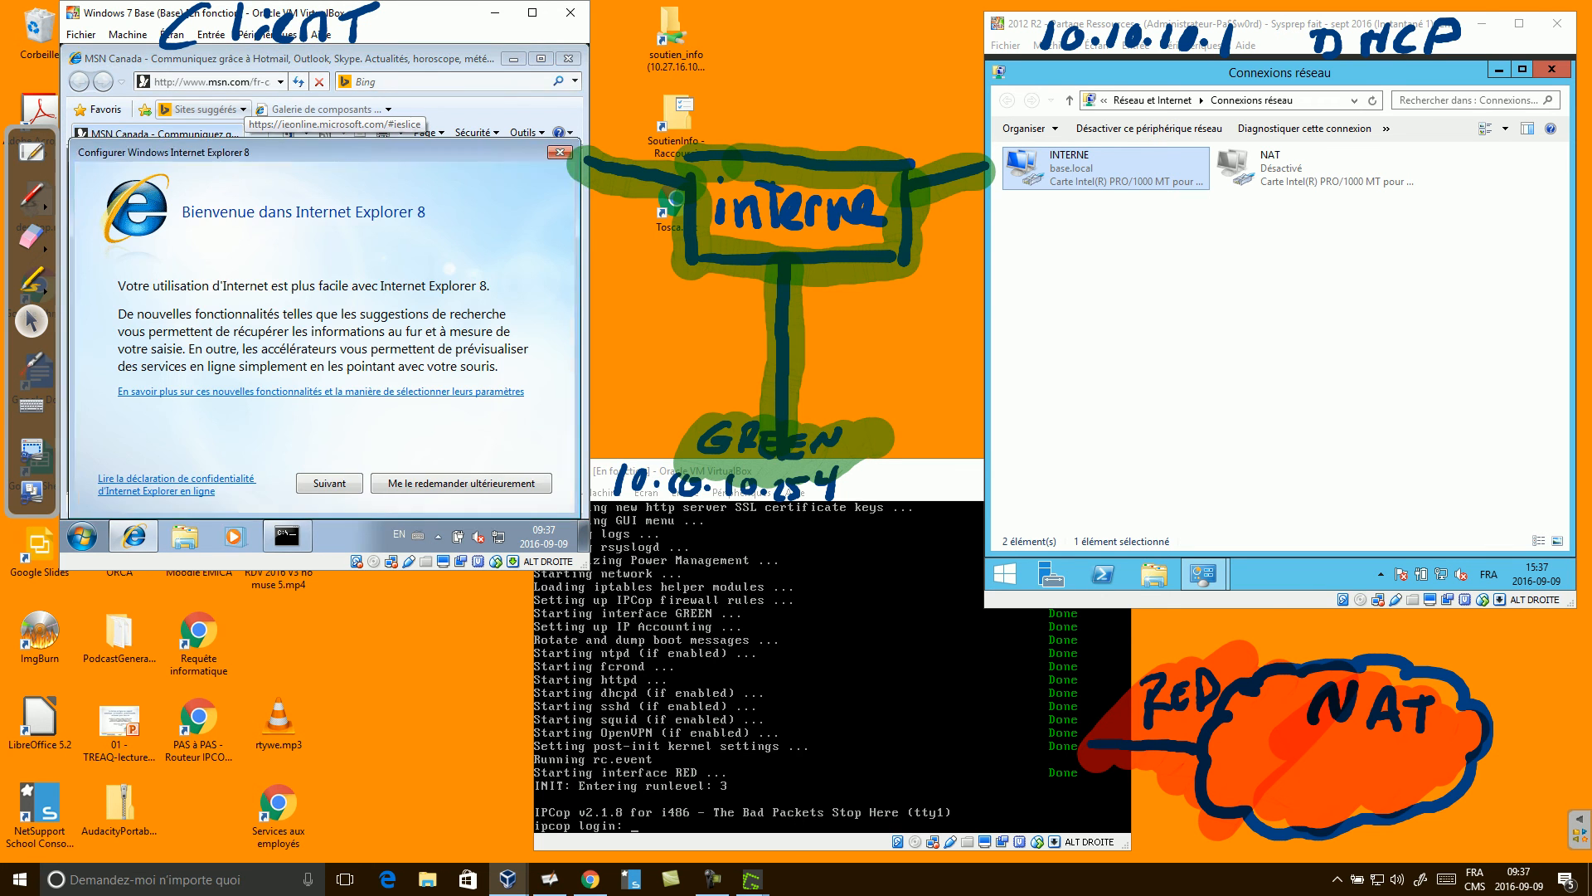
click(461, 483)
click(214, 83)
text(google.ca)
key(Return)
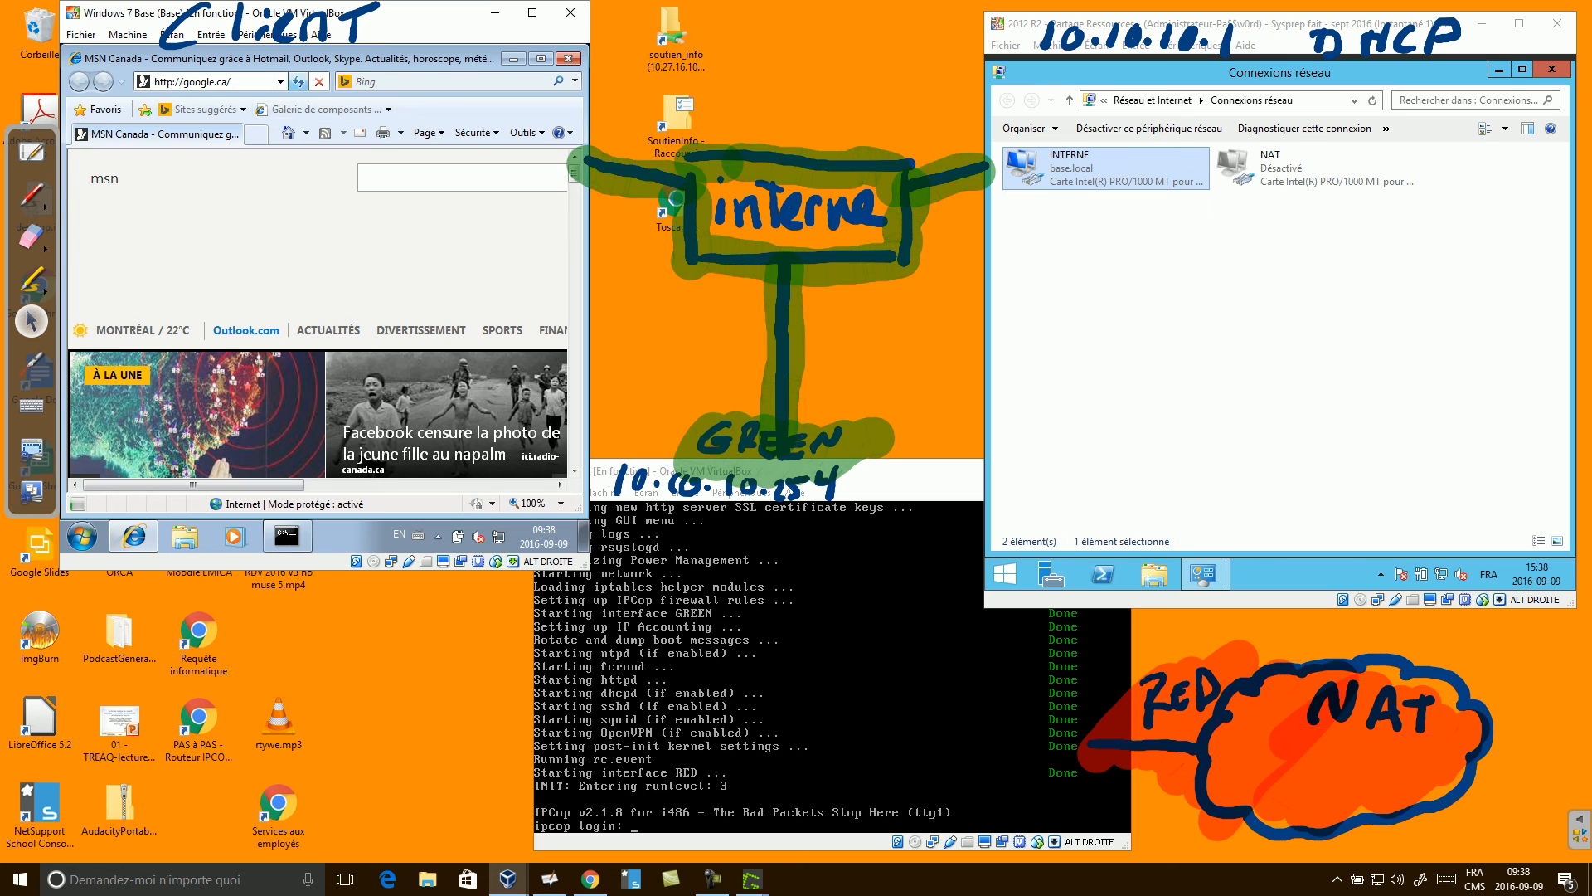
key(Return)
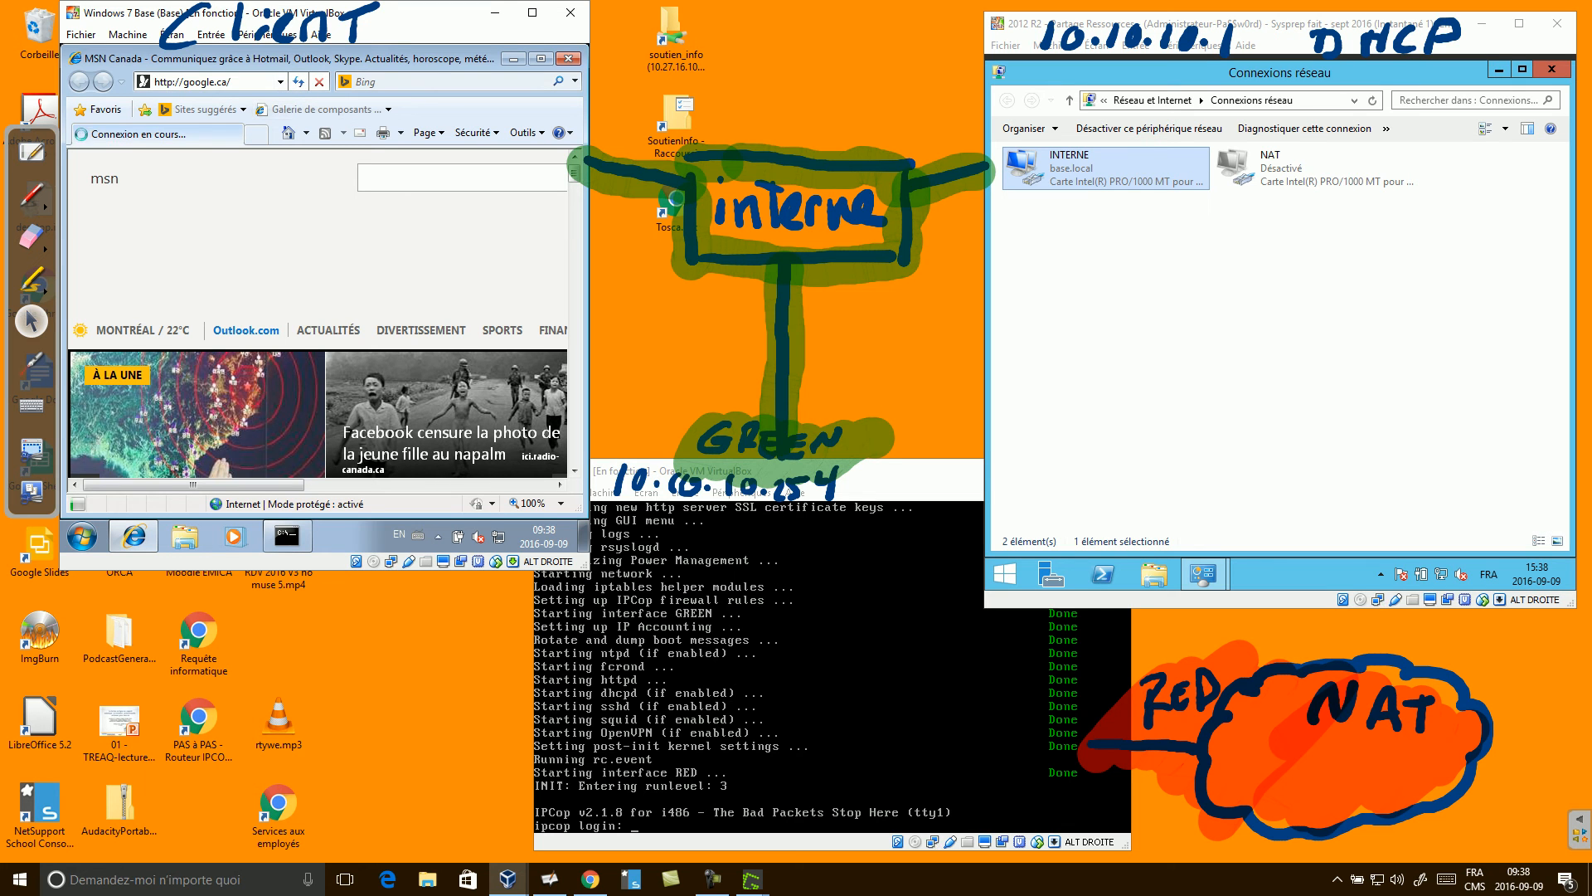
double_click(227, 82)
text(com/)
key(Return)
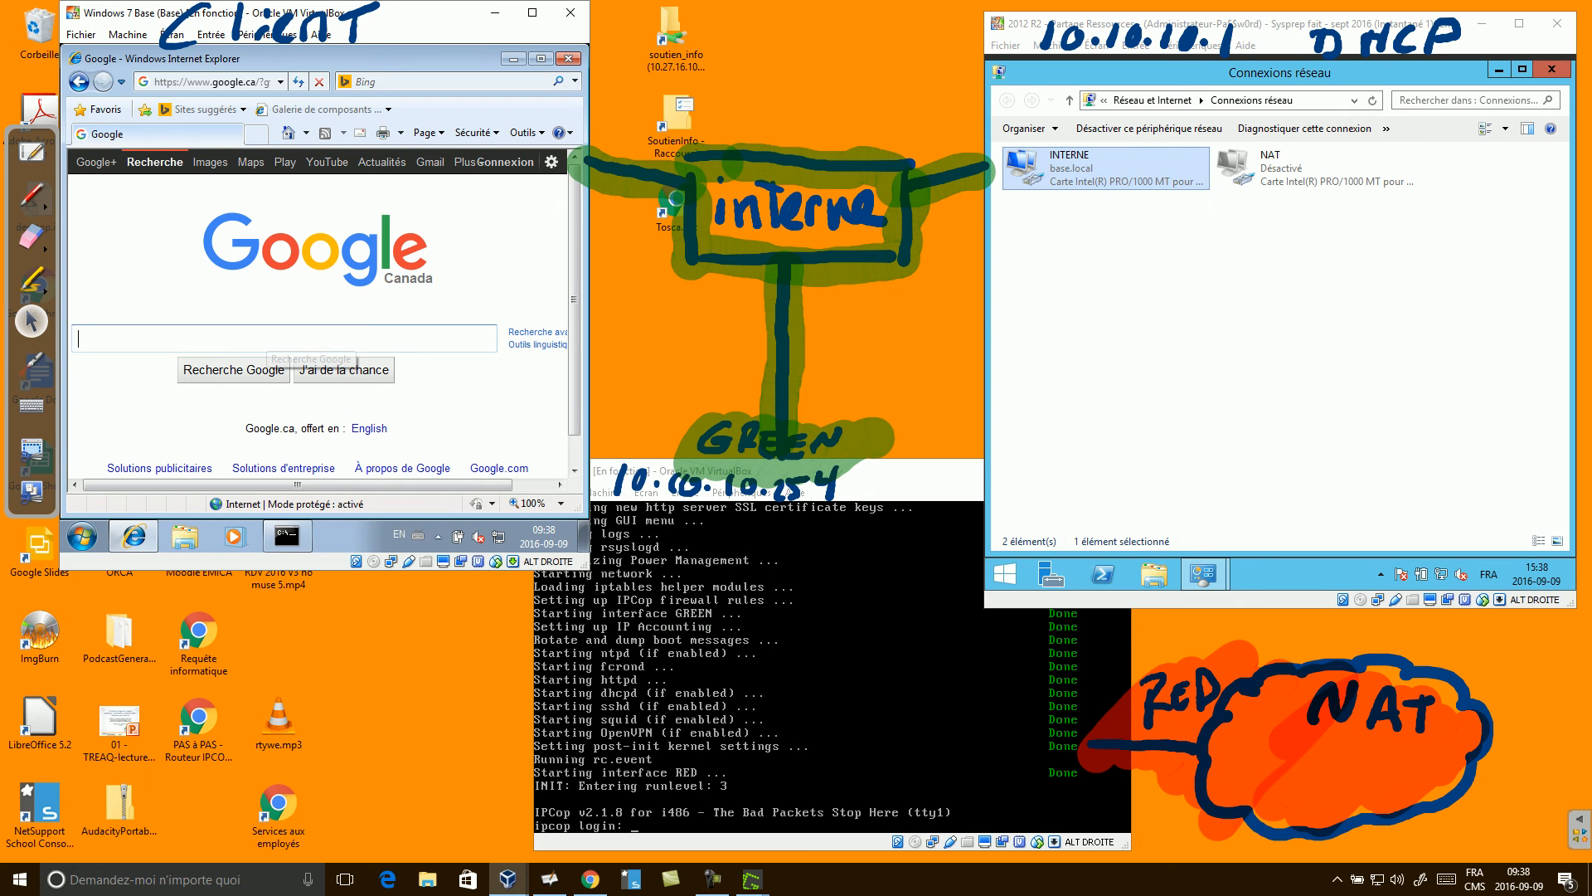
Search Google for chrome and open the Chrome download and install page.
text(chrome)
key(Return)
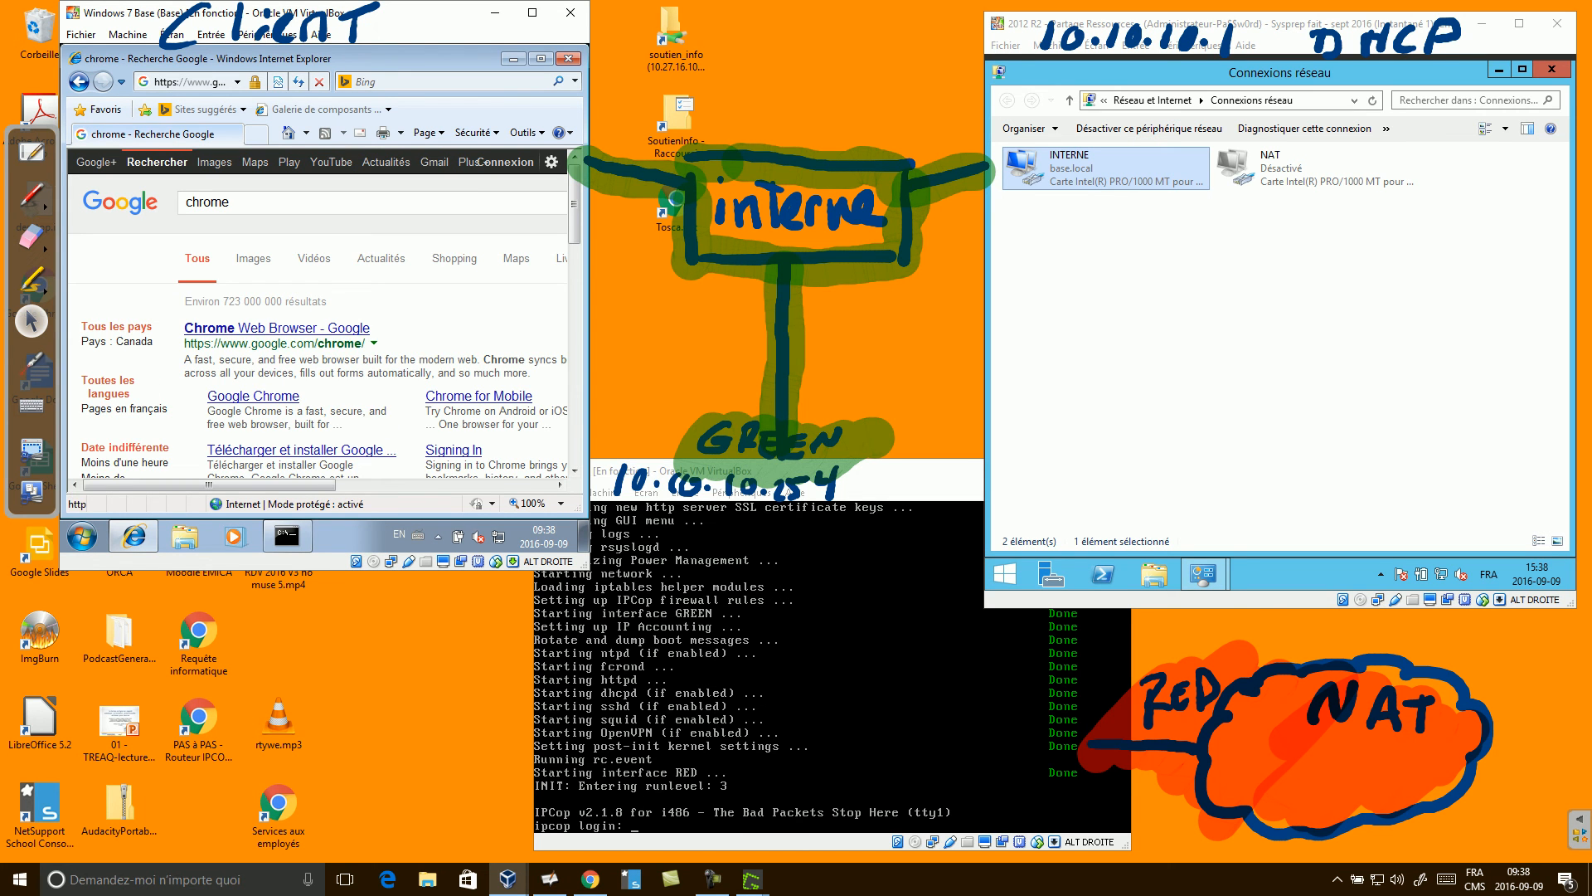
click(302, 450)
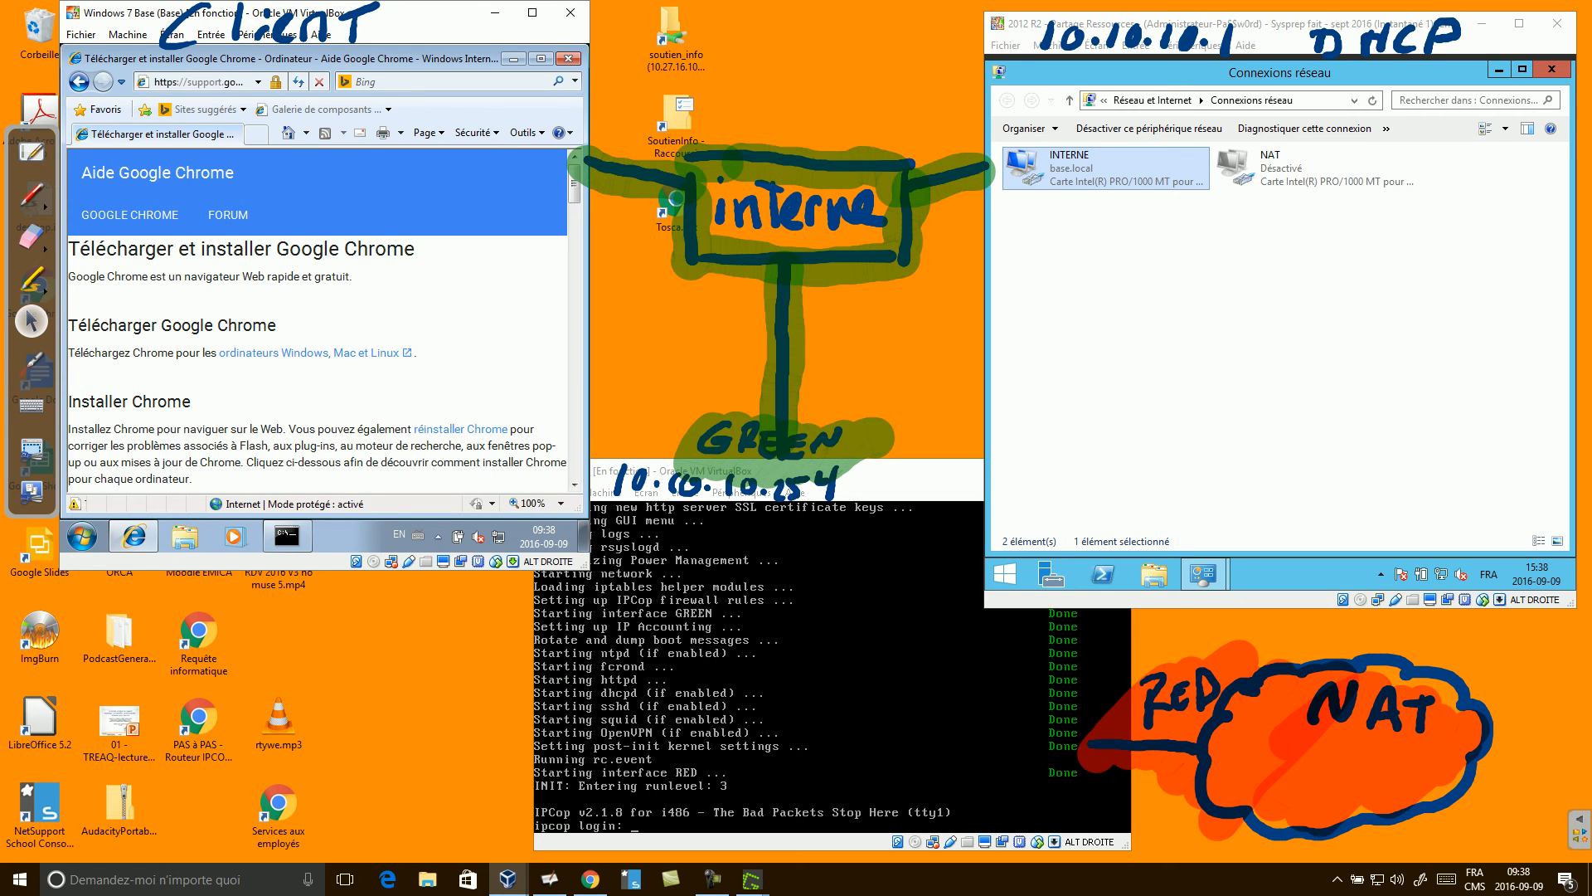
mouse_move(711, 879)
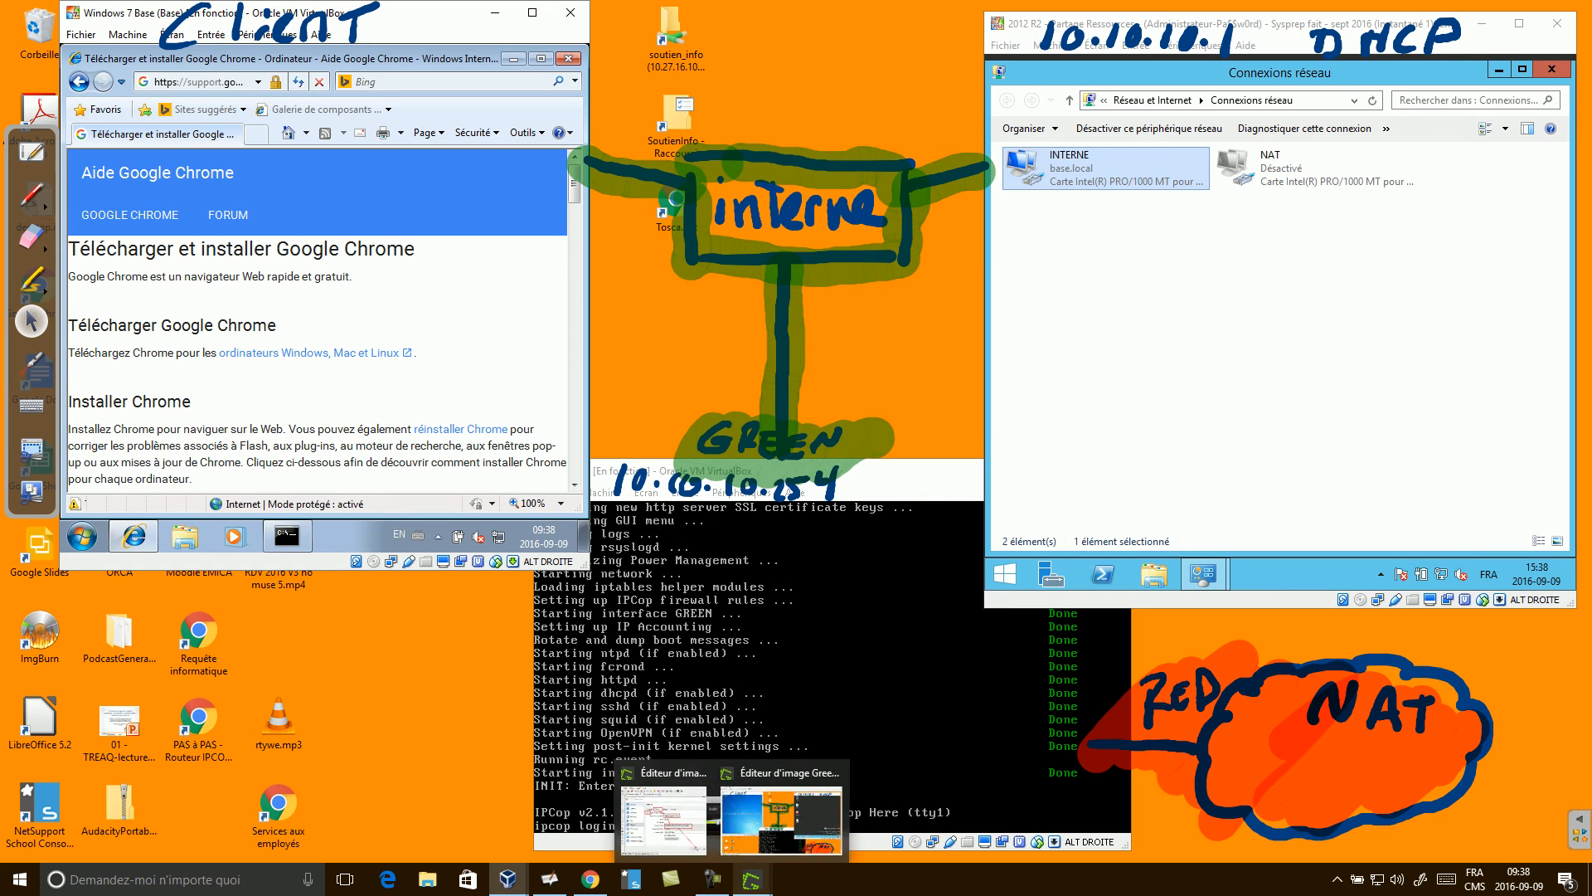
click(712, 880)
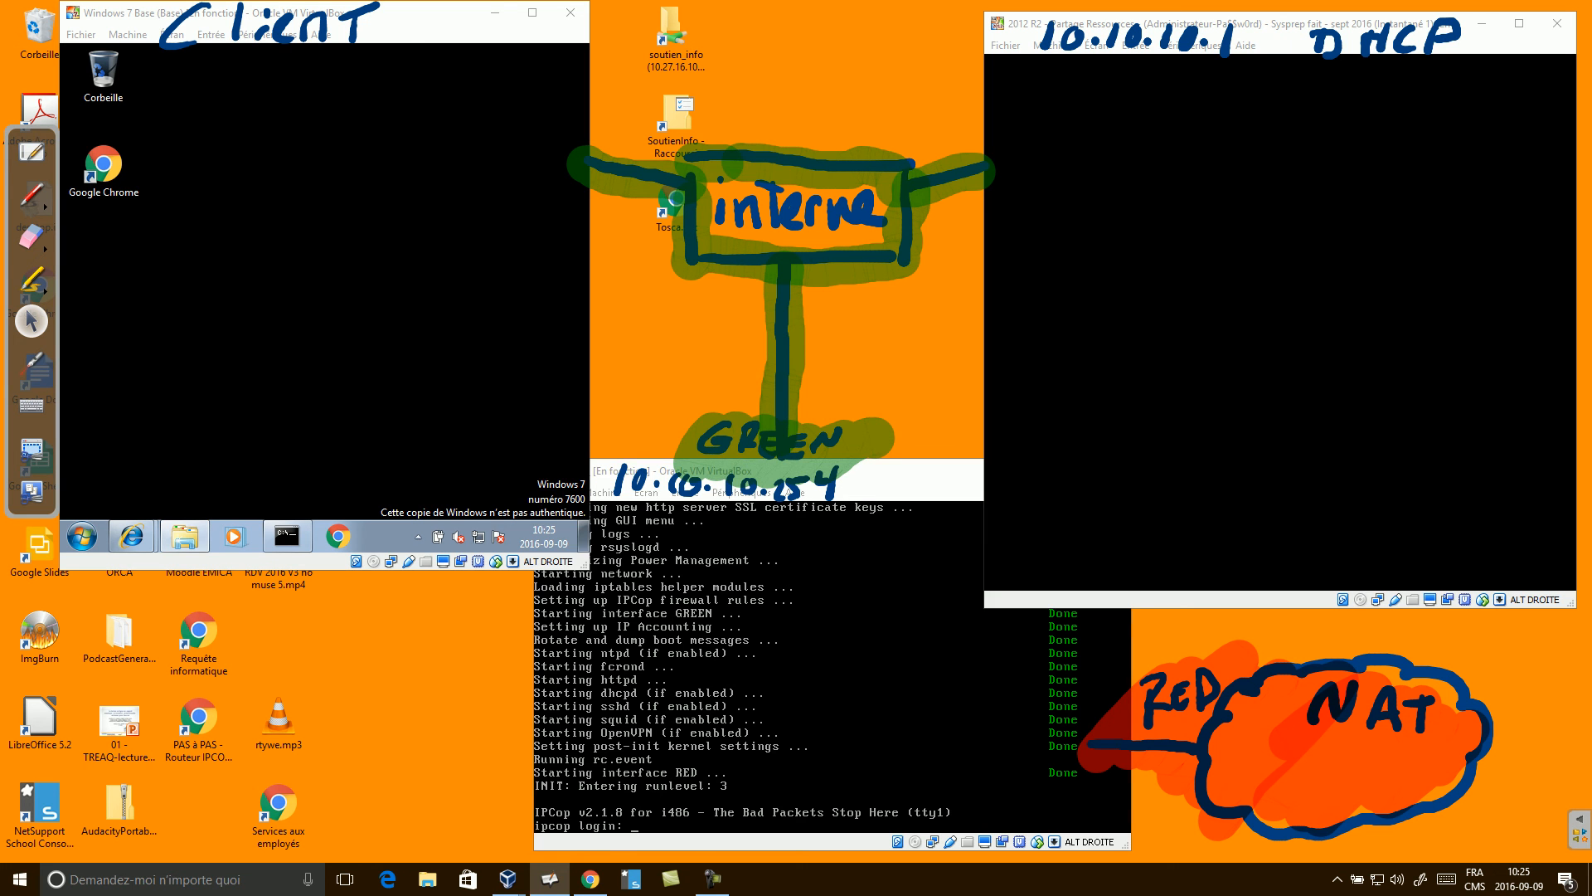
Launch Google Chrome from the Windows 7 client's desktop.
click(832, 670)
click(103, 166)
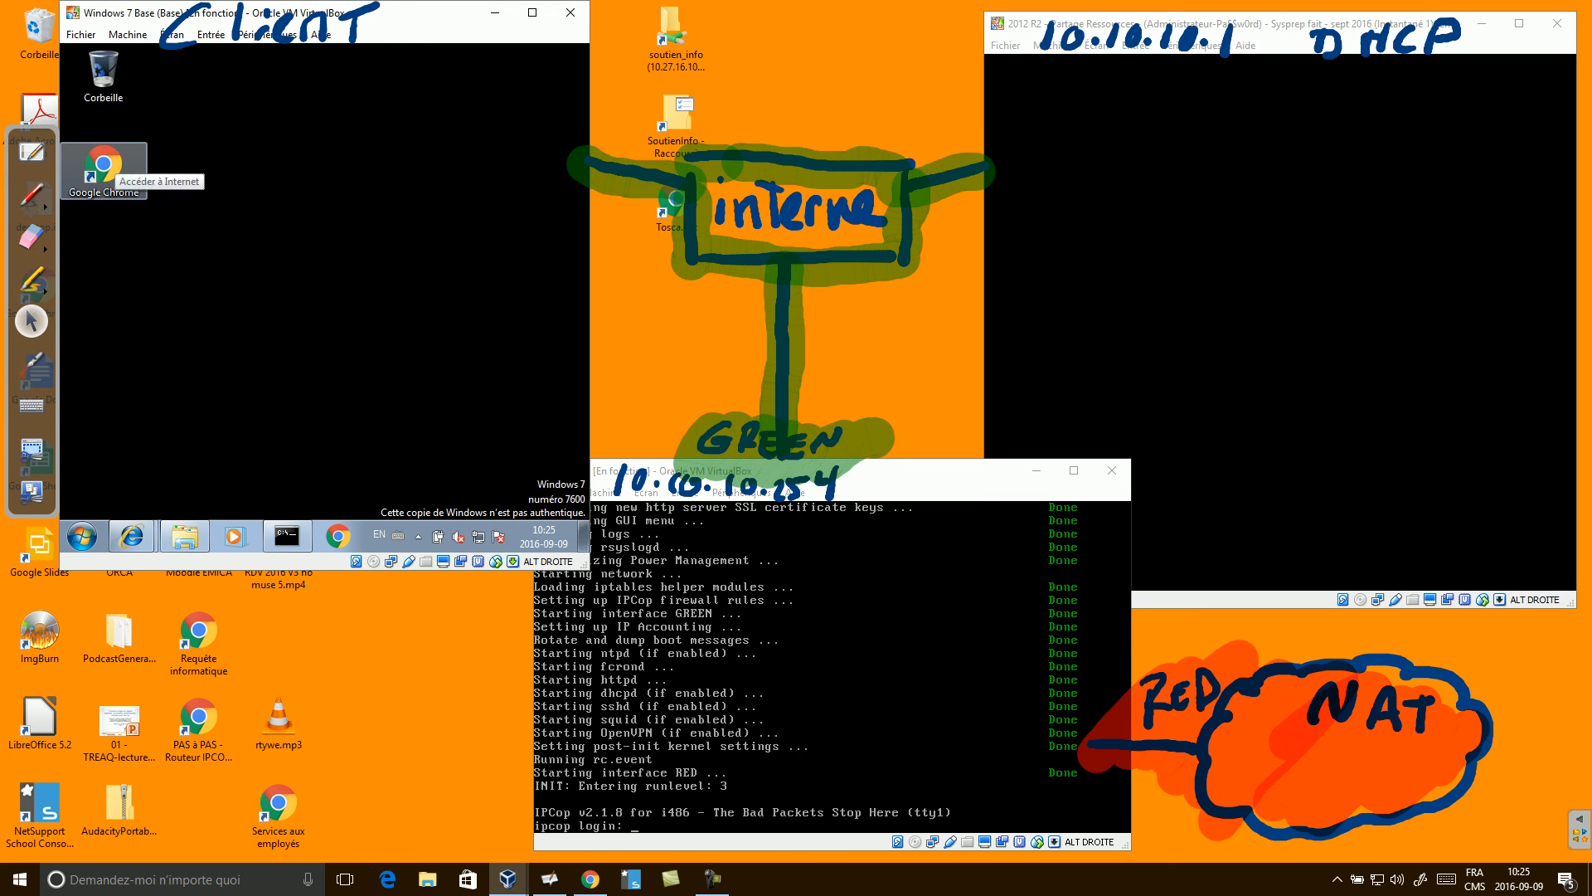
double_click(103, 166)
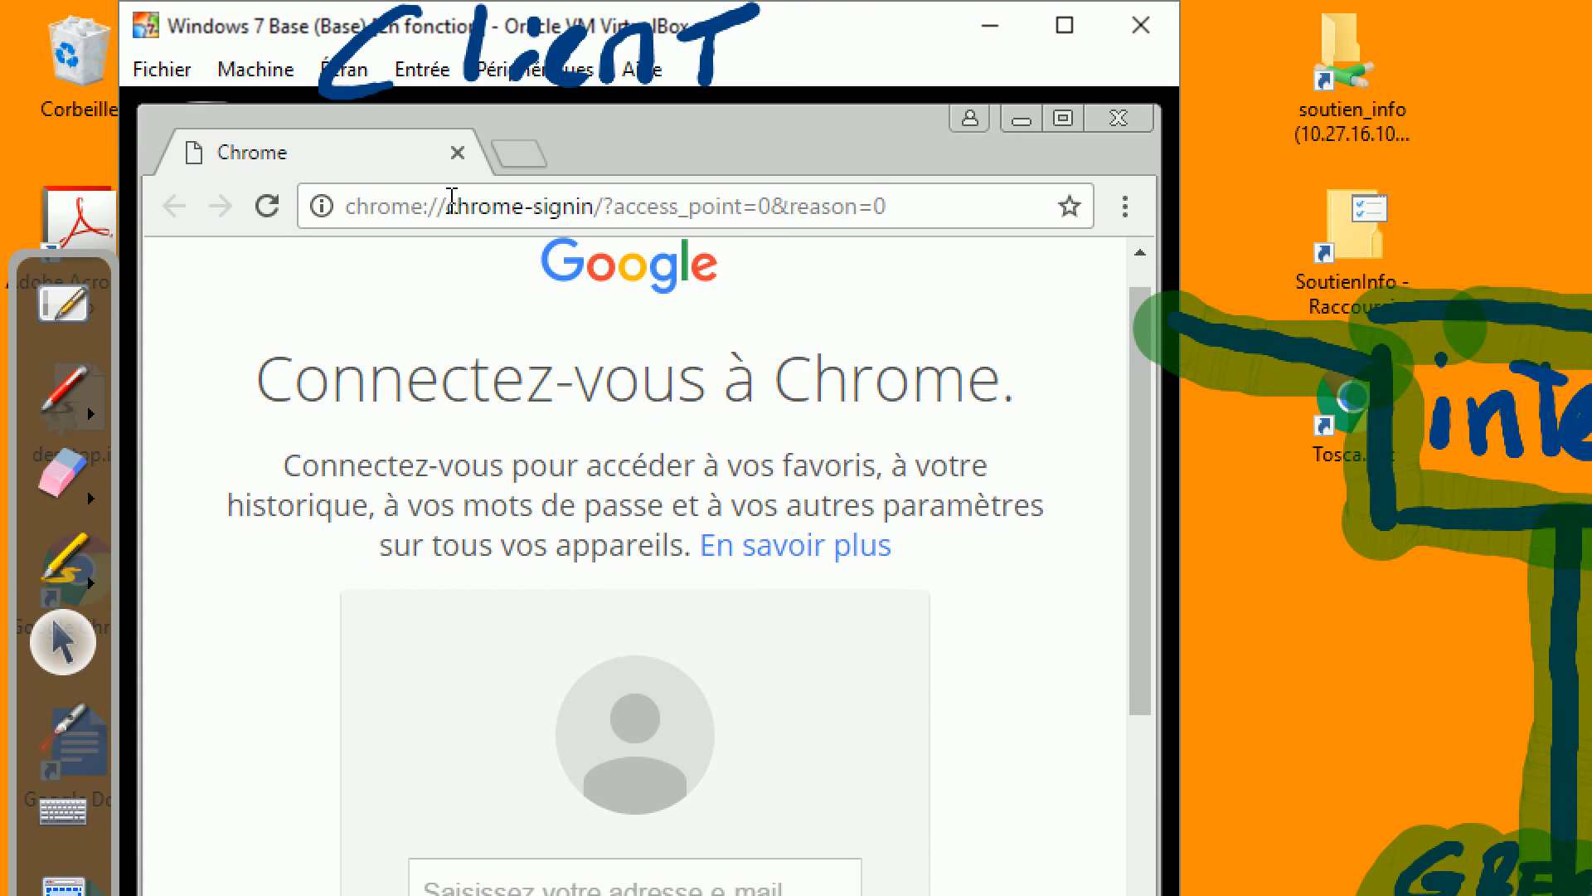
click(508, 207)
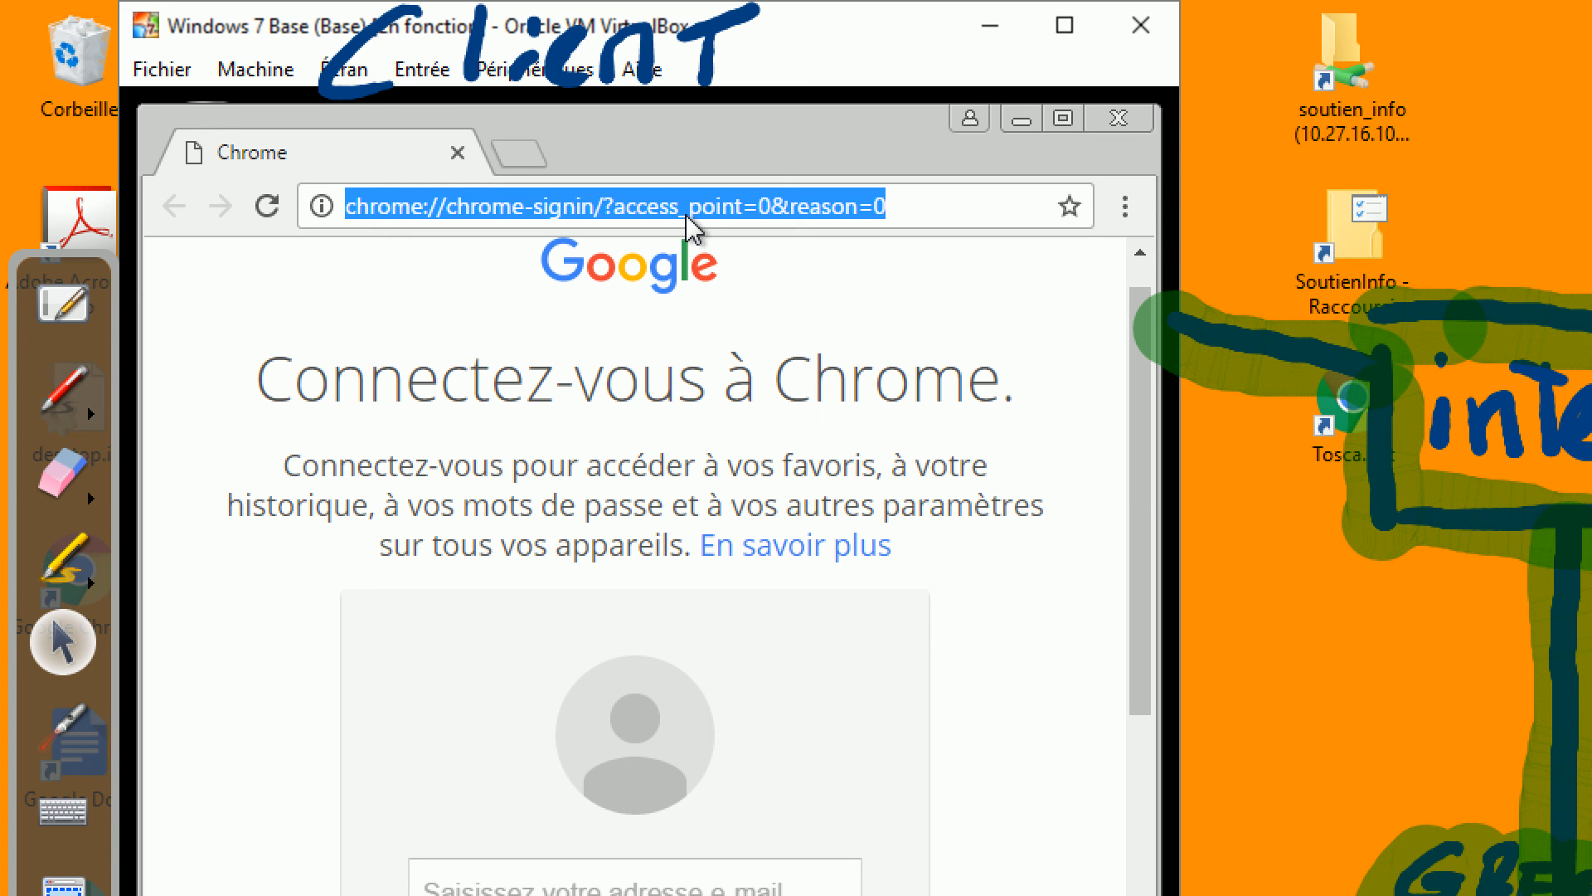
text(HTT)
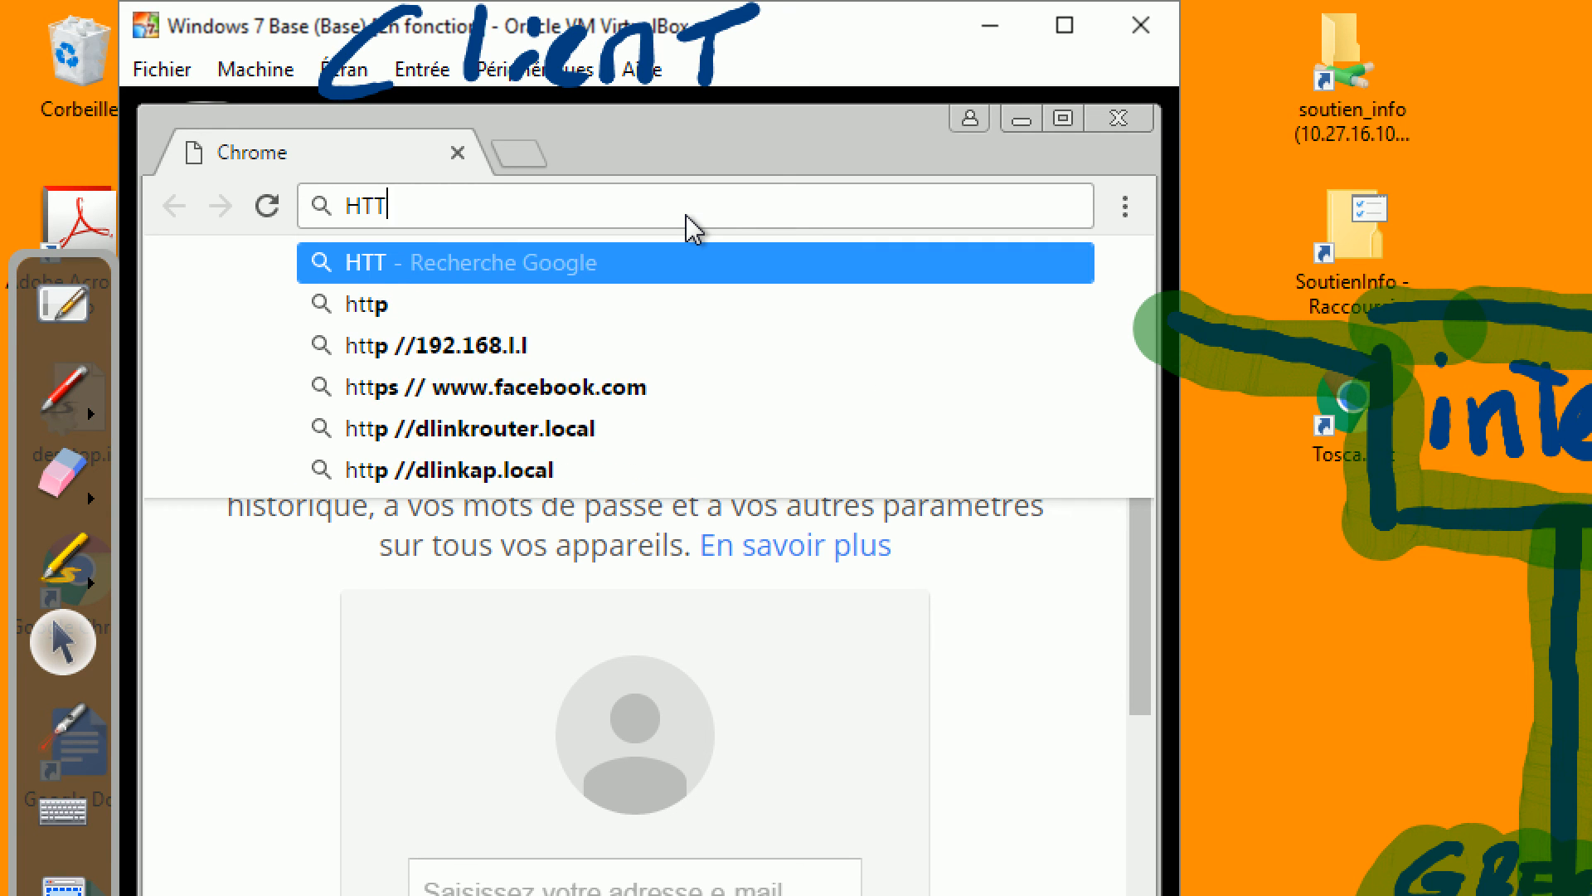
text(PS:)
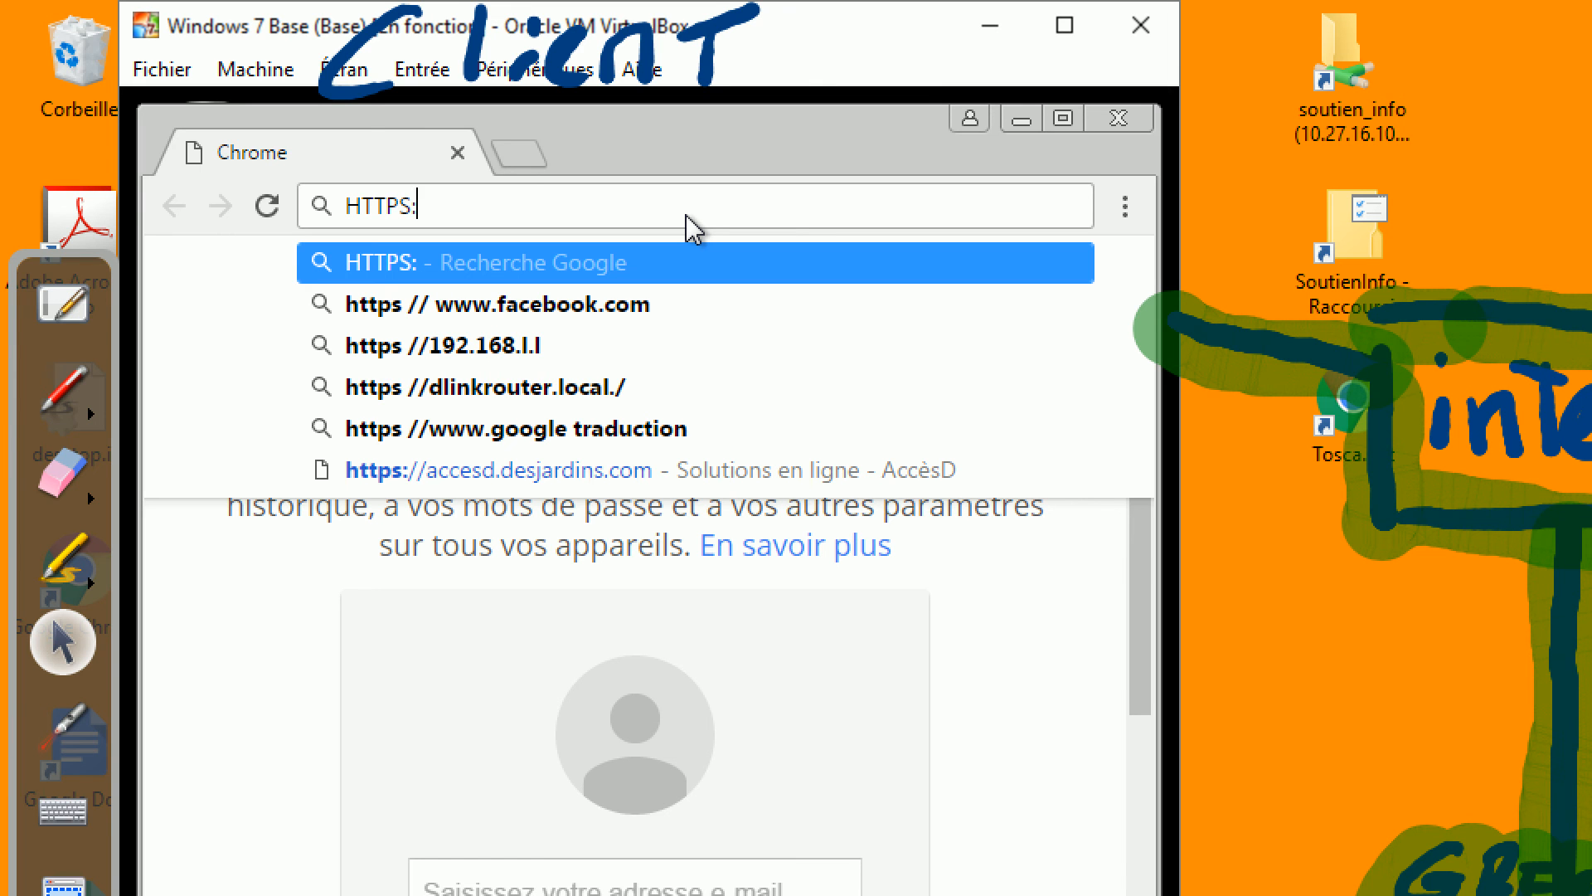
text(:#)
key(BackSpace)
key(BackSpace)
text(//)
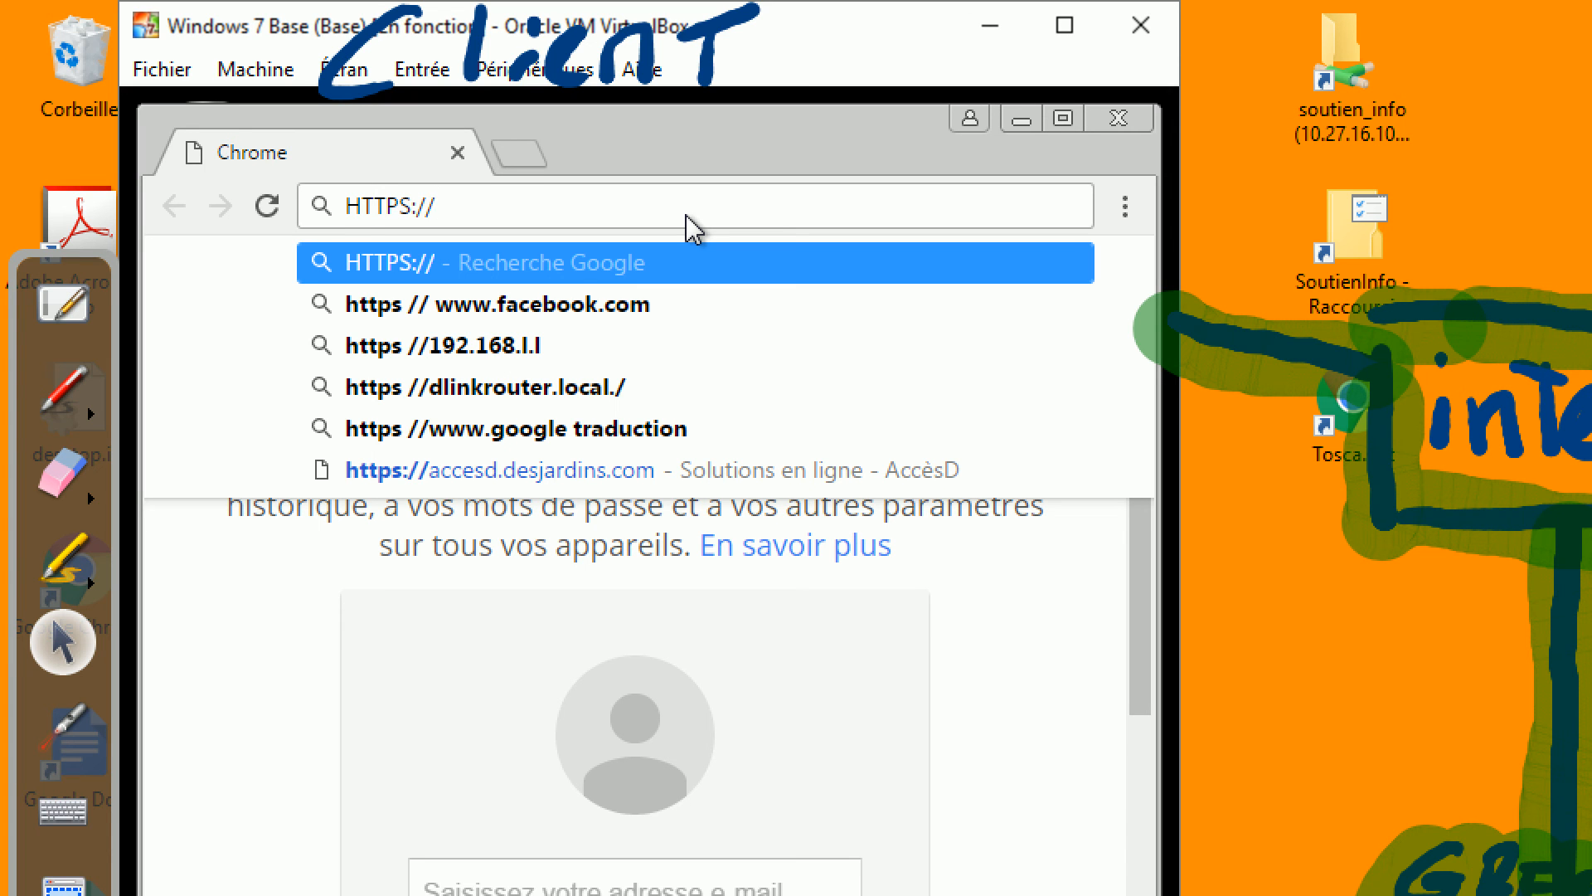
text(10.10.10.)
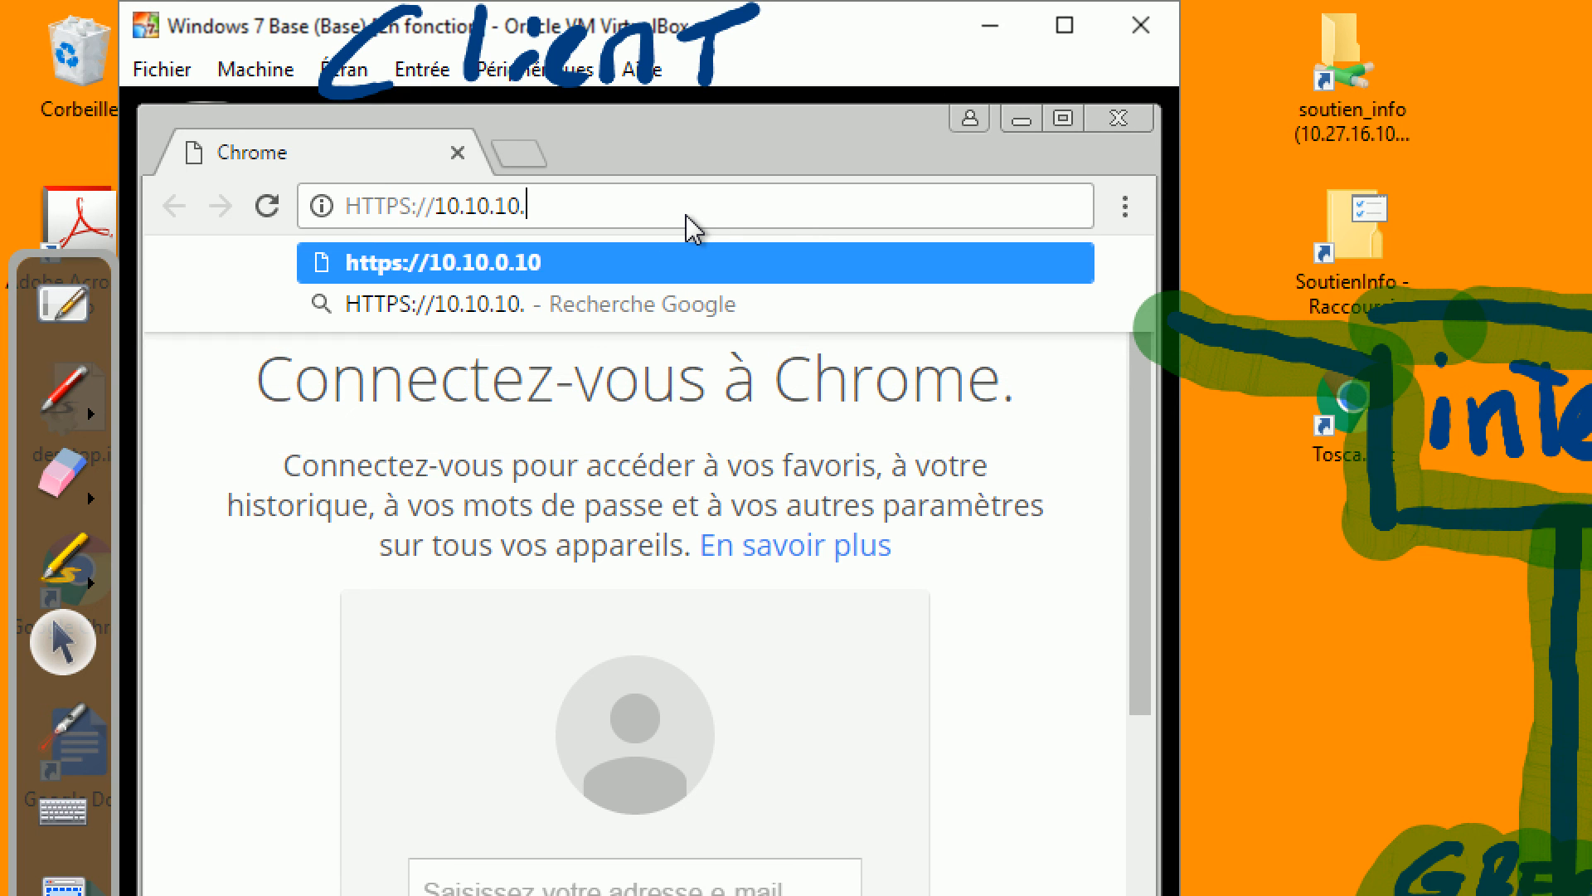
text(254)
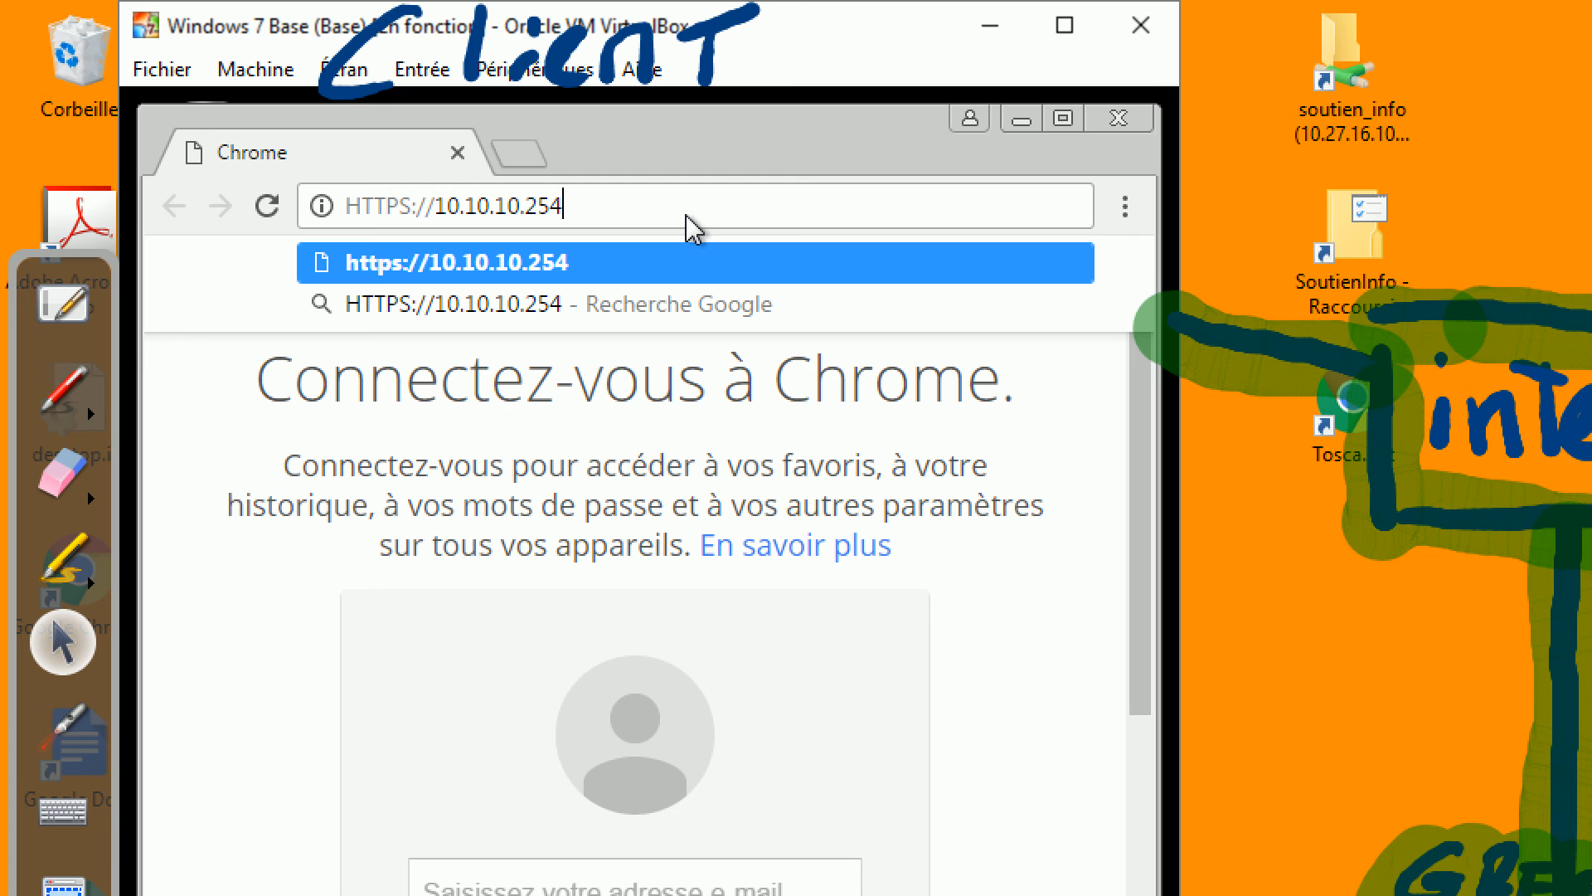
text(:)
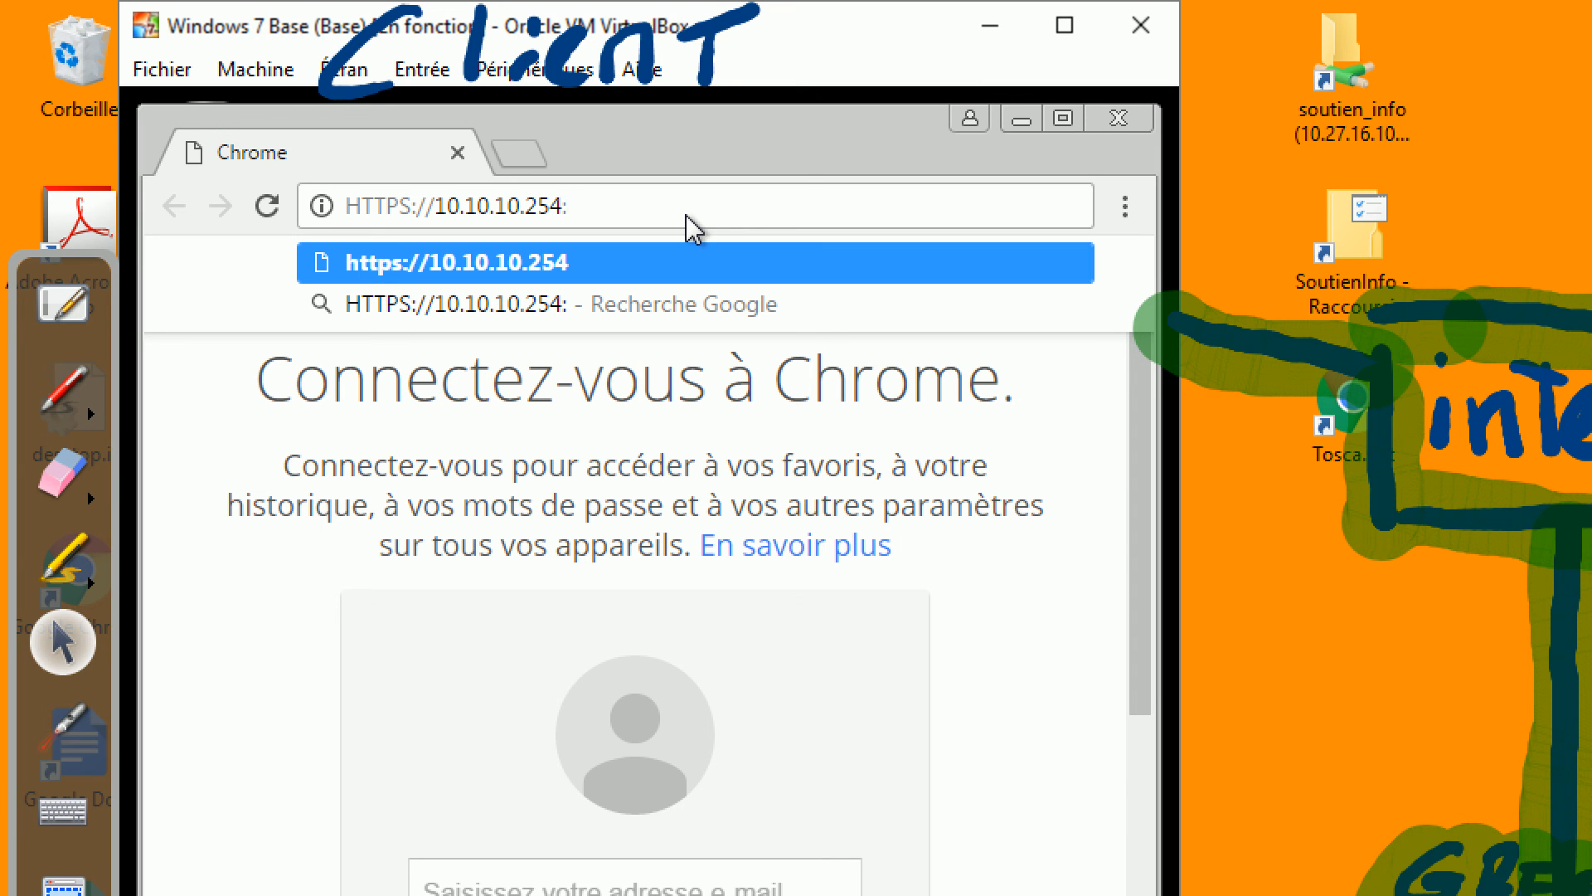
text(8443)
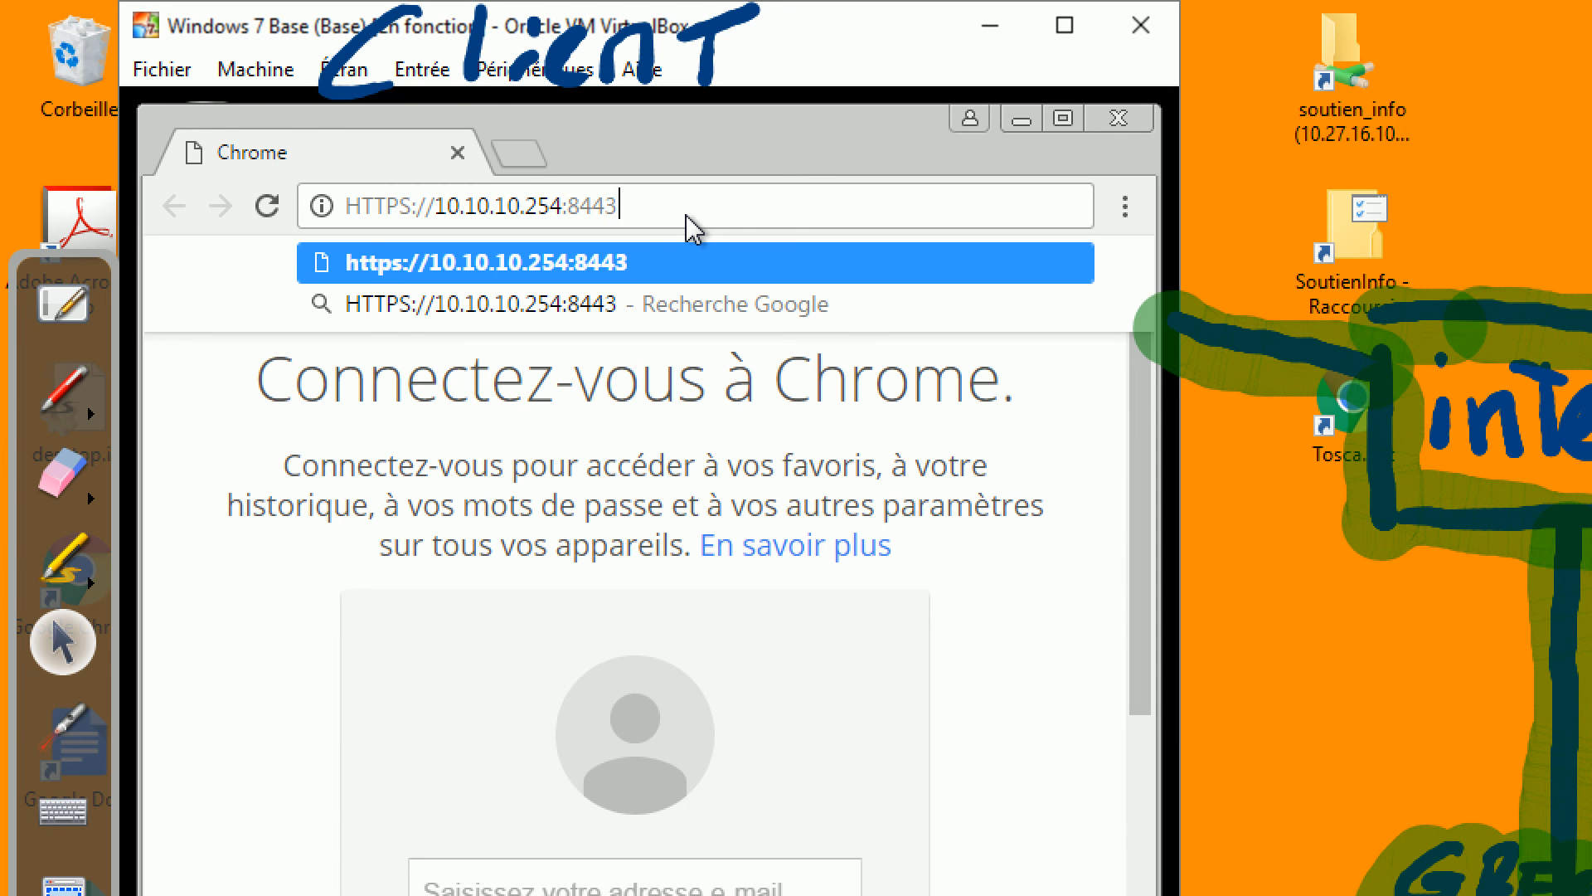
key(Return)
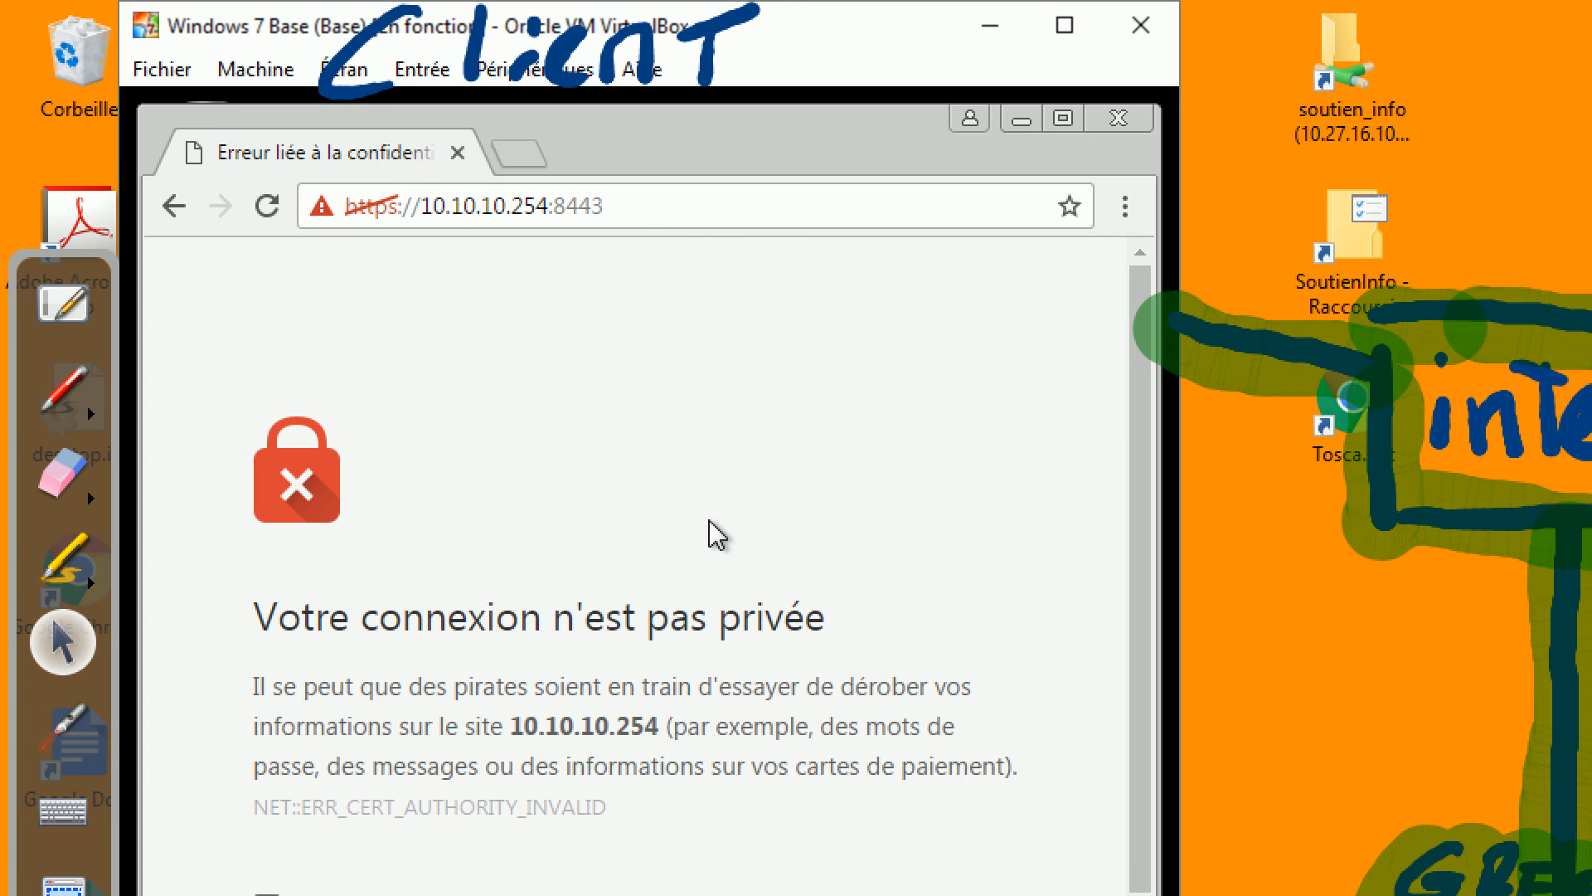
Bypass the certificate warning via PARAMÈTRES AVANCÉS and continue to 10.10.10.254.
scroll(718, 527, down, 2)
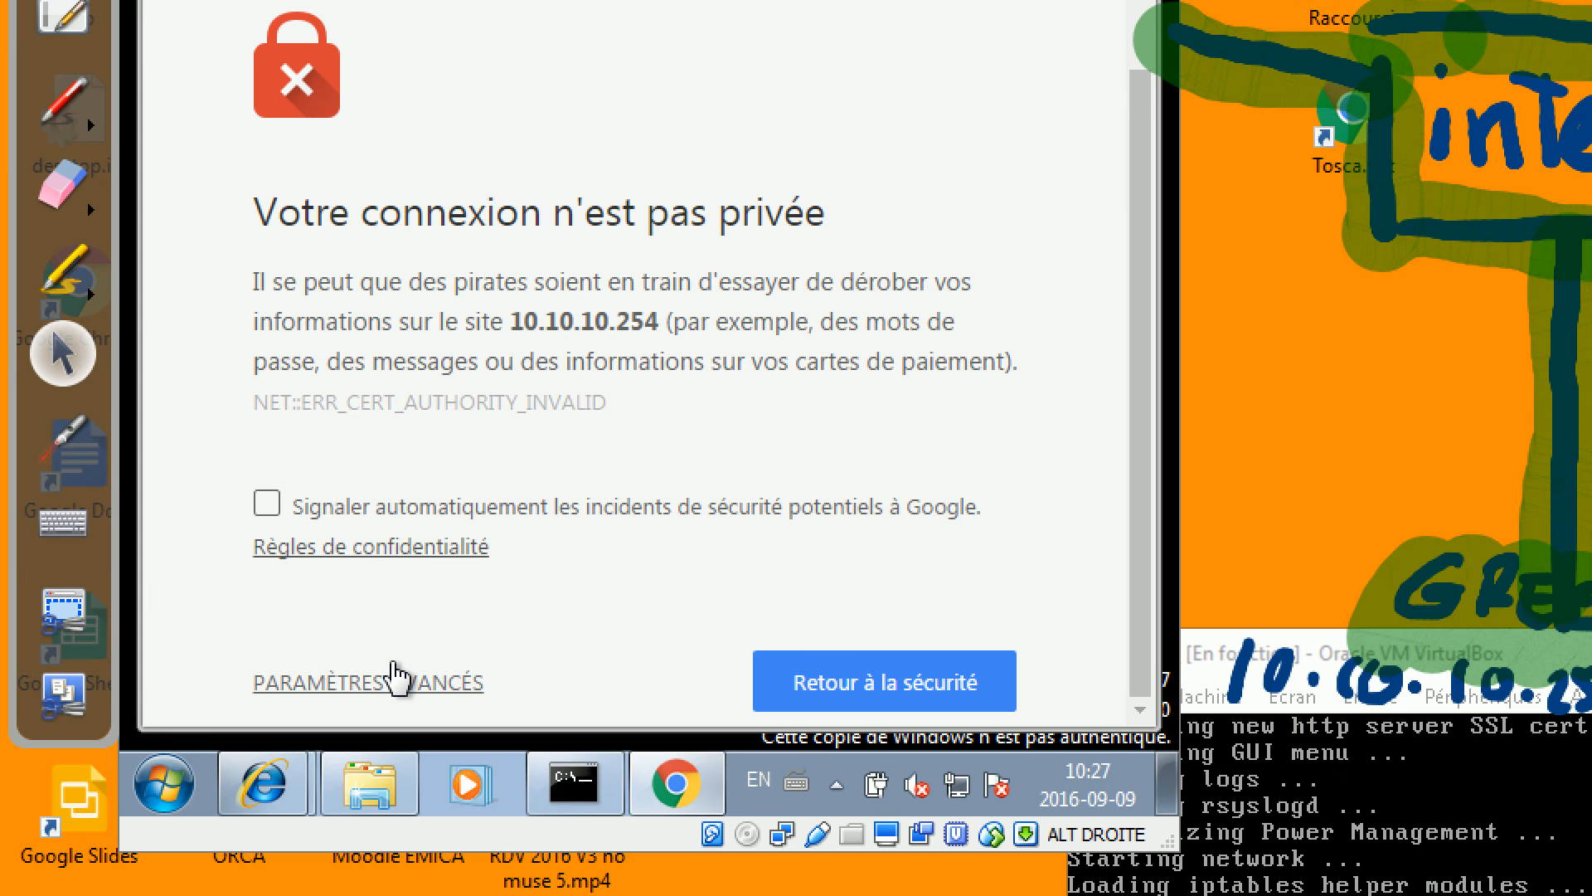
click(394, 678)
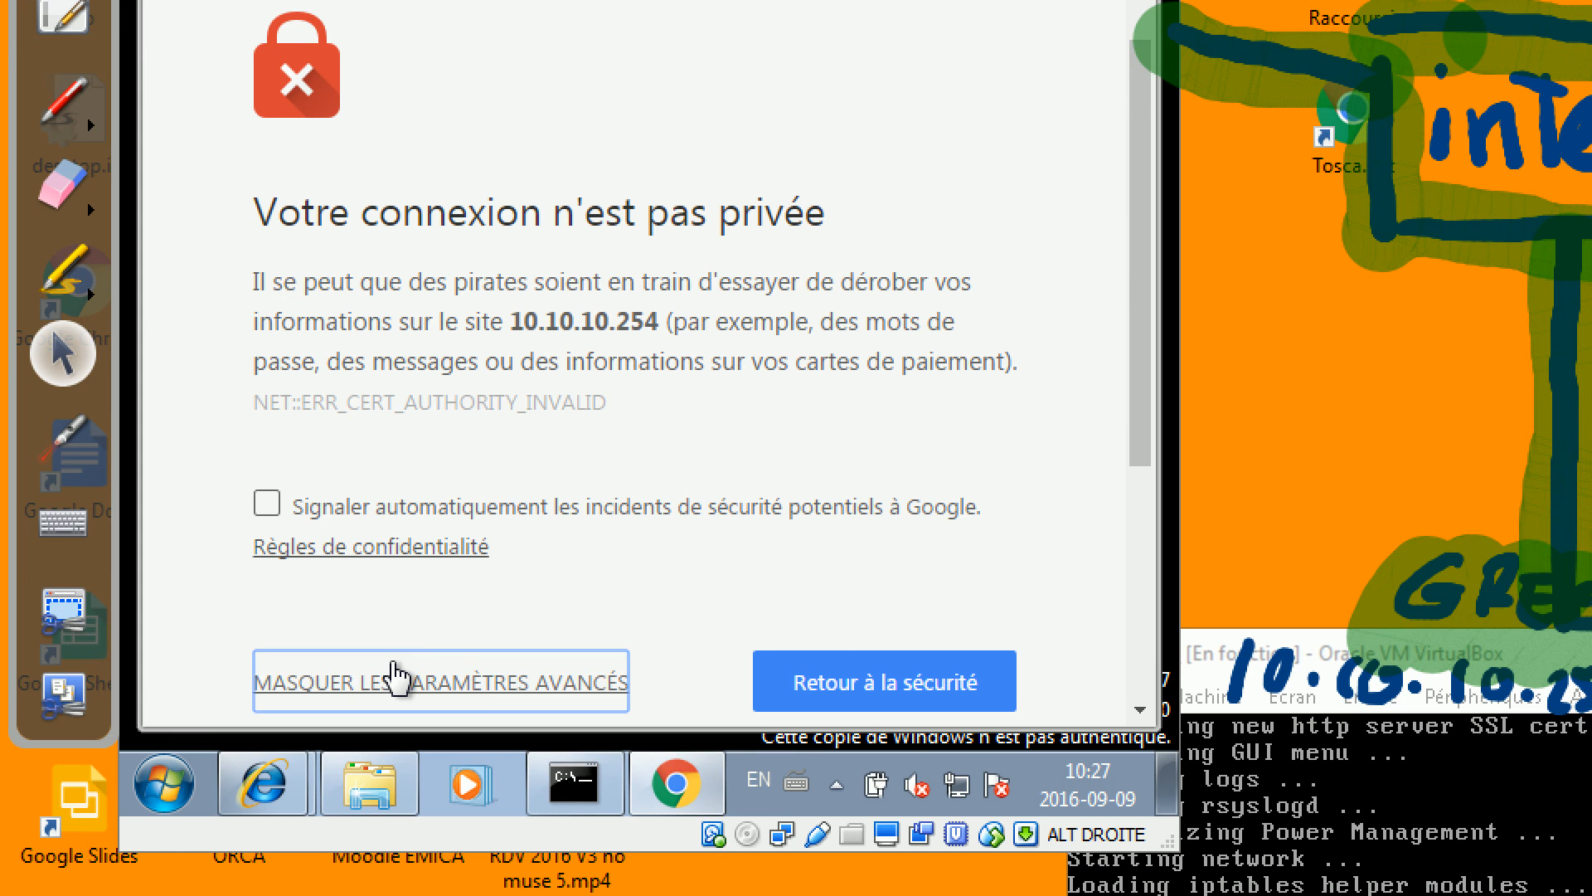
scroll(799, 465, down, 5)
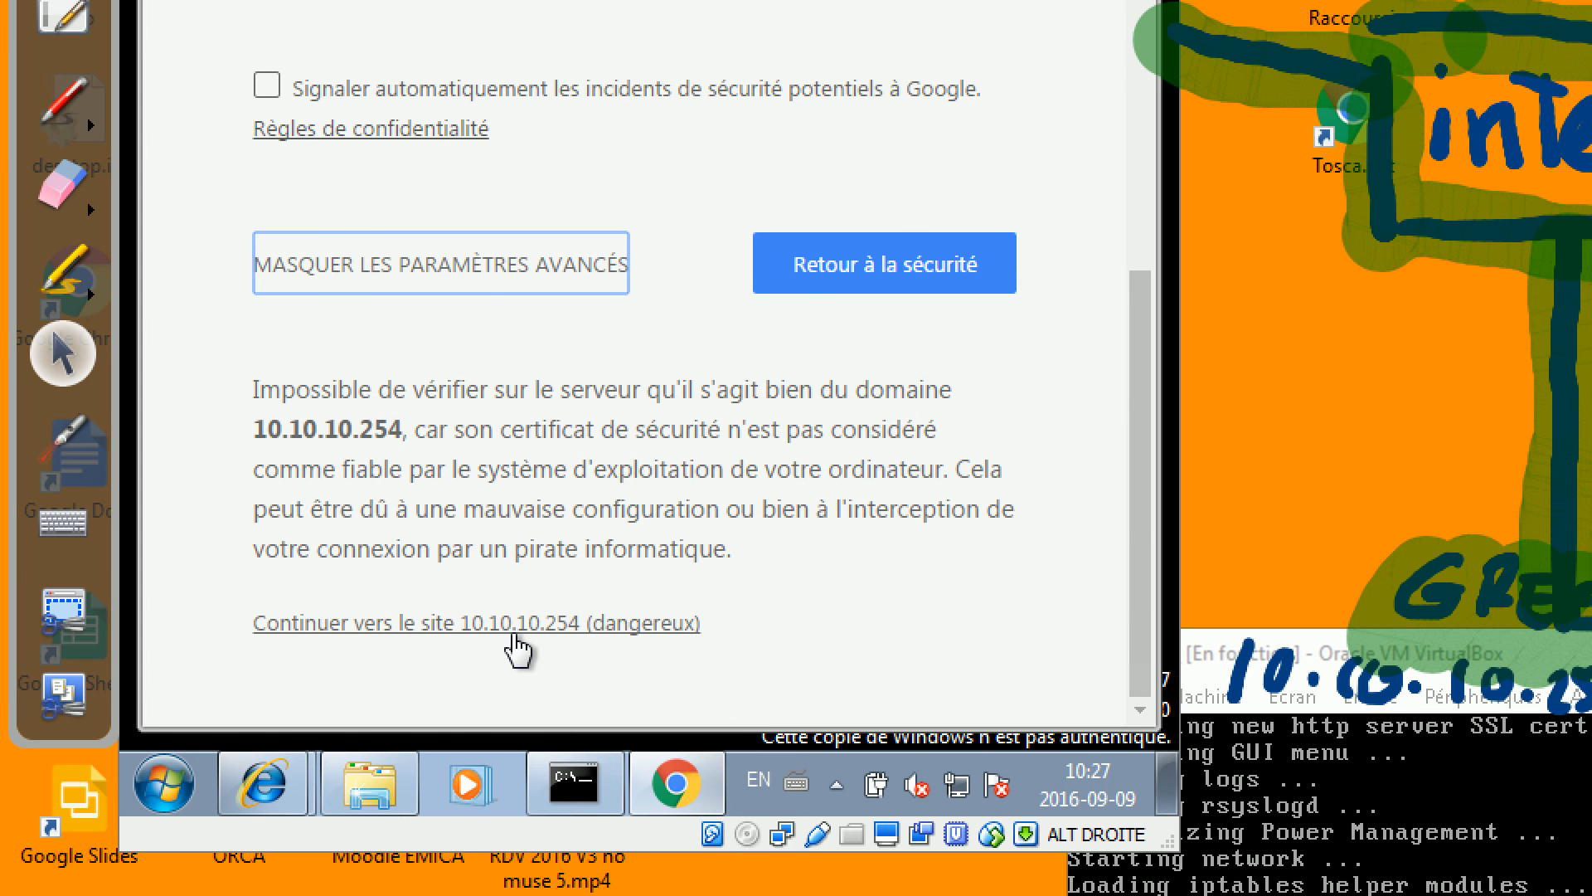
scroll(765, 356, up, 6)
scroll(763, 345, down, 5)
scroll(763, 344, down, 1)
scroll(762, 356, up, 4)
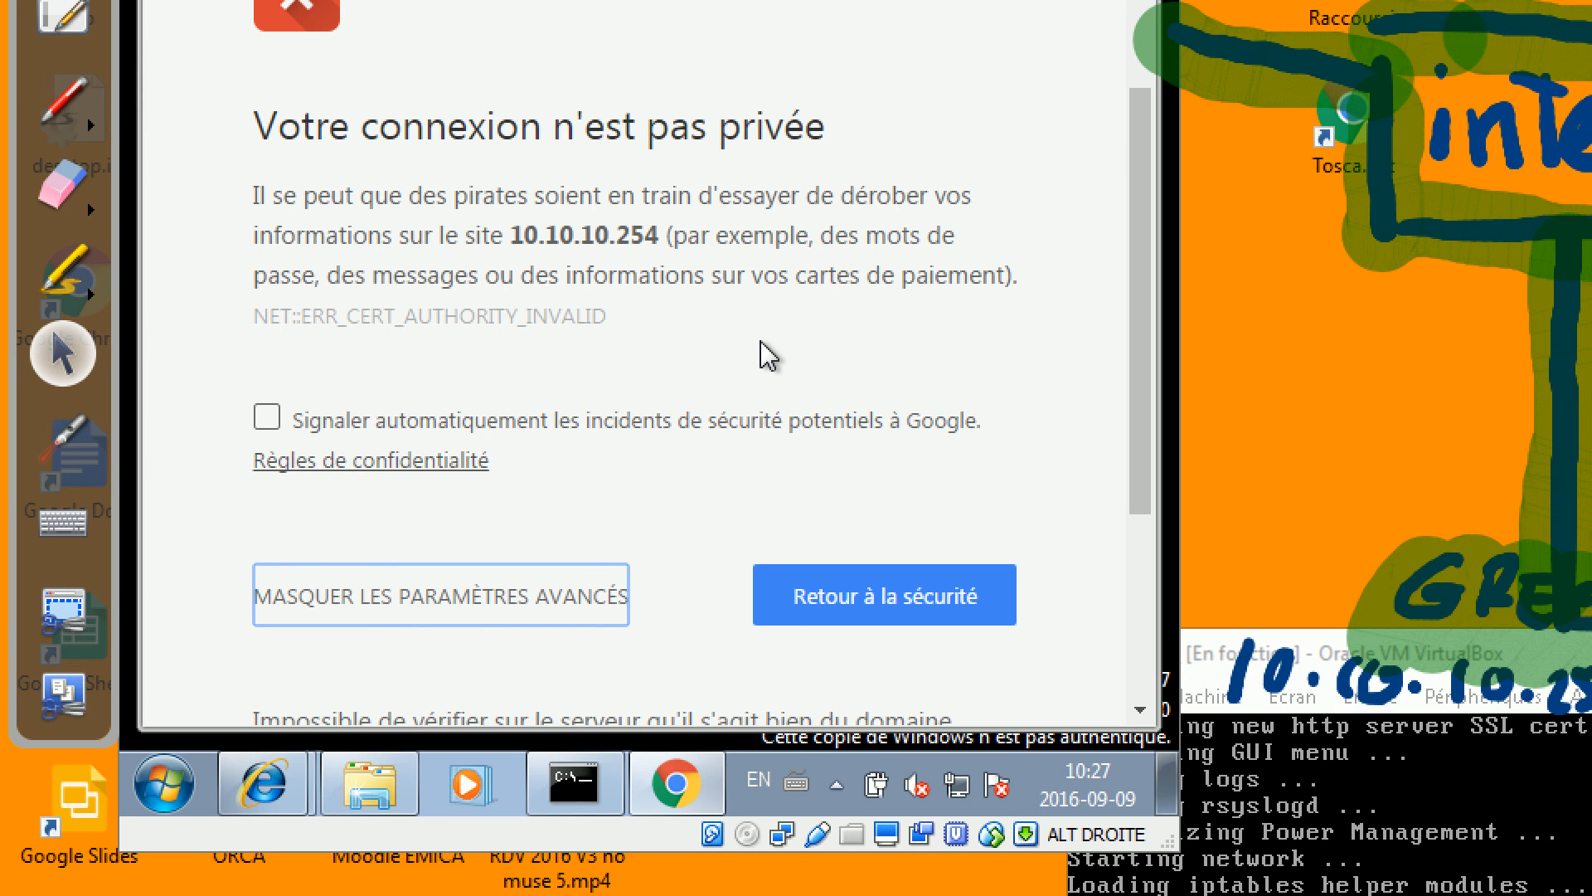
scroll(763, 349, down, 4)
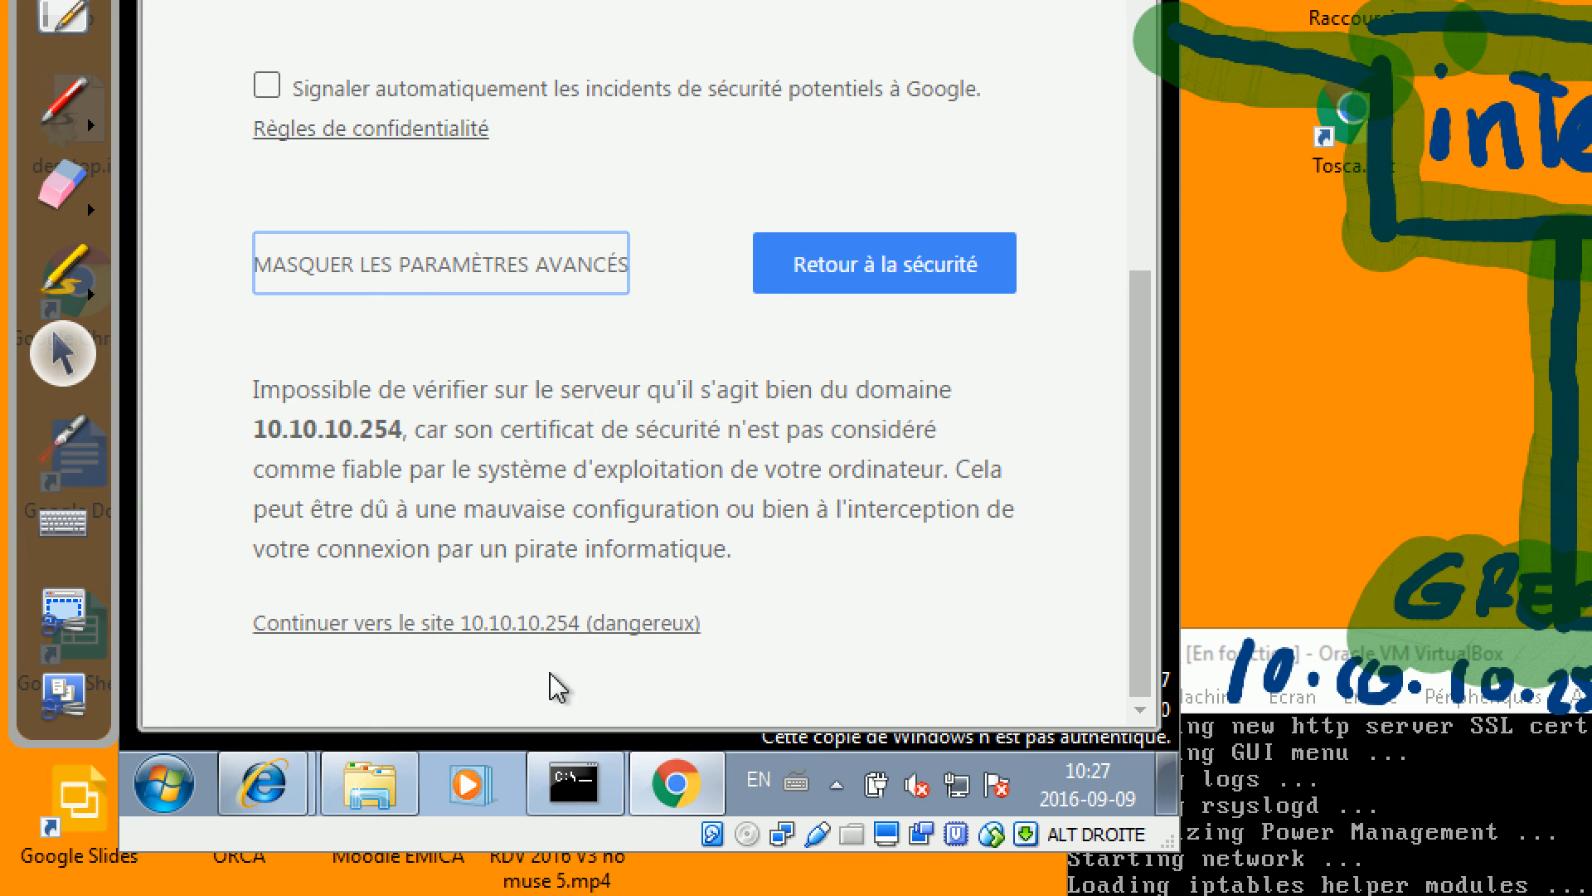
click(564, 632)
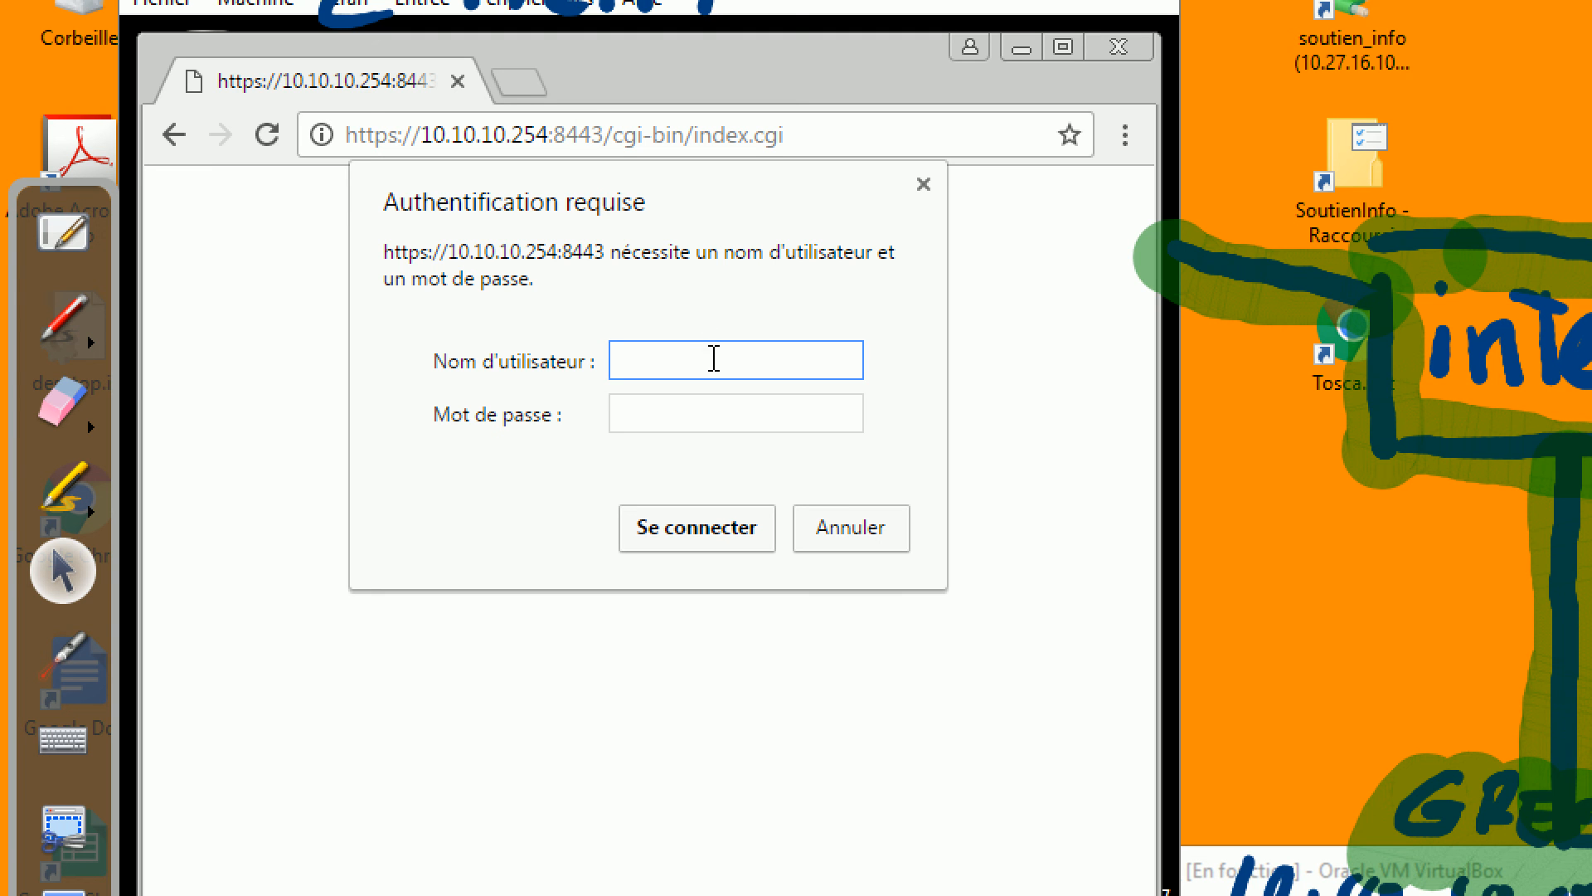
Sign in to IPCop with username admin and the administrator password.
text(admin)
key(Tab)
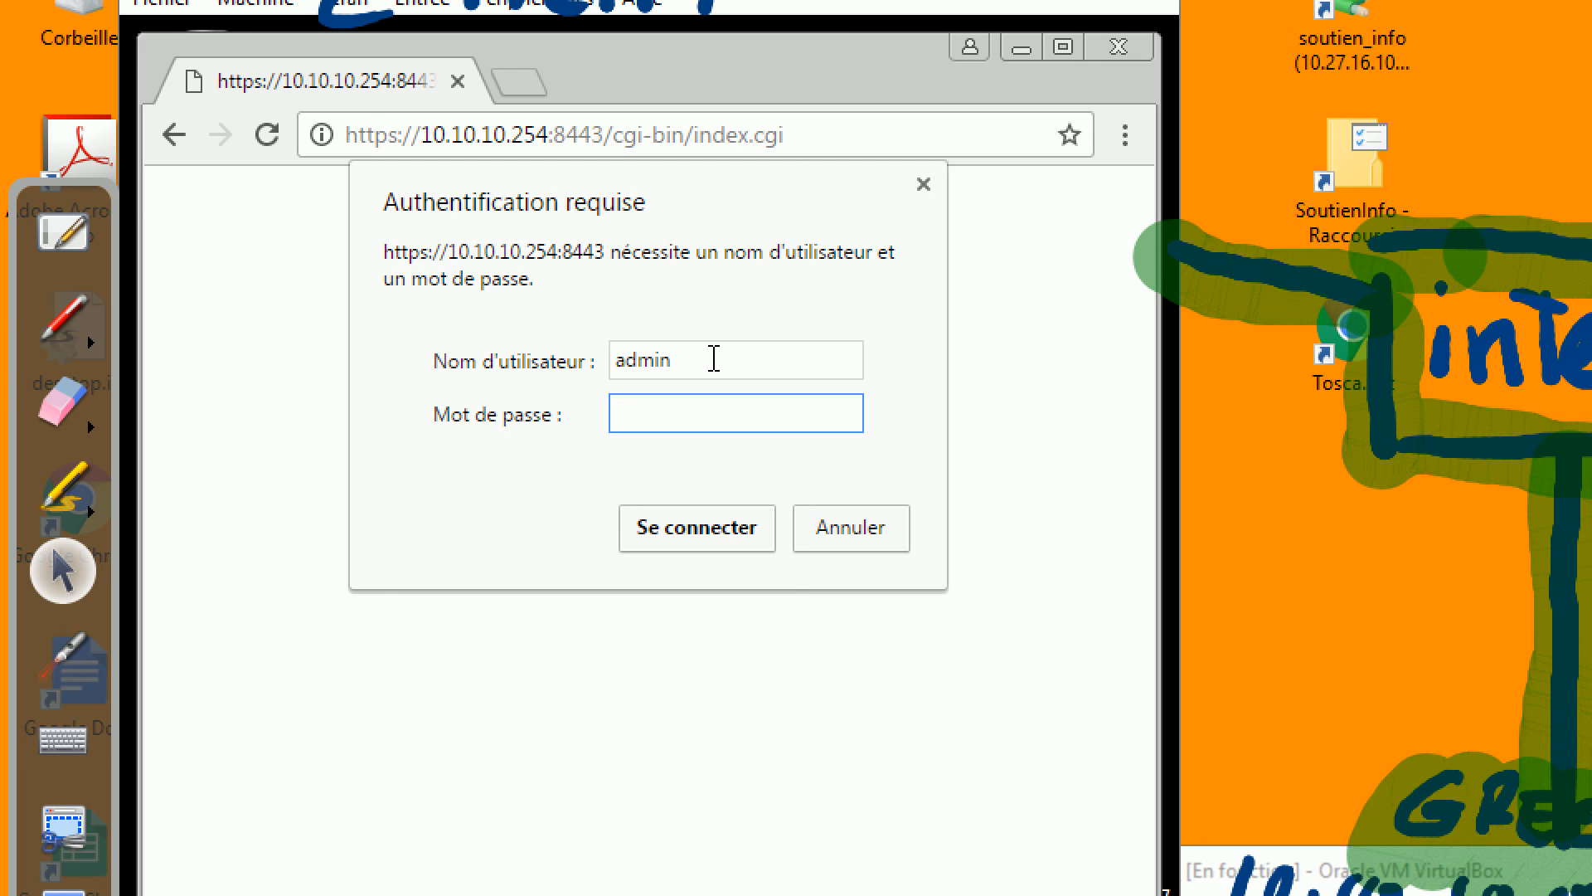
text(********)
key(Return)
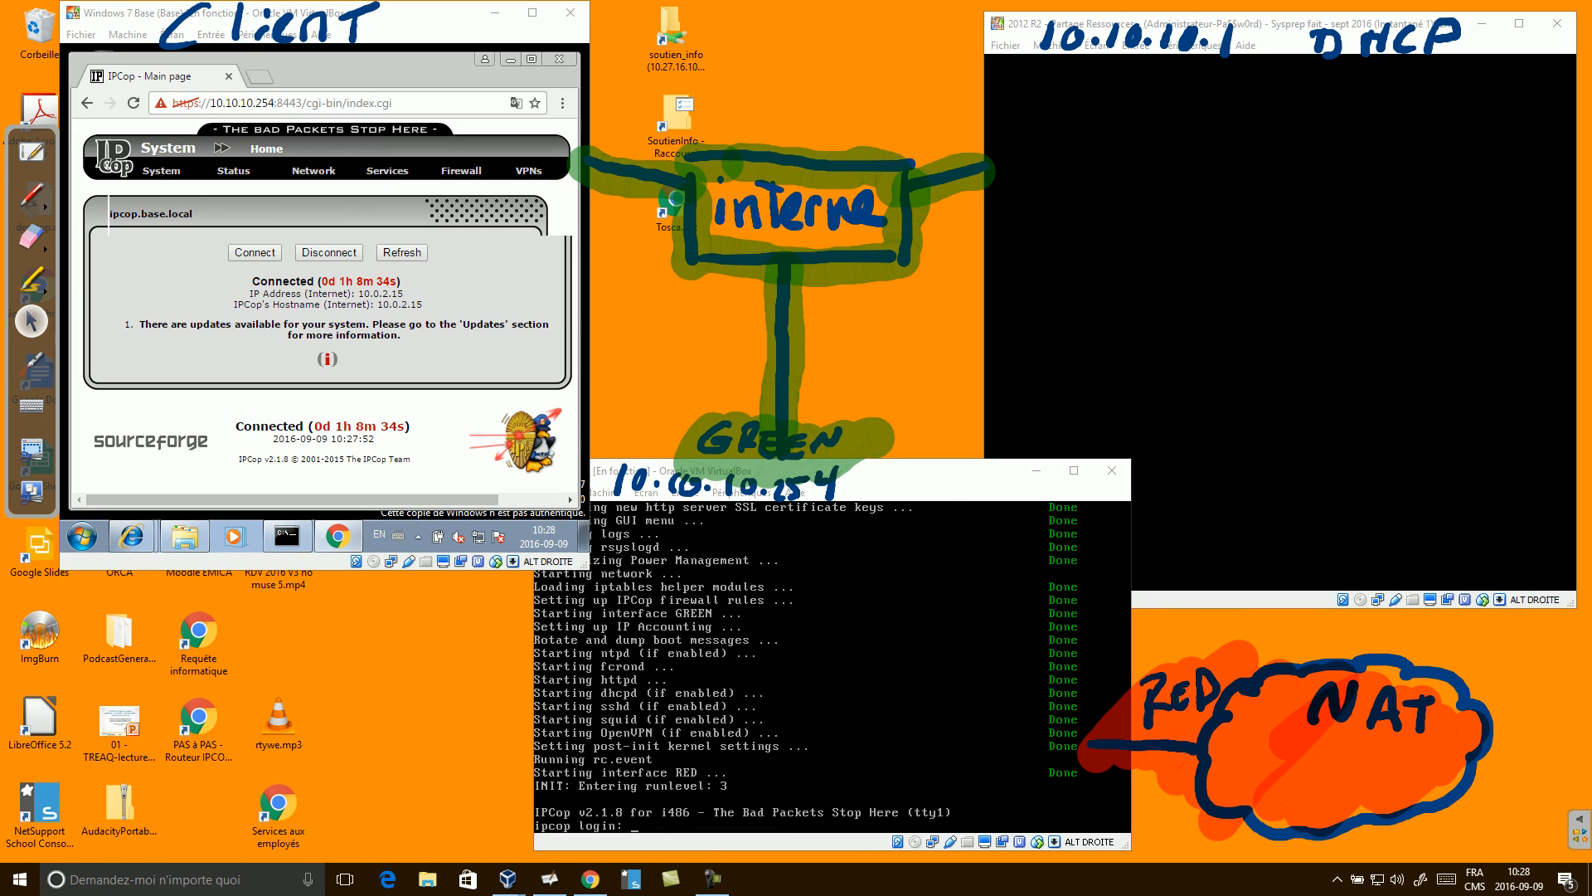
Enlarge the client VM window and open IPCop's Status > System Status page.
drag(588, 569, 657, 657)
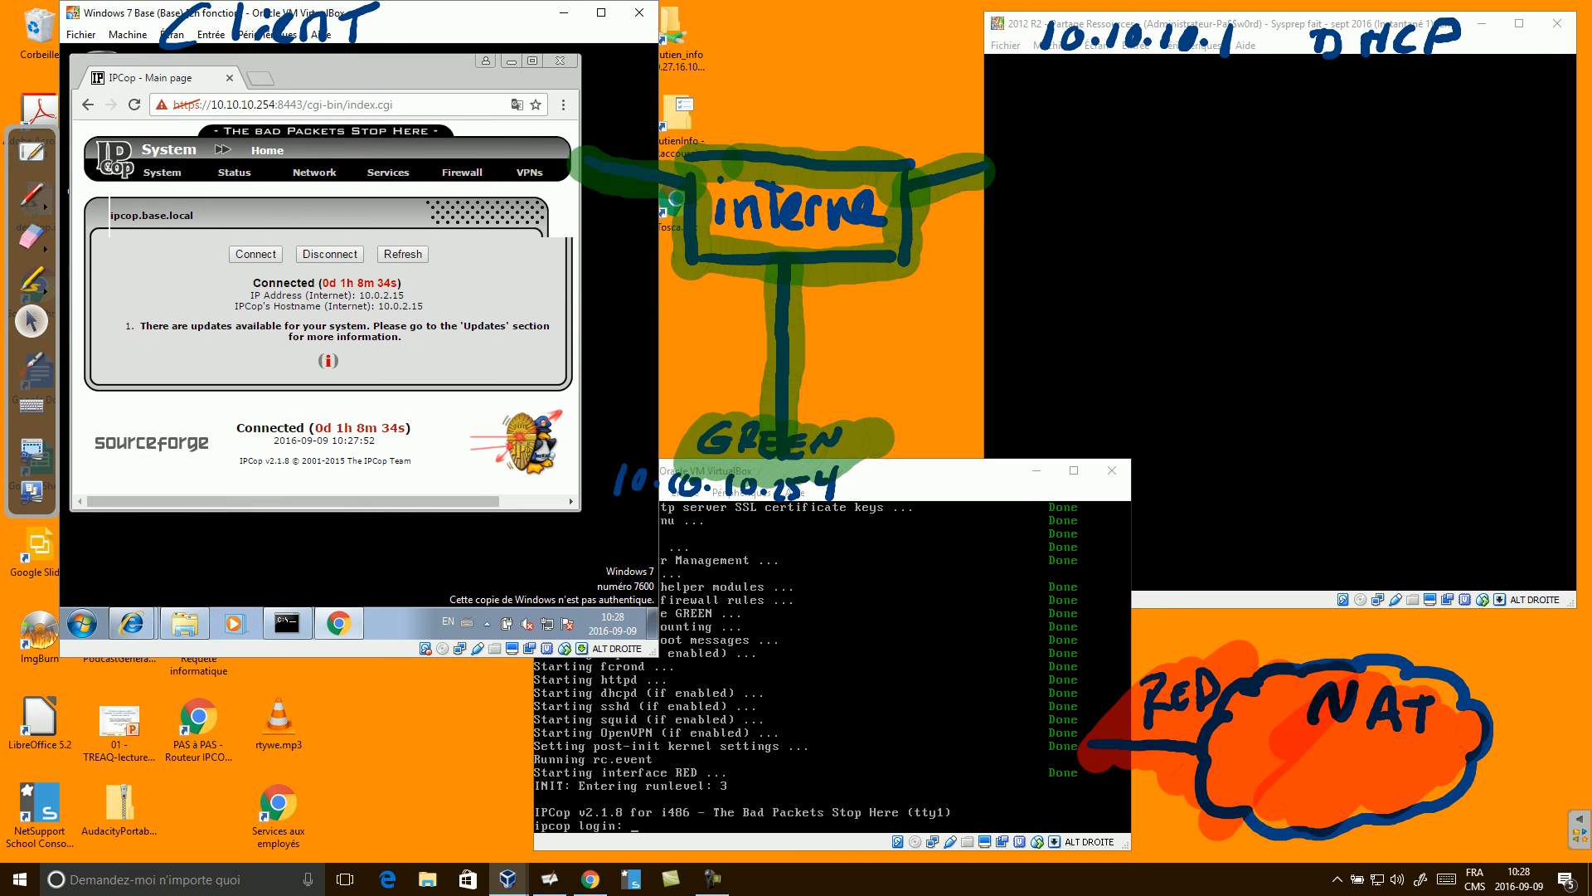
mouse_move(162, 172)
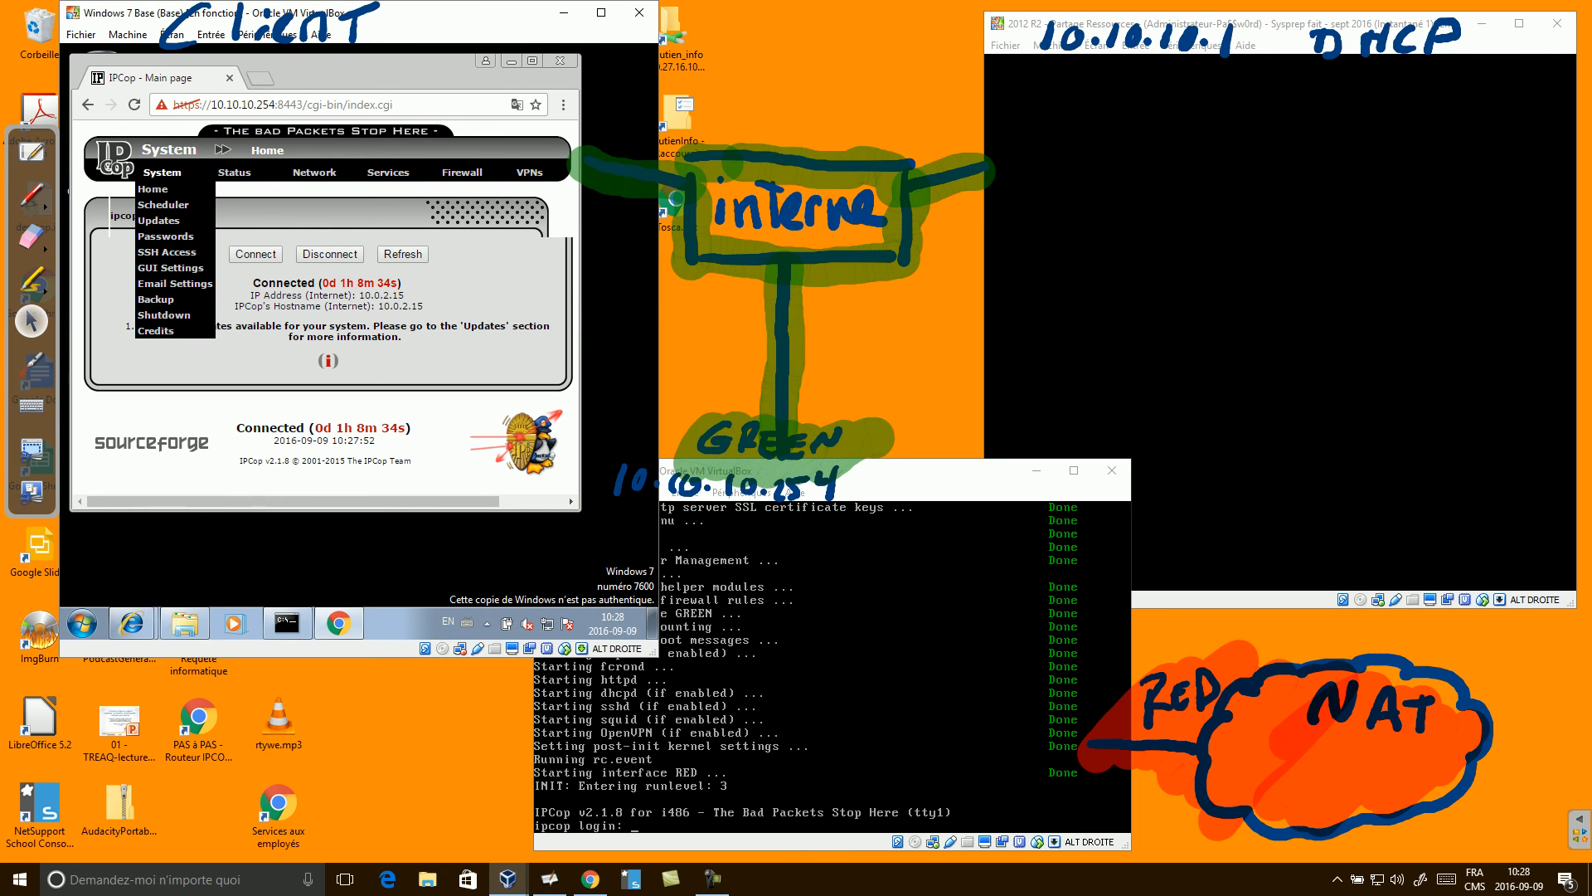
click(248, 189)
scroll(318, 315, down, 1)
scroll(319, 315, up, 1)
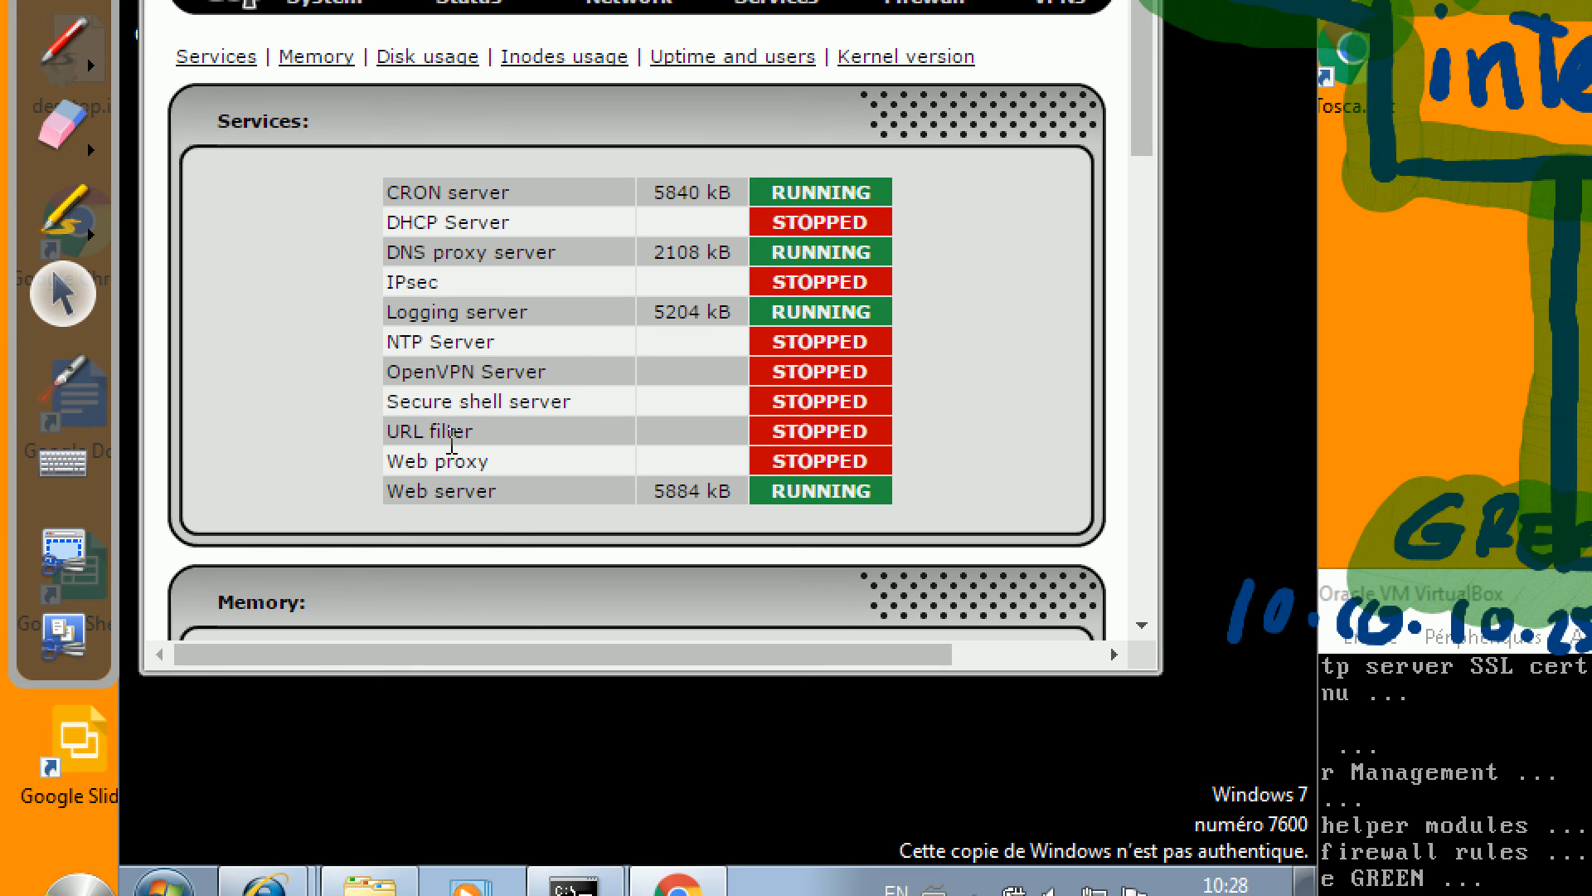
Highlight the services table and the stopped Web proxy entry.
drag(481, 491, 373, 501)
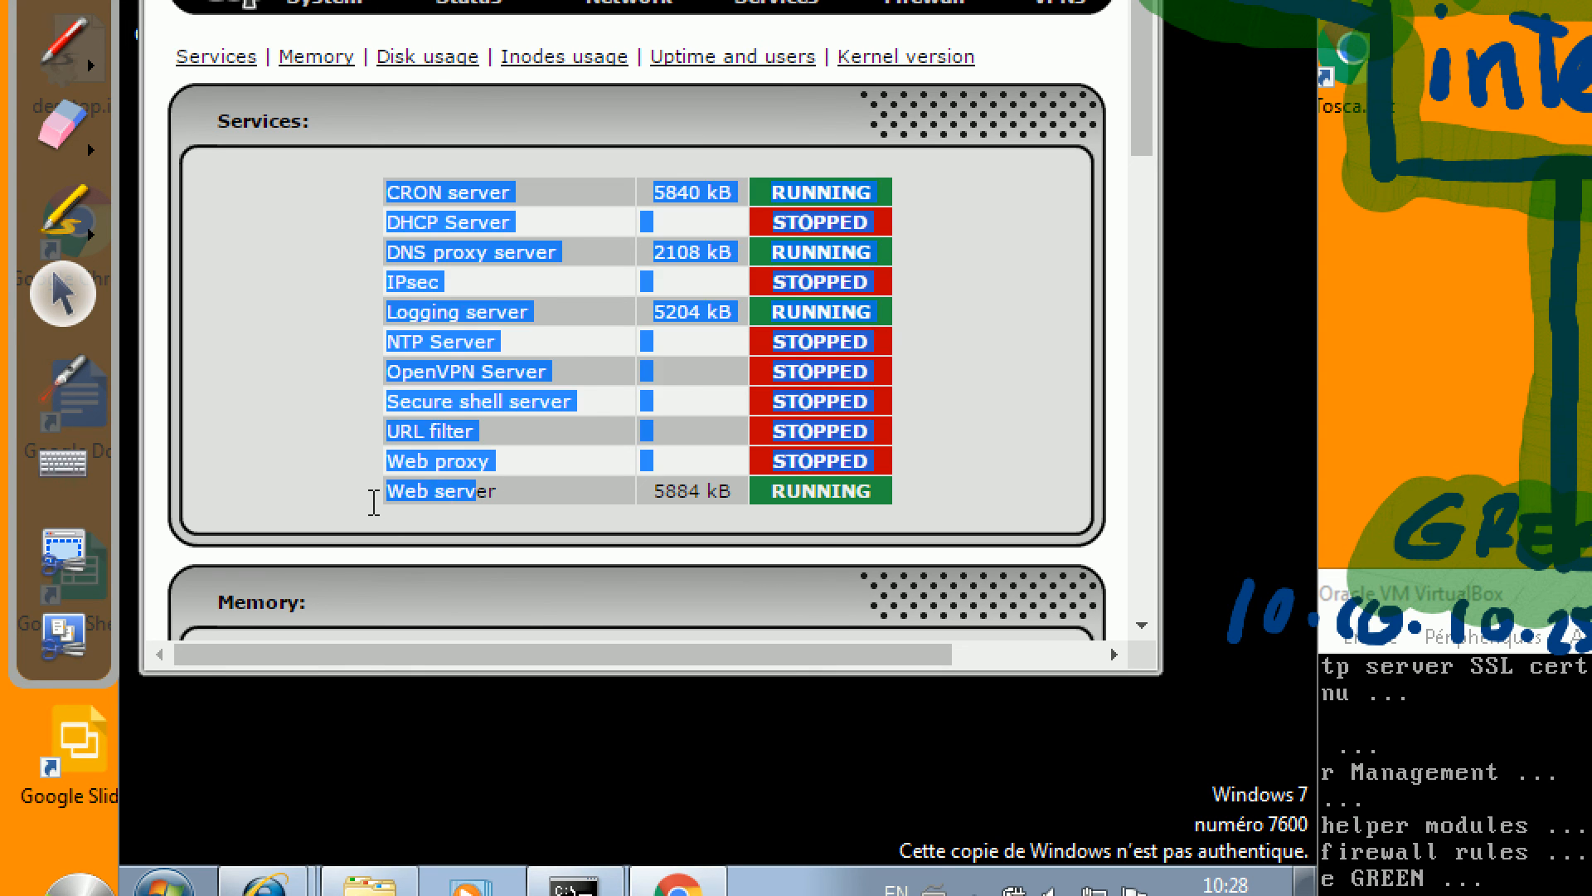
click(501, 478)
drag(481, 462, 391, 487)
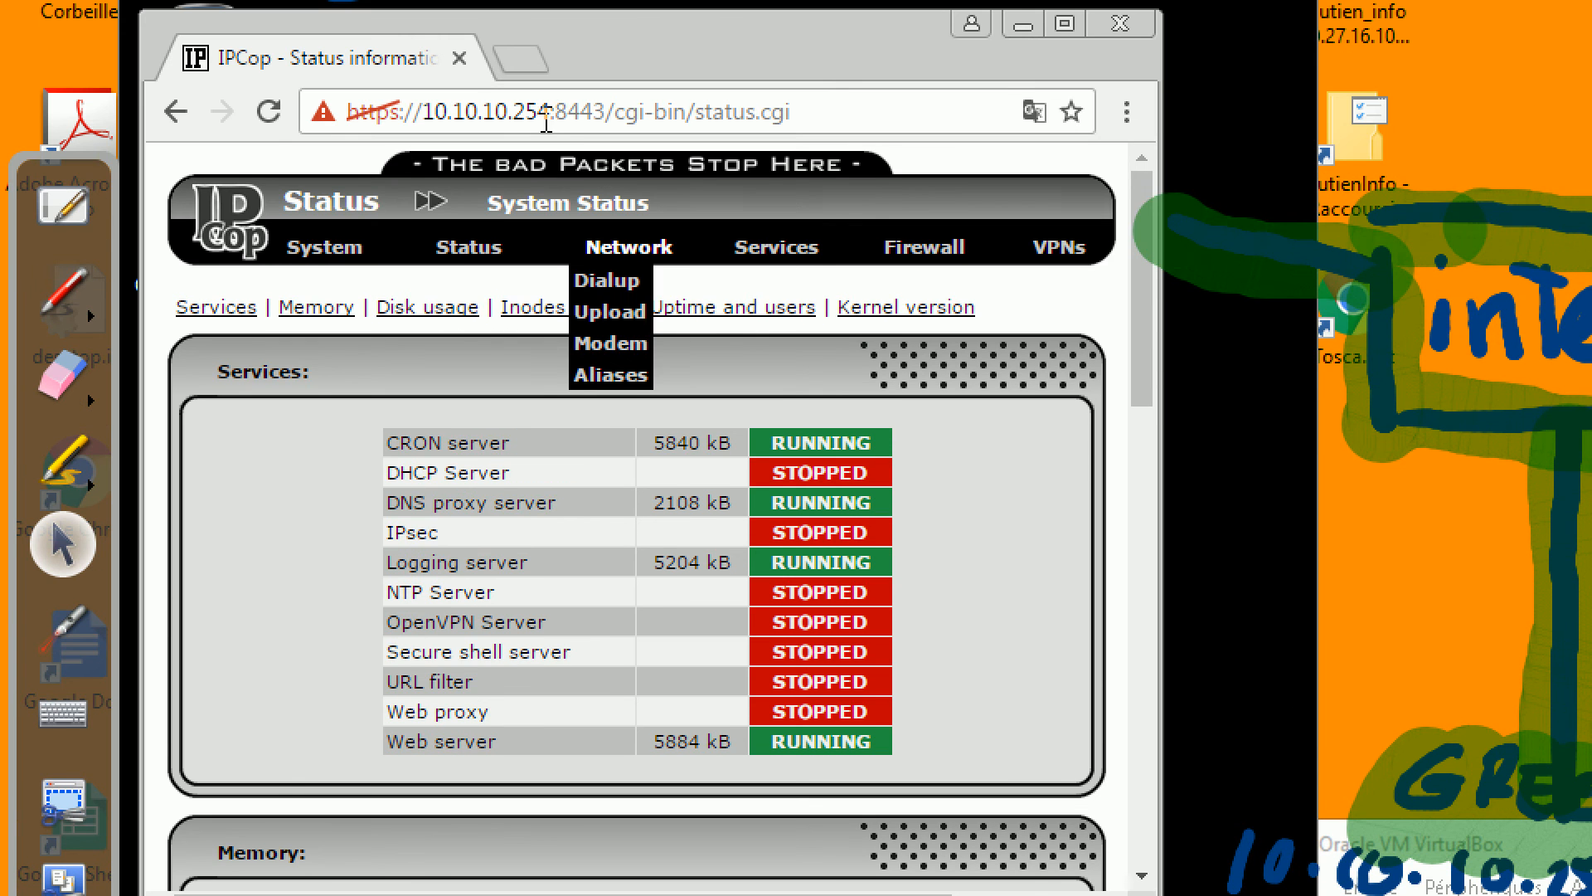
mouse_move(469, 3)
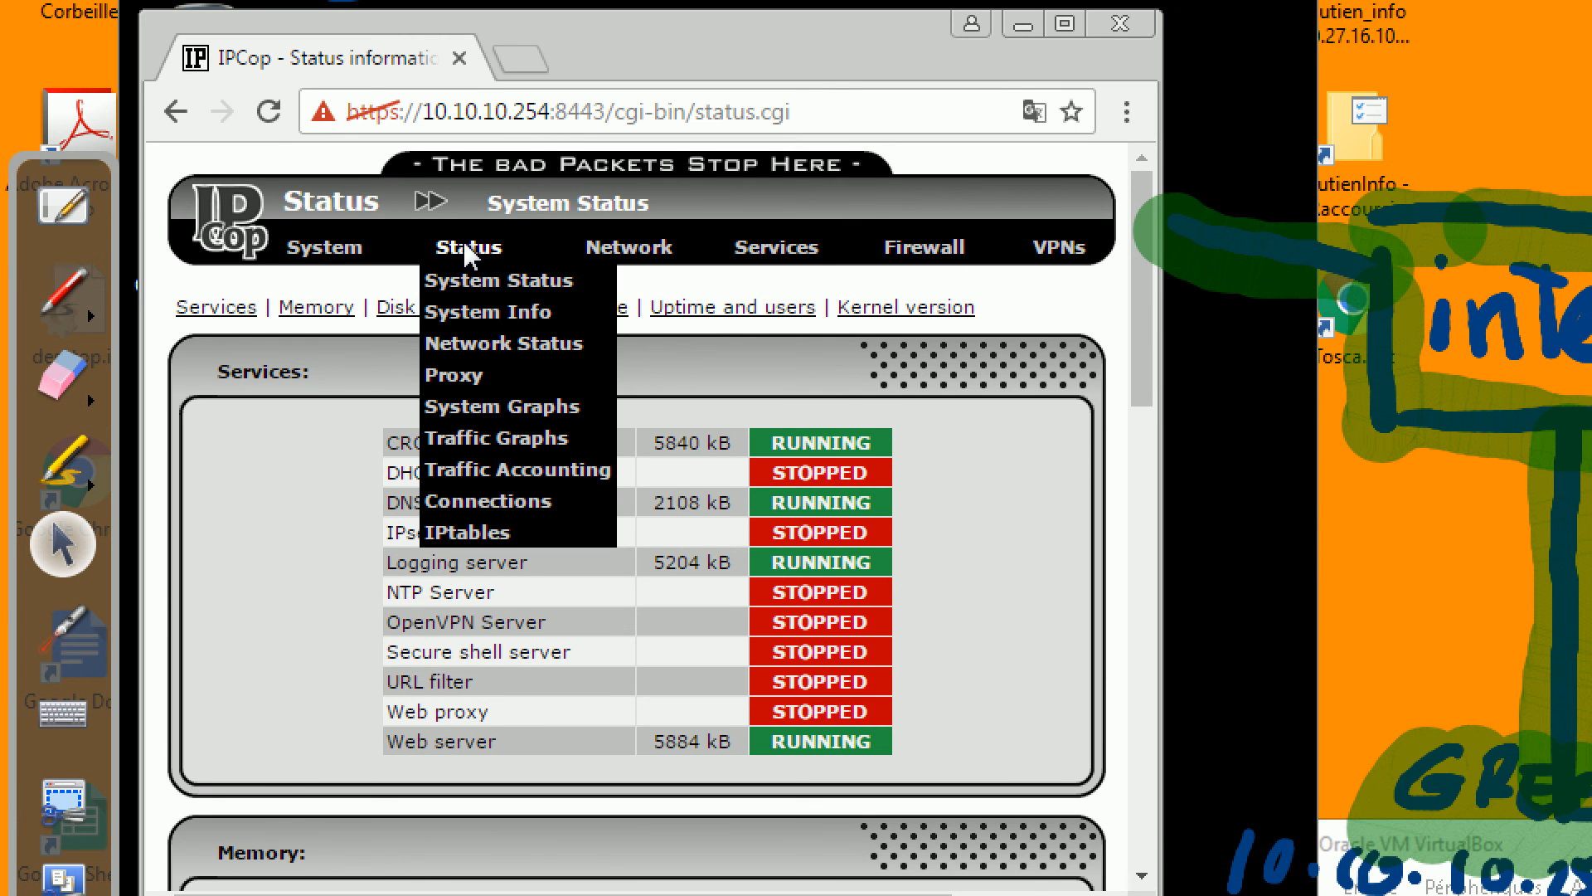
mouse_move(848, 253)
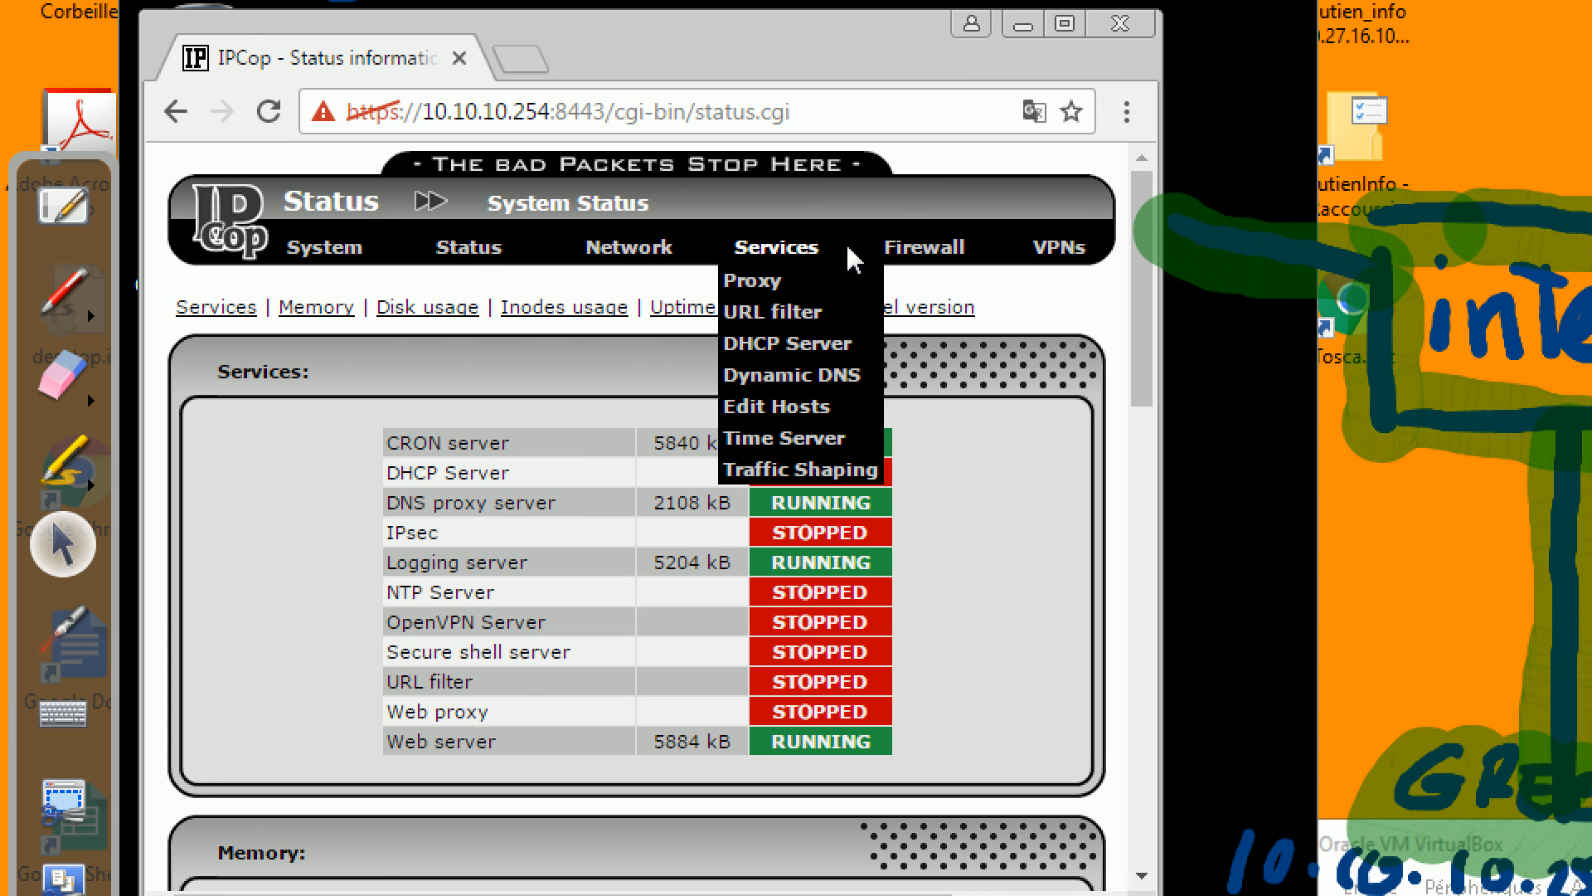
On the Web proxy page, tick Enabled and Transparent on GREEN, then scroll to the log settings.
click(777, 286)
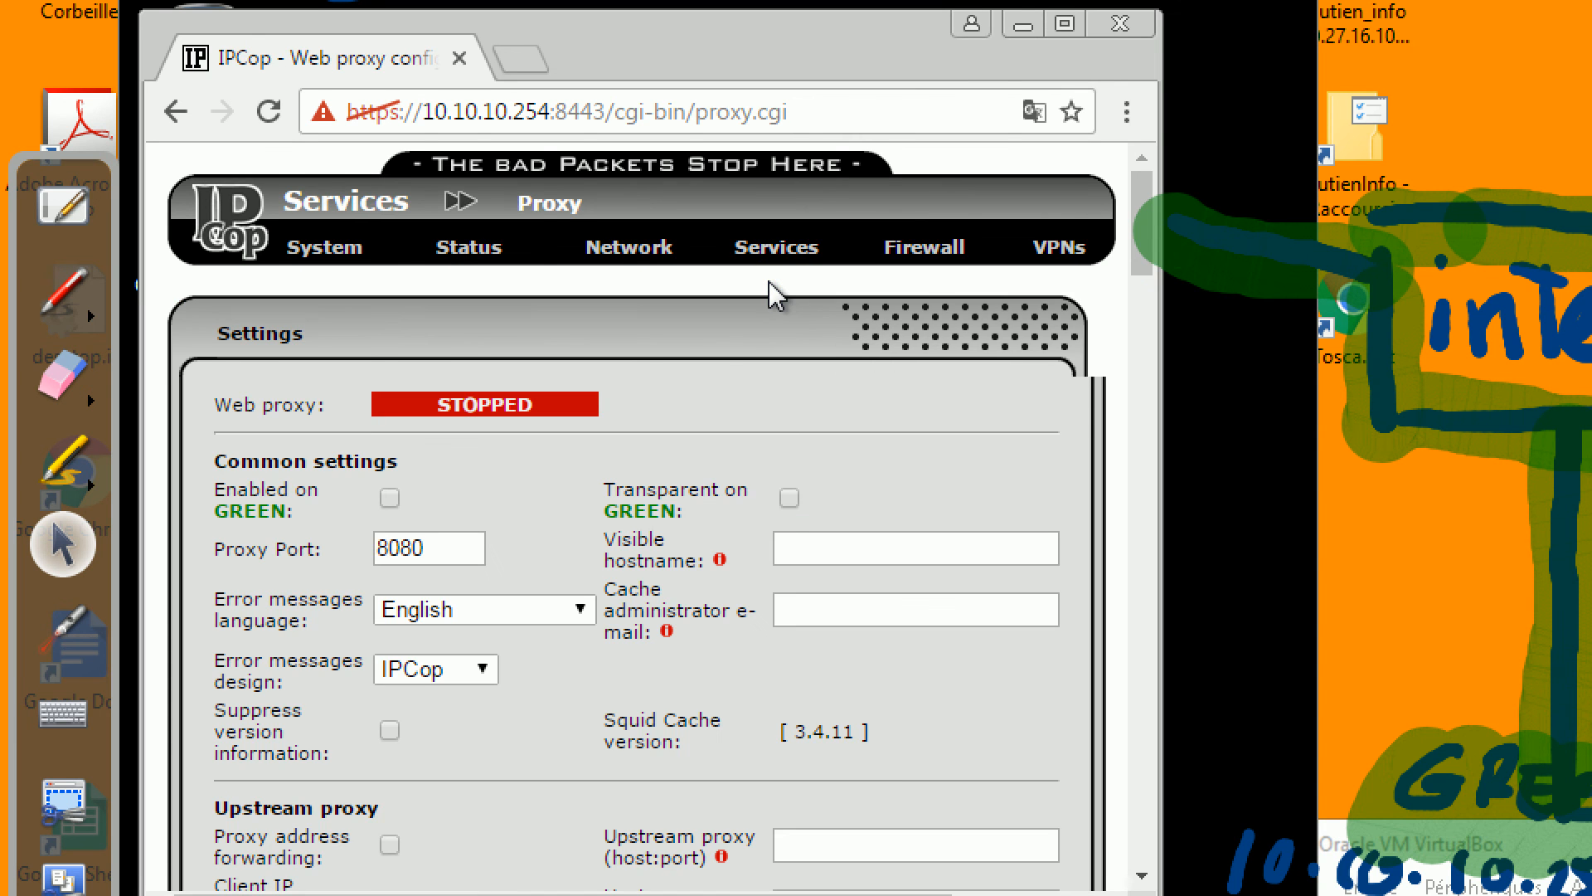
click(389, 499)
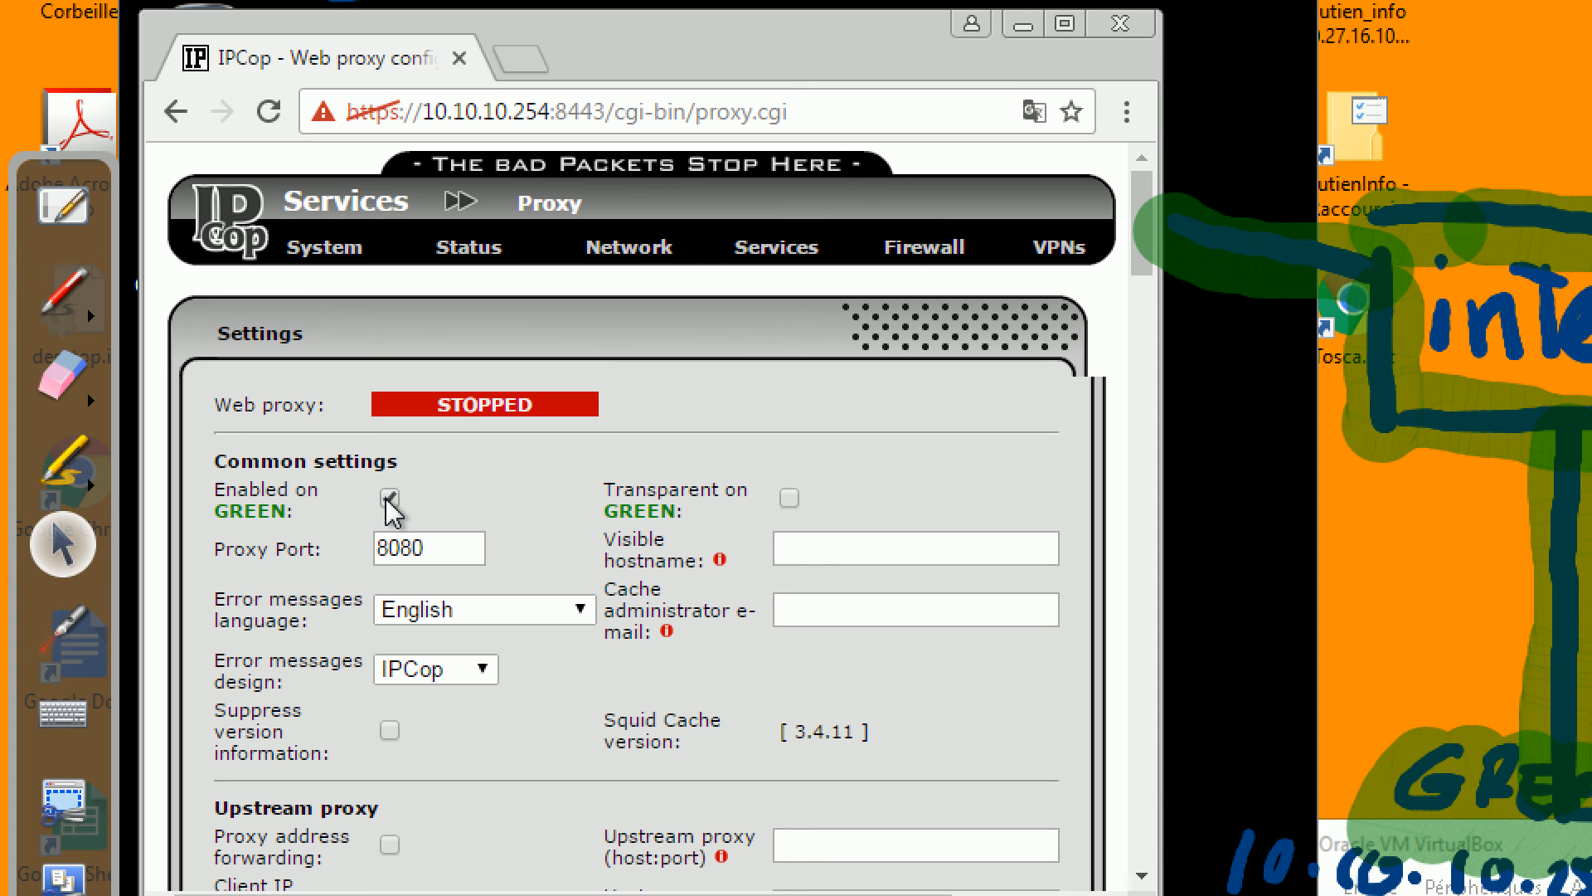
click(790, 498)
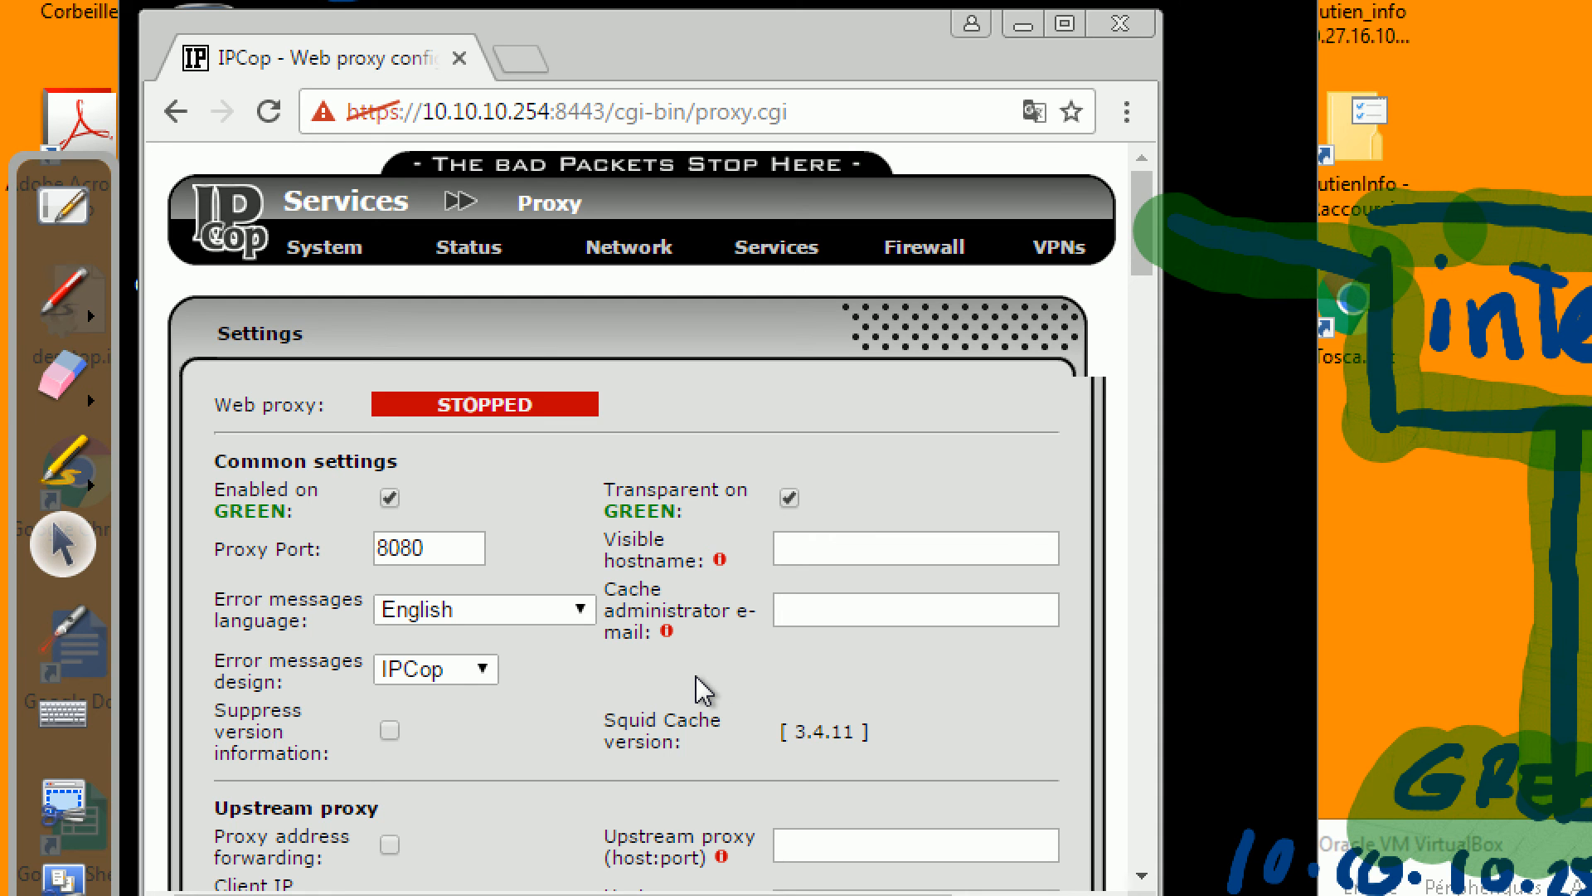
scroll(700, 685, down, 2)
scroll(699, 676, down, 9)
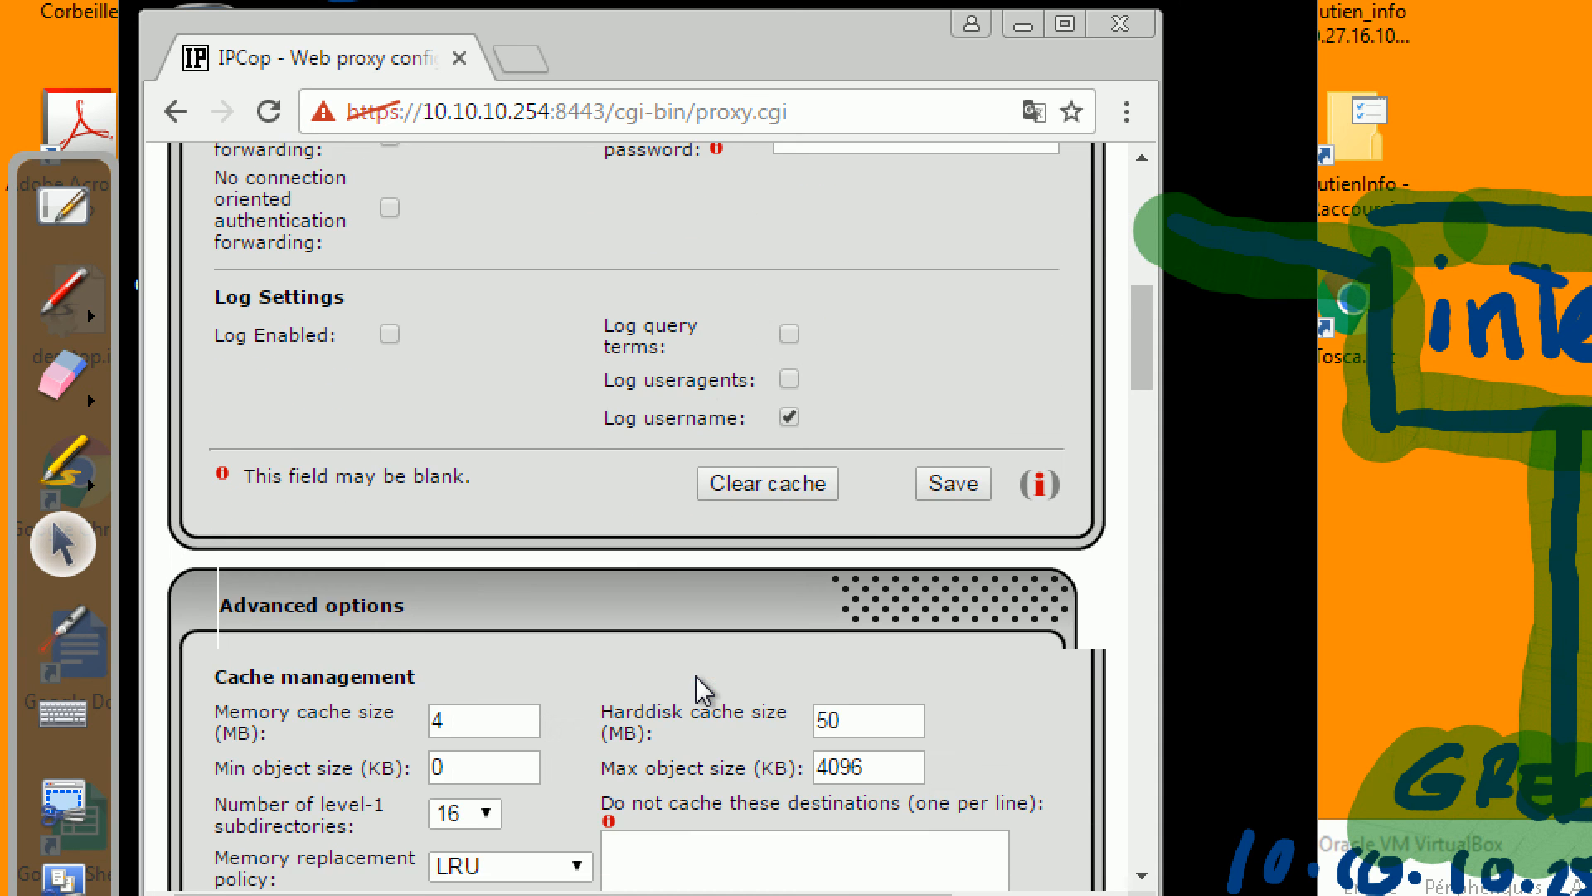
Save the proxy settings, then set GREEN's per-host download limit to 512 kBit/s.
click(972, 323)
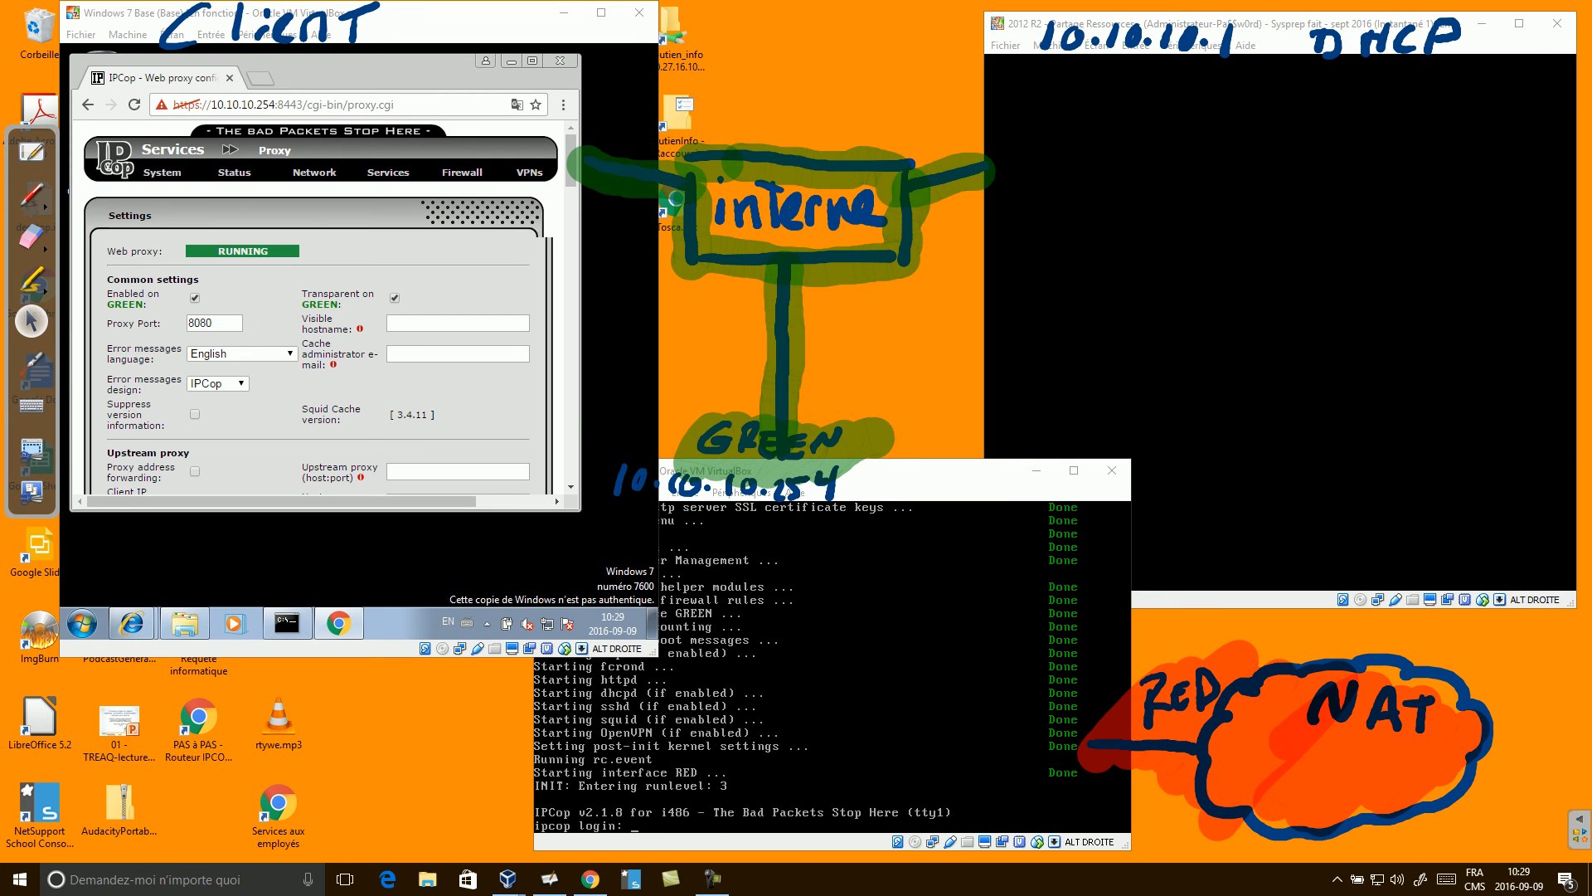
scroll(320, 307, down, 10)
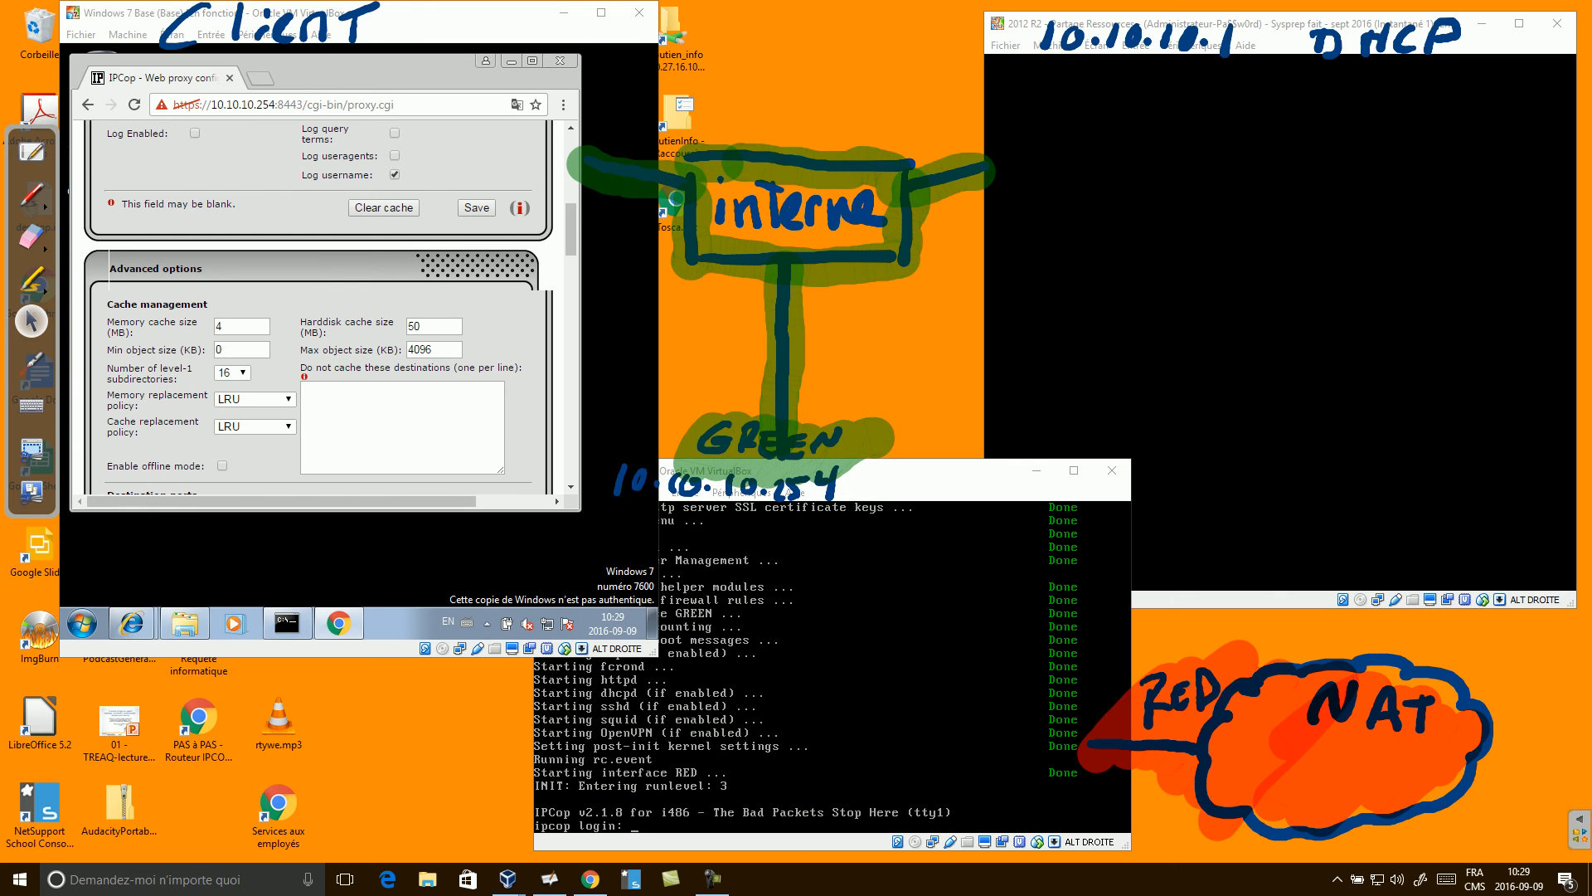
scroll(320, 307, down, 10)
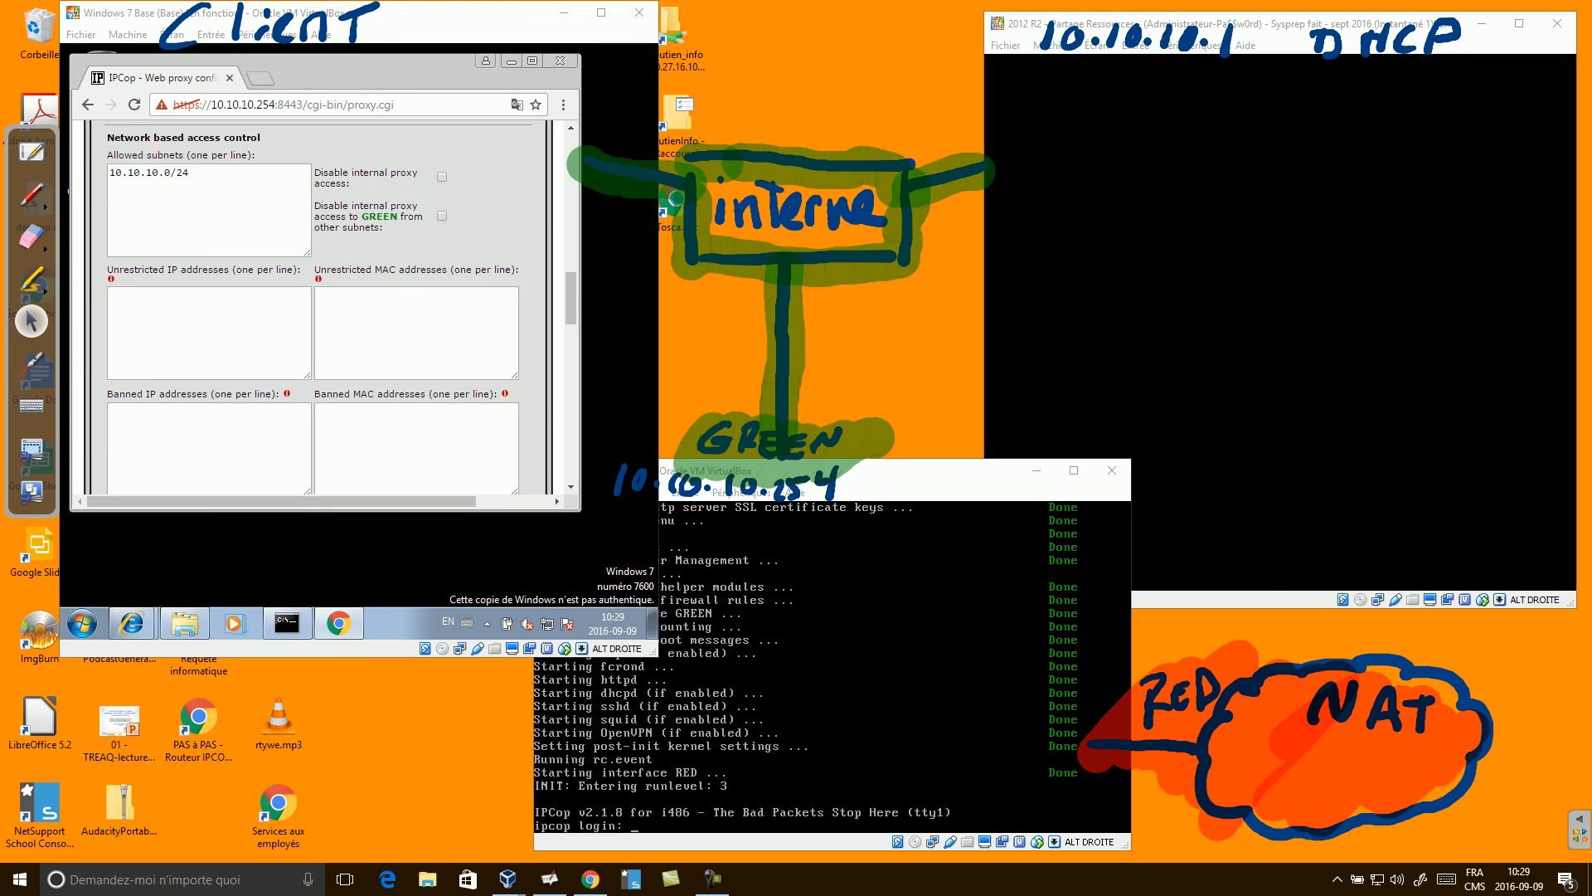
scroll(319, 307, down, 6)
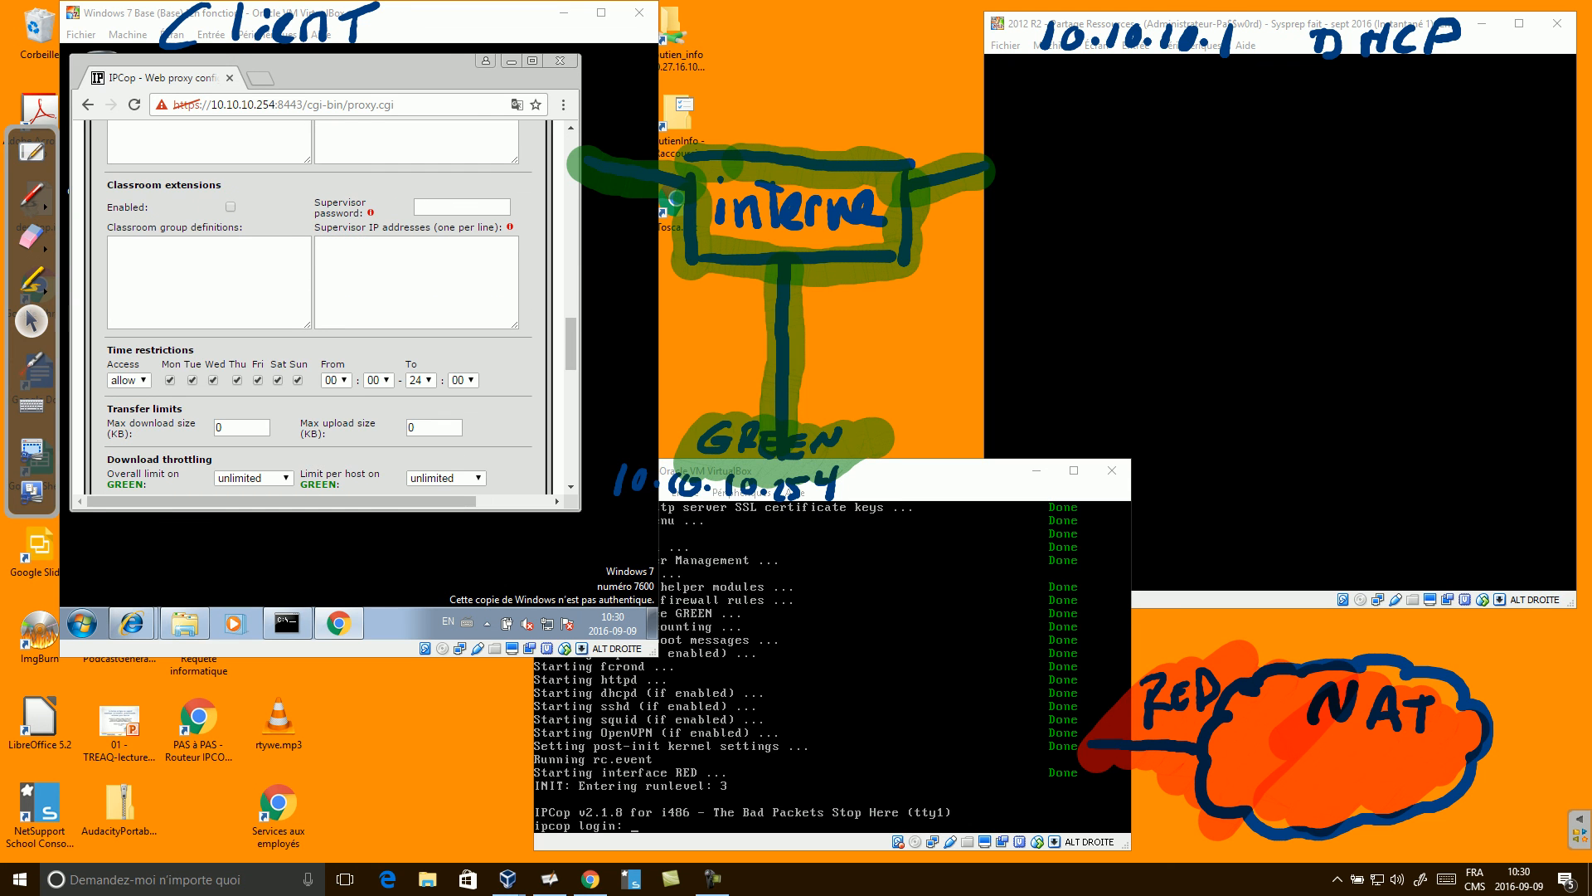
scroll(319, 307, down, 3)
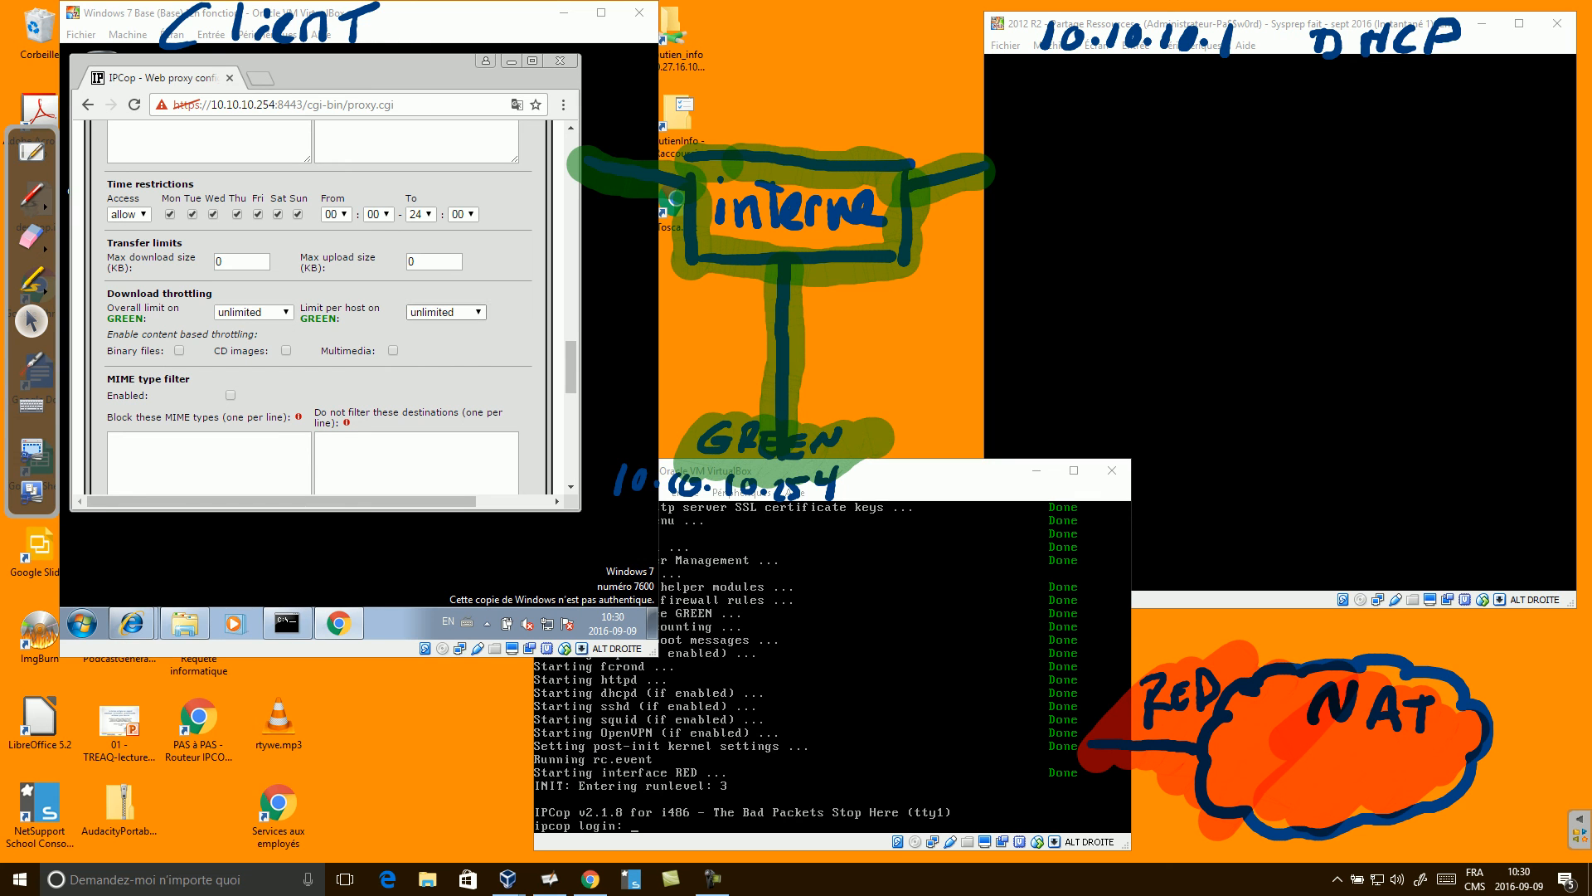
click(446, 312)
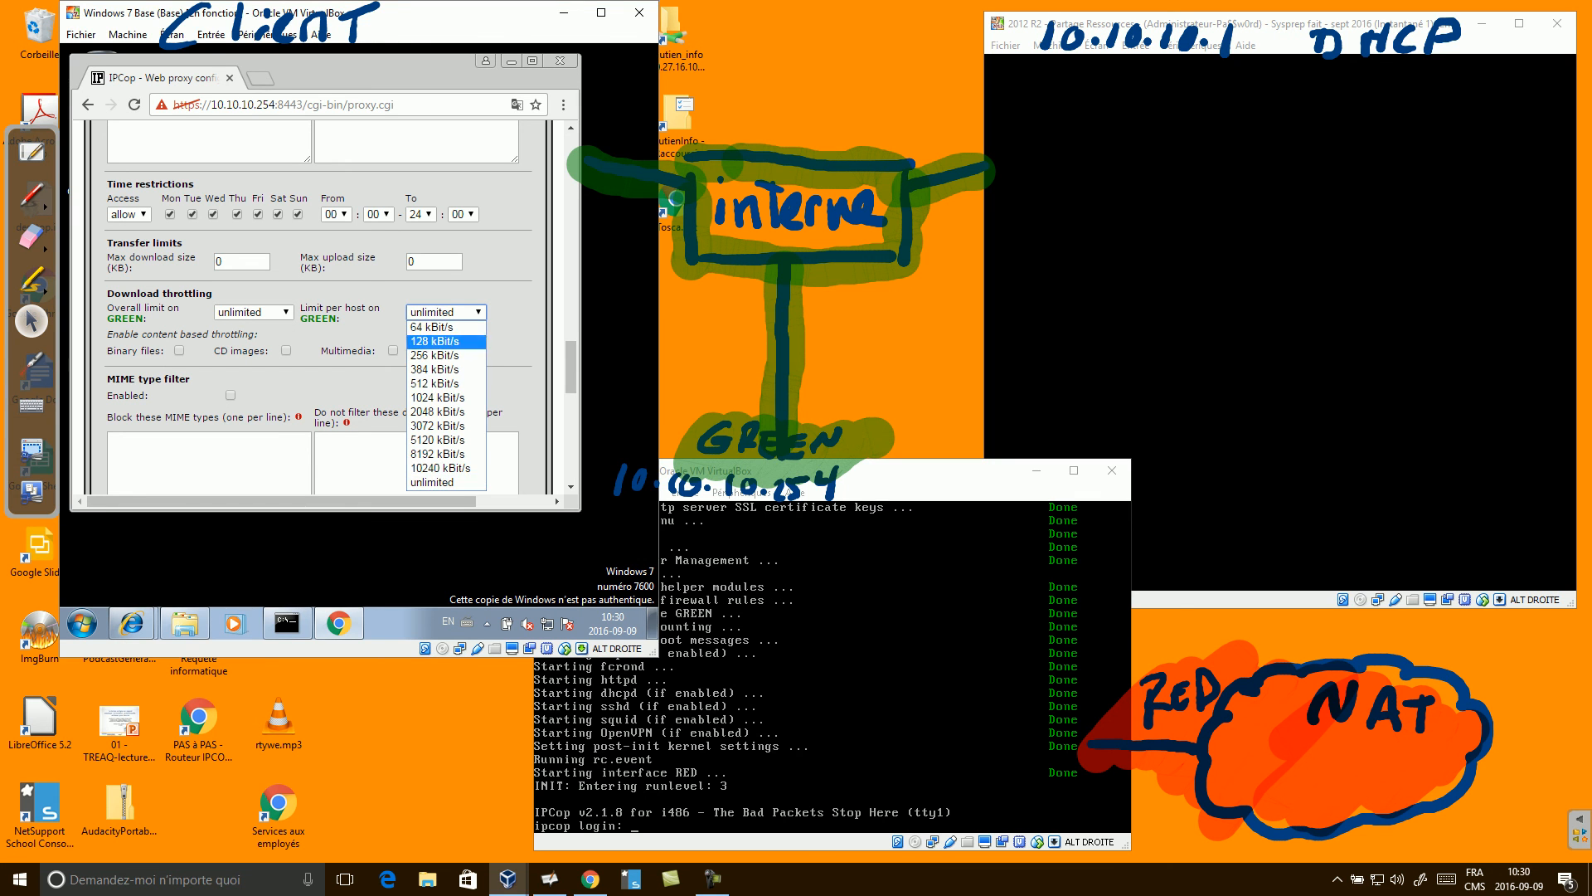
click(446, 384)
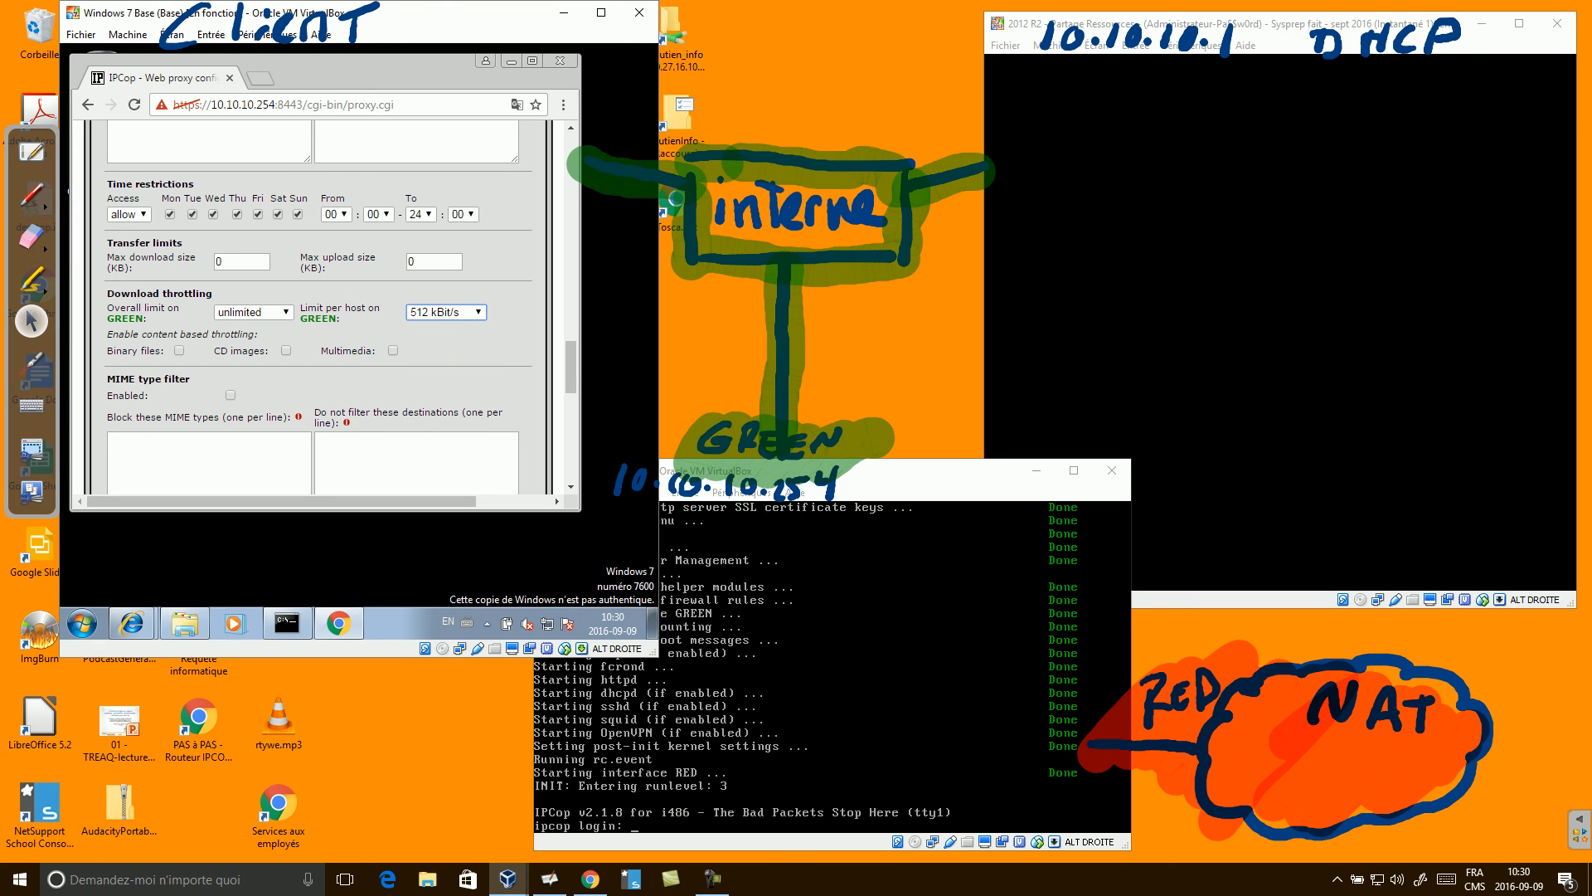
Save the proxy settings again at the bottom so the web proxy restarts.
scroll(320, 307, down, 5)
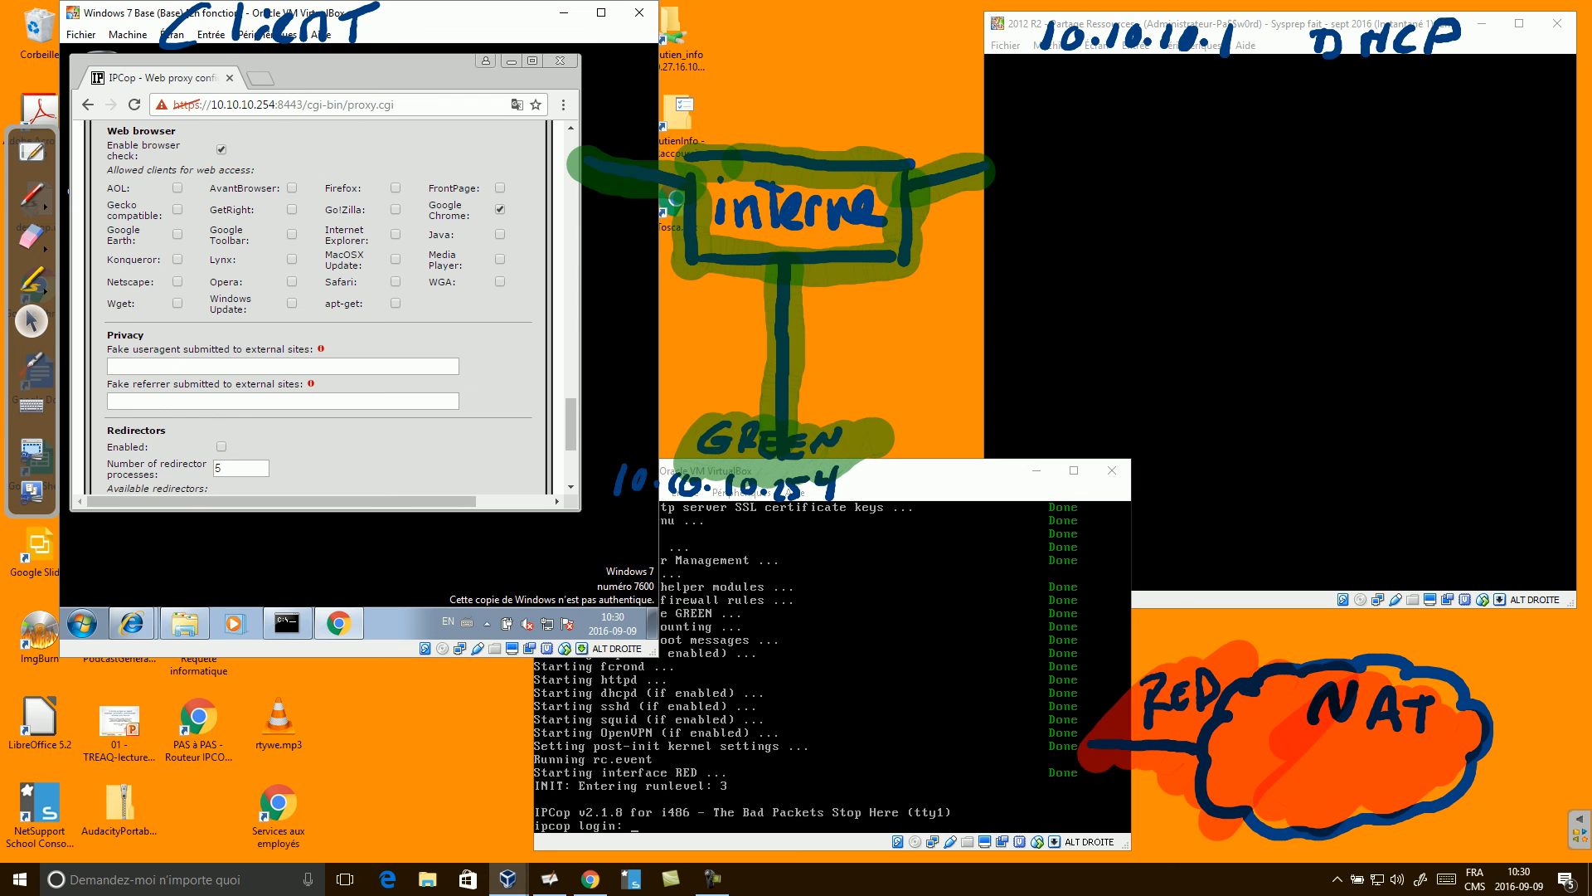
scroll(319, 307, down, 2)
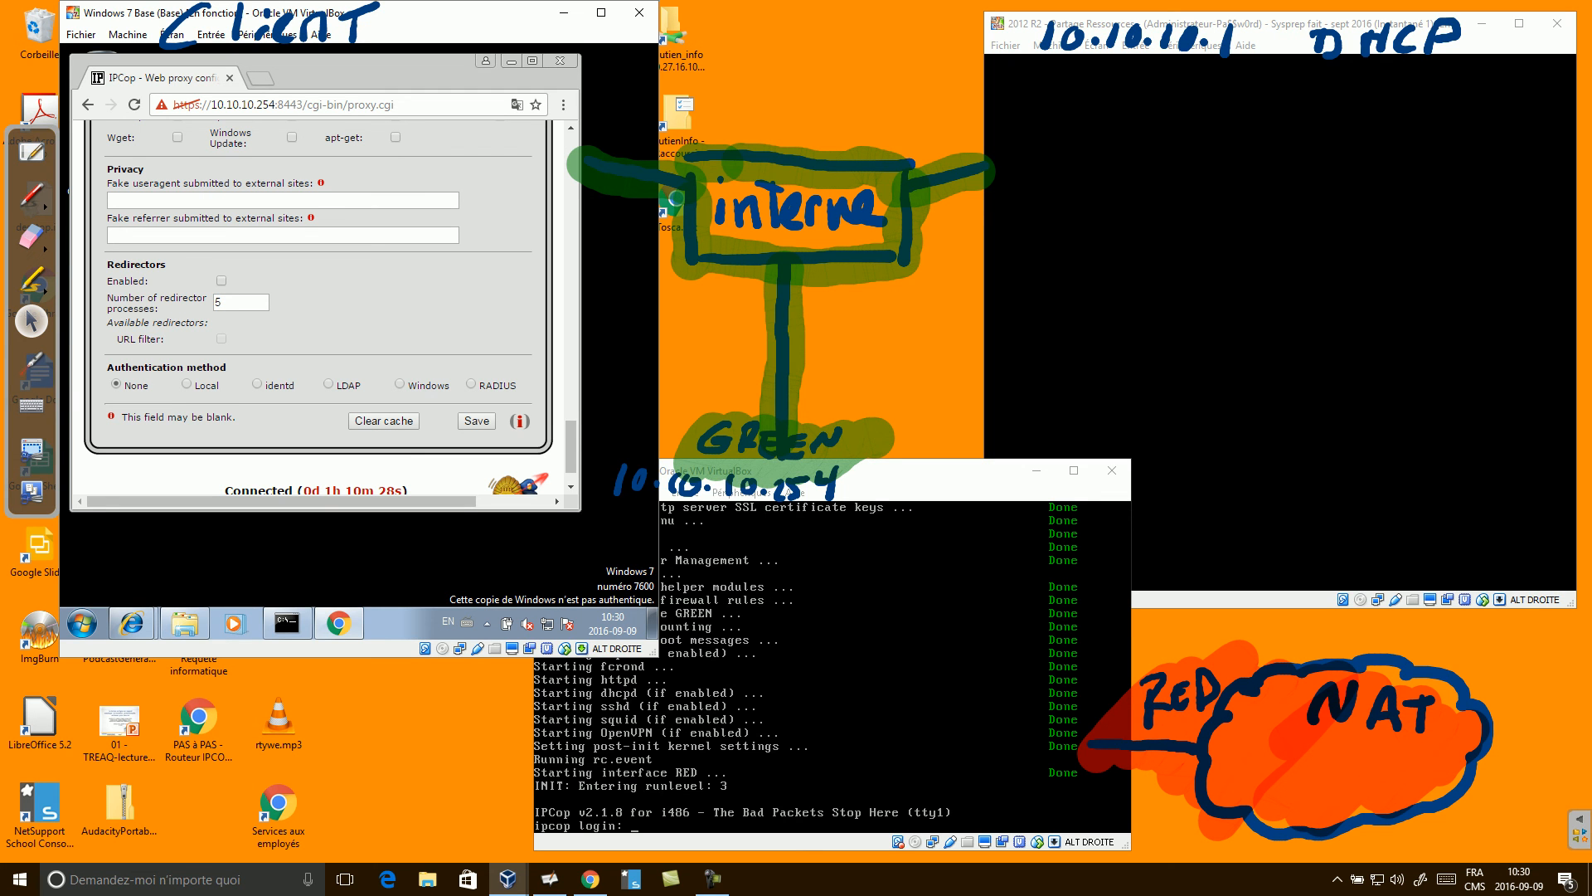
scroll(324, 307, down, 1)
scroll(324, 307, up, 5)
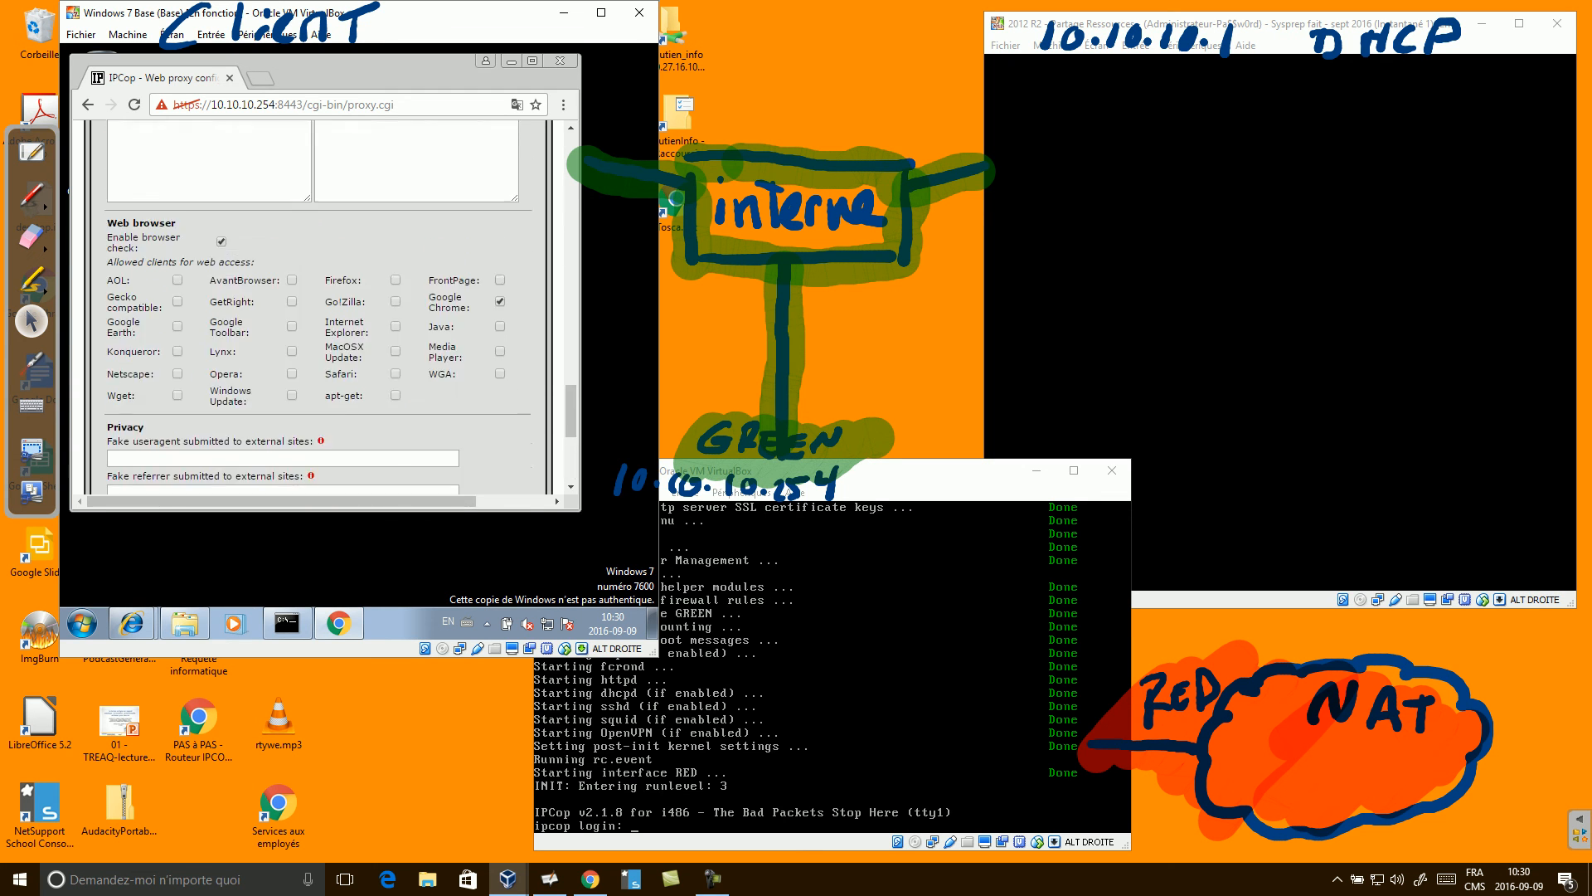
scroll(323, 307, down, 5)
click(477, 456)
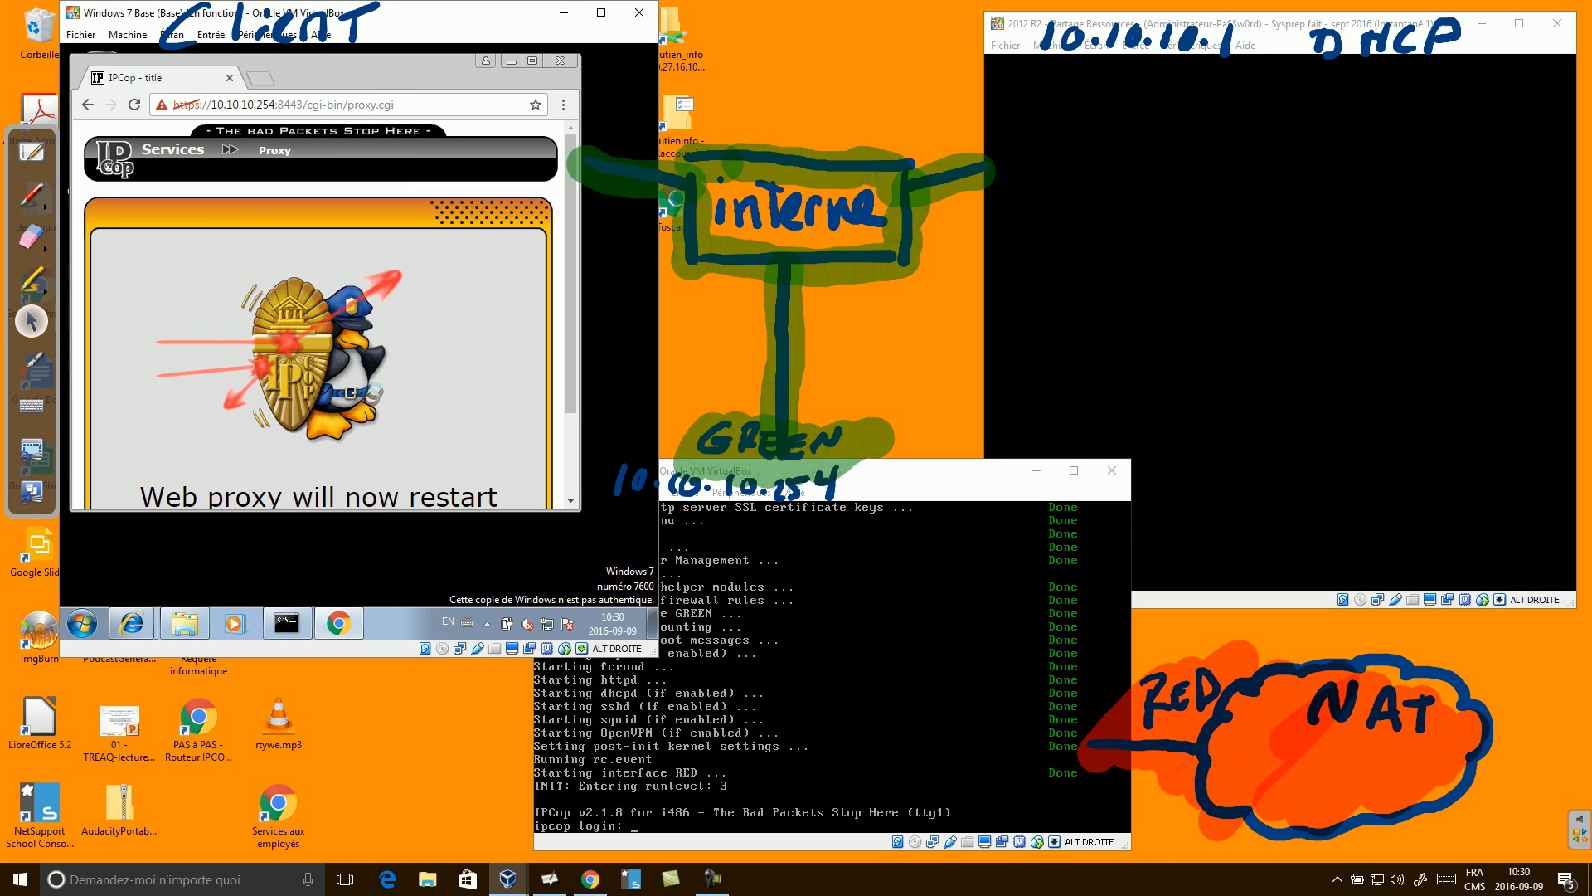
Close Internet Explorer from its taskbar icon.
right_click(132, 623)
click(137, 589)
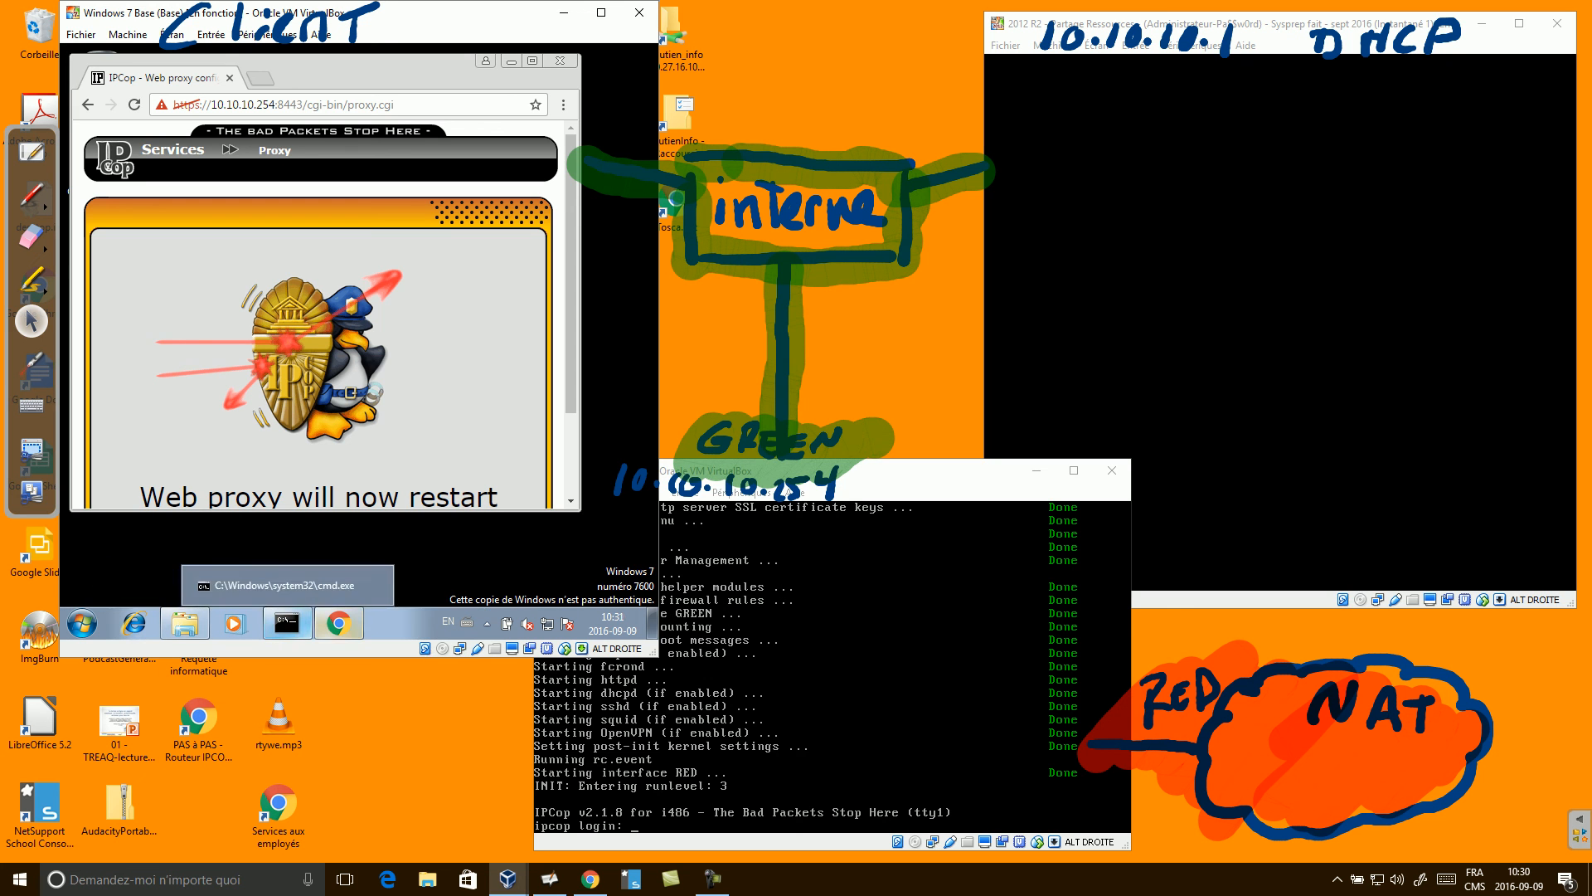
mouse_move(339, 624)
Load Google in a new Chrome tab and search 'tyest', then launch Internet Explorer.
click(260, 79)
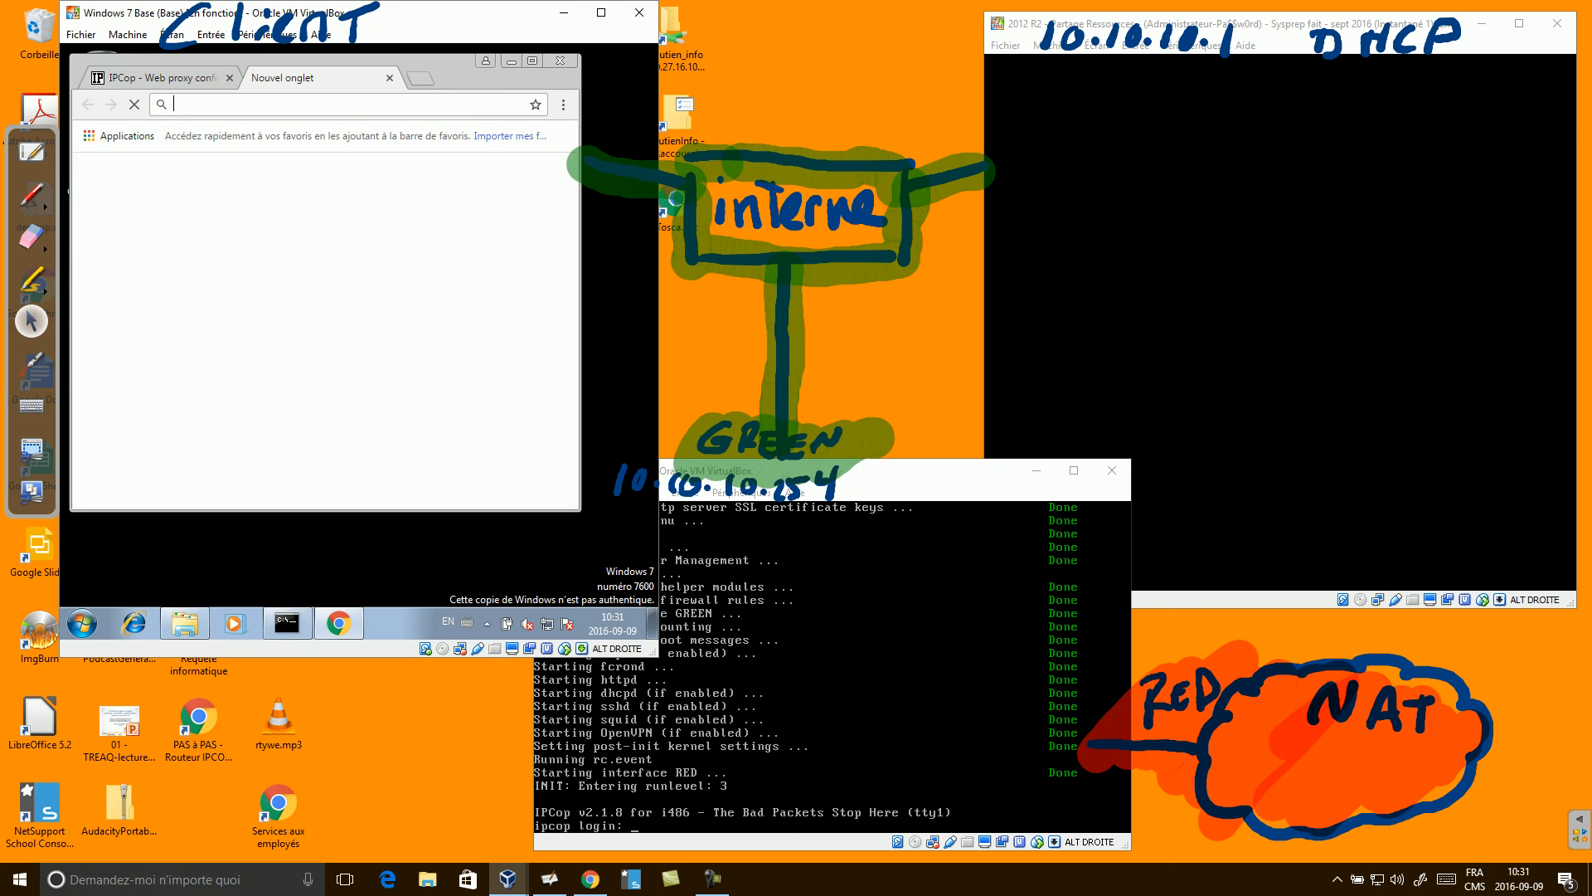
text(google)
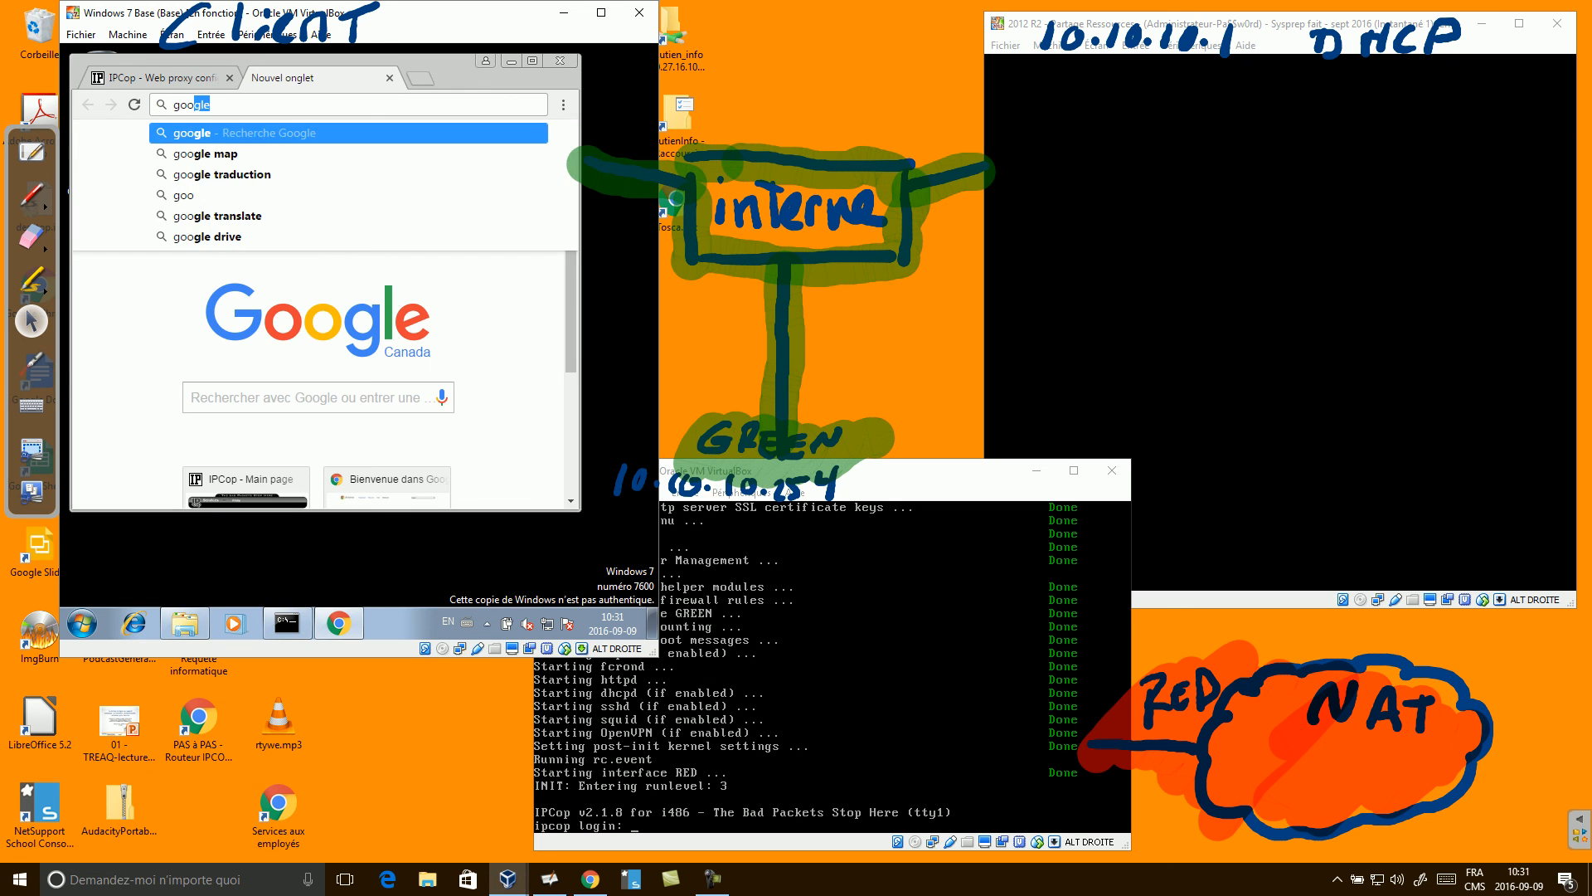
click(308, 397)
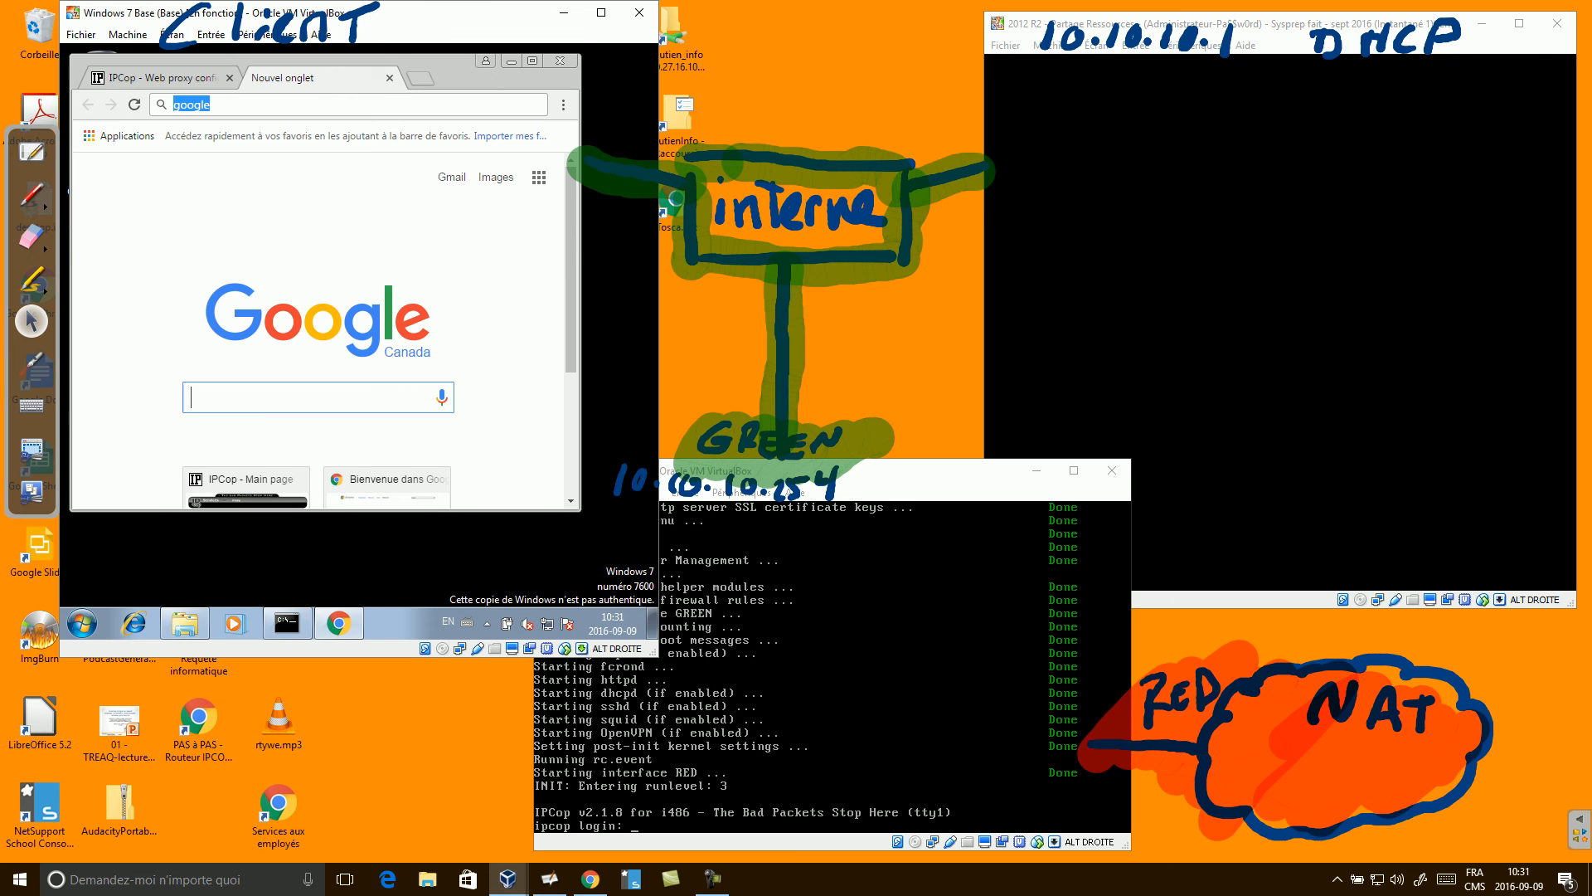
text(tyest)
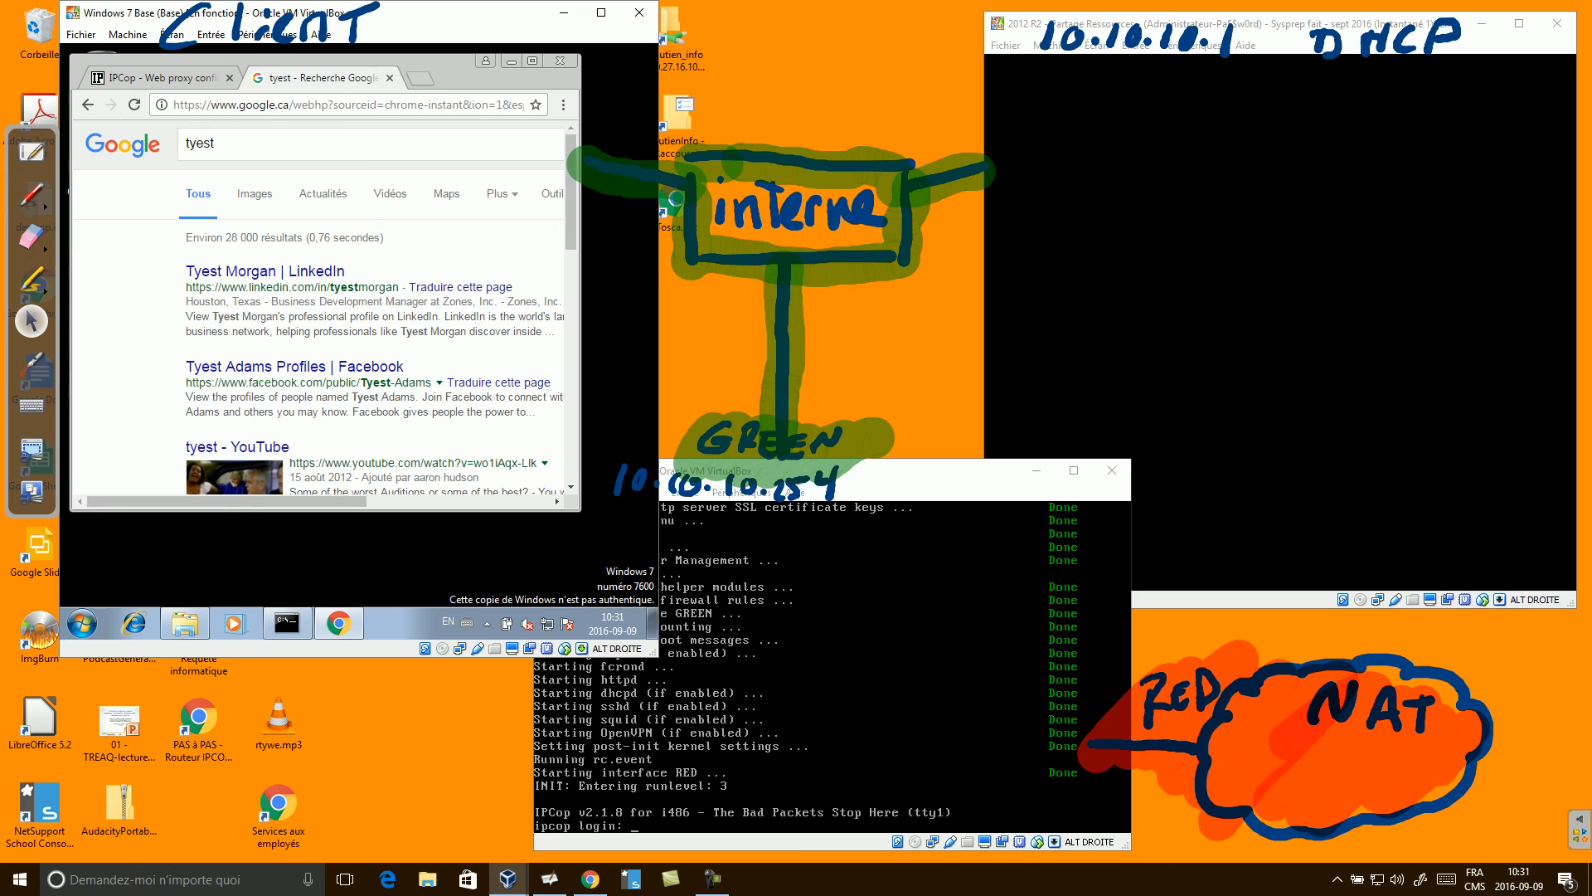
click(134, 623)
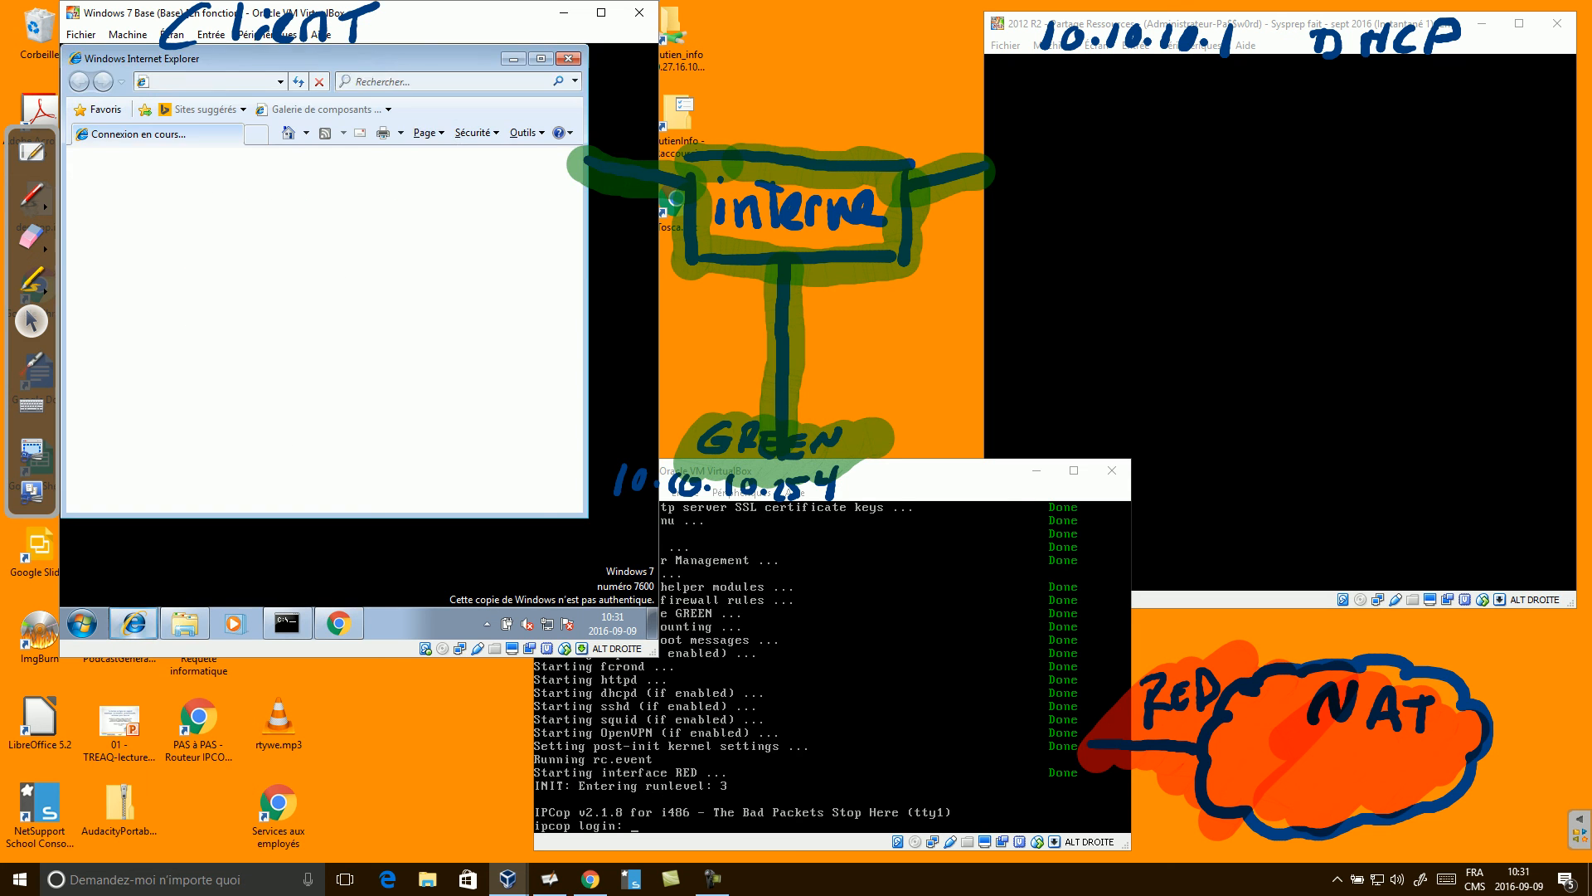
Load google.com in a new Internet Explorer tab, which returns Access Denied.
click(391, 319)
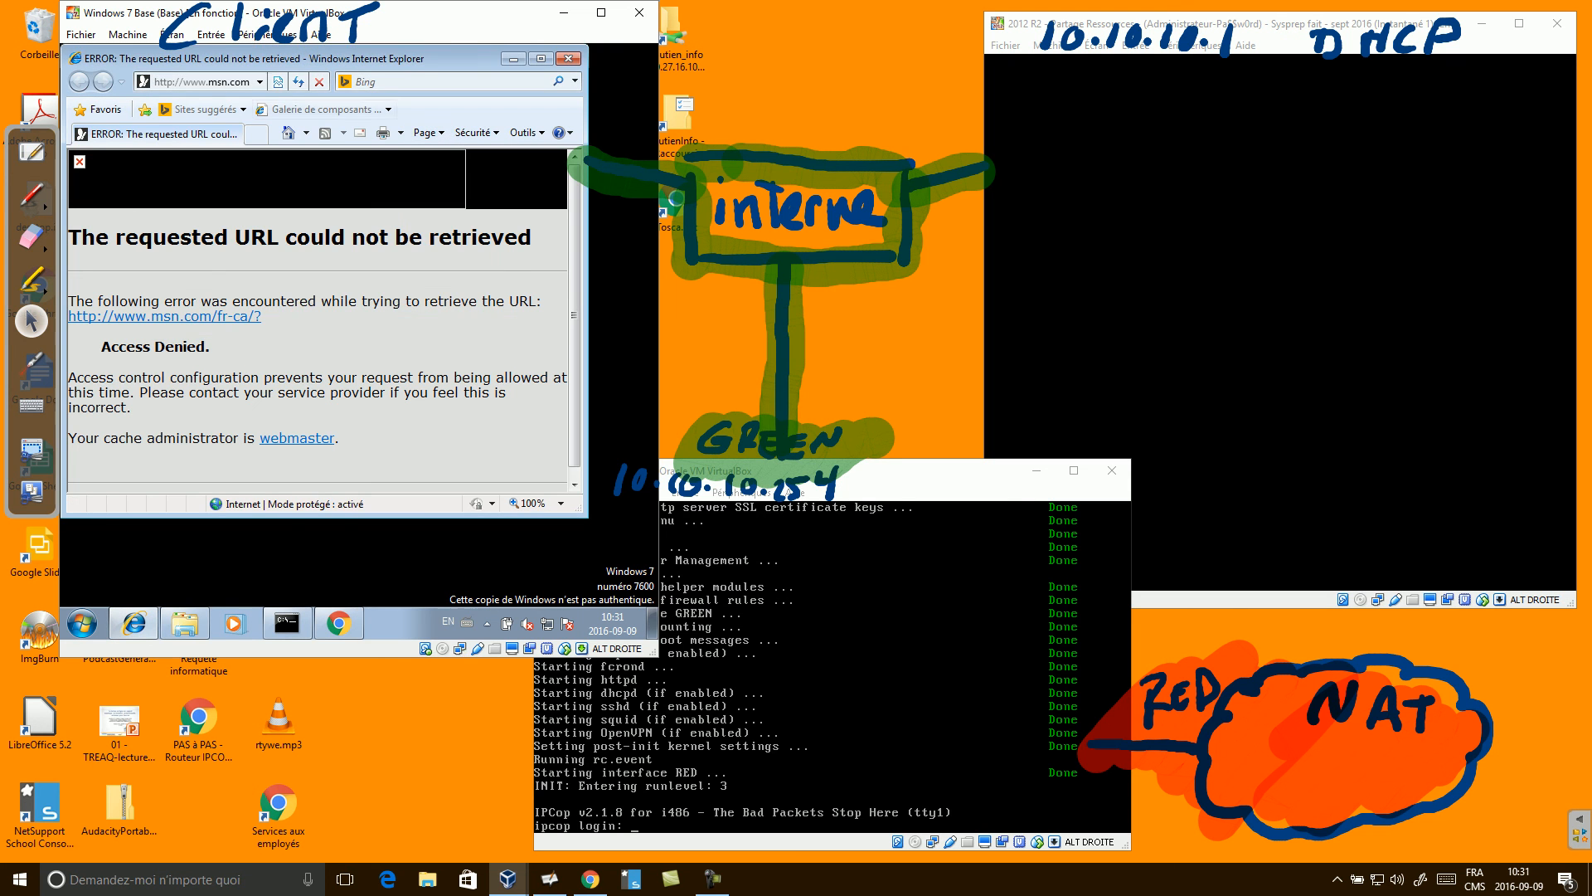
click(257, 134)
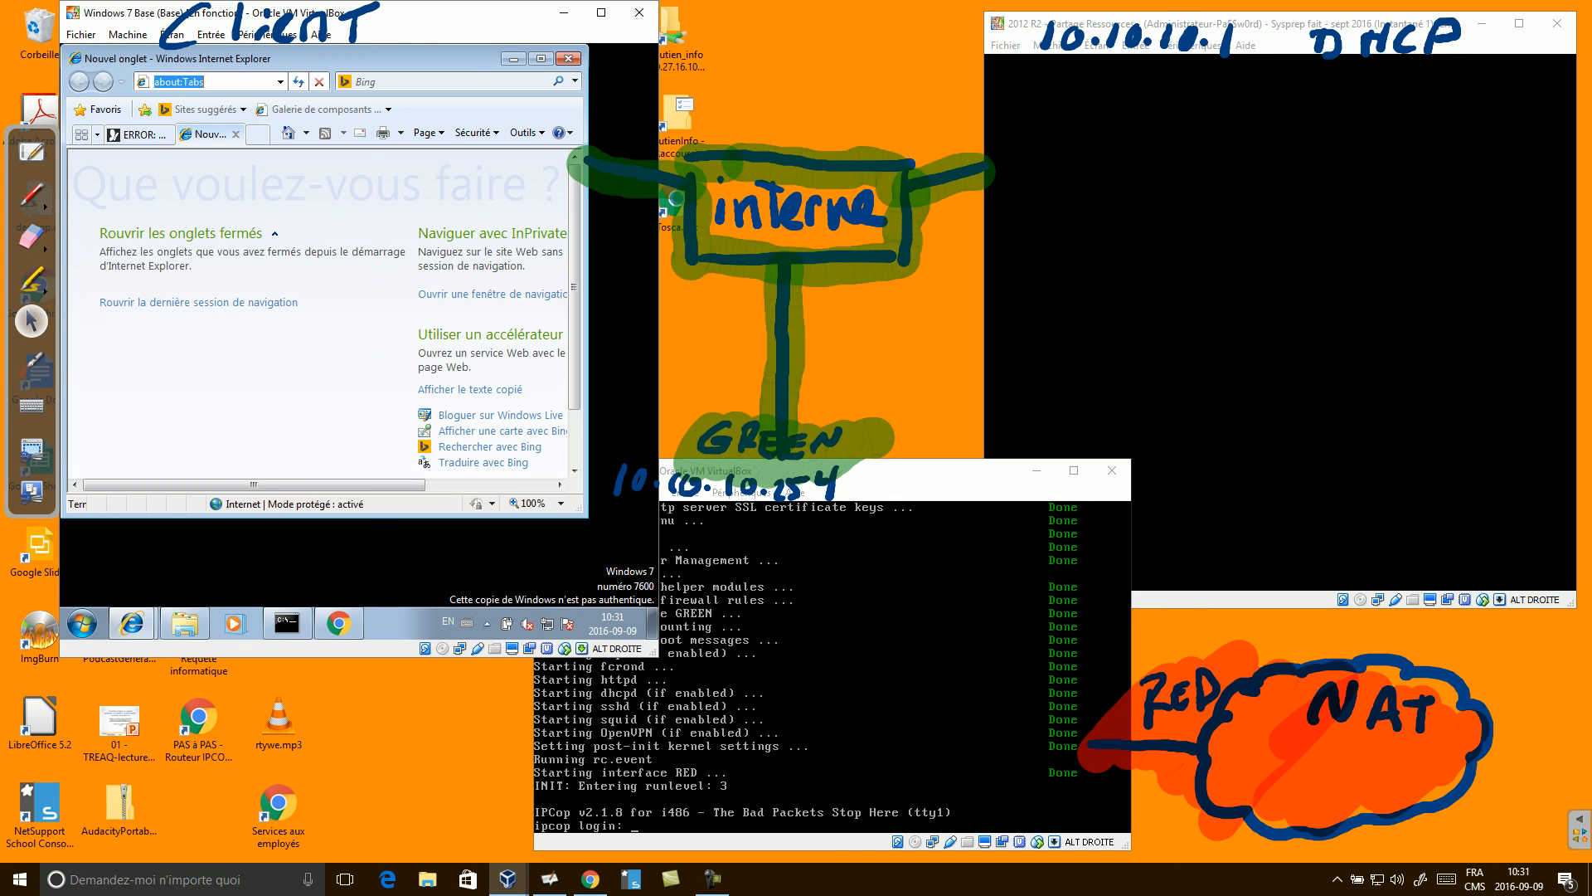
text(google.com)
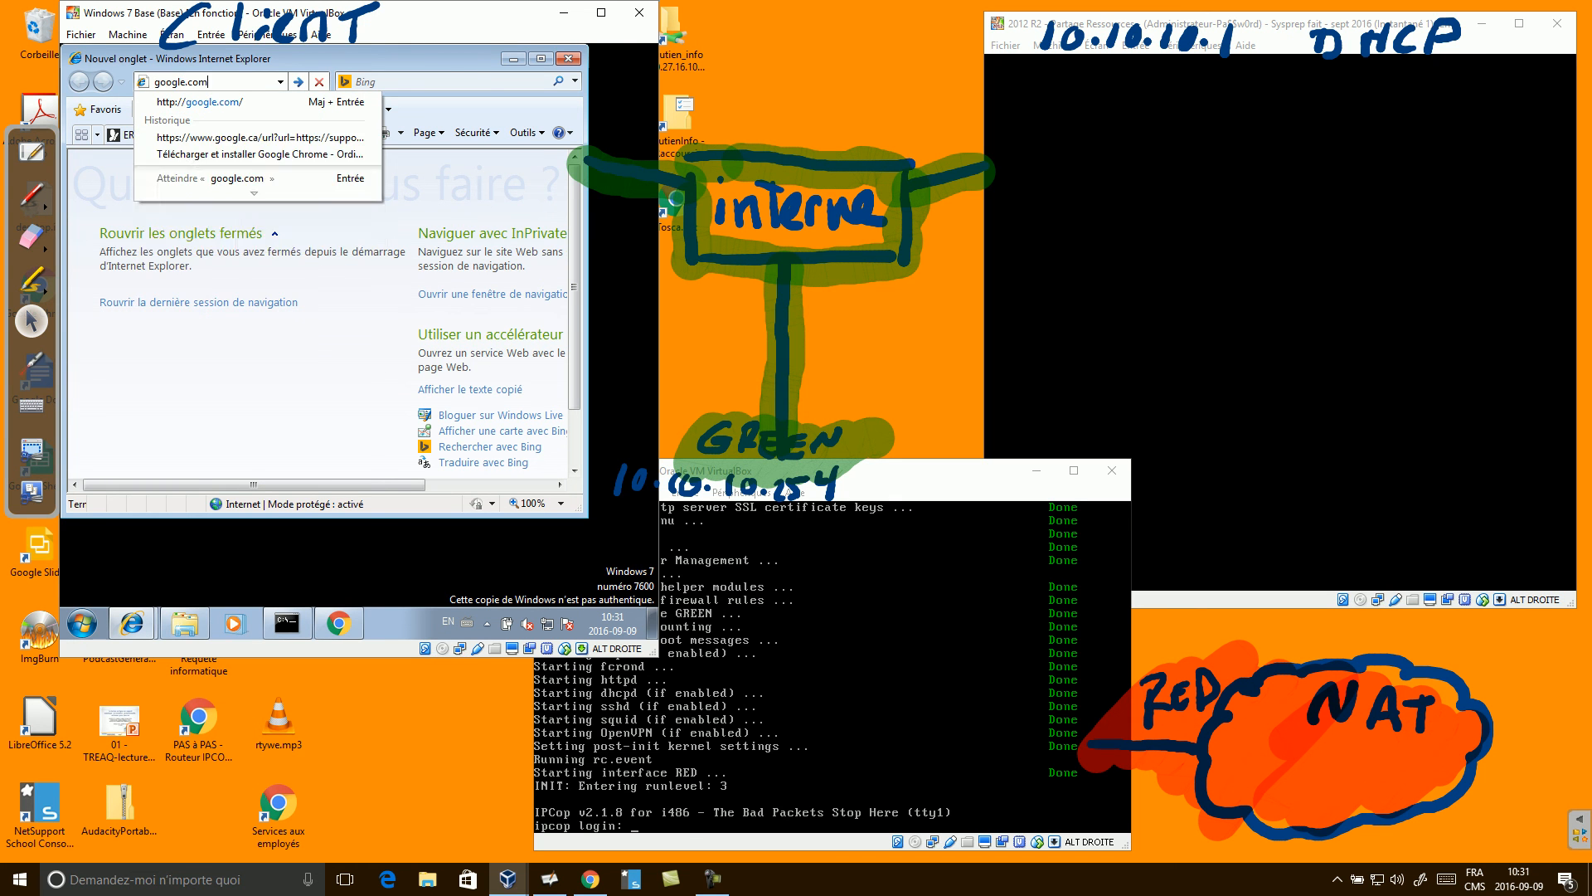
key(Return)
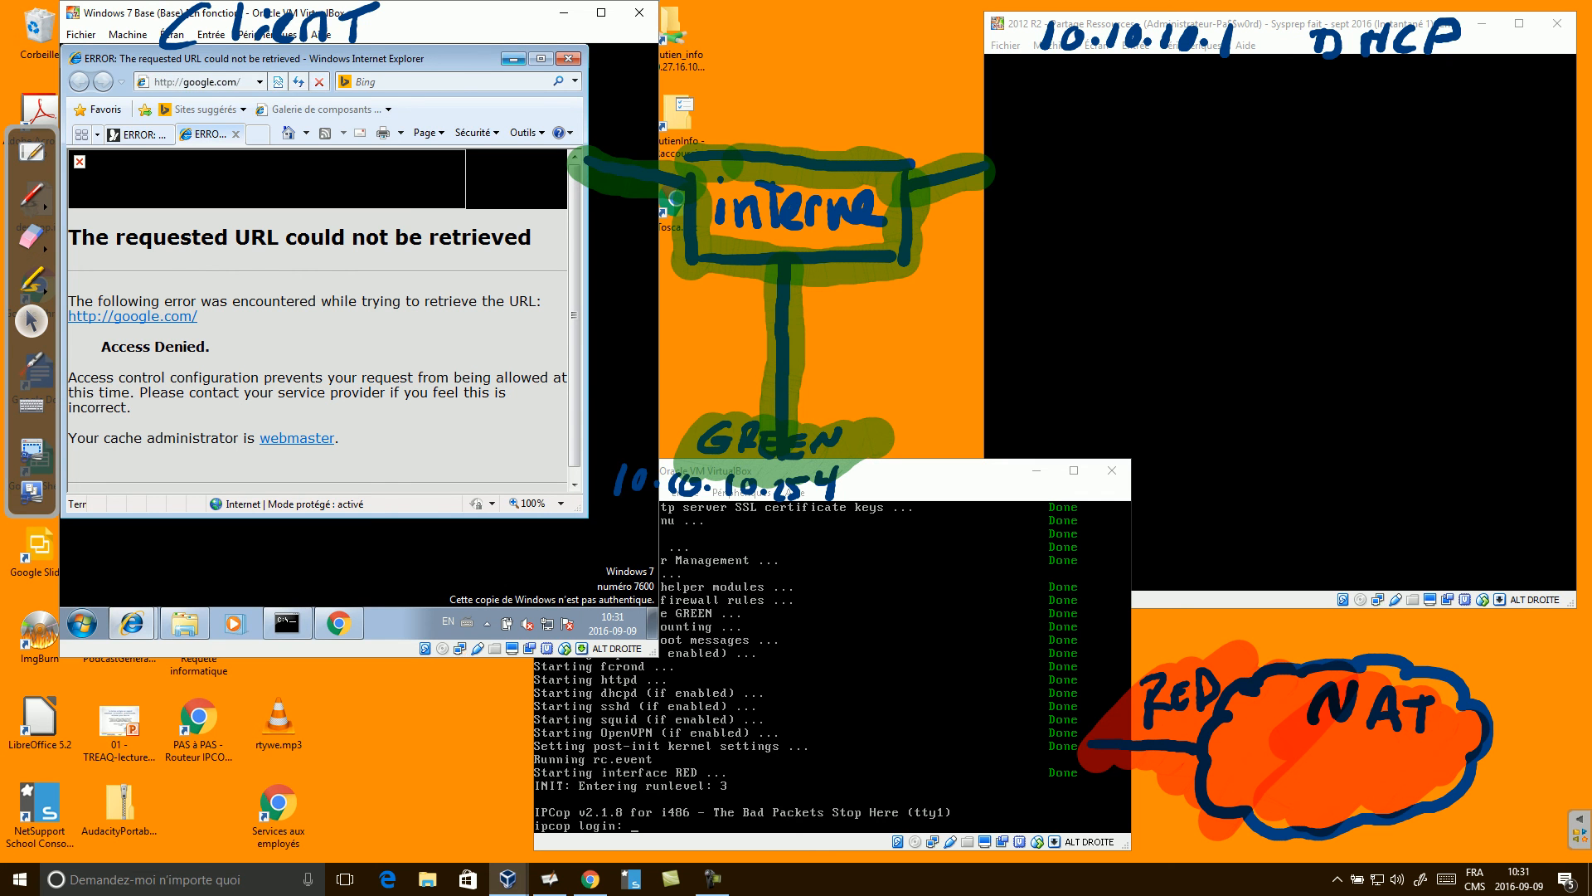
Minimize Internet Explorer and return to the IPCop proxy tab in Chrome.
click(513, 58)
click(154, 77)
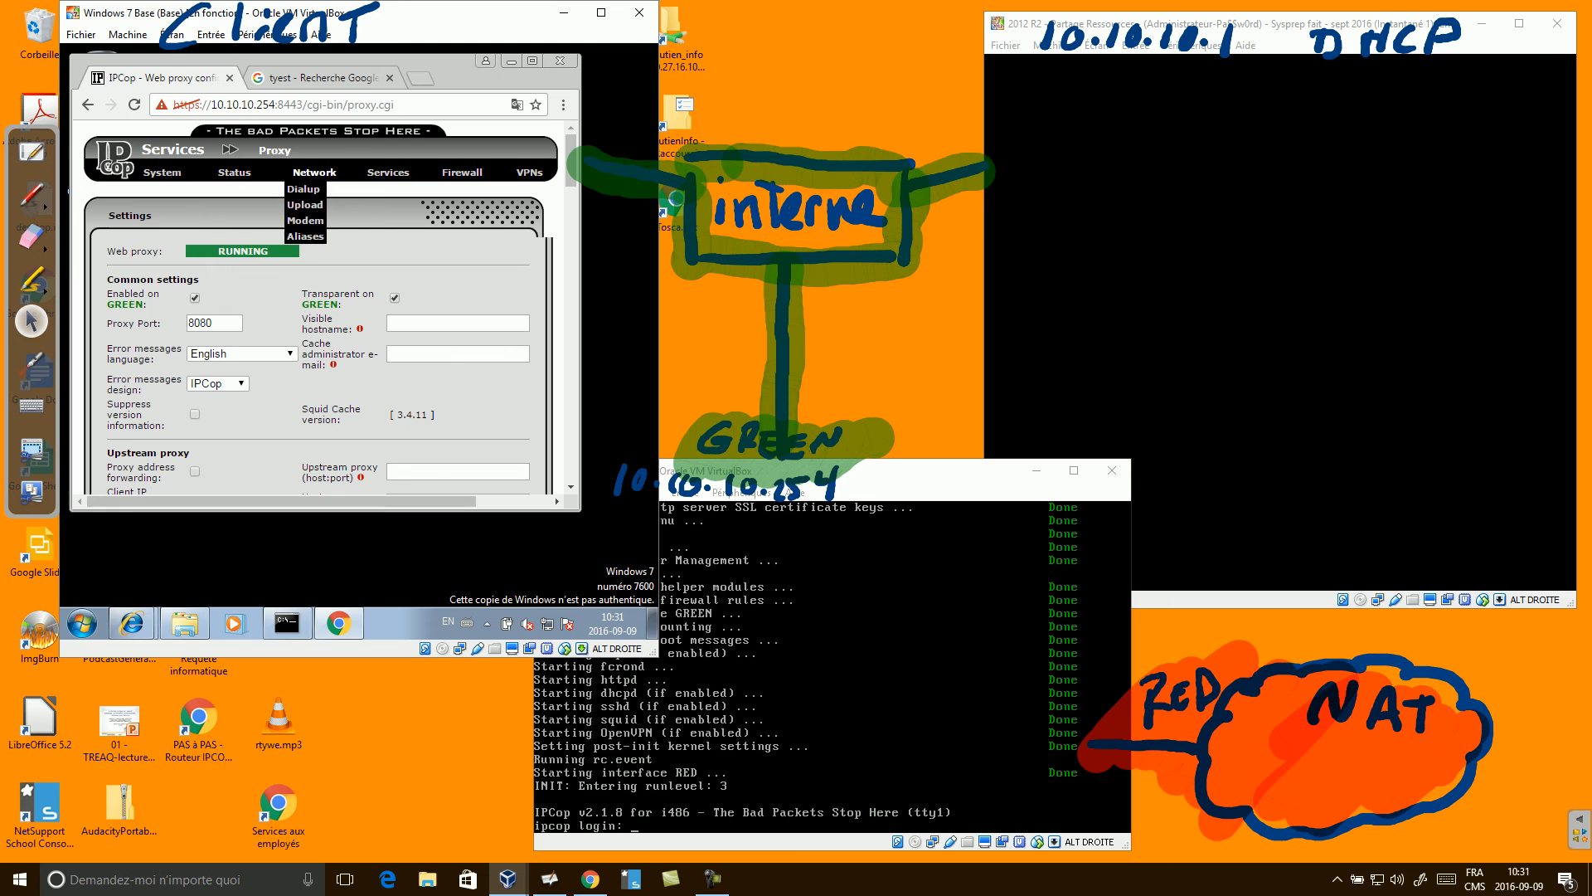
mouse_move(388, 172)
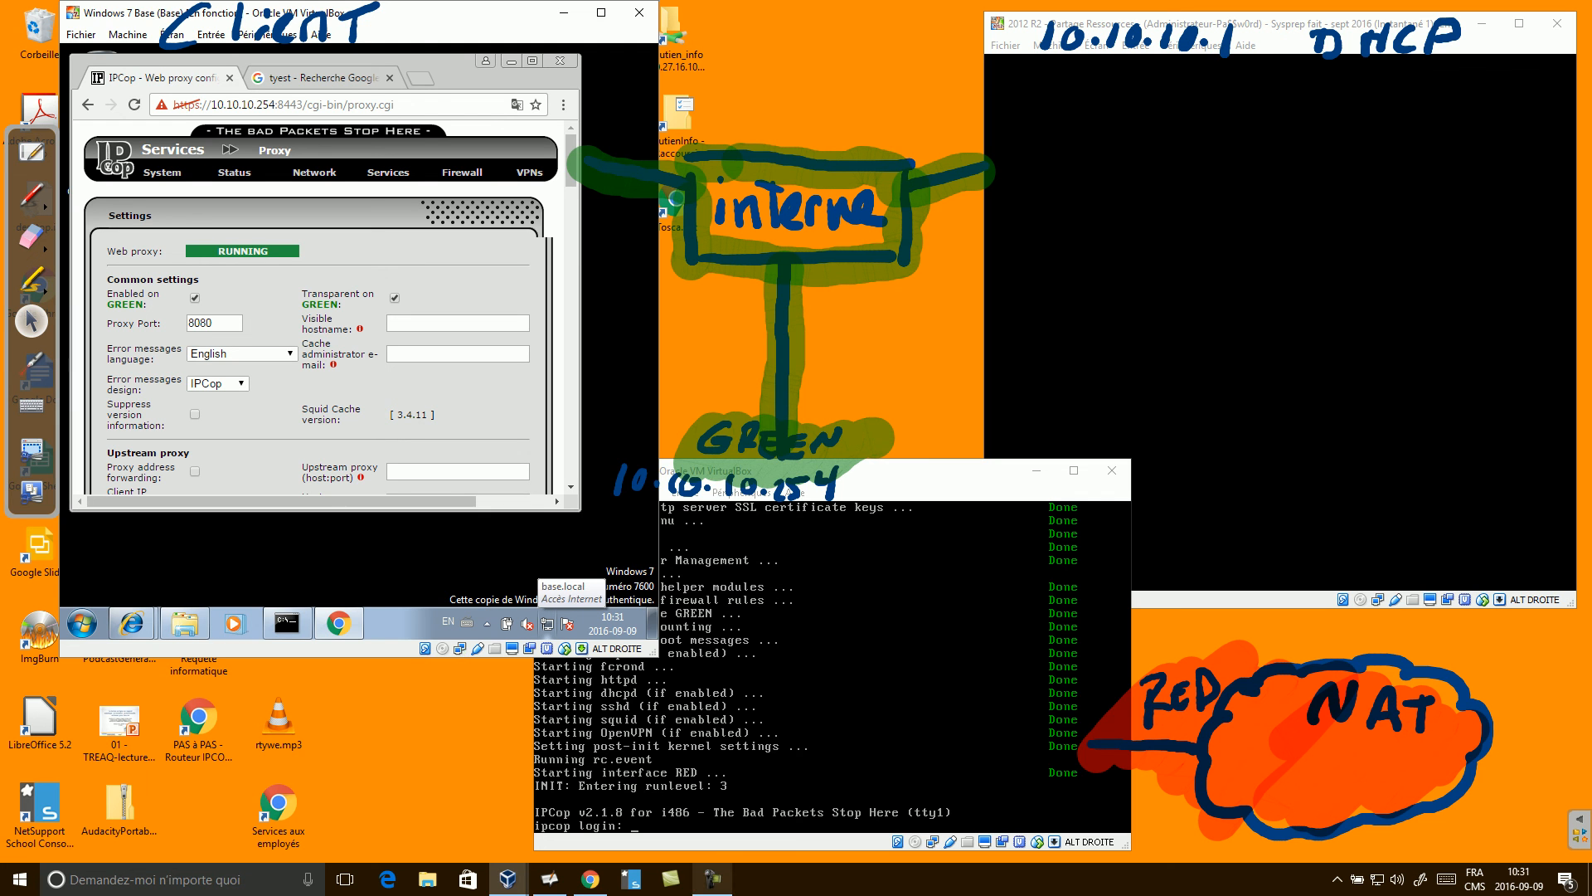
click(711, 879)
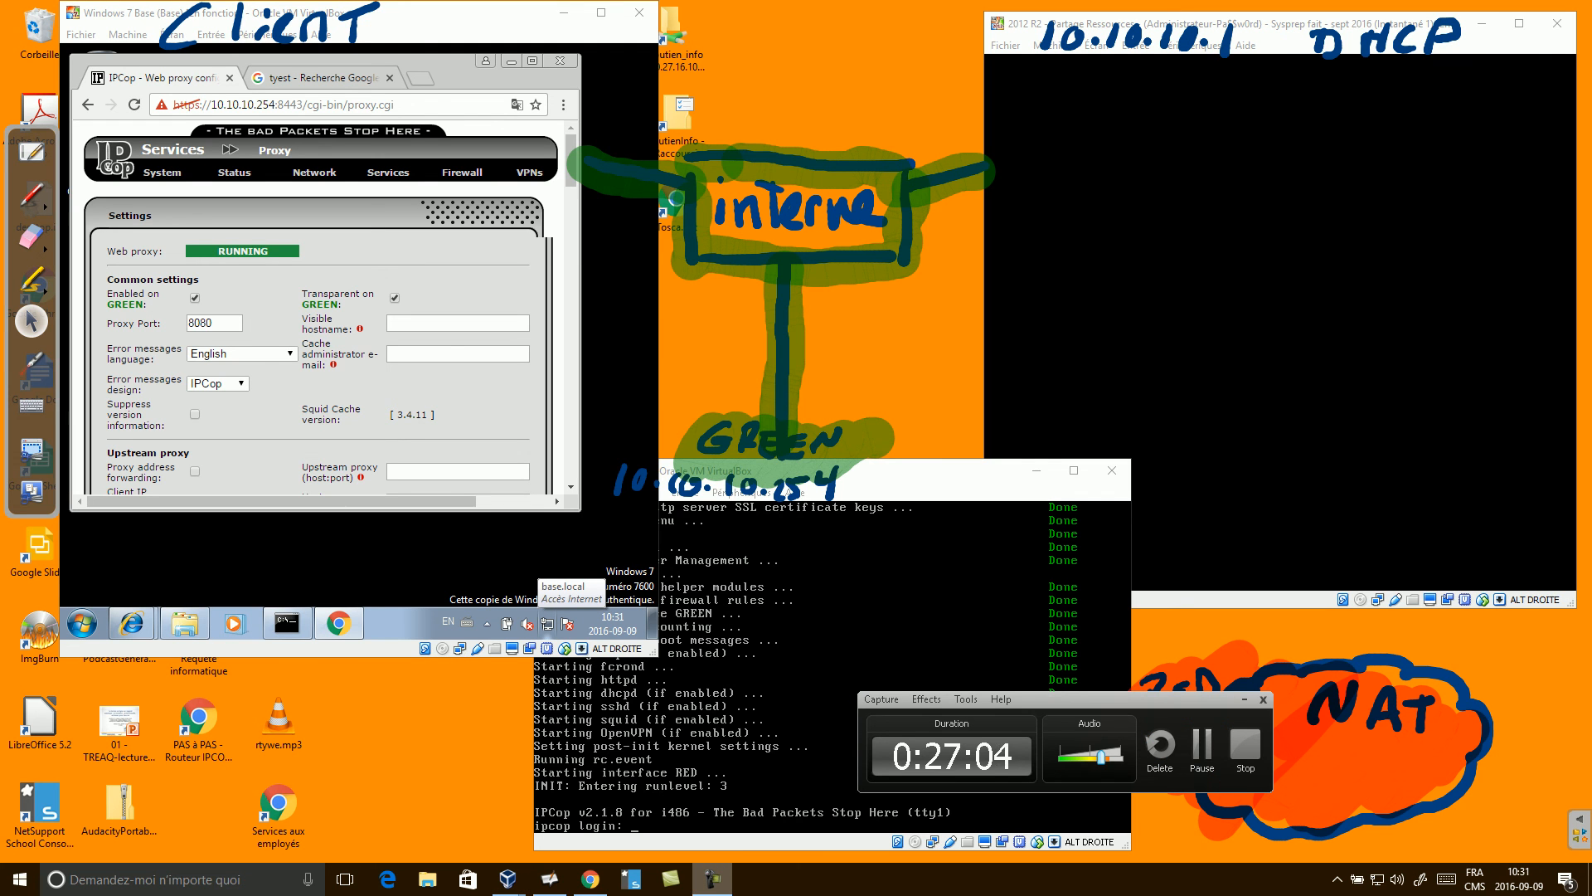